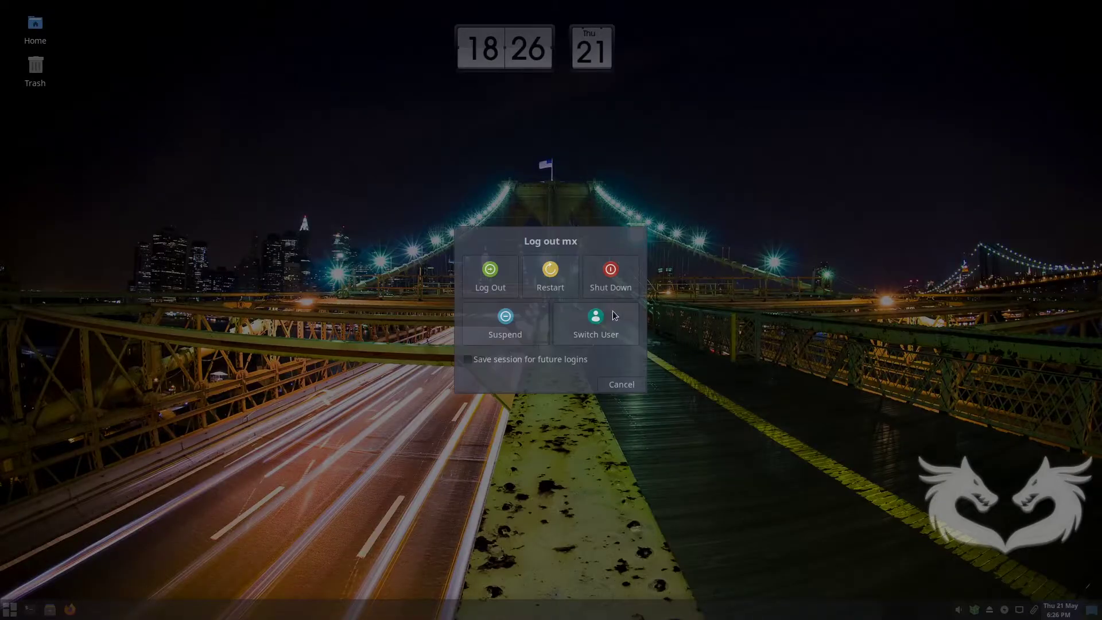
Shut down the MX Linux session so the machine restarts into the MX-19.1 boot menu.
click(610, 272)
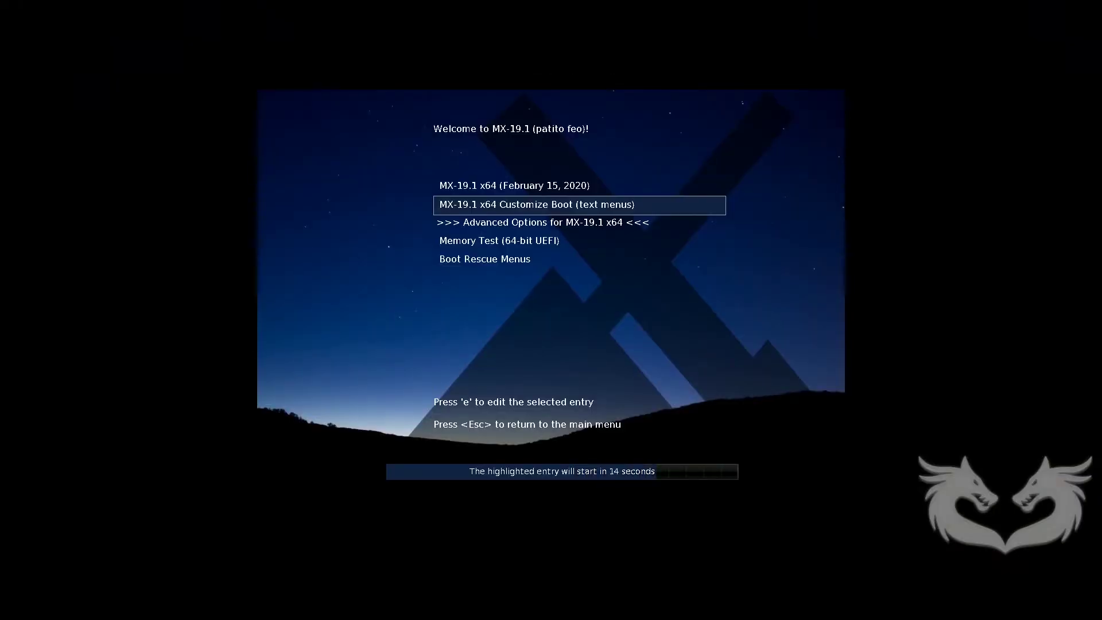
Stop the countdown, boot Customize Boot, and accept the default language and console width.
key(Up)
key(Down)
key(Return)
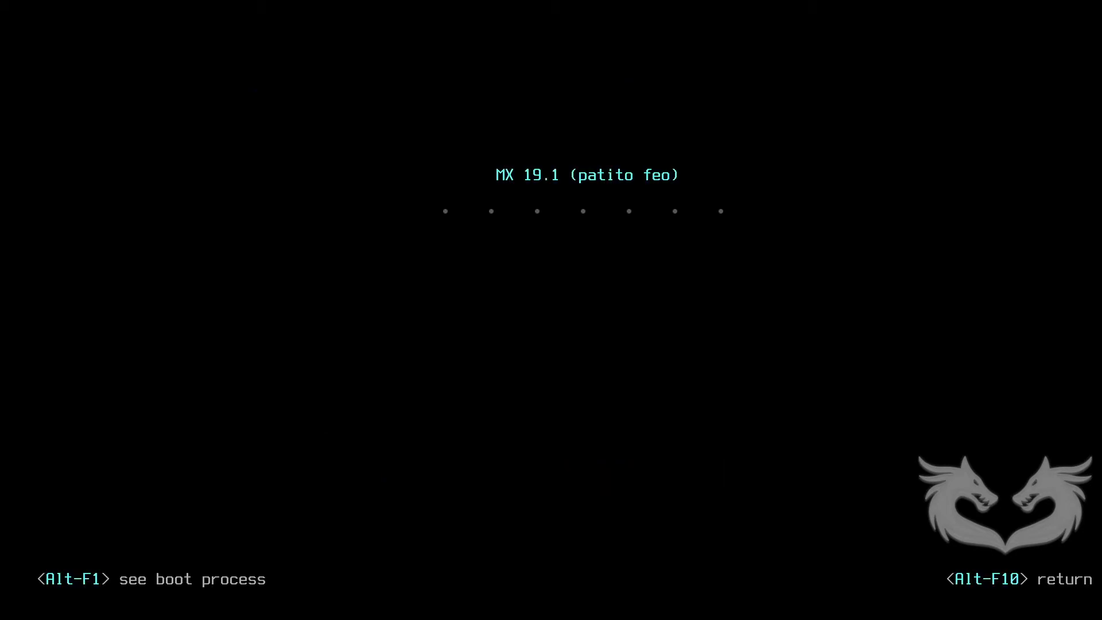
text(1)
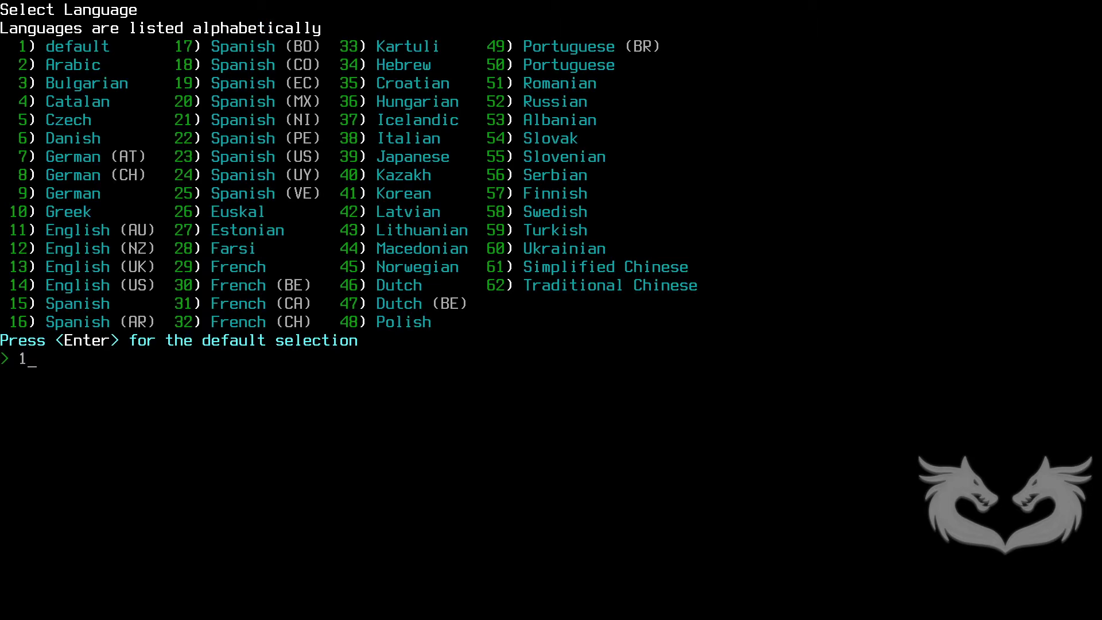
key(Return)
text(1)
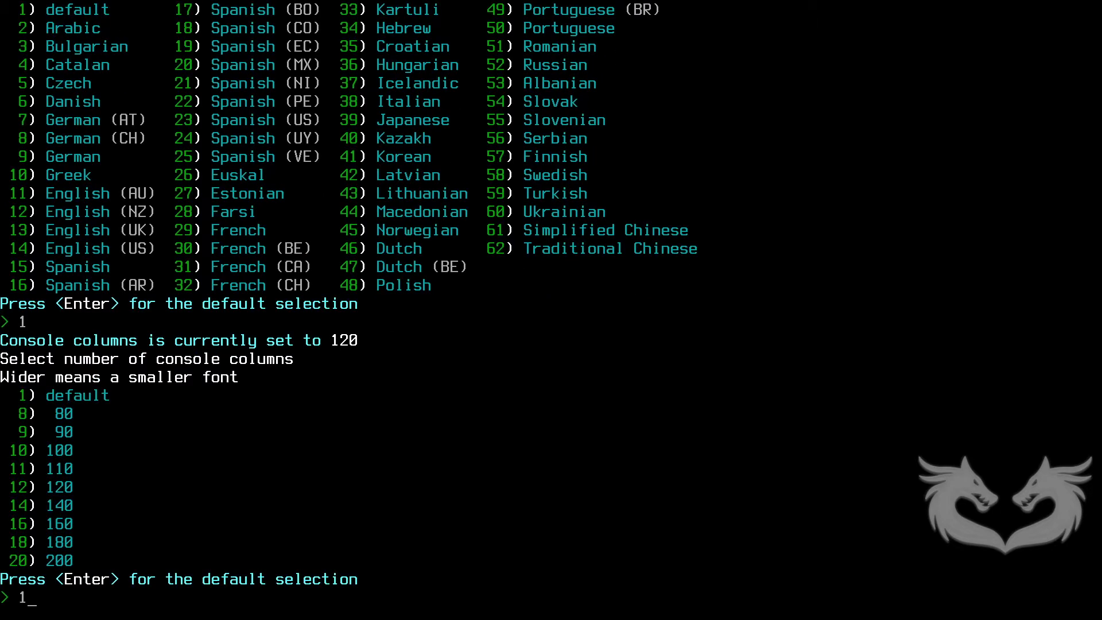
key(Return)
Accept the default timezone, boot option, persistence and font size to reach the live desktop.
text(1)
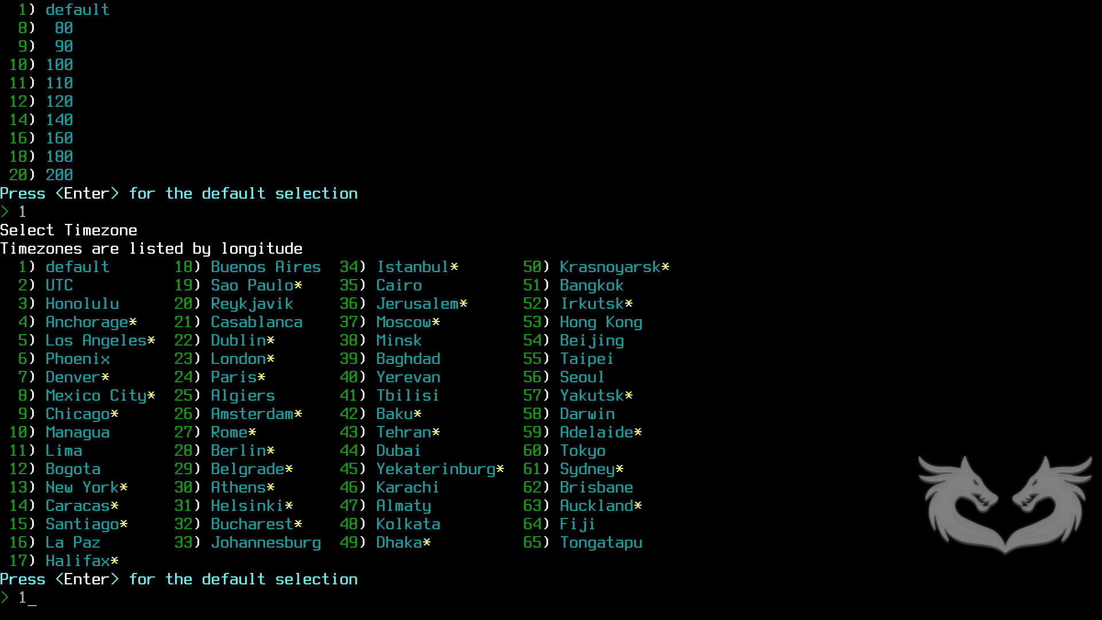
key(Return)
text(1)
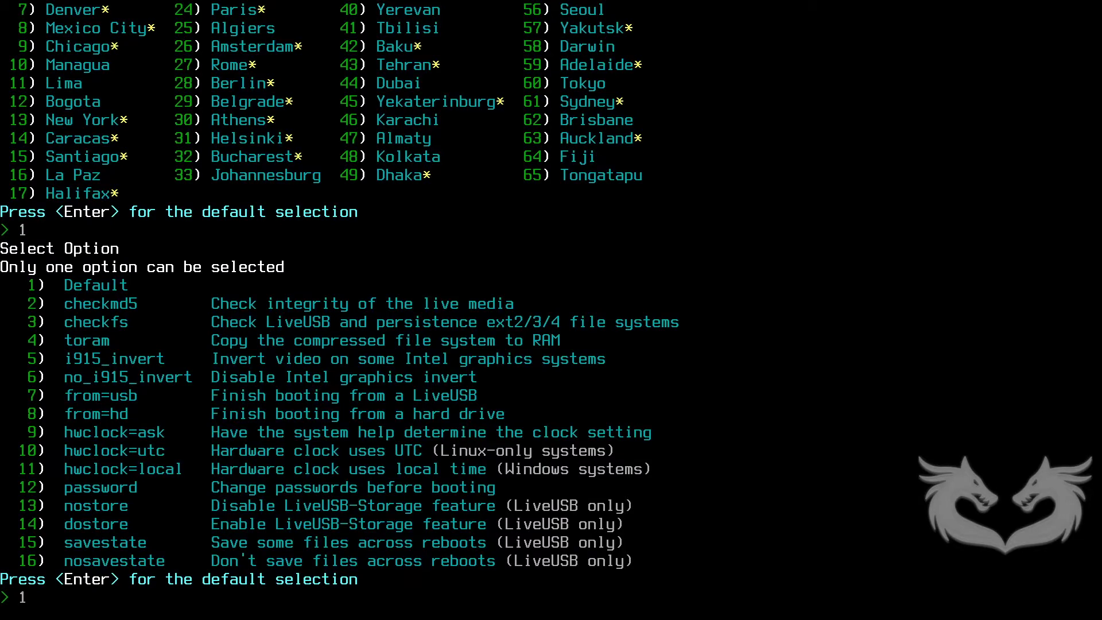
key(Return)
text(1)
key(Return)
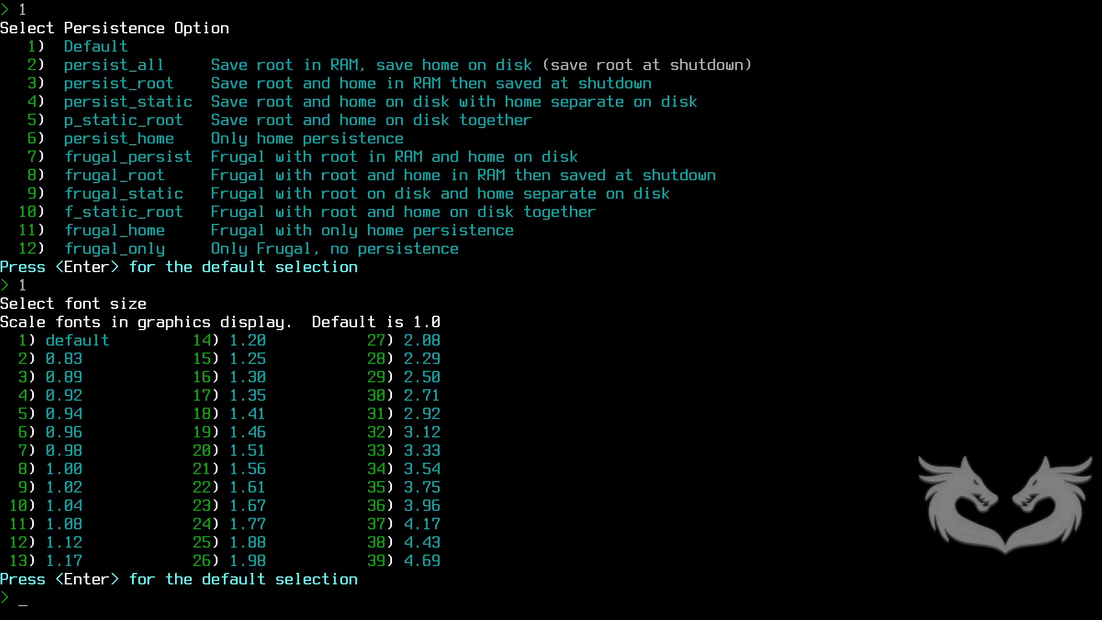
text(1)
key(Return)
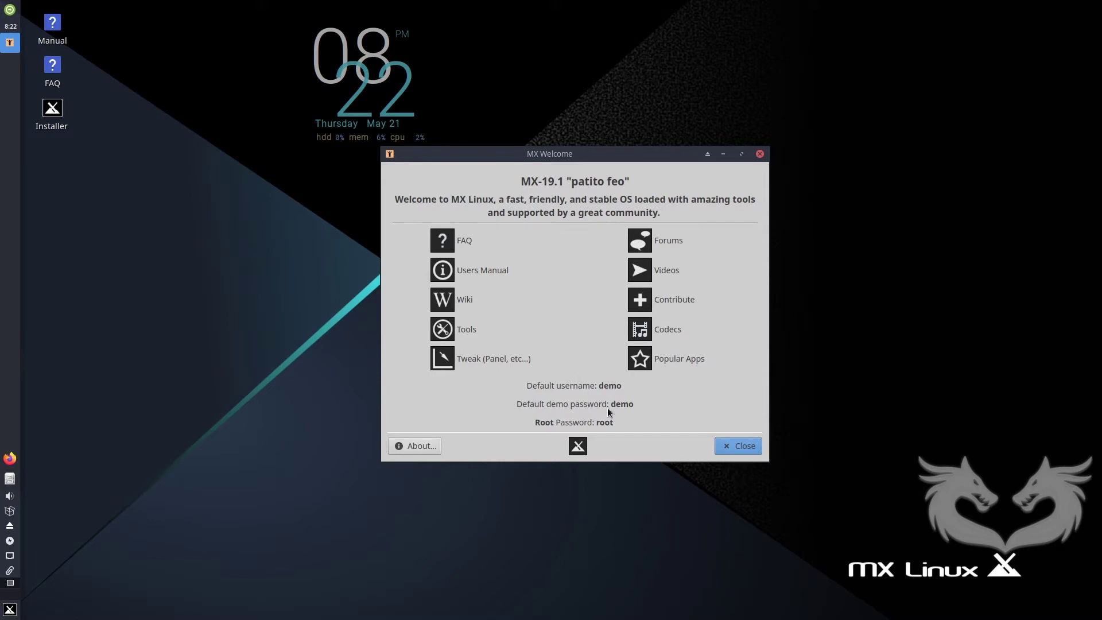
Close the MX Welcome window.
click(742, 446)
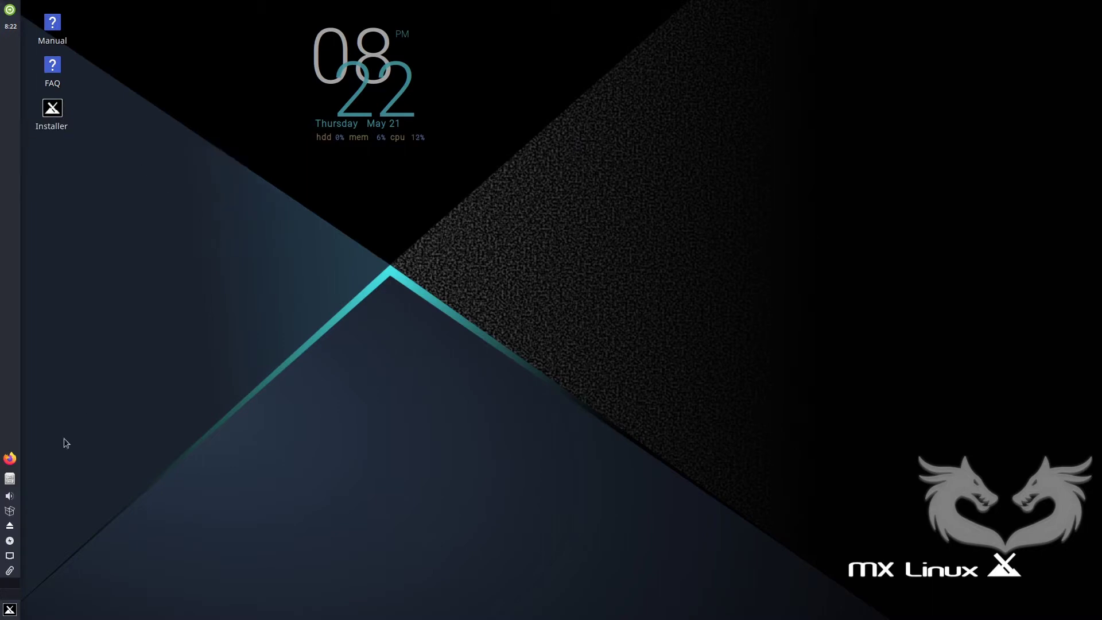
Launch GParted via a 'gpa' Whisker Menu search, authenticating with the root password, and move the installer aside.
click(9, 610)
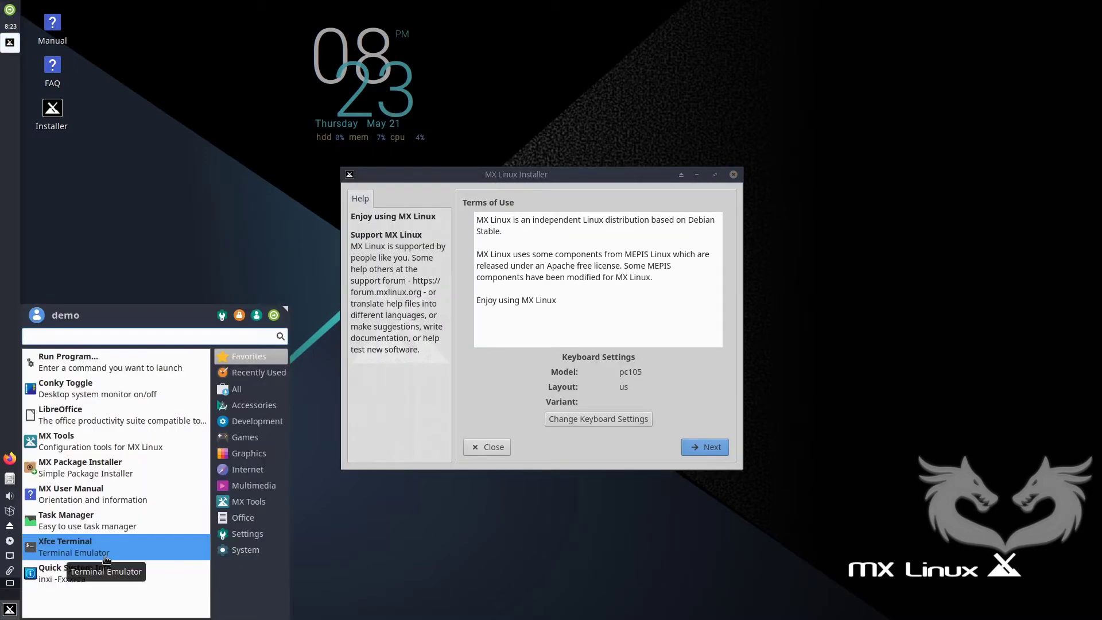
text(gpa)
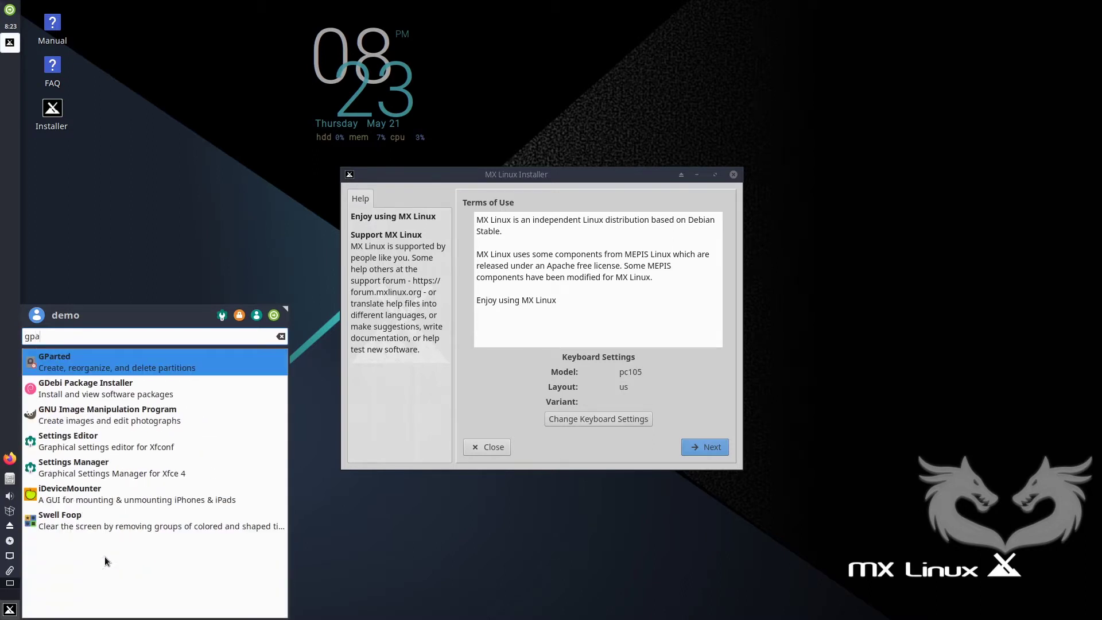
key(Return)
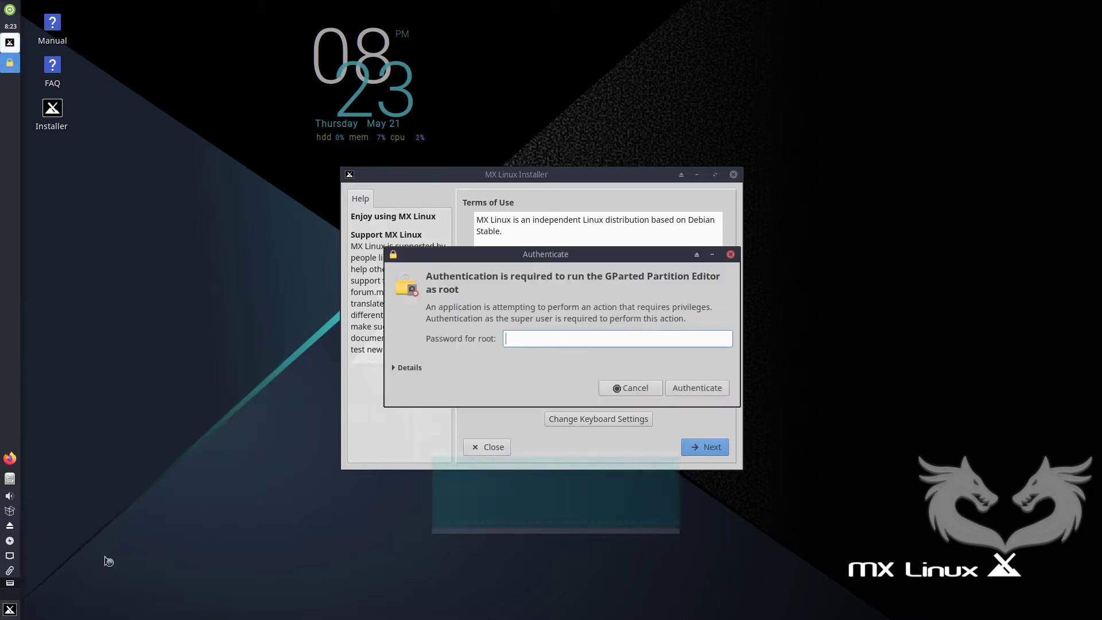
text(root)
key(Return)
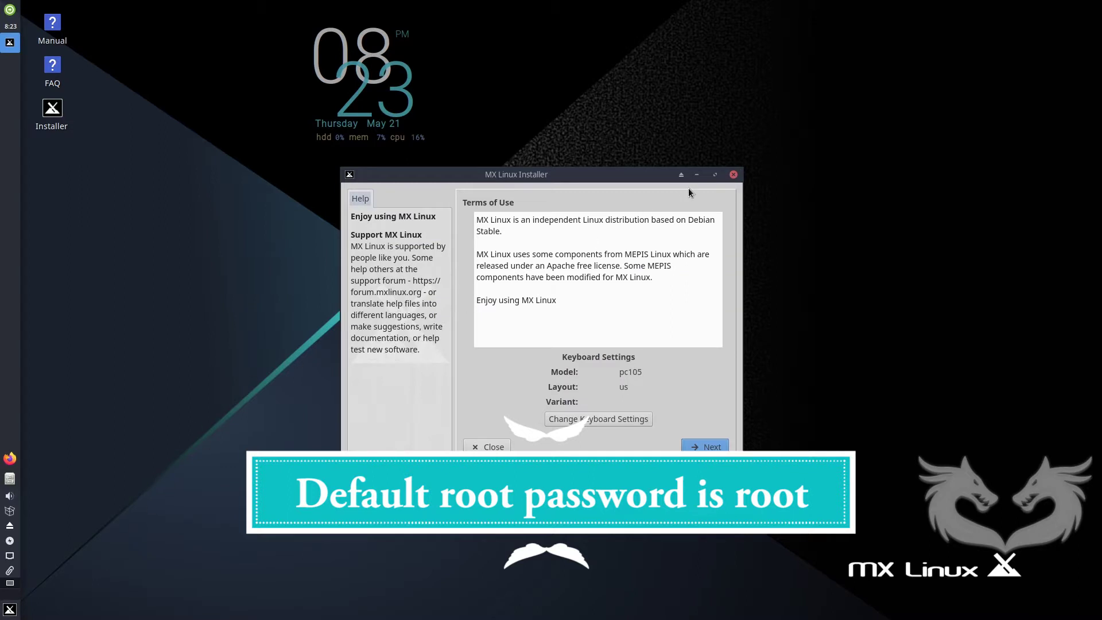
drag(621, 181, 474, 187)
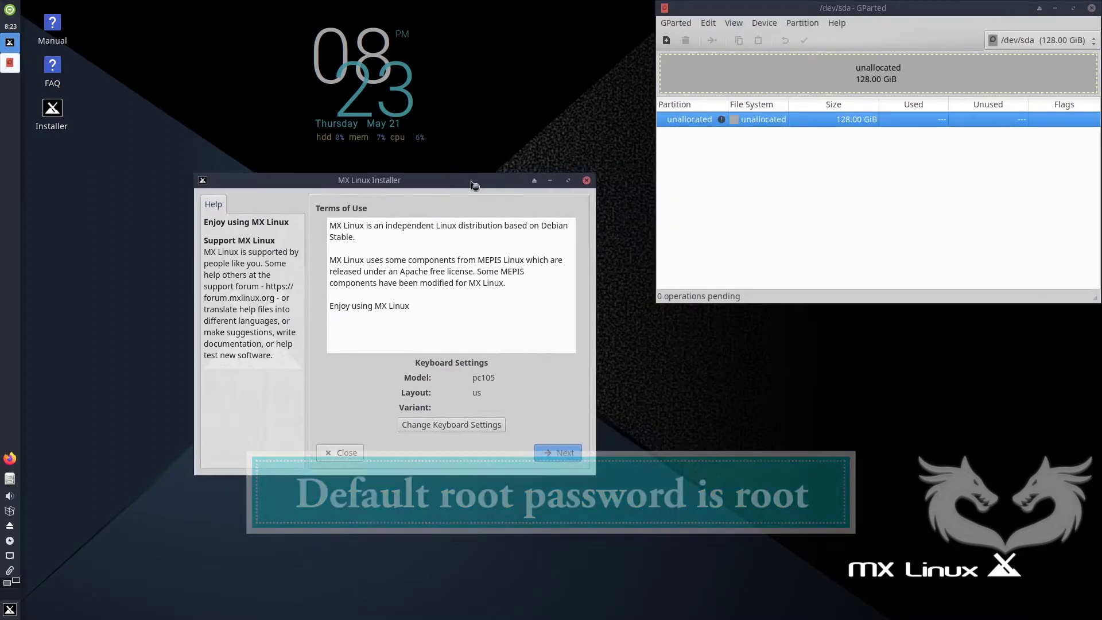
Close the installer and write a new gpt partition table to /dev/sda.
click(587, 180)
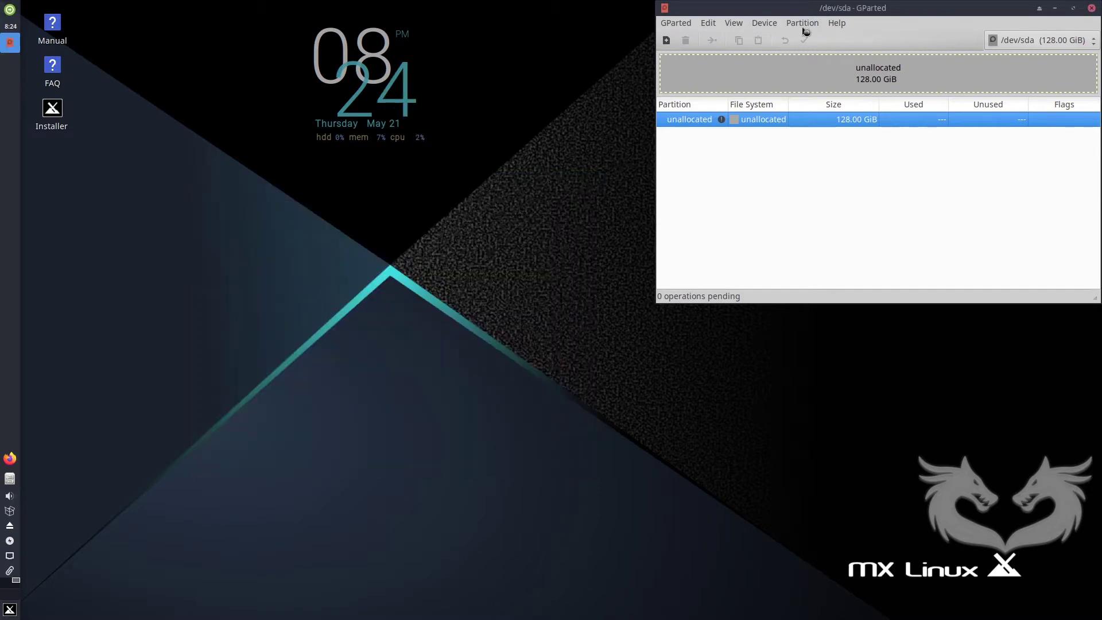
drag(819, 9, 392, 213)
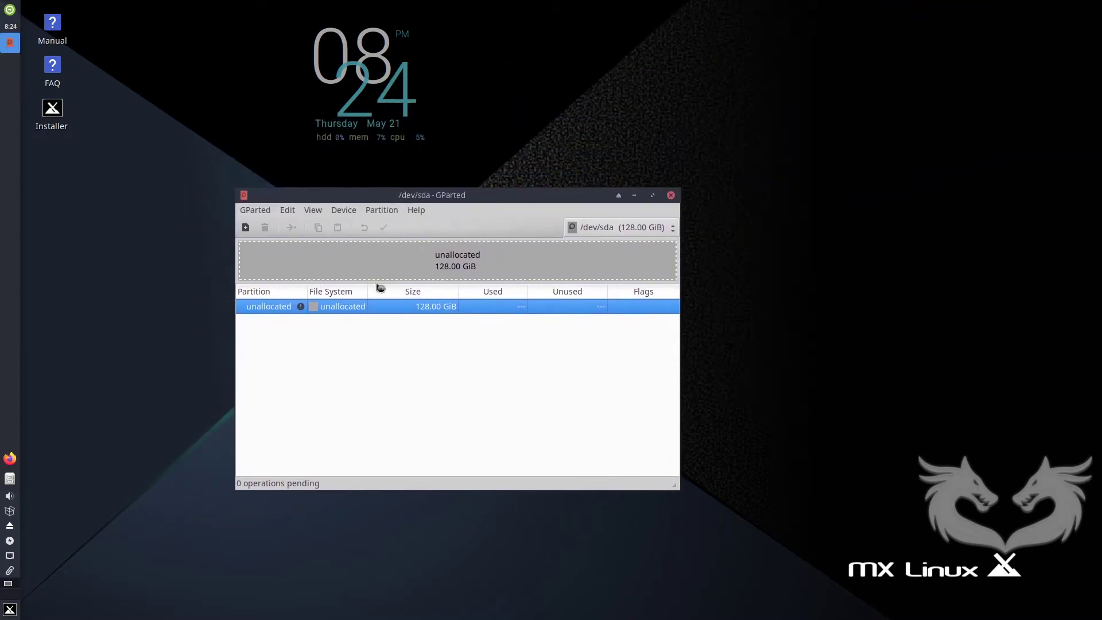
click(351, 214)
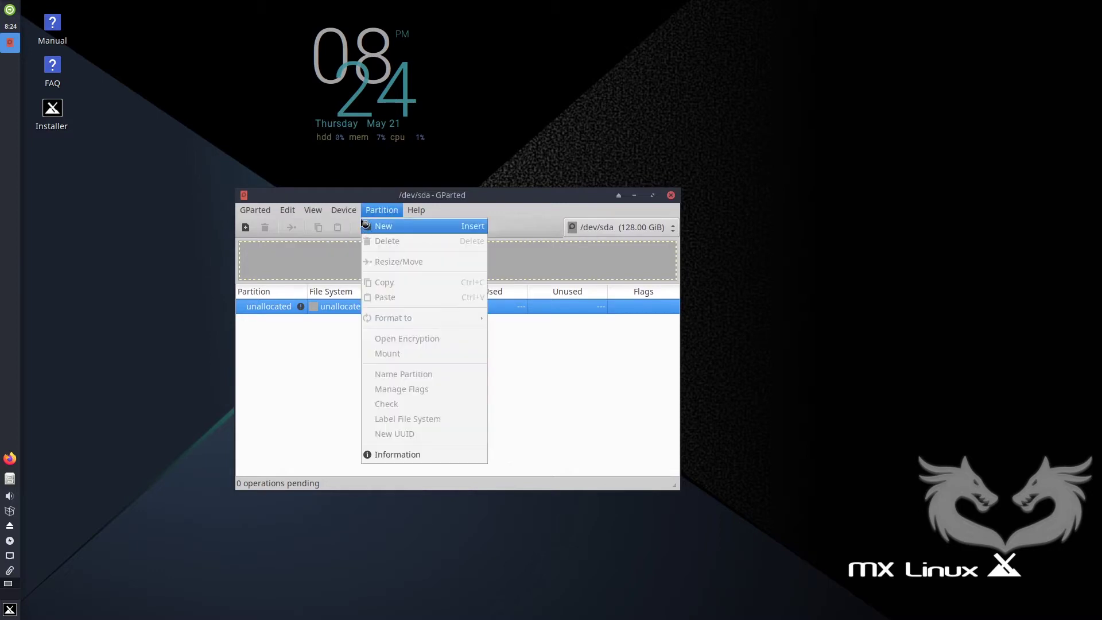
click(373, 227)
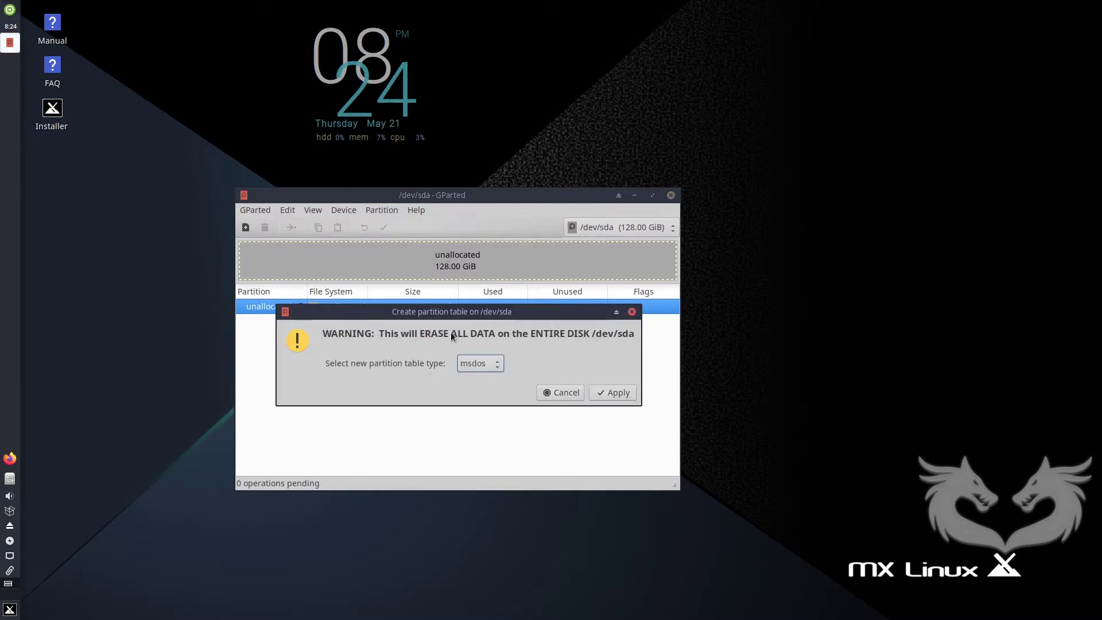
click(497, 368)
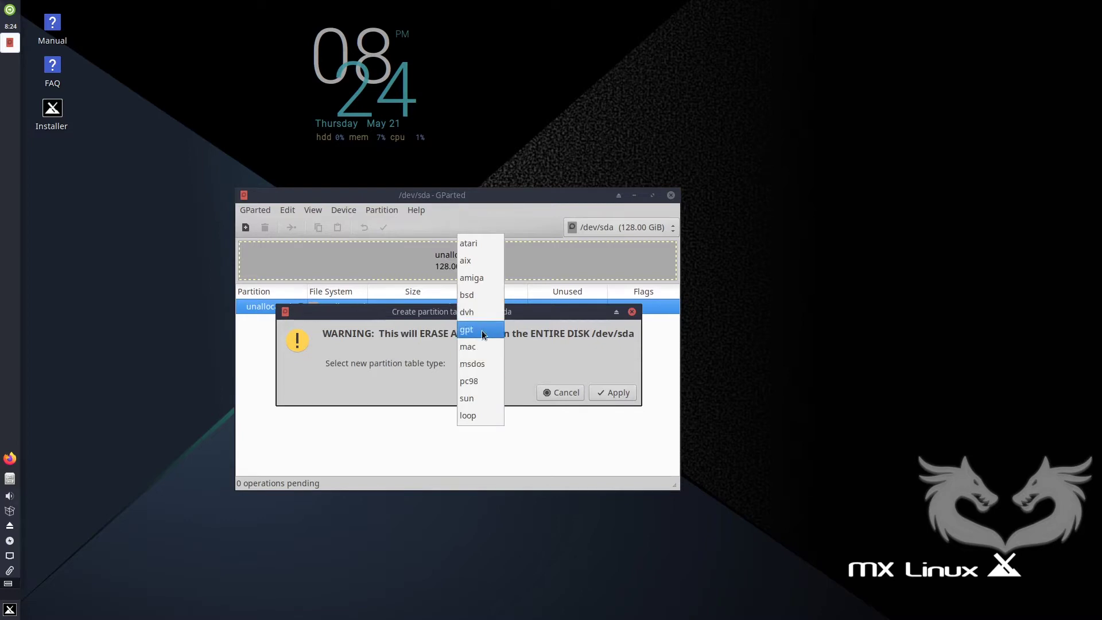
key(Escape)
click(609, 391)
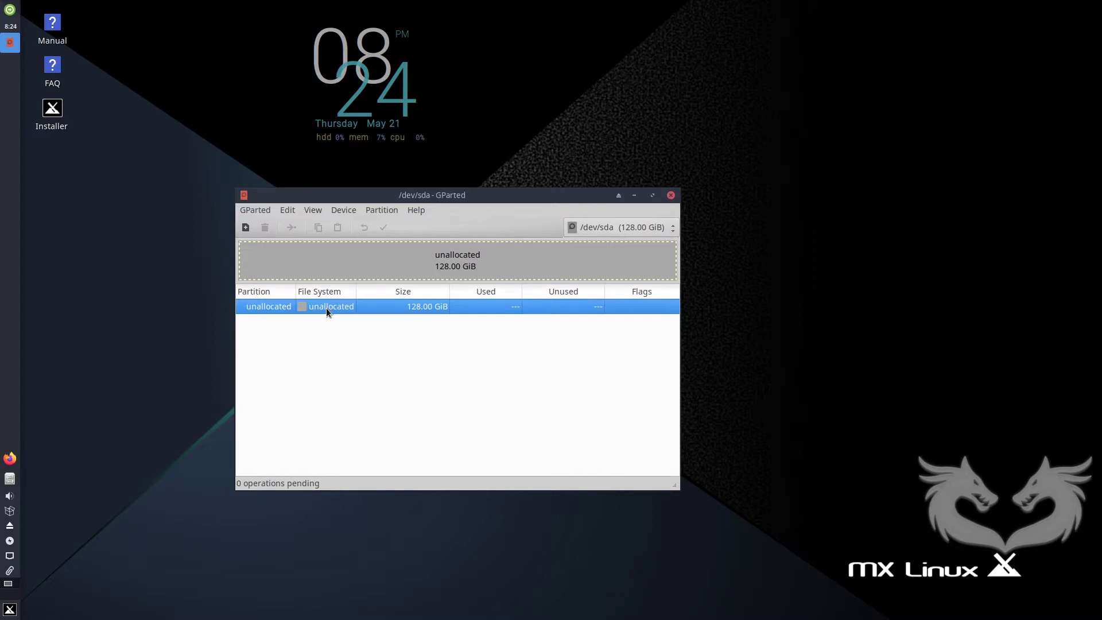
right_click(326, 308)
Queue a 512 MiB fat32 partition at the start of /dev/sda's unallocated space.
click(338, 315)
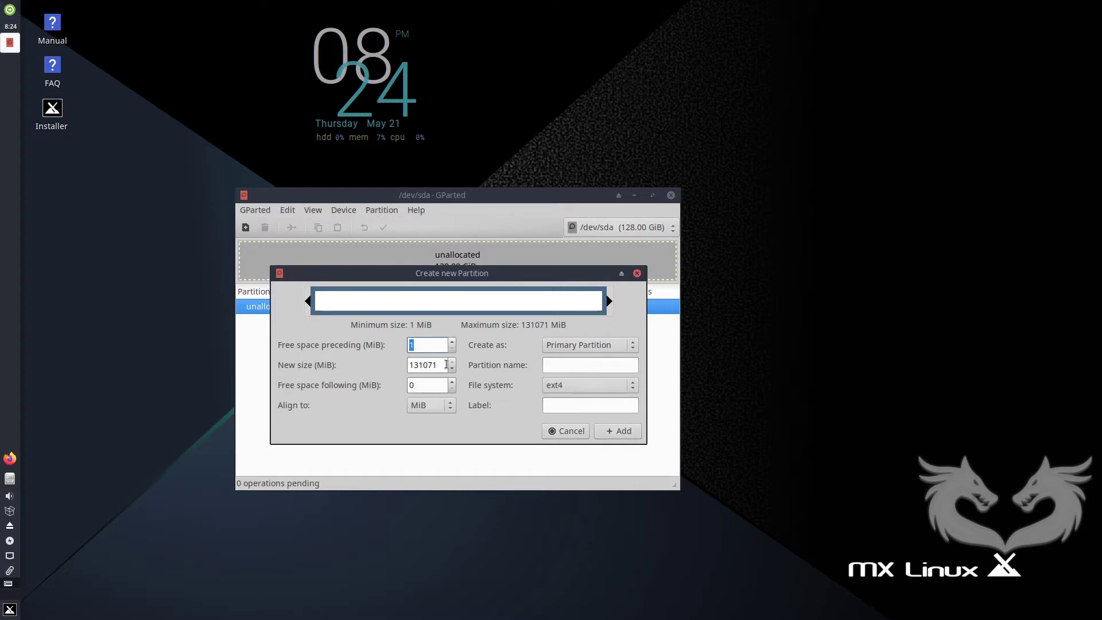
double_click(441, 365)
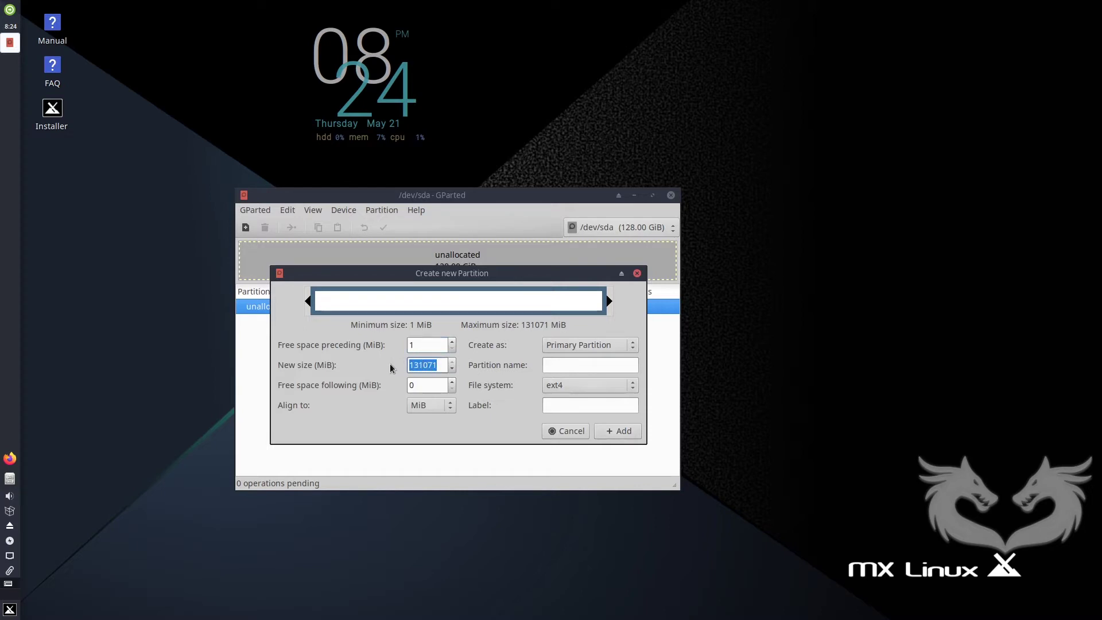
text(512)
click(616, 387)
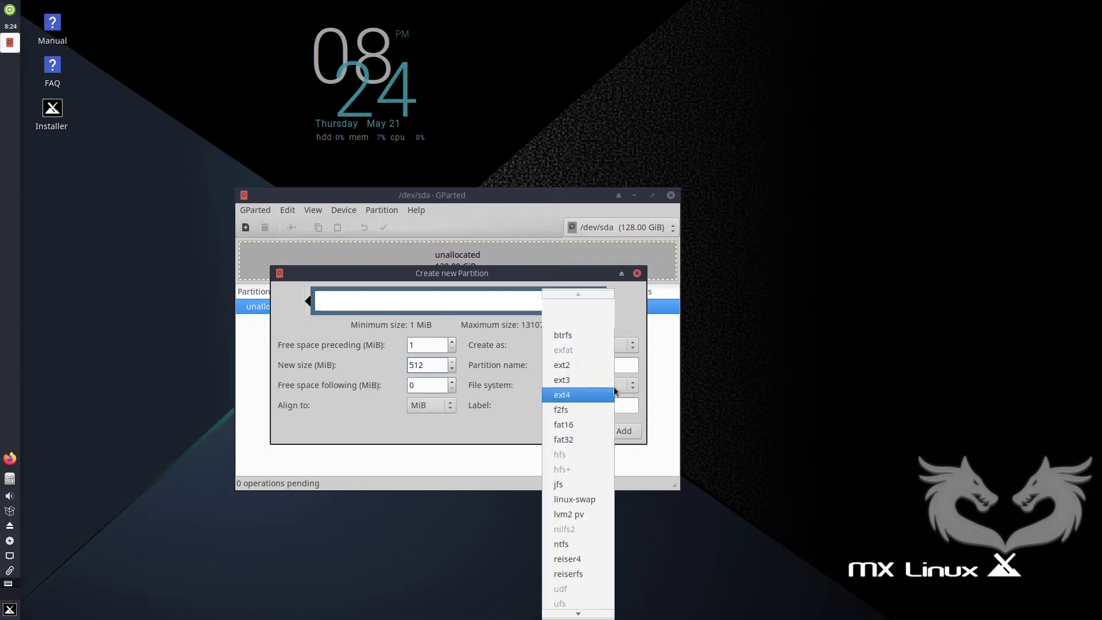
click(574, 438)
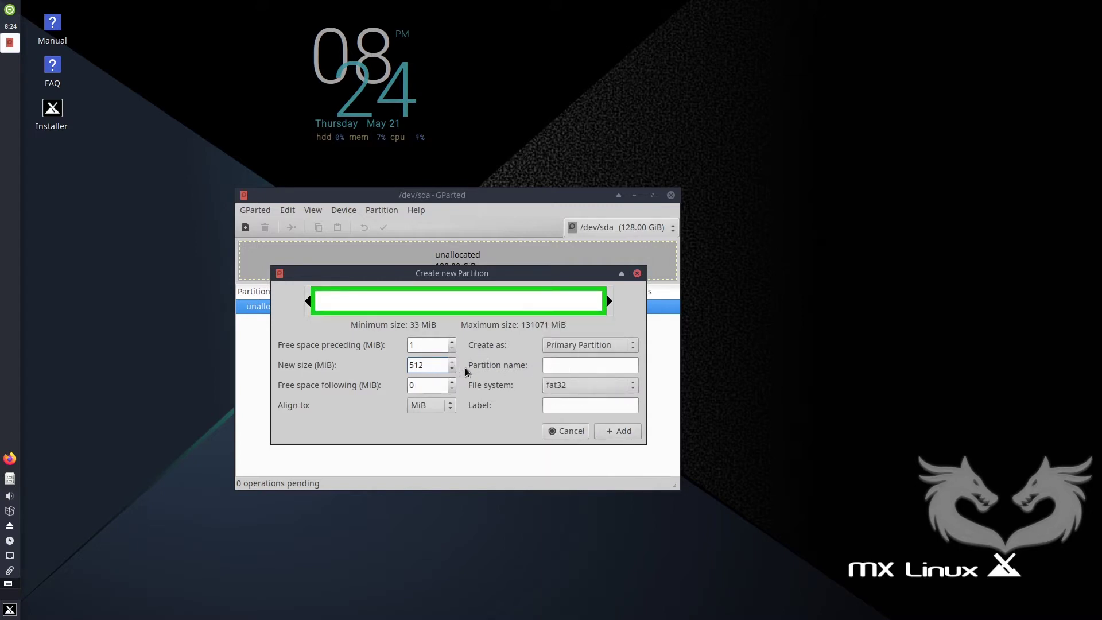
click(624, 432)
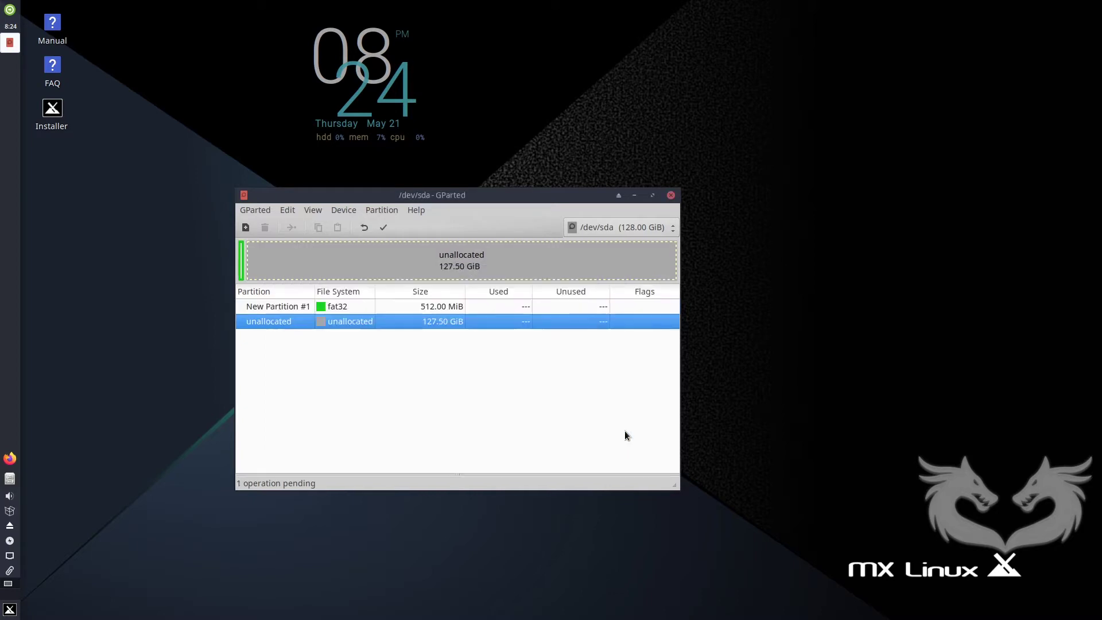
Queue an 8704 MiB (8.50 GiB) linux-swap partition in the remaining unallocated space.
right_click(345, 323)
click(370, 328)
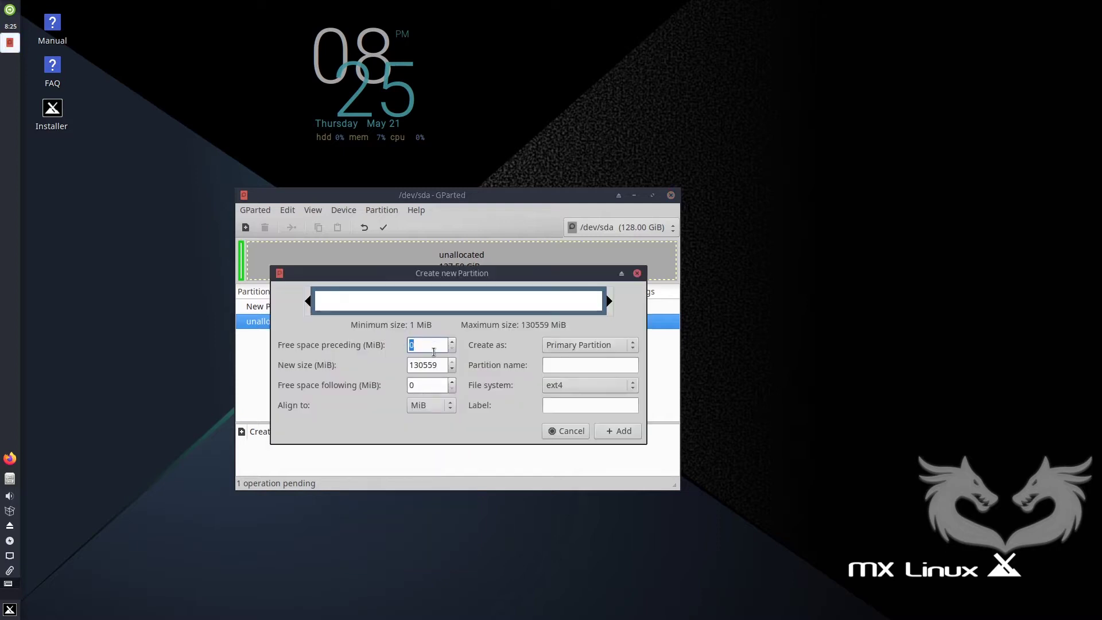
double_click(441, 366)
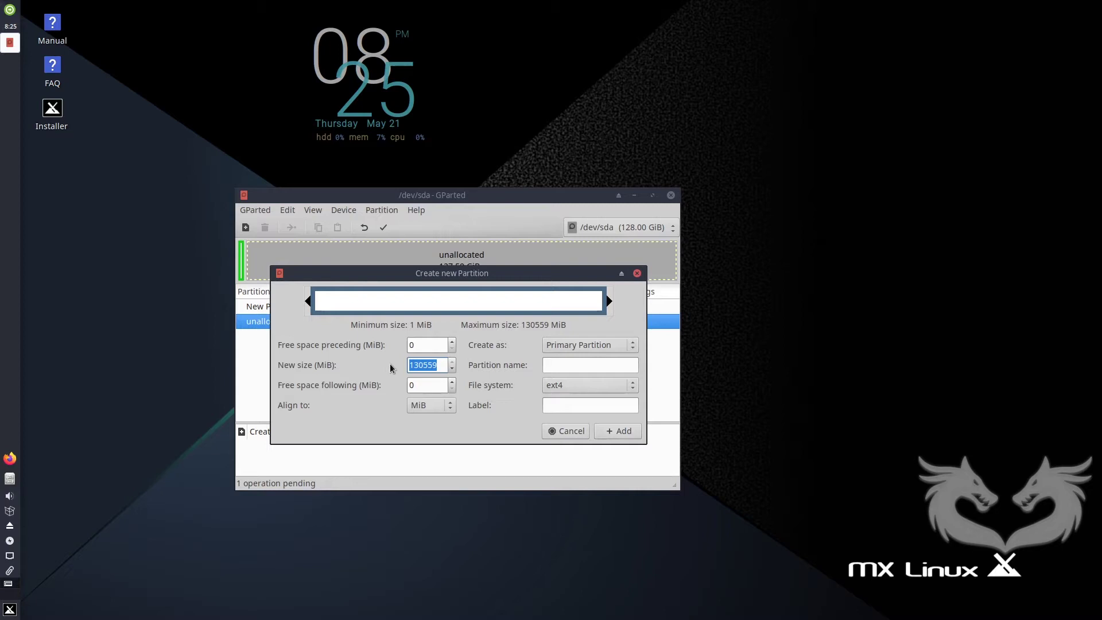
text(8704)
click(602, 384)
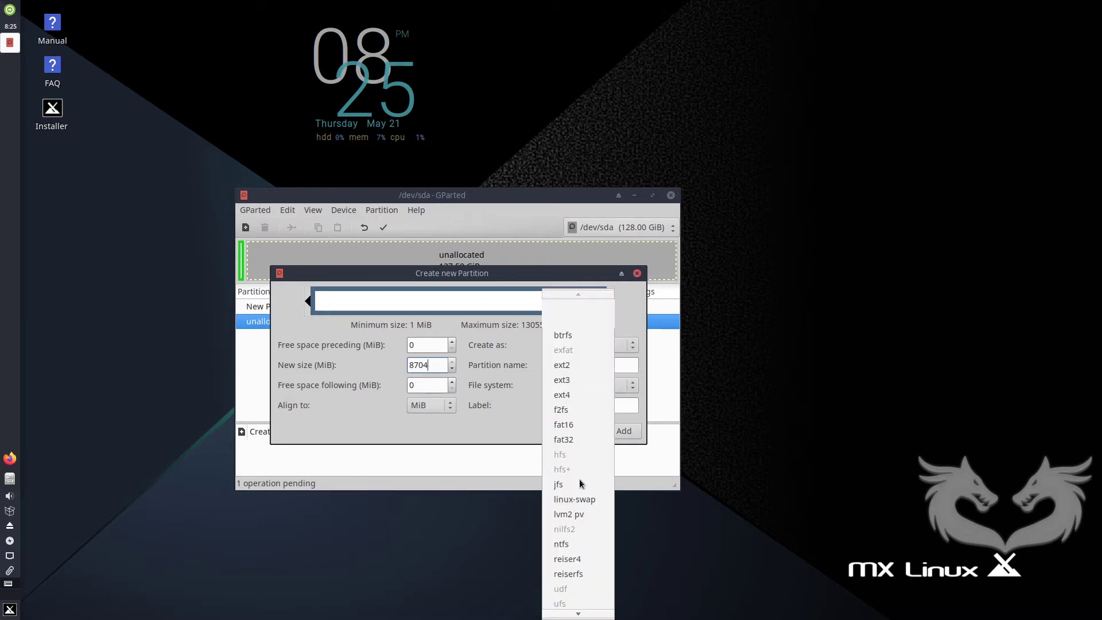
click(582, 499)
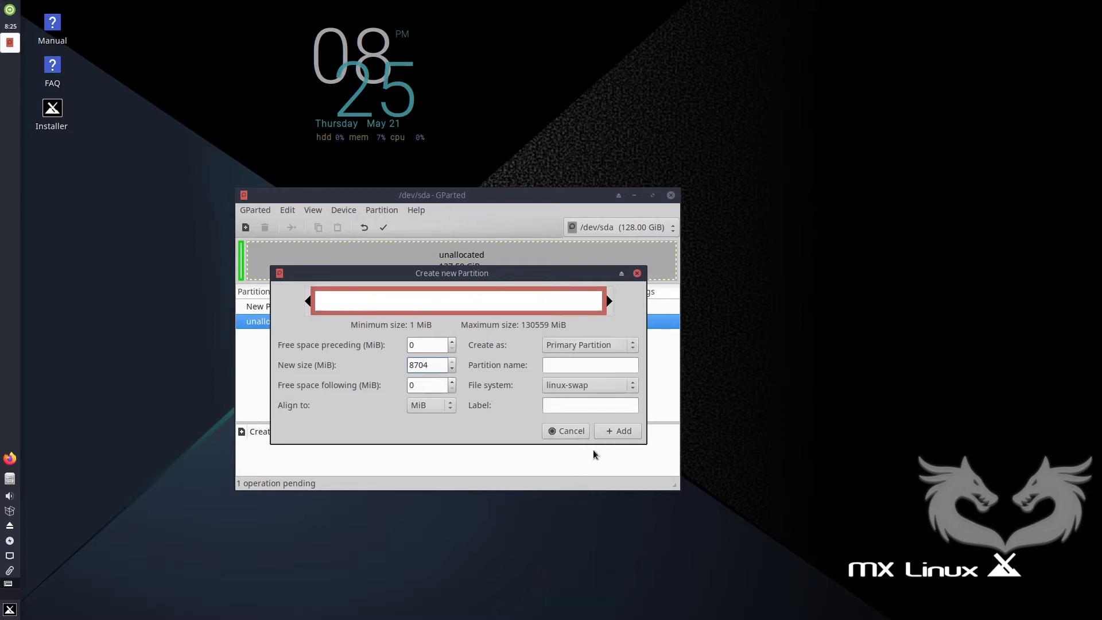
click(620, 435)
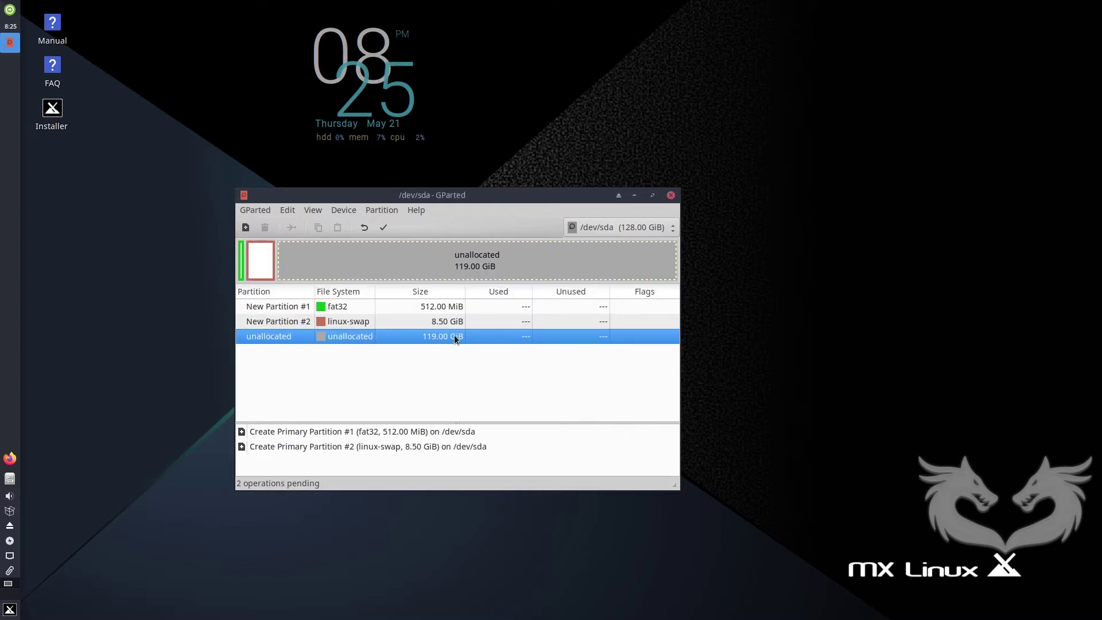
Queue a 29.00 GiB ext4 partition, then a 90.00 GiB ext4 partition filling the remaining space.
right_click(347, 335)
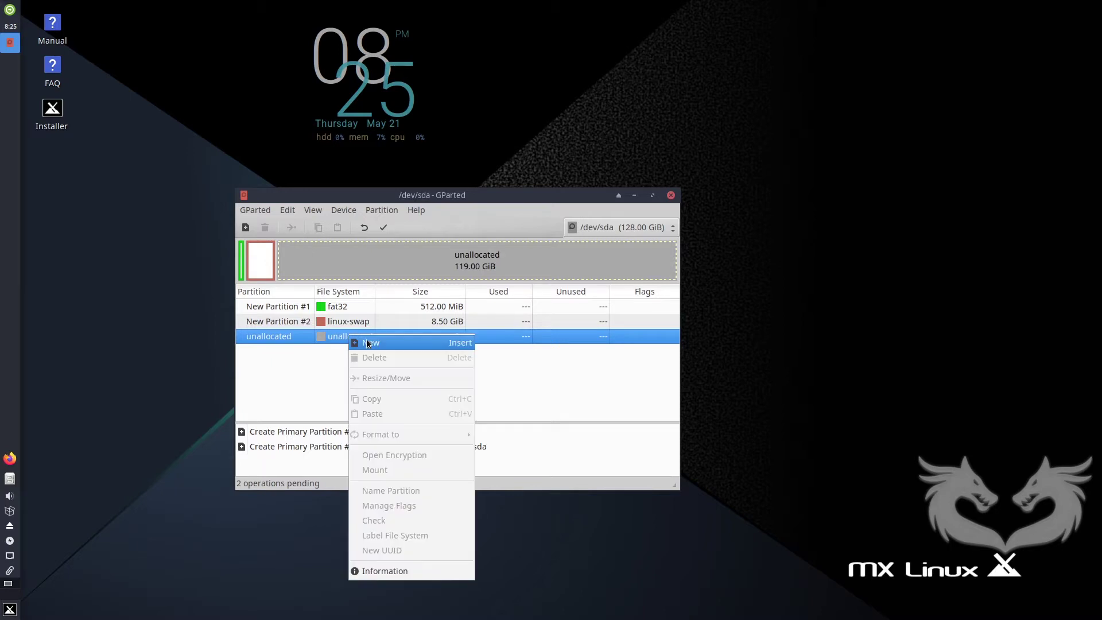
click(374, 340)
drag(437, 366, 398, 365)
text(29696)
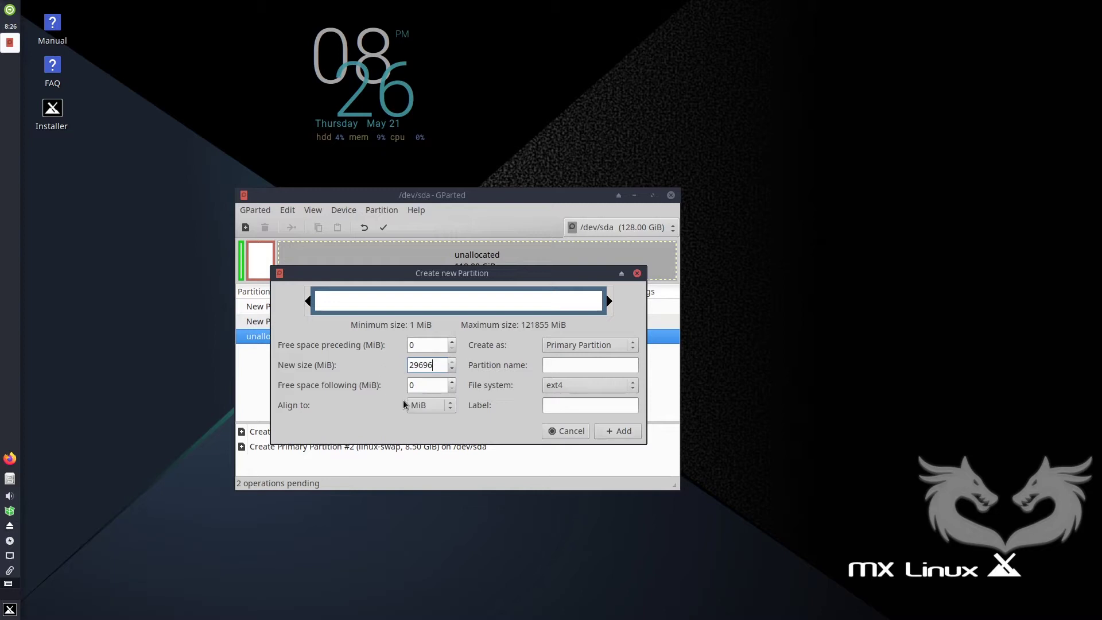
click(612, 430)
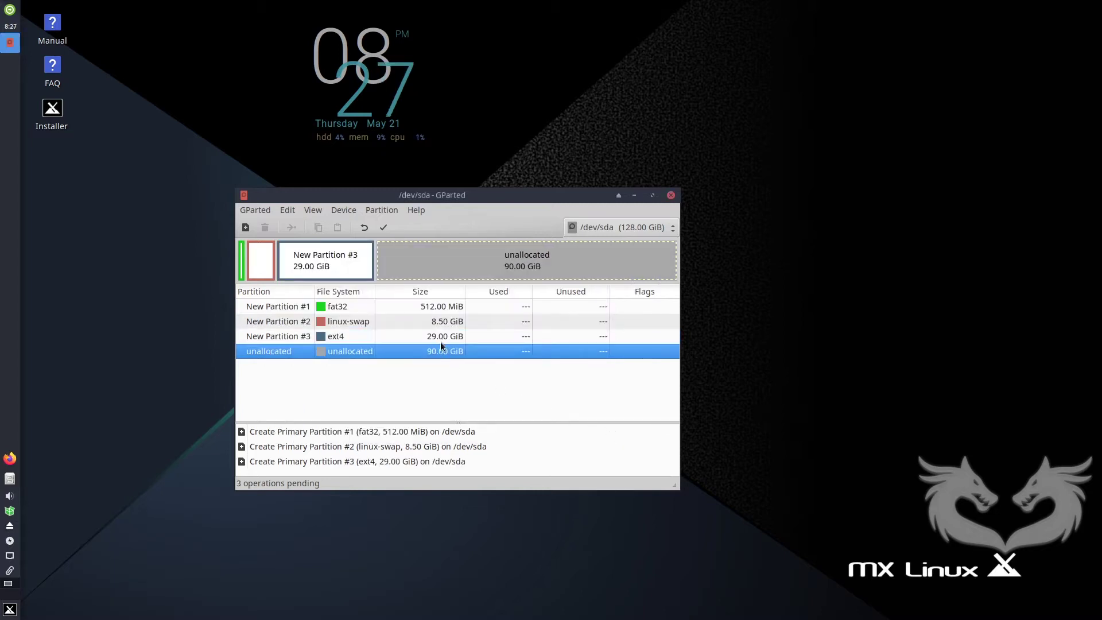
right_click(353, 350)
click(368, 361)
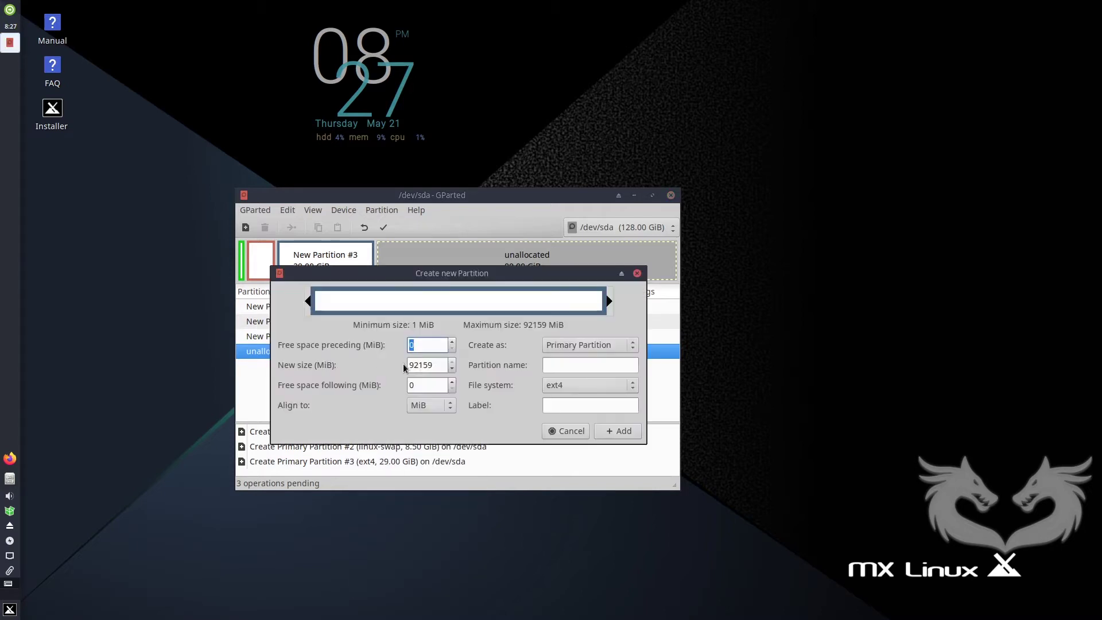
click(622, 431)
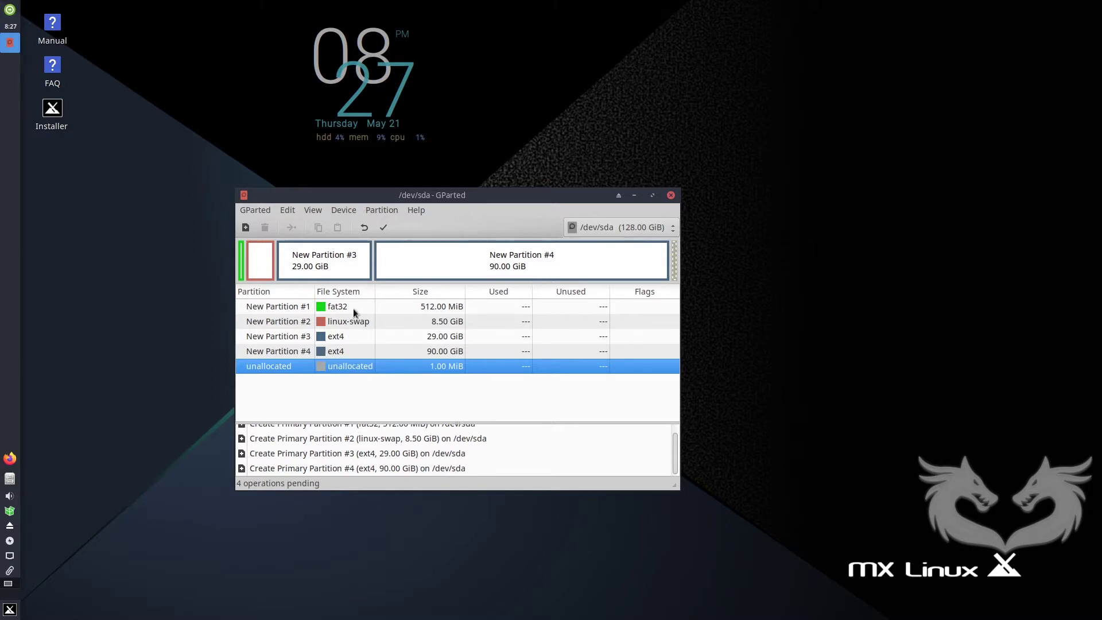
Apply the four queued operations to create /dev/sda1–sda4, then select /dev/sda1.
click(384, 228)
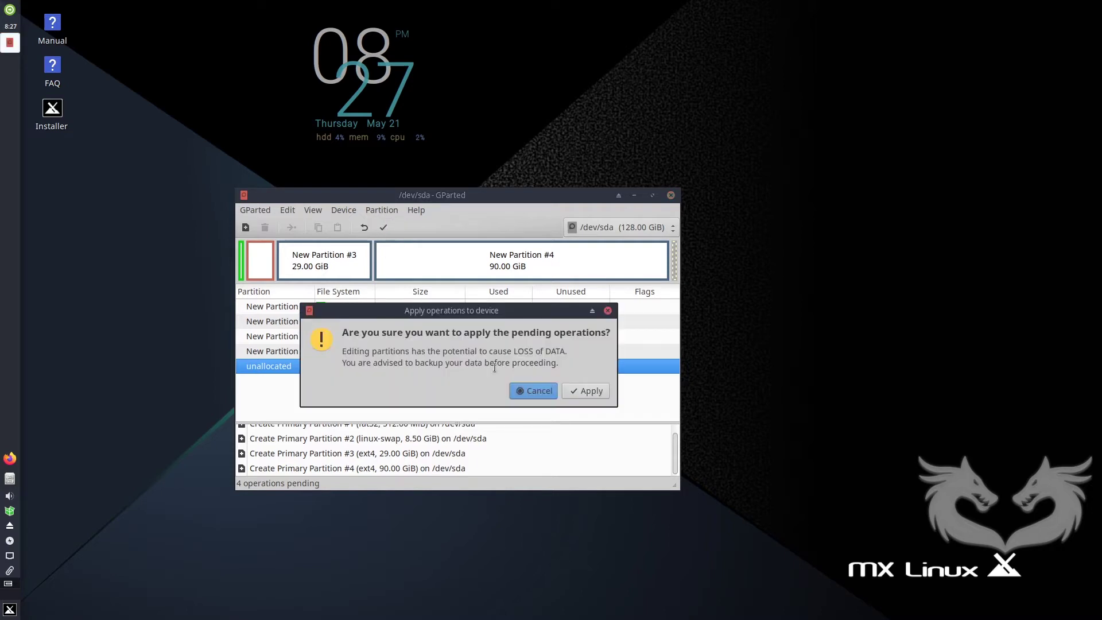
click(585, 390)
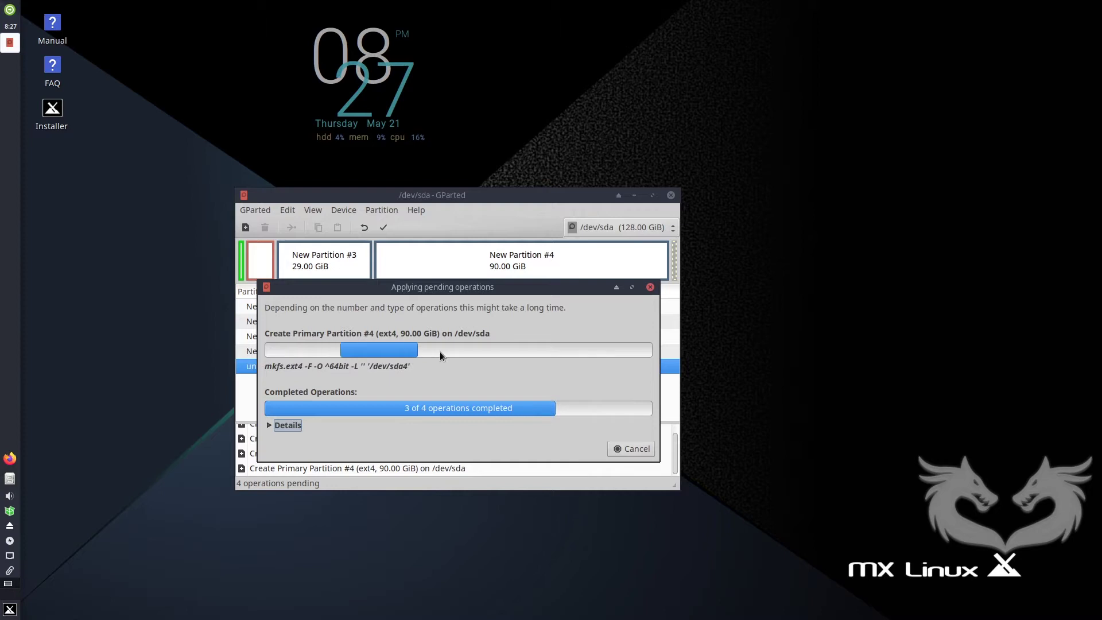
click(620, 453)
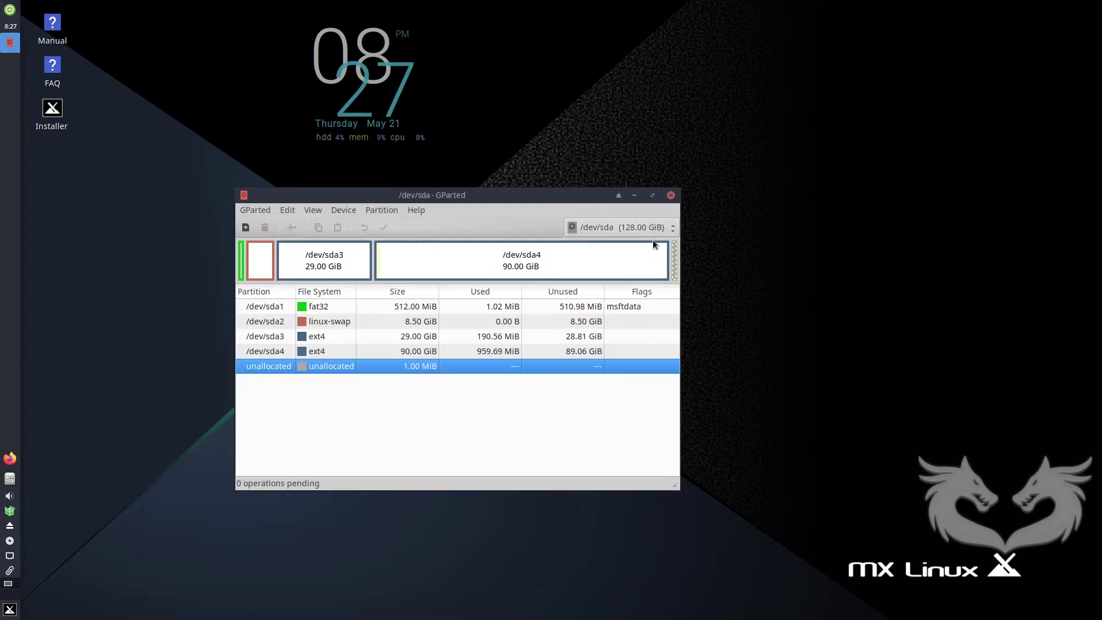
click(649, 226)
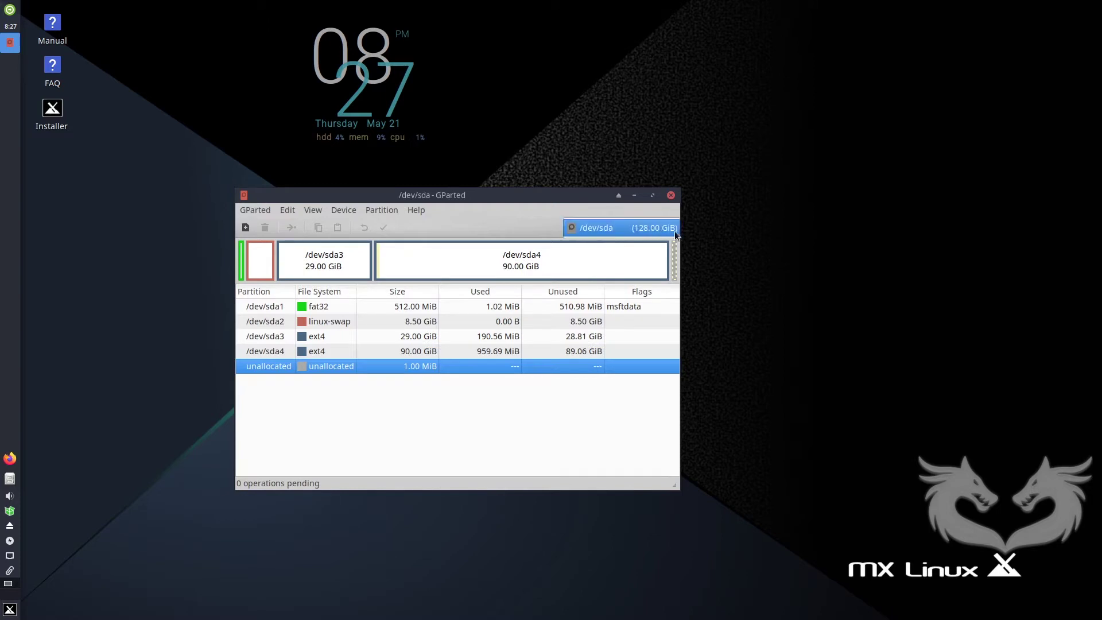
click(655, 230)
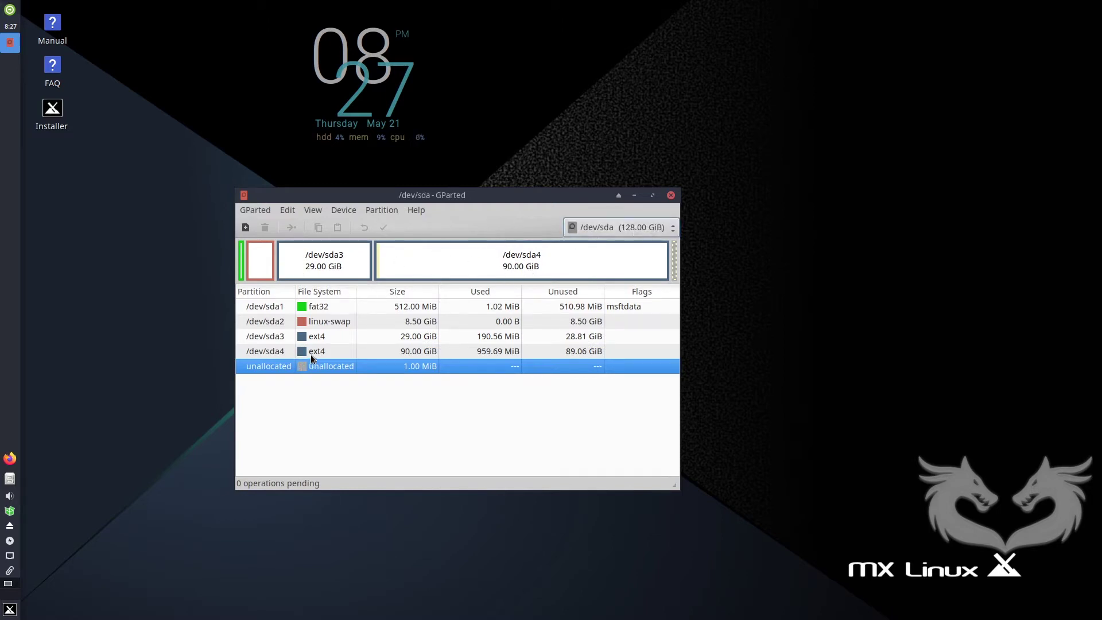
click(322, 308)
Tick the esp flag on /dev/sda1 in Manage Flags, giving it boot and esp.
right_click(322, 308)
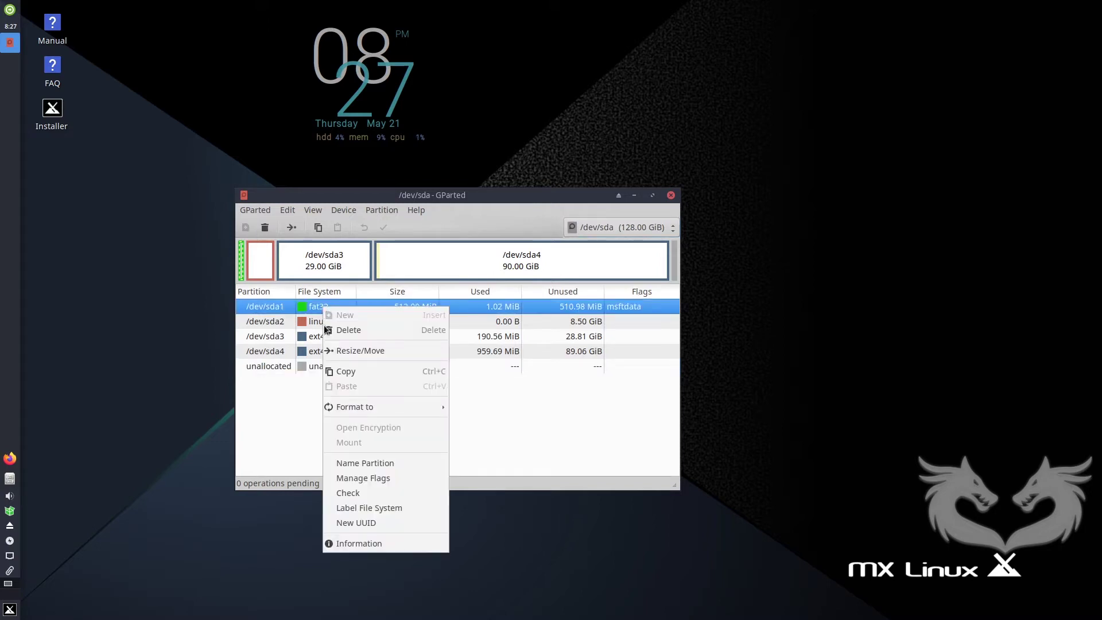
mouse_move(362, 408)
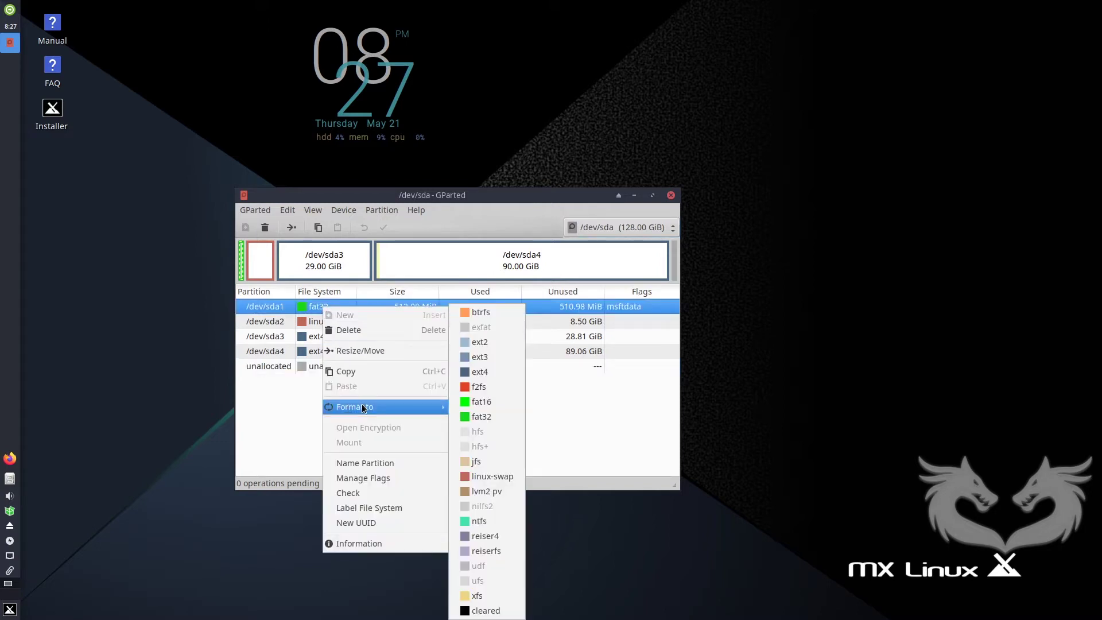
click(378, 479)
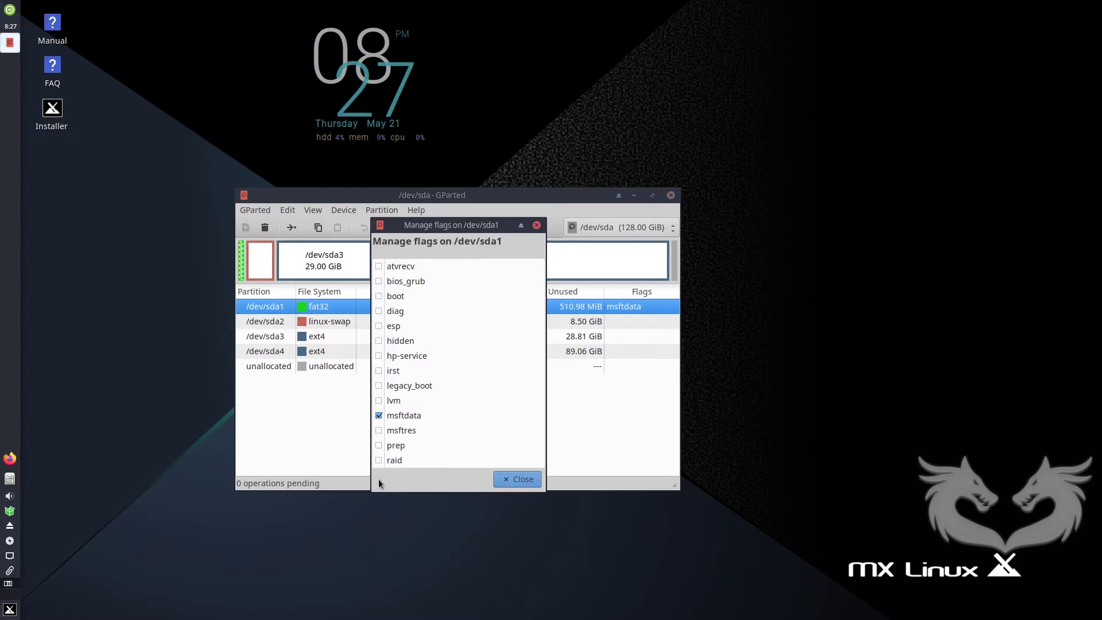
click(379, 326)
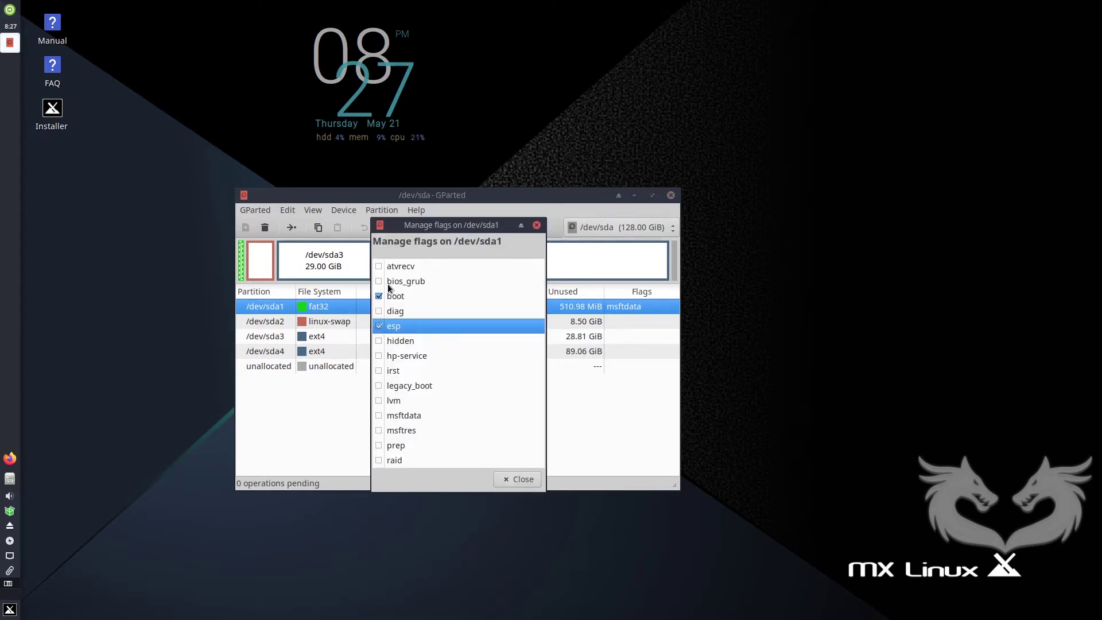
click(523, 480)
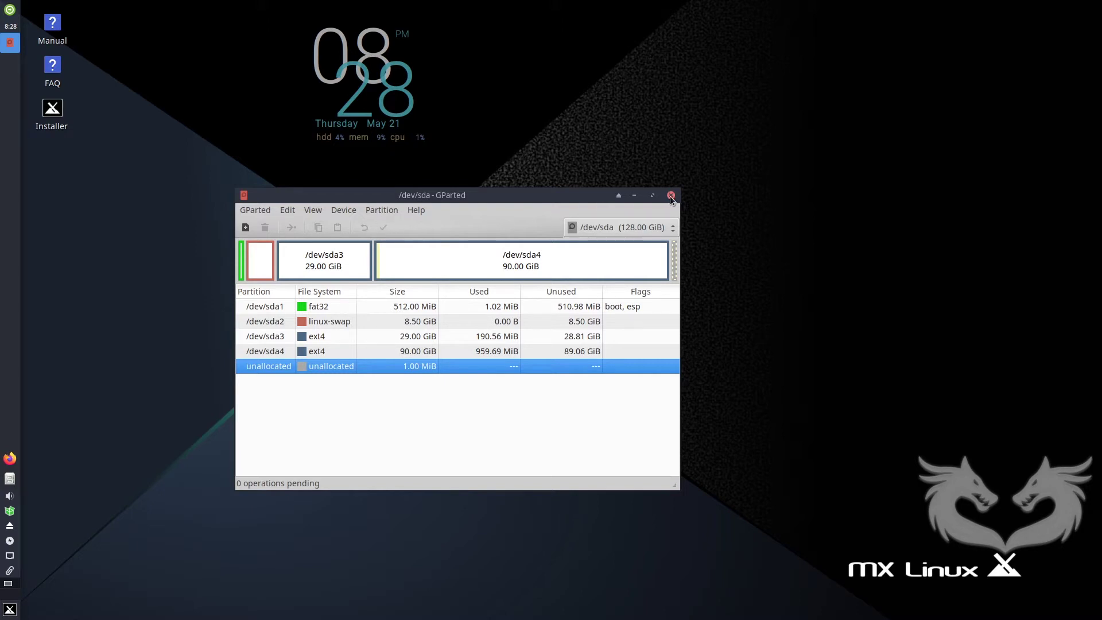
Quit GParted, relaunch the MX Linux Installer from the desktop, and accept the Terms of Use.
click(254, 210)
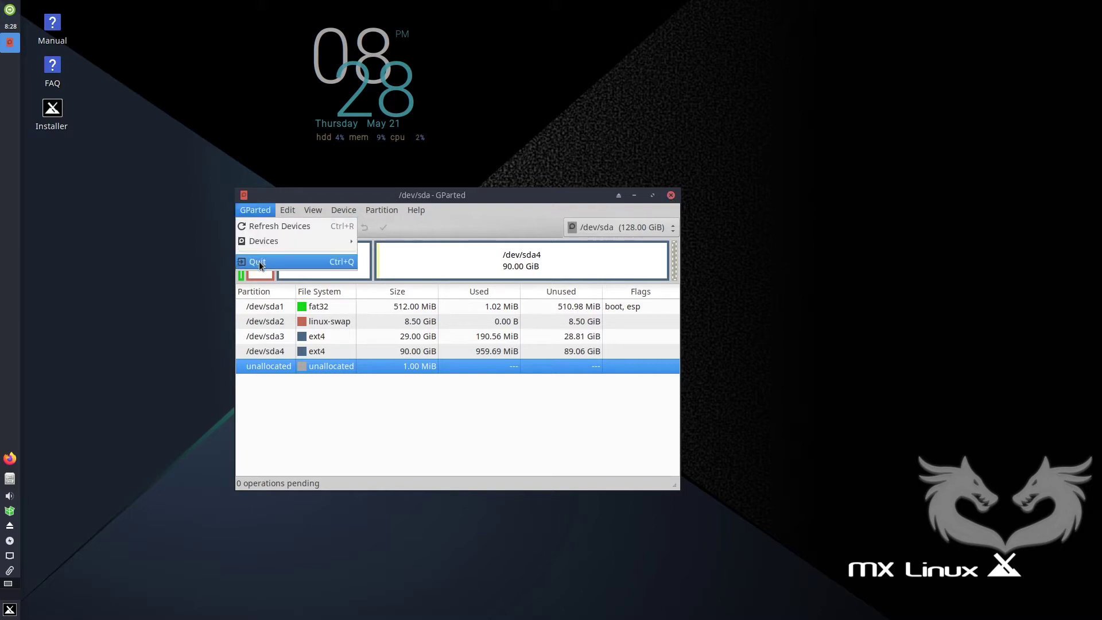
click(261, 265)
double_click(53, 109)
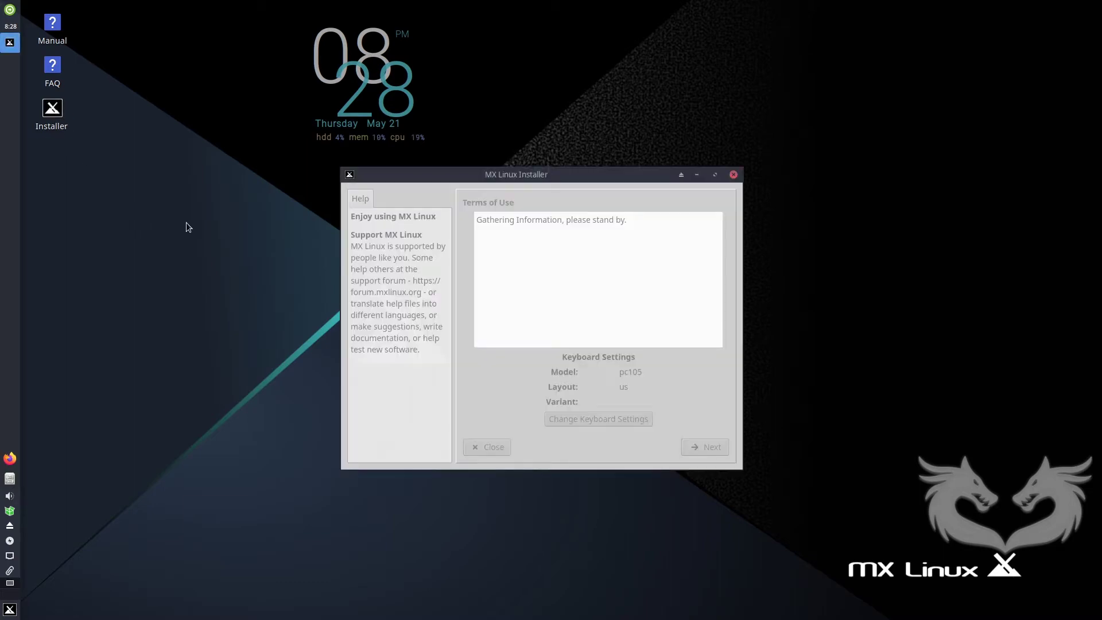
drag(453, 179, 279, 189)
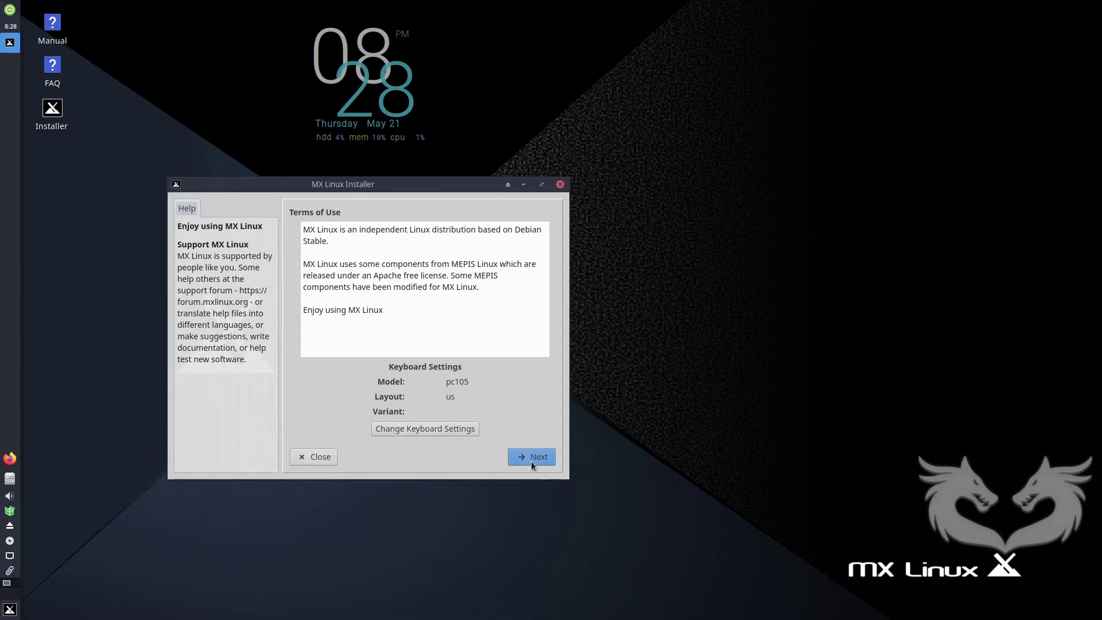
drag(427, 187, 491, 164)
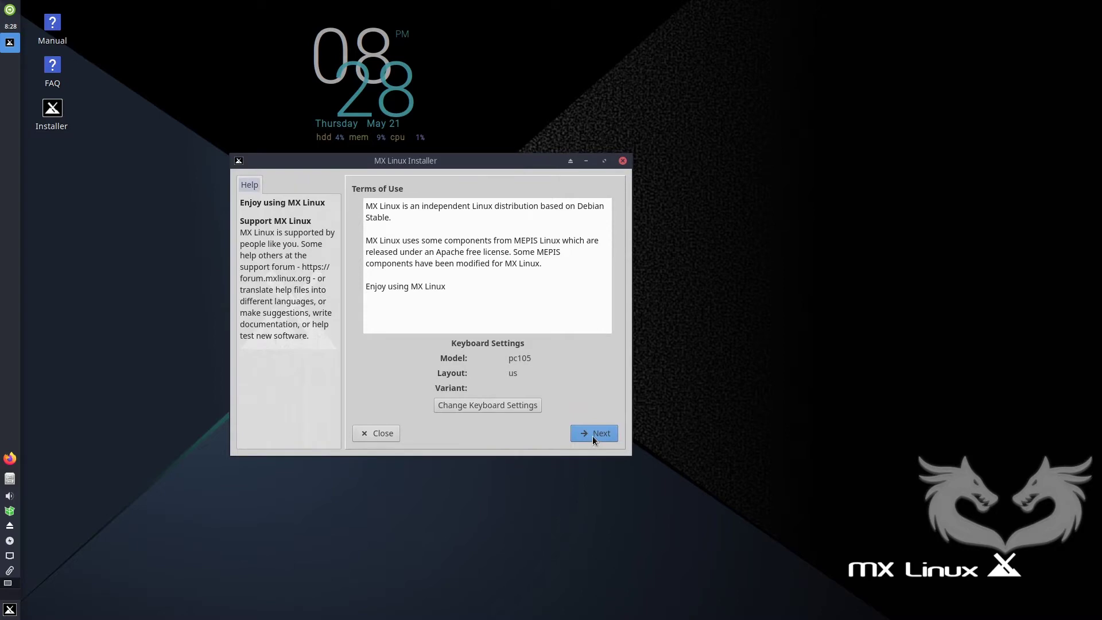
click(593, 438)
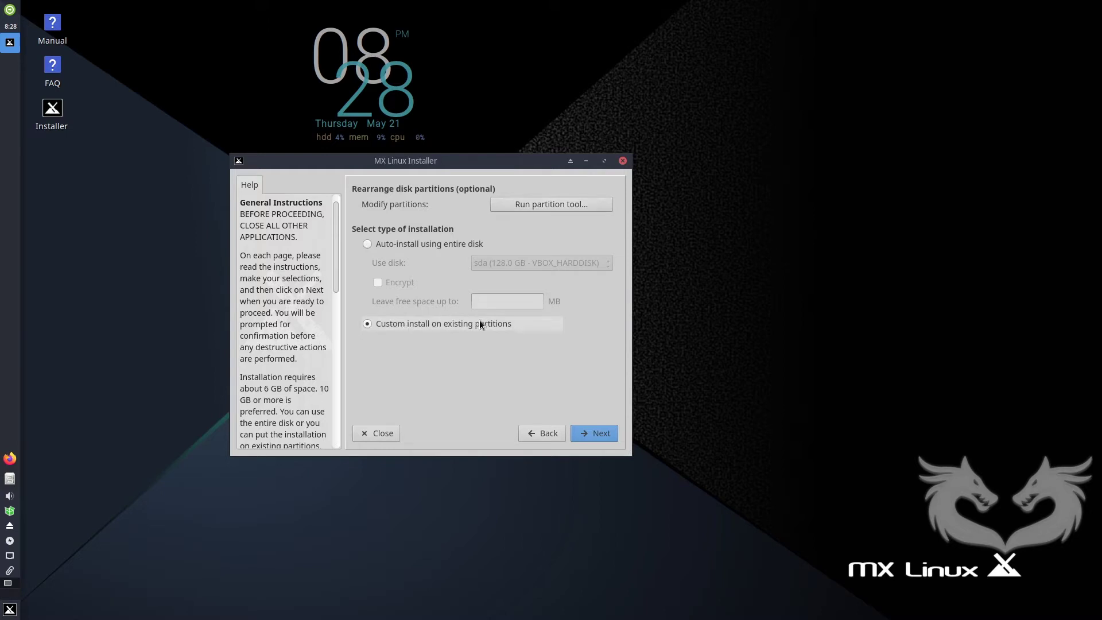
Choose custom install, then assign sda3 (29.0 GB ext4) as root and sda4 (90.0 GB ext4) as home.
click(597, 438)
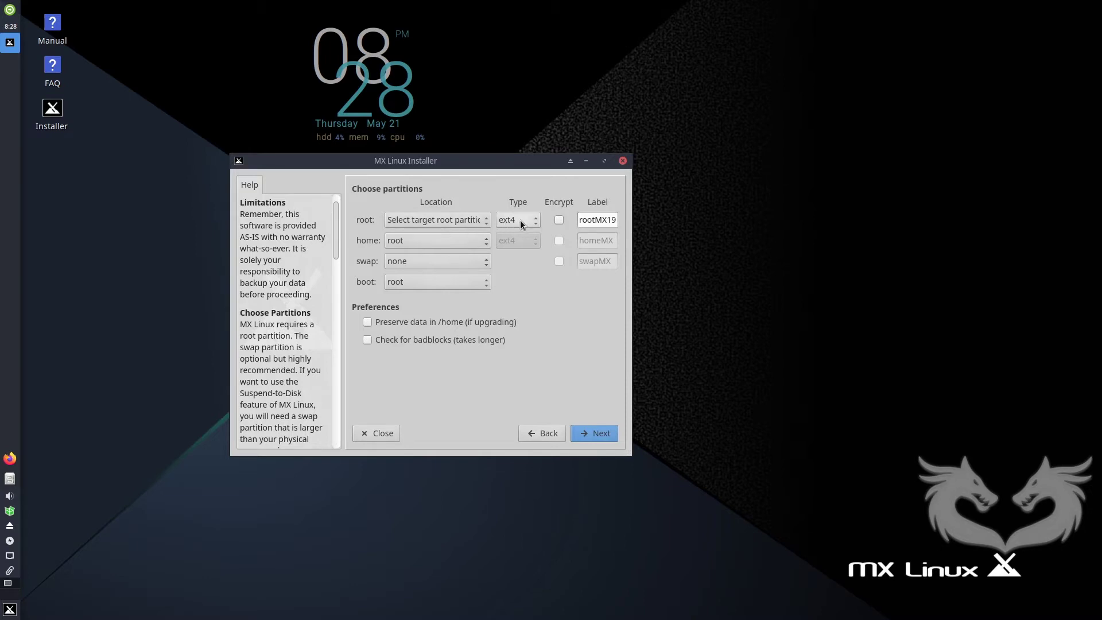
click(461, 220)
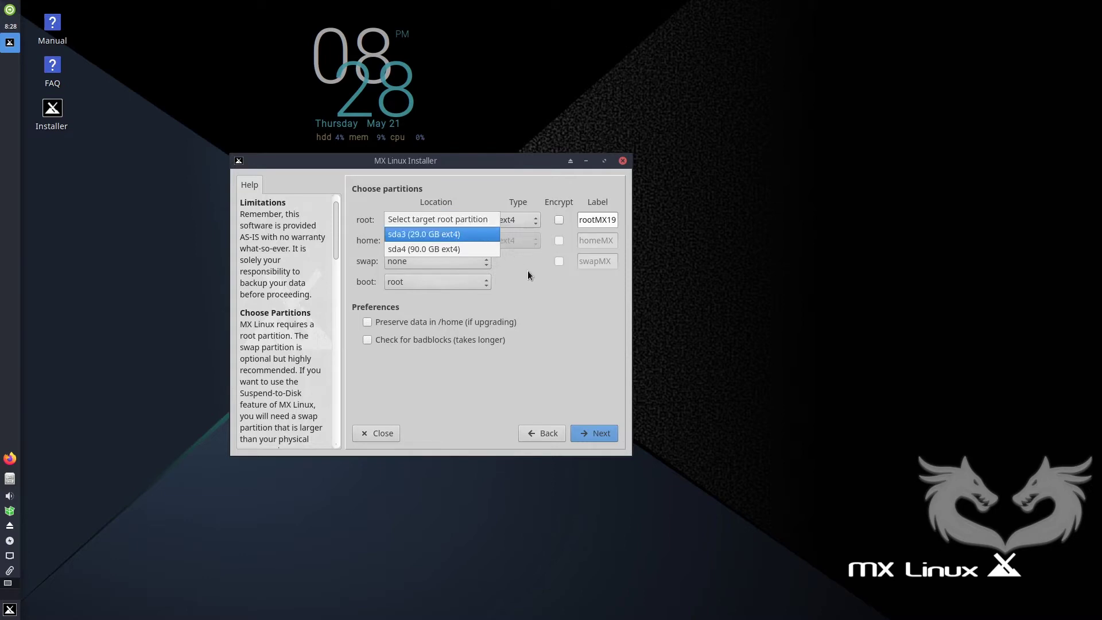
click(473, 235)
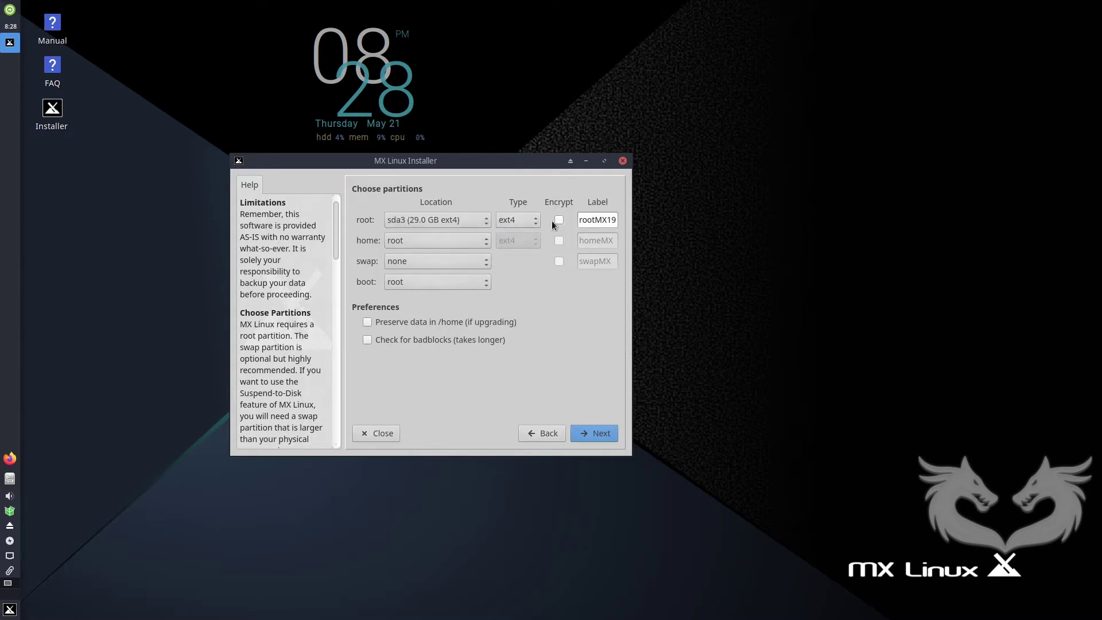
click(455, 239)
click(464, 270)
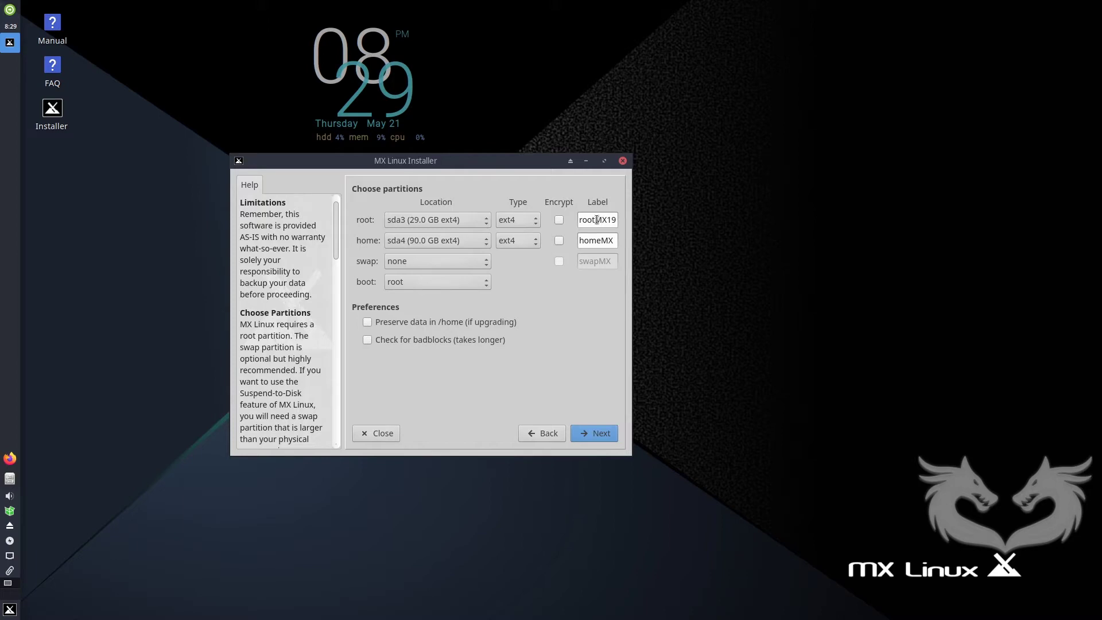
Make sda2 the swap partition, relabel root and home to rootMX and homeMX, and continue.
drag(607, 222, 632, 223)
click(613, 222)
drag(595, 220, 619, 241)
key(Delete)
key(Delete)
click(479, 261)
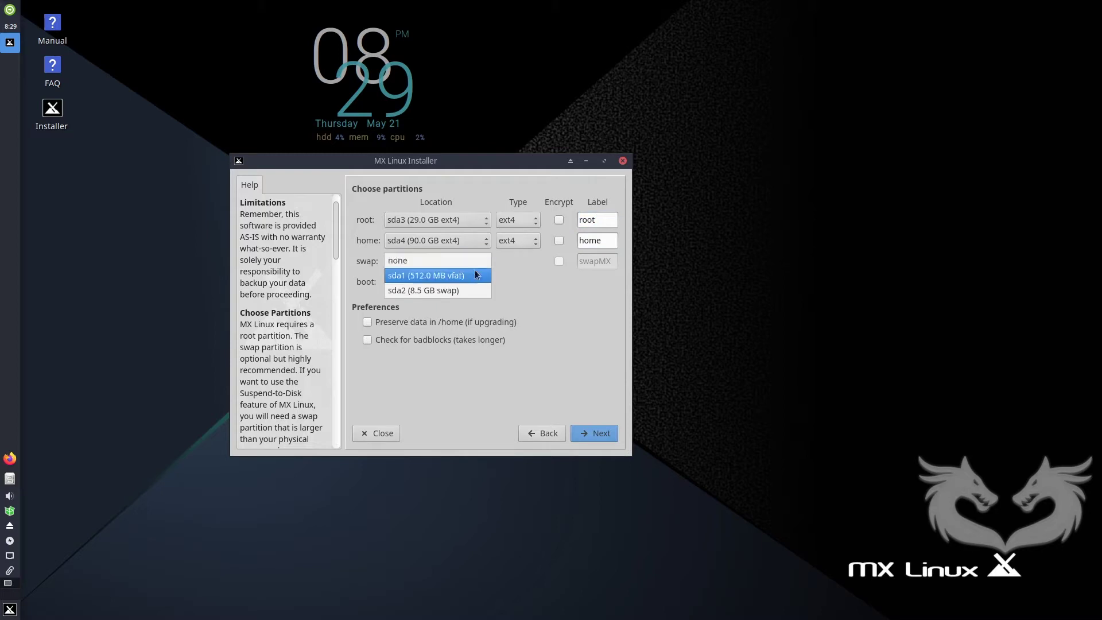
click(467, 289)
click(597, 220)
text(MX)
click(604, 240)
text(MX)
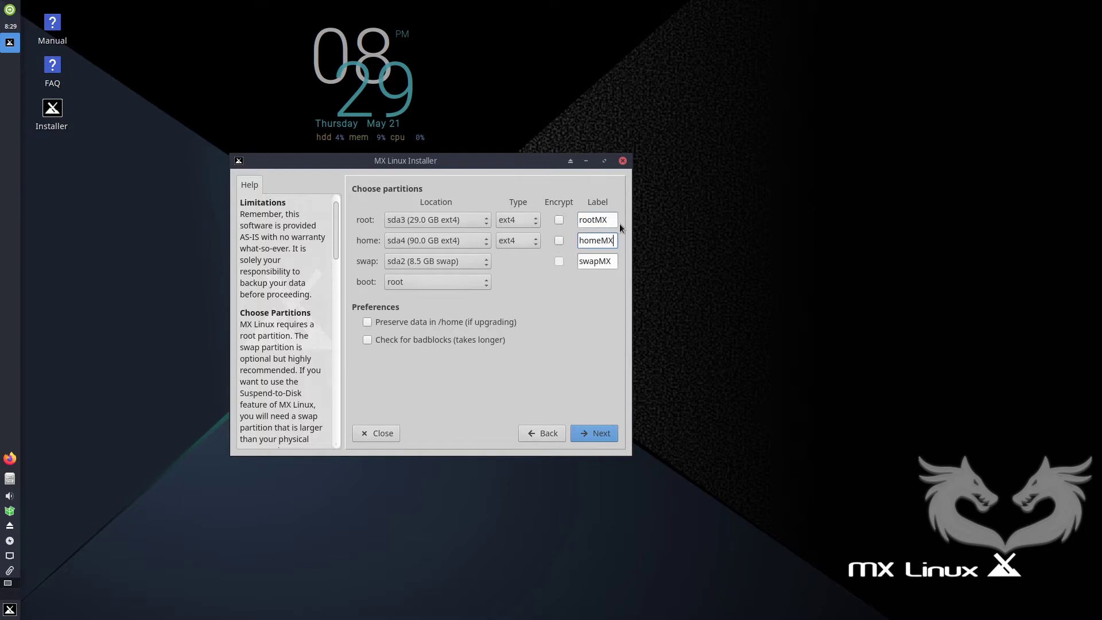
key(Tab)
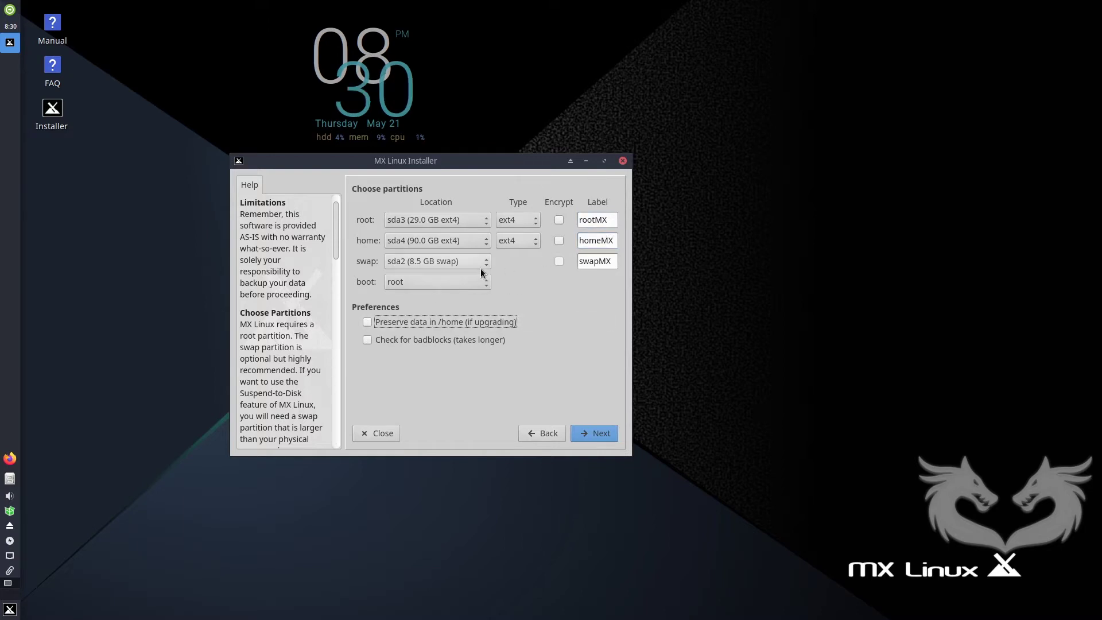
click(596, 435)
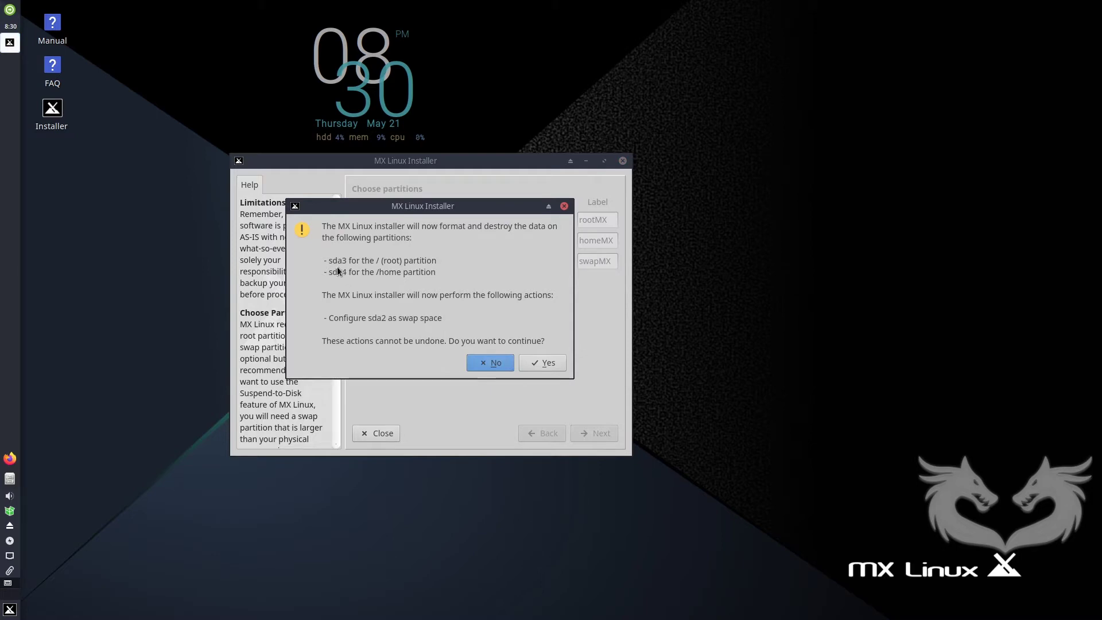
Confirm formatting sda3 and sda4, keep sda1 as the bootloader partition, and move on.
click(545, 362)
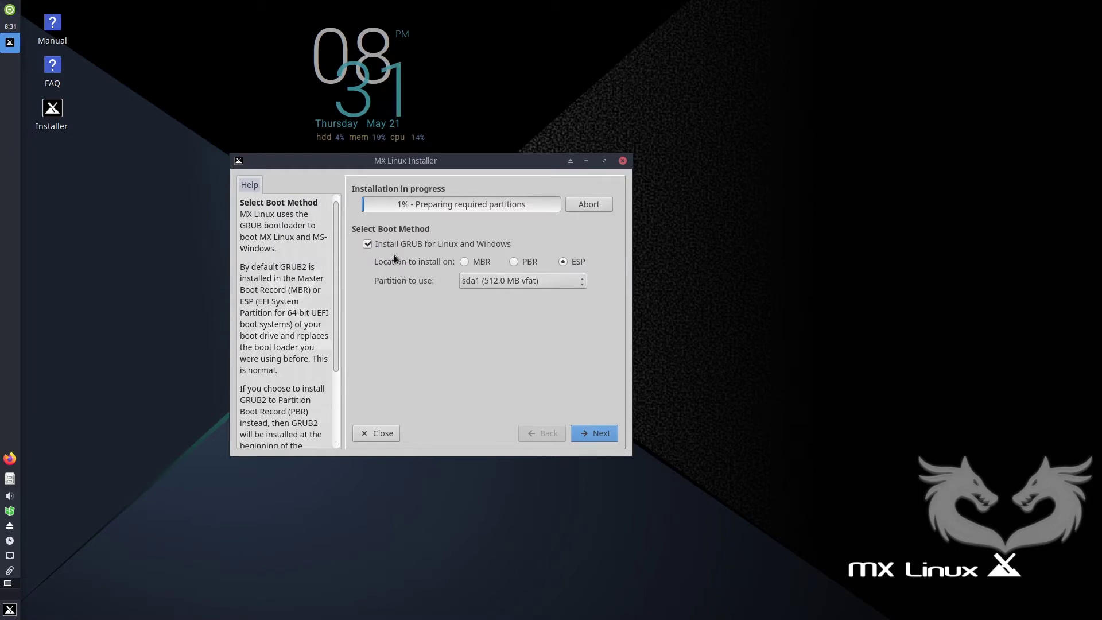
click(504, 280)
click(504, 280)
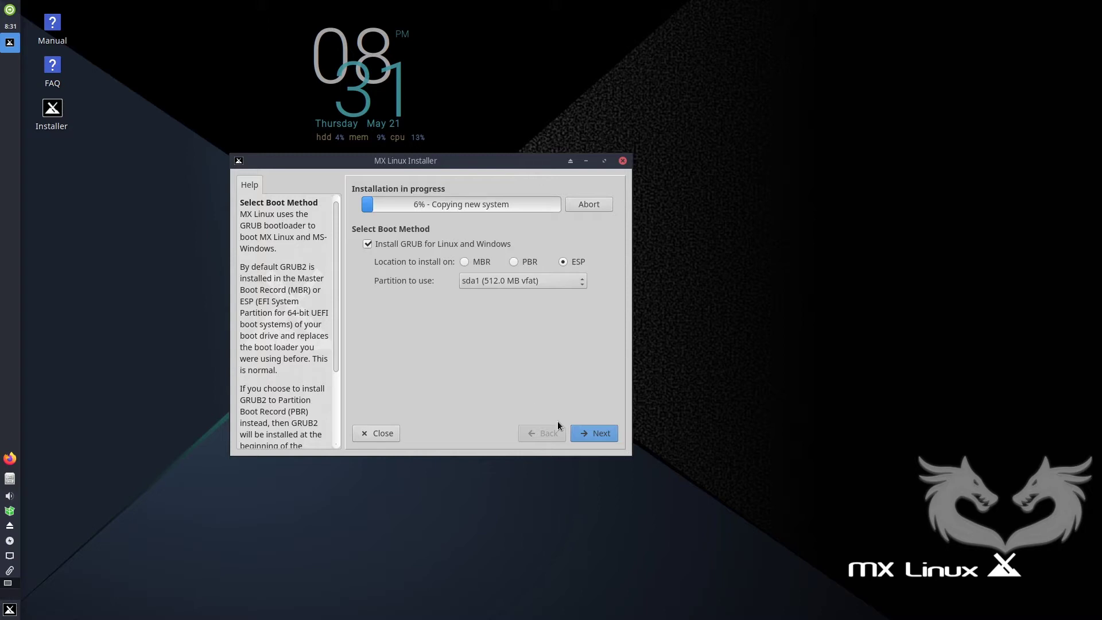
click(597, 434)
Replace the domain example.dom with mx.os and disable the Samba server.
drag(521, 248, 461, 246)
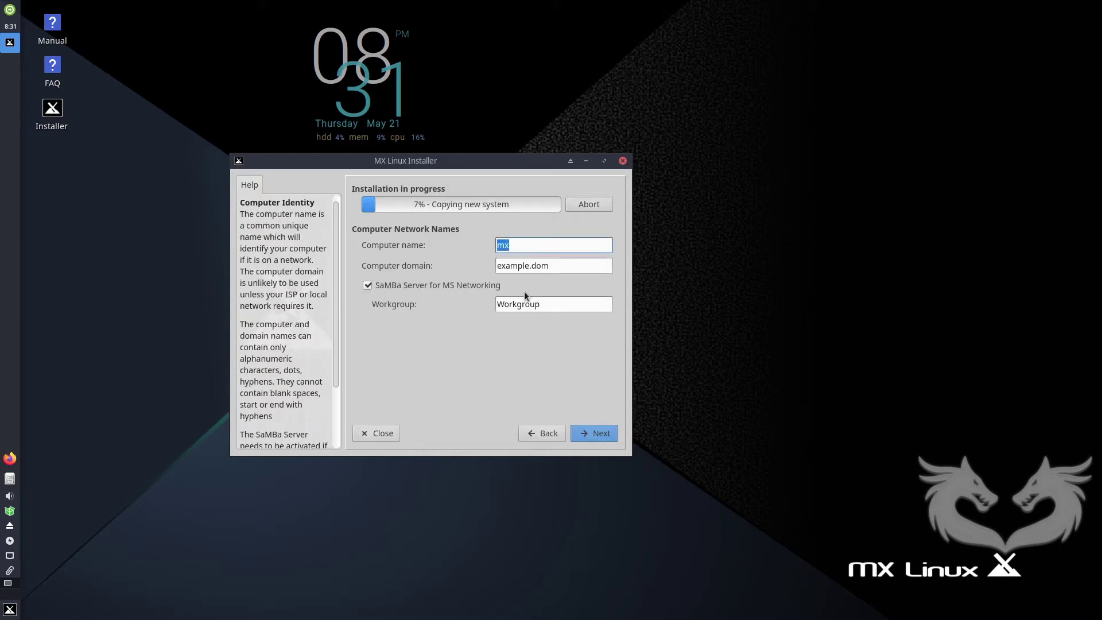
click(548, 266)
drag(548, 265, 435, 267)
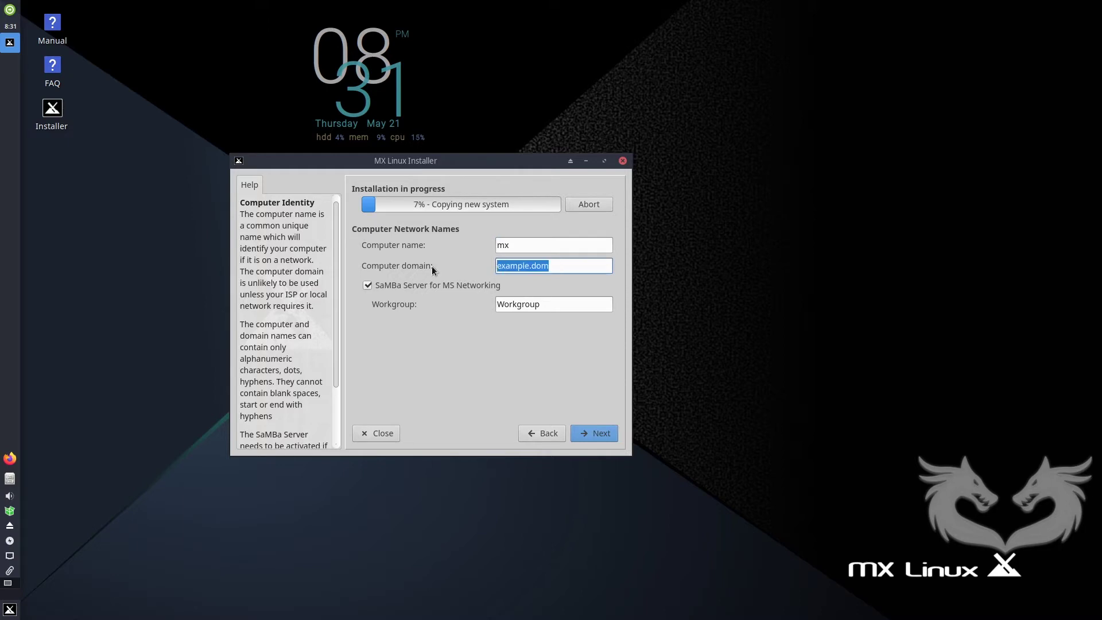
drag(556, 266, 464, 265)
text(mx.os)
click(367, 285)
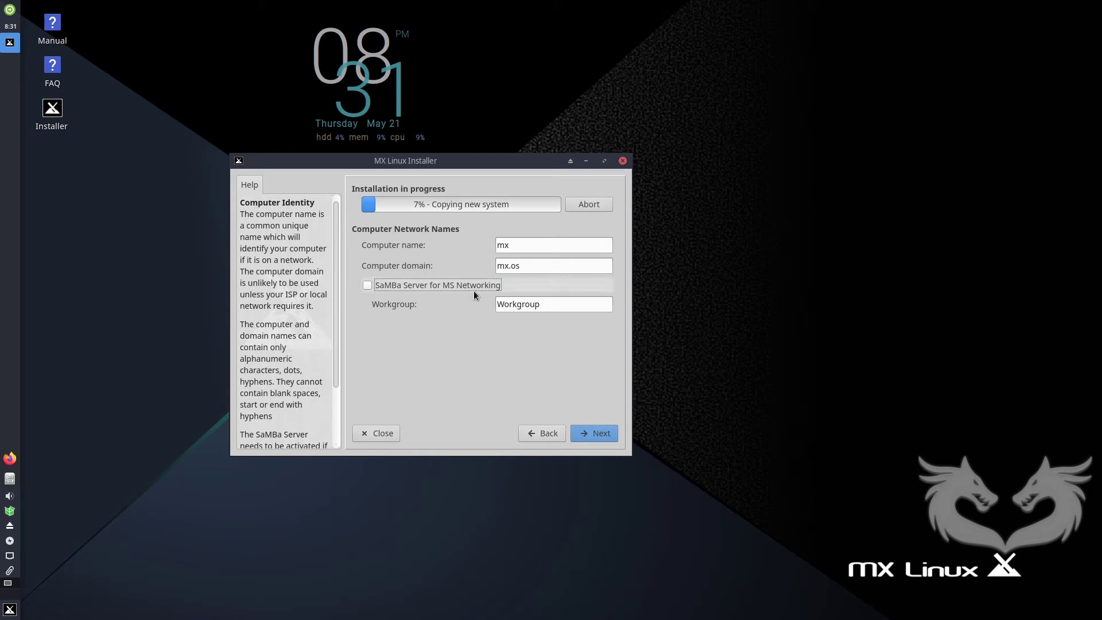
click(594, 432)
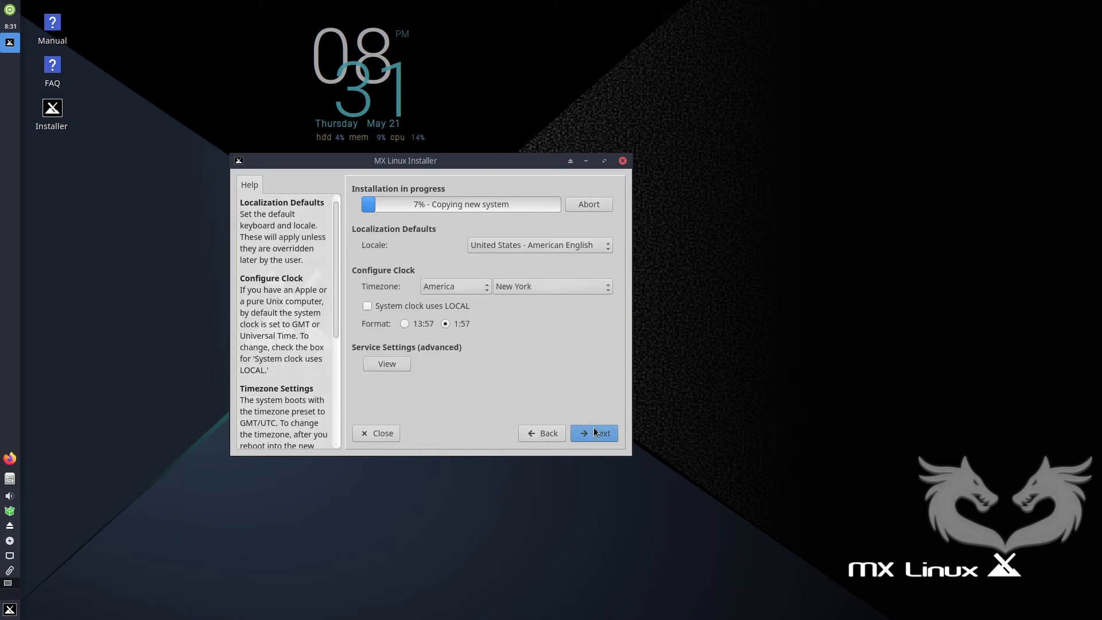
Set the timezone to Phoenix with the system clock on LOCAL time, after reviewing common services.
click(551, 286)
click(554, 472)
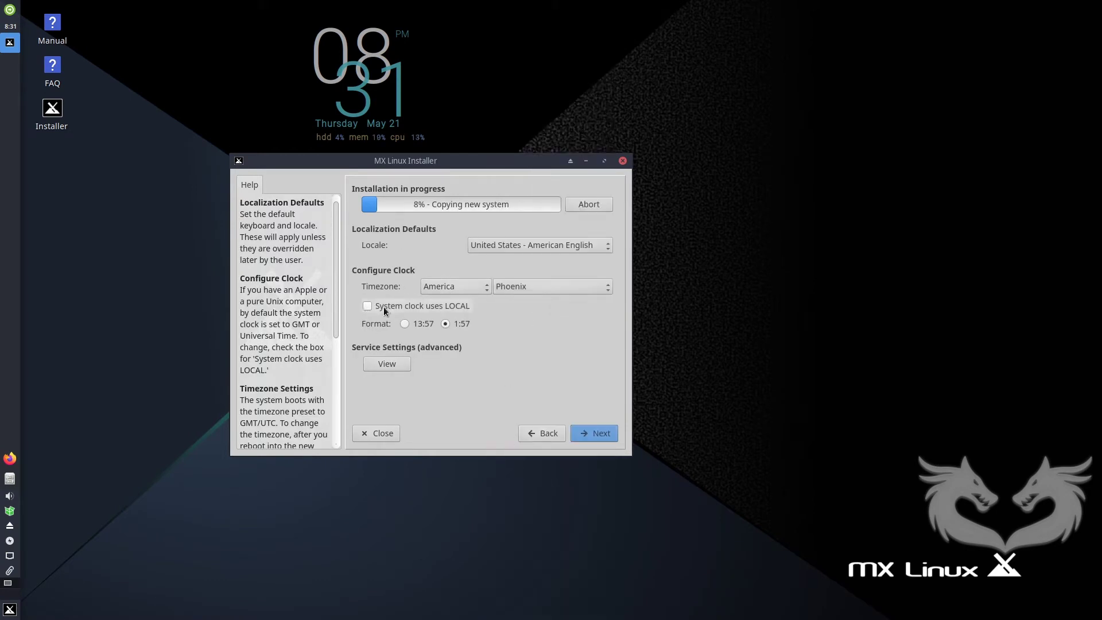
click(367, 306)
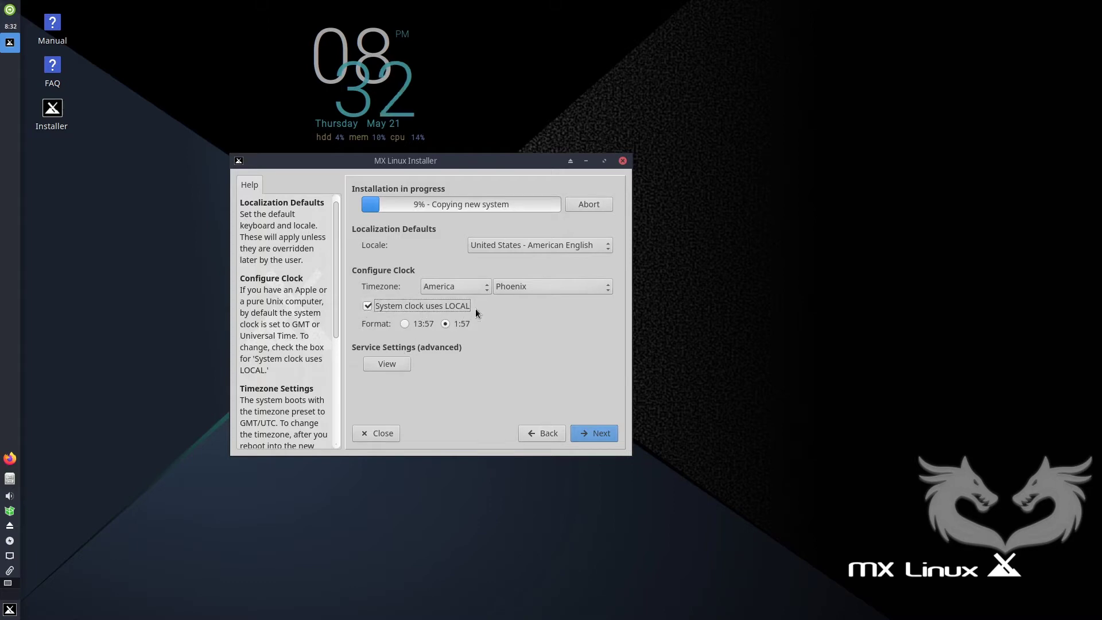
click(398, 362)
scroll(398, 361, down, 2)
scroll(603, 373, up, 2)
click(542, 435)
click(595, 433)
Enter the user login name and fill in the user and root password fields.
text(mx)
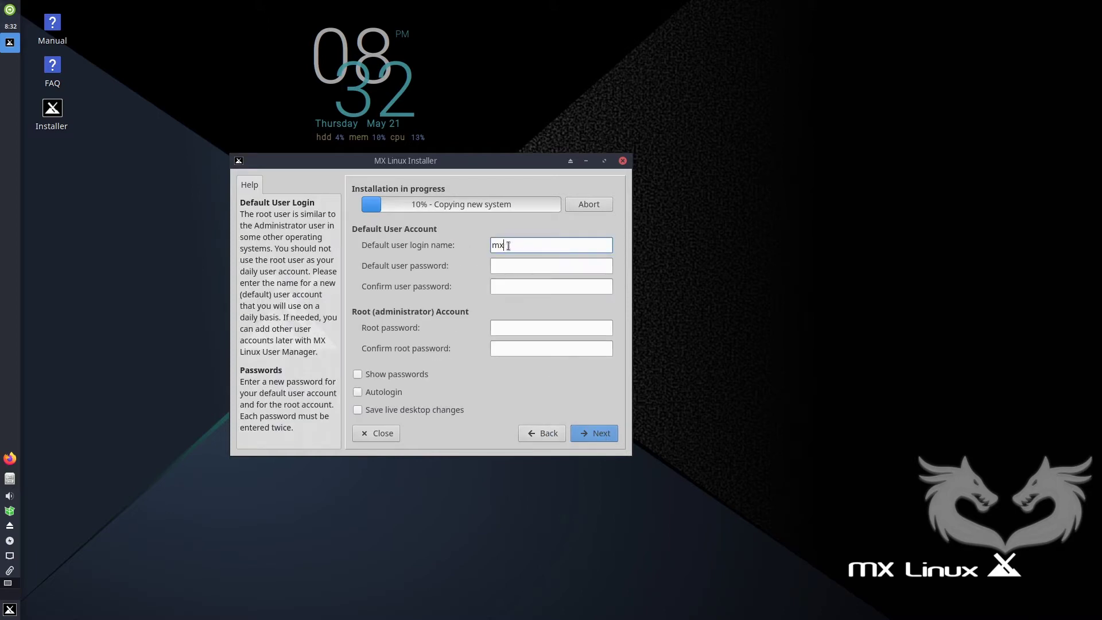
click(511, 265)
key(Tab)
text(a)
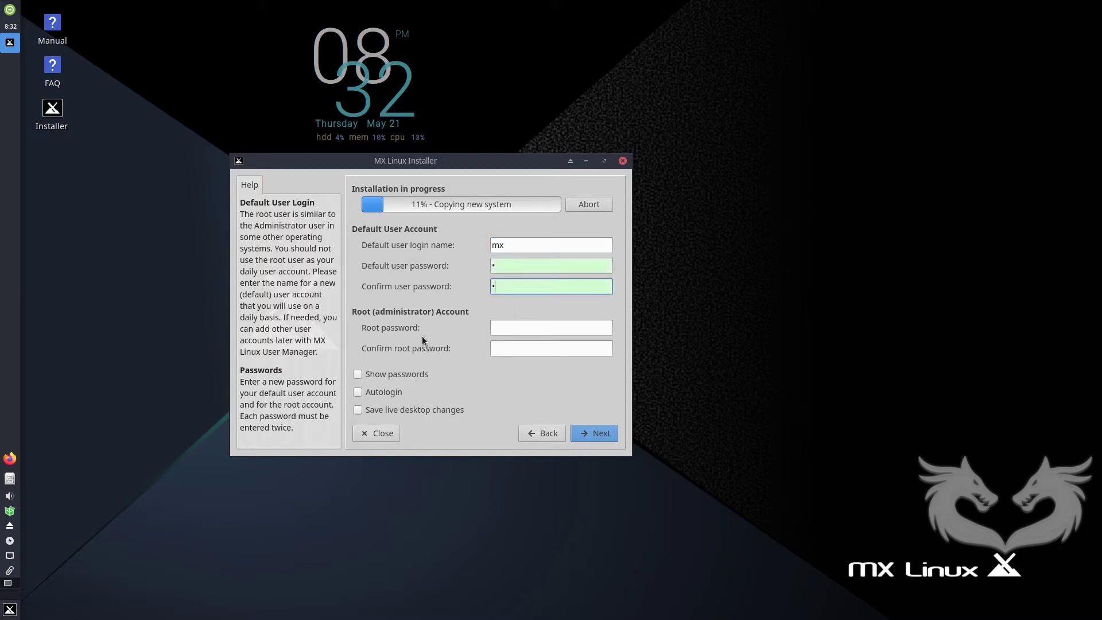
click(518, 329)
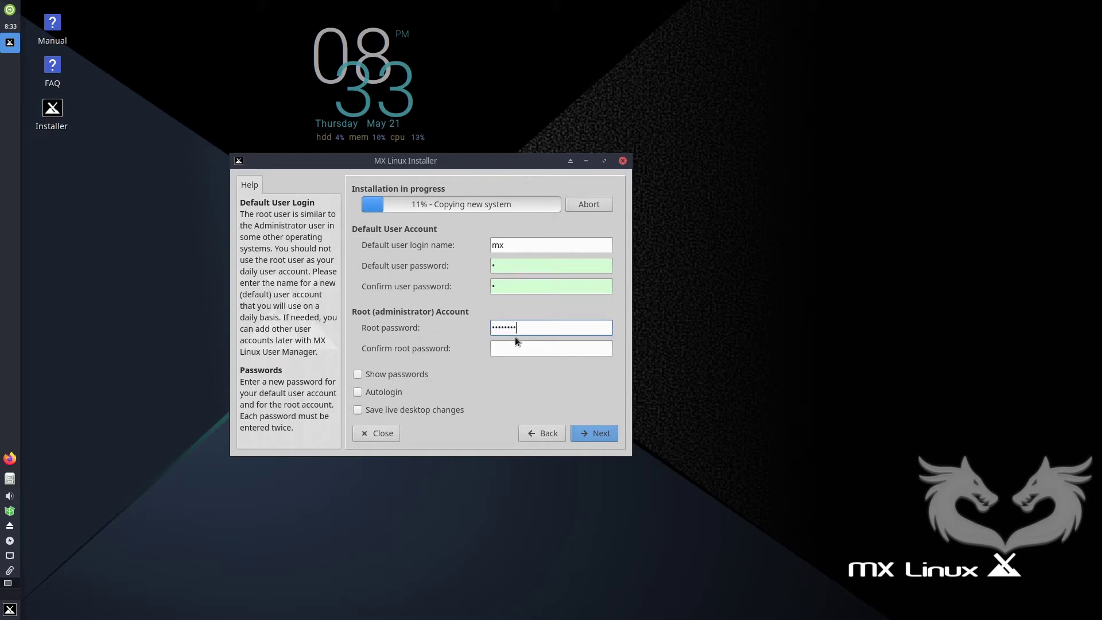
key(Tab)
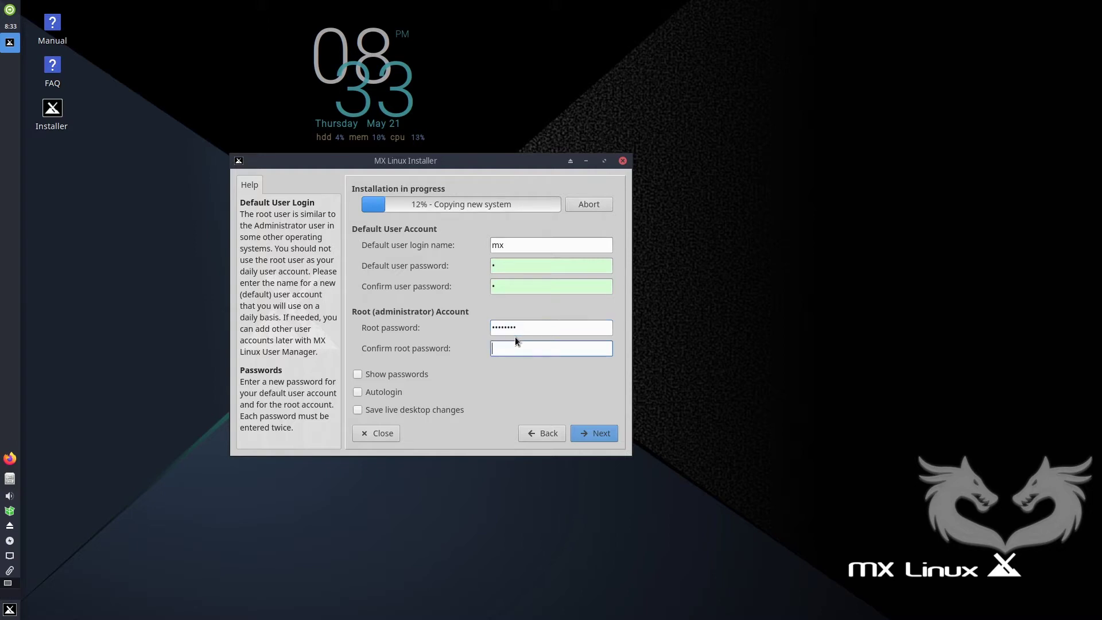
text(password)
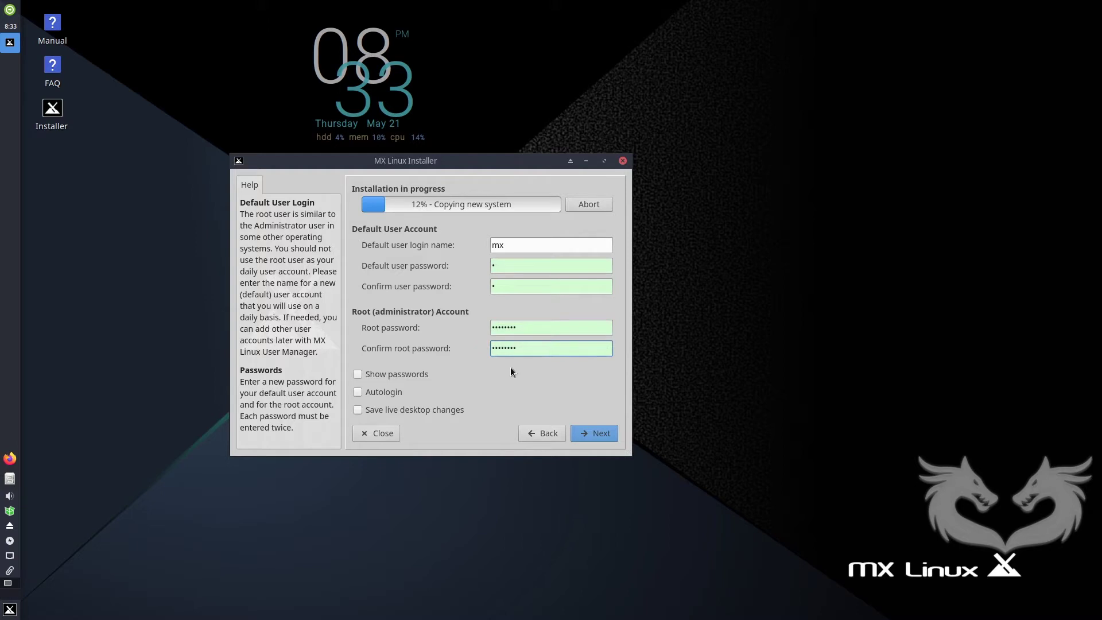
Enable Autologin and Save live desktop changes, then continue to the Tips page.
click(380, 393)
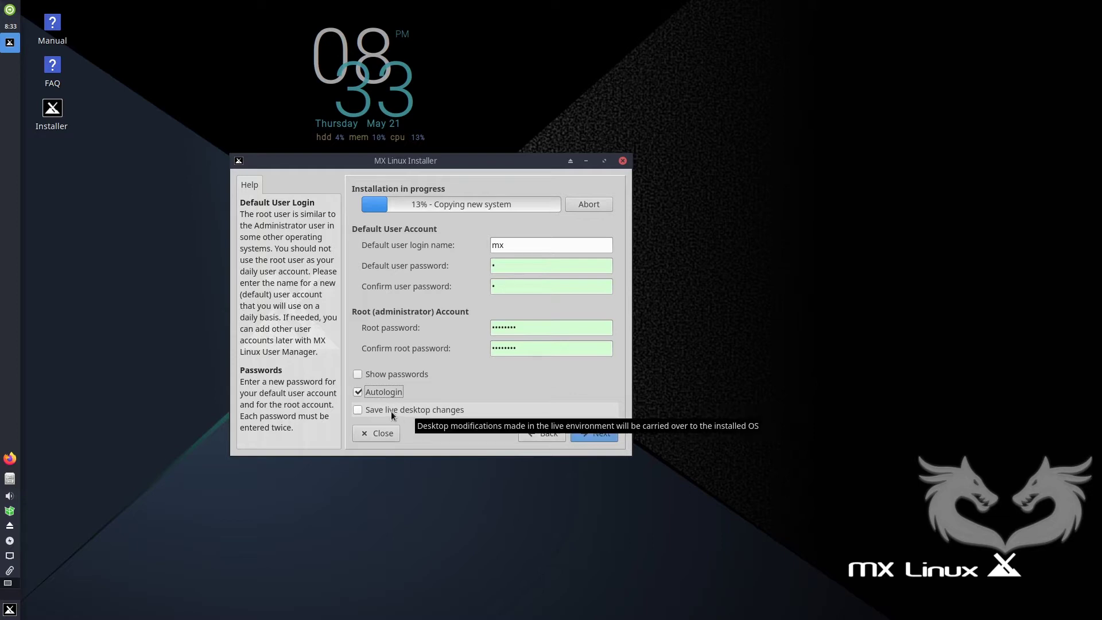
click(360, 411)
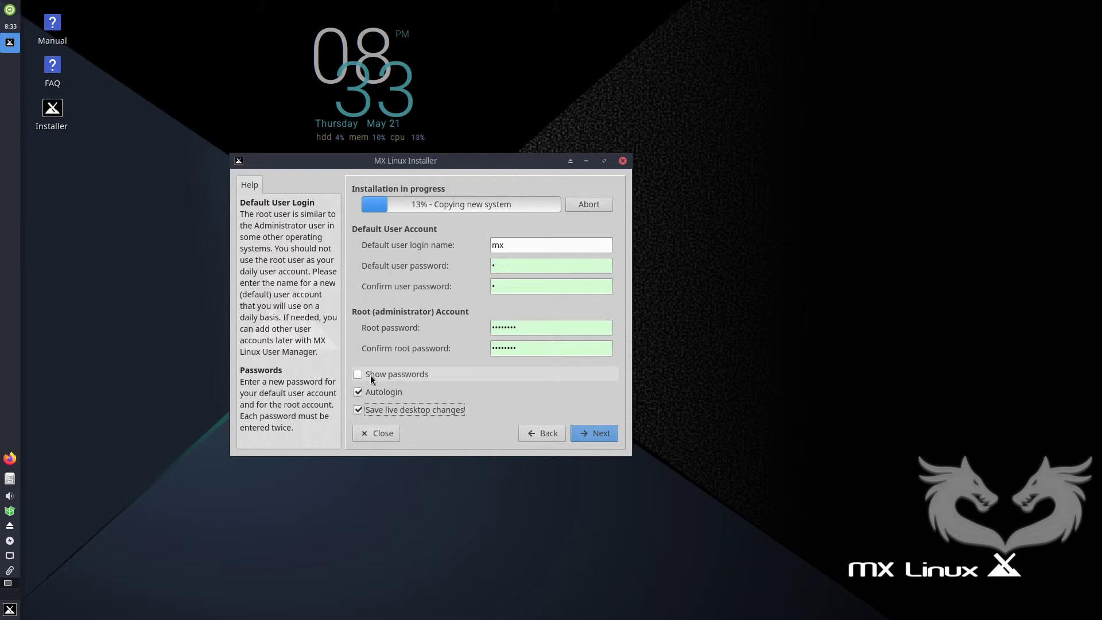
click(594, 434)
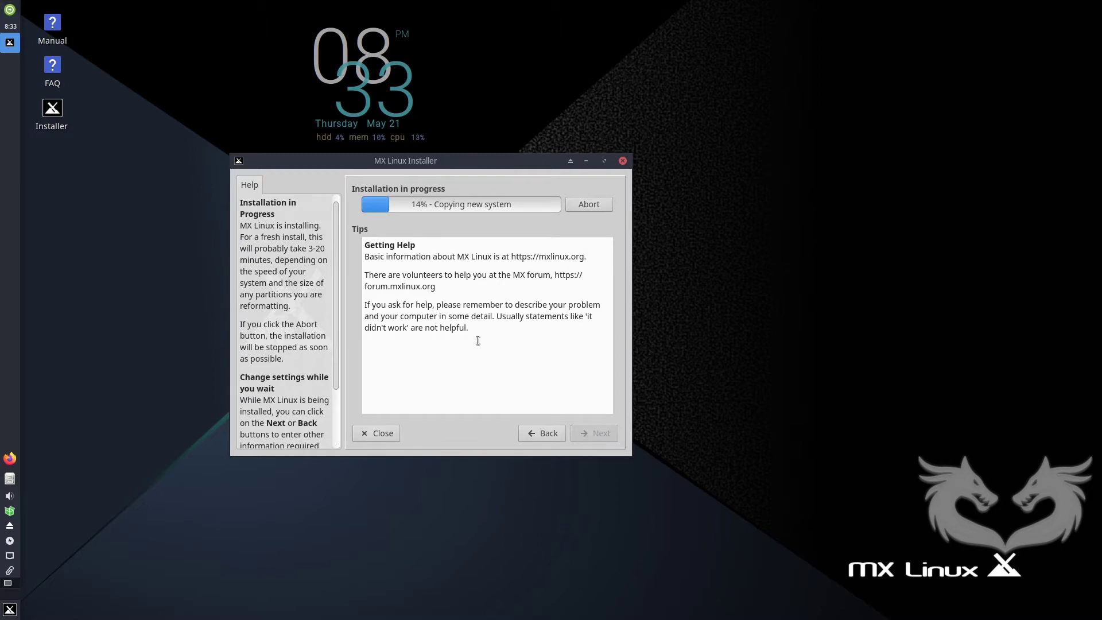
Minimize the installer, launch MX Tweak via a 'tw' menu search, and acknowledge the backup notice.
click(10, 608)
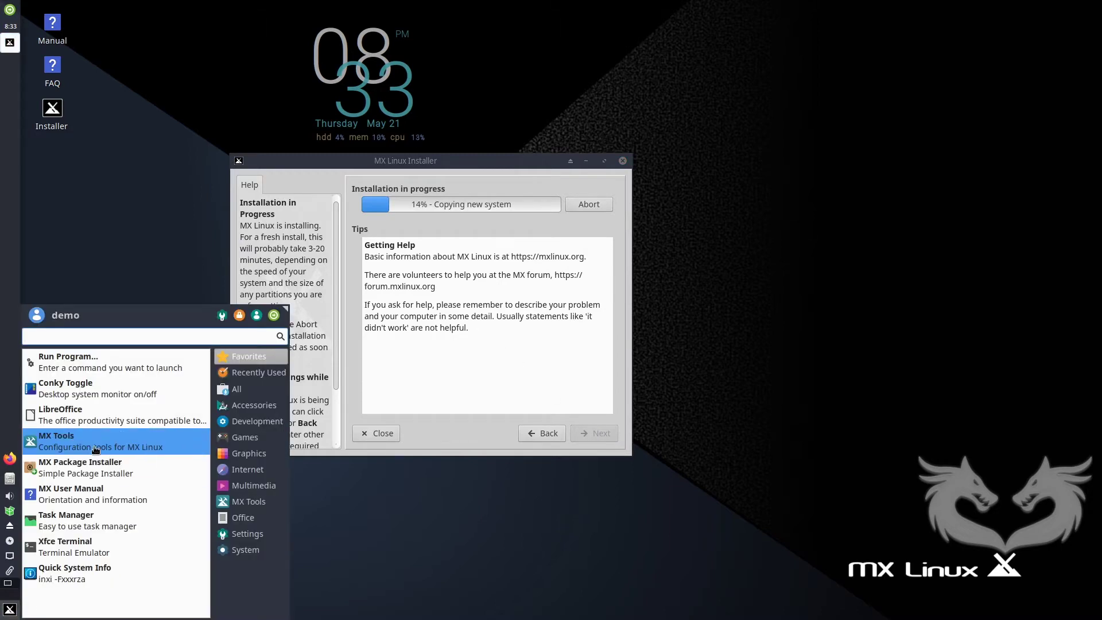
key(Escape)
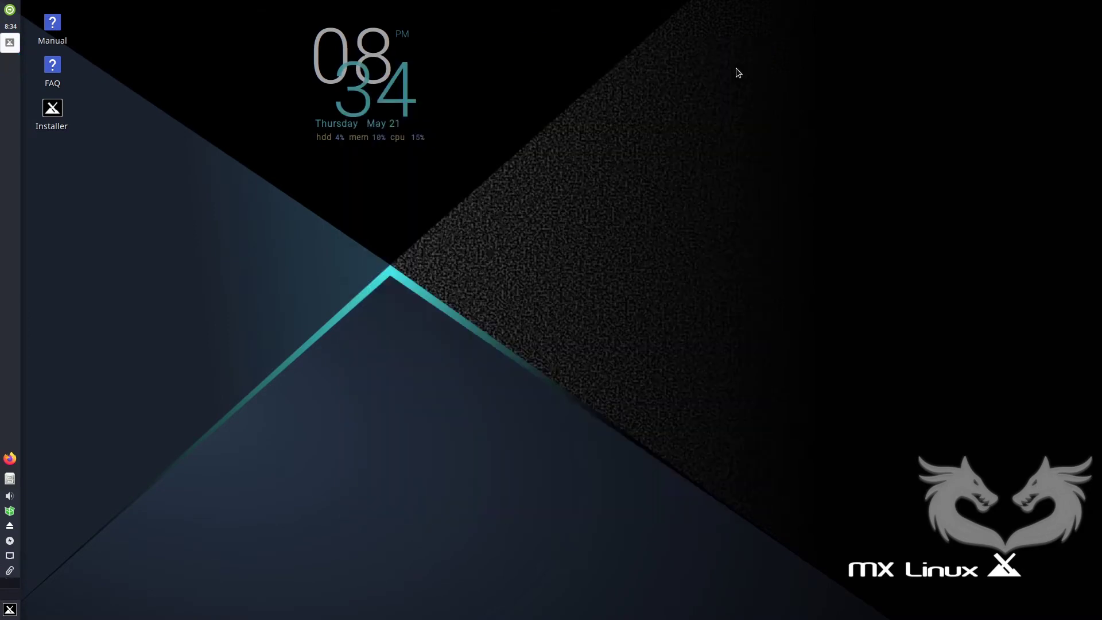
click(10, 609)
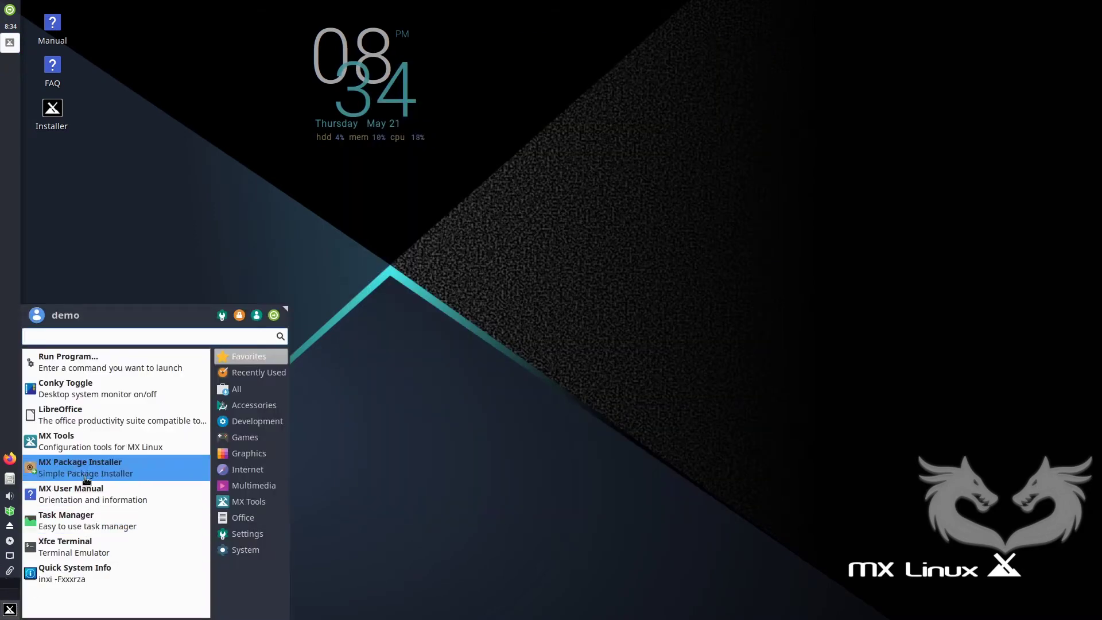
text(tw)
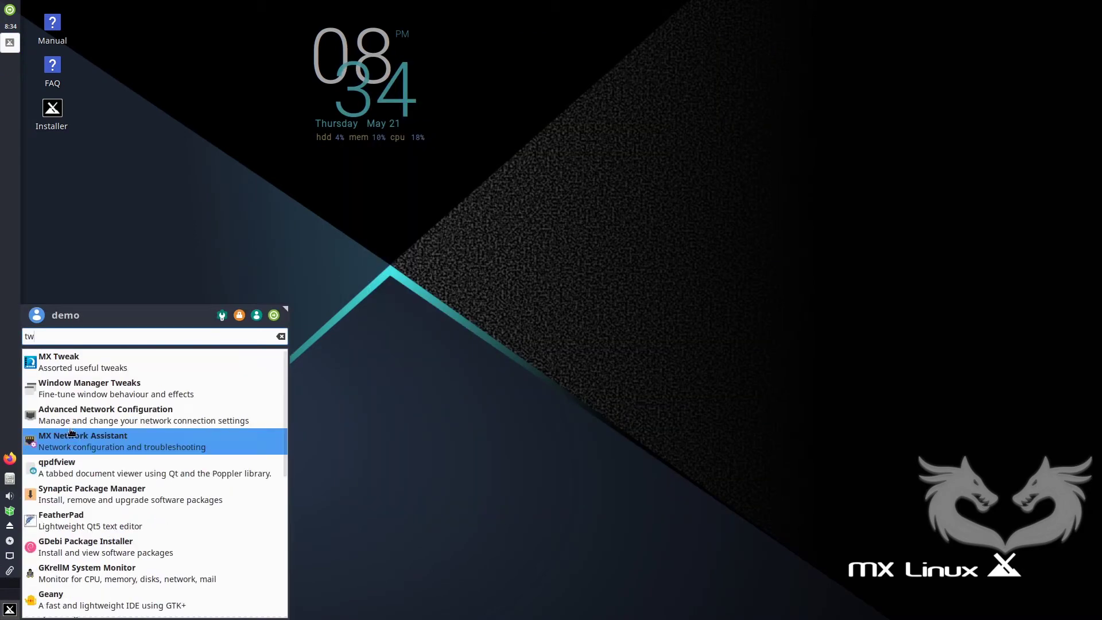
click(76, 363)
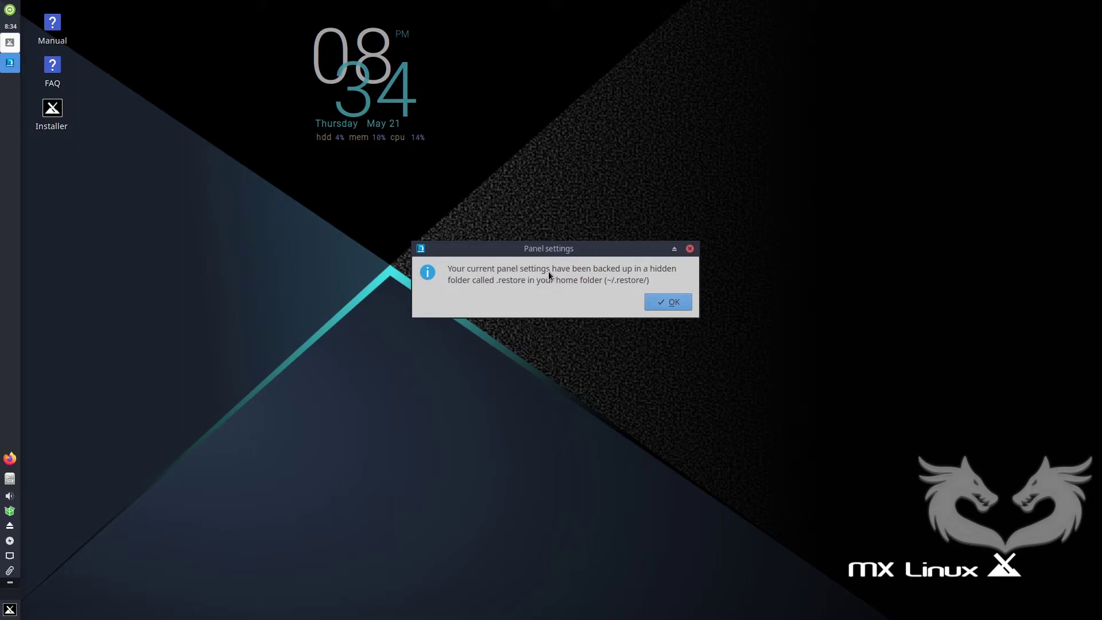
click(667, 302)
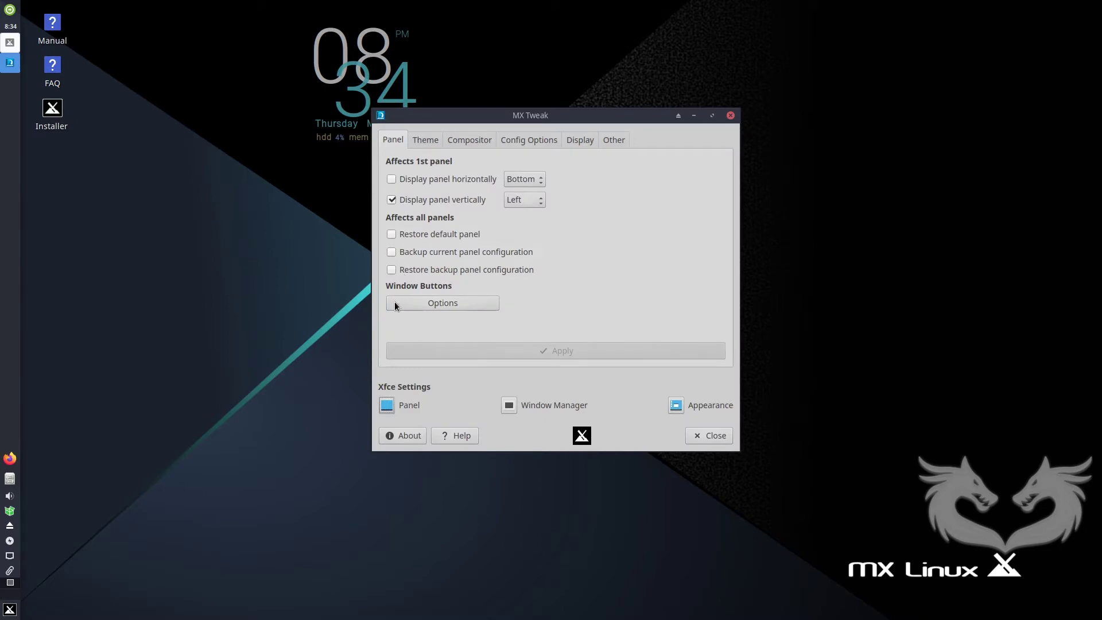
Display the panel horizontally along the bottom of the screen and apply the change.
click(392, 179)
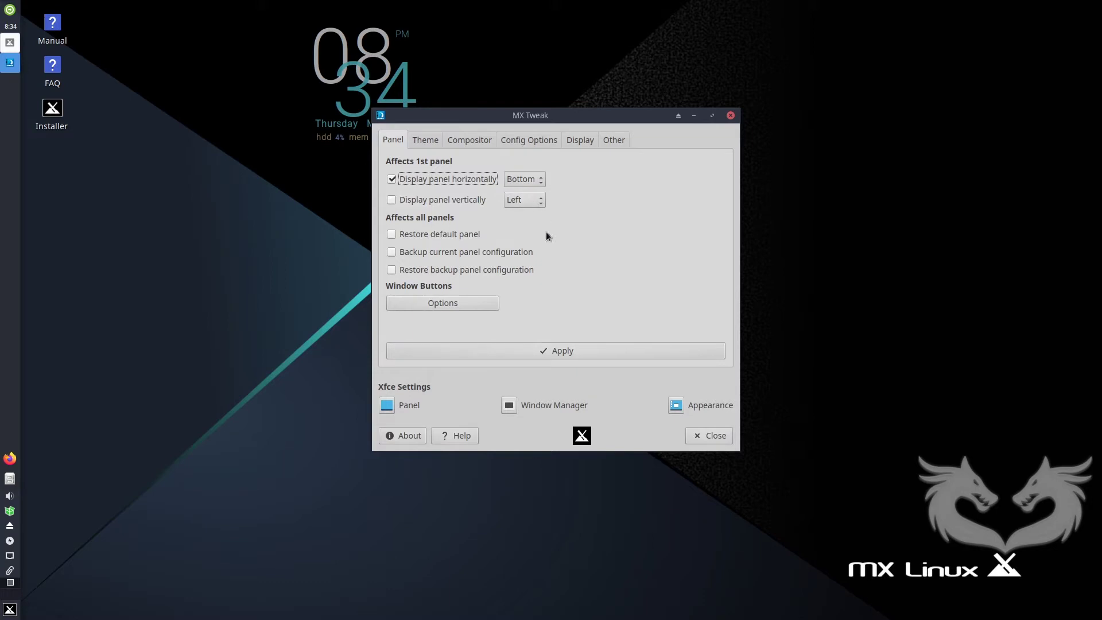
click(548, 350)
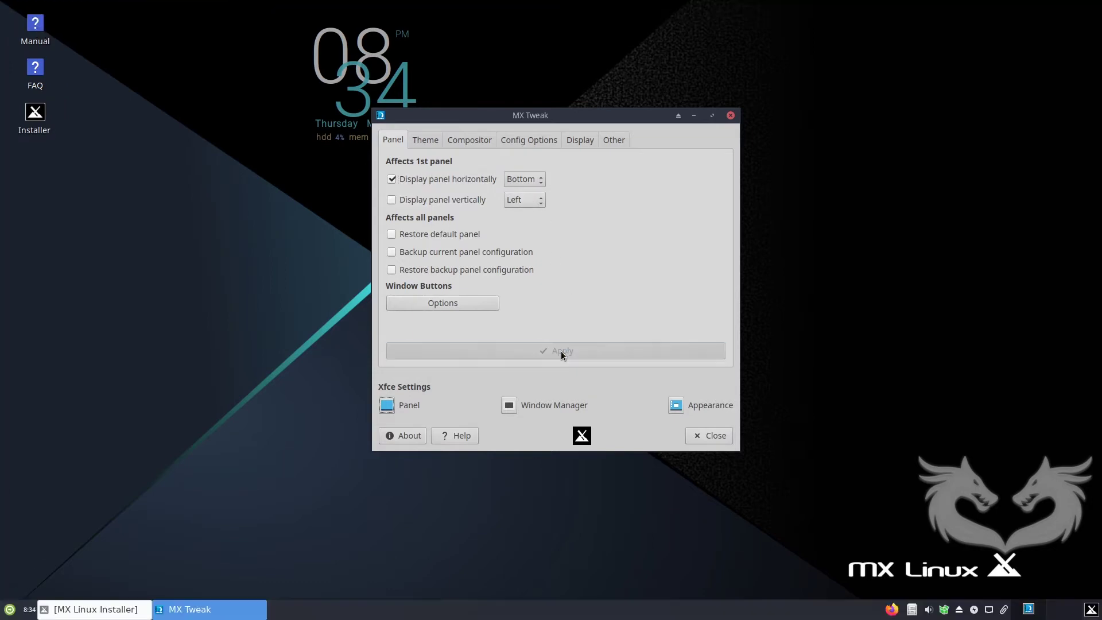
click(470, 139)
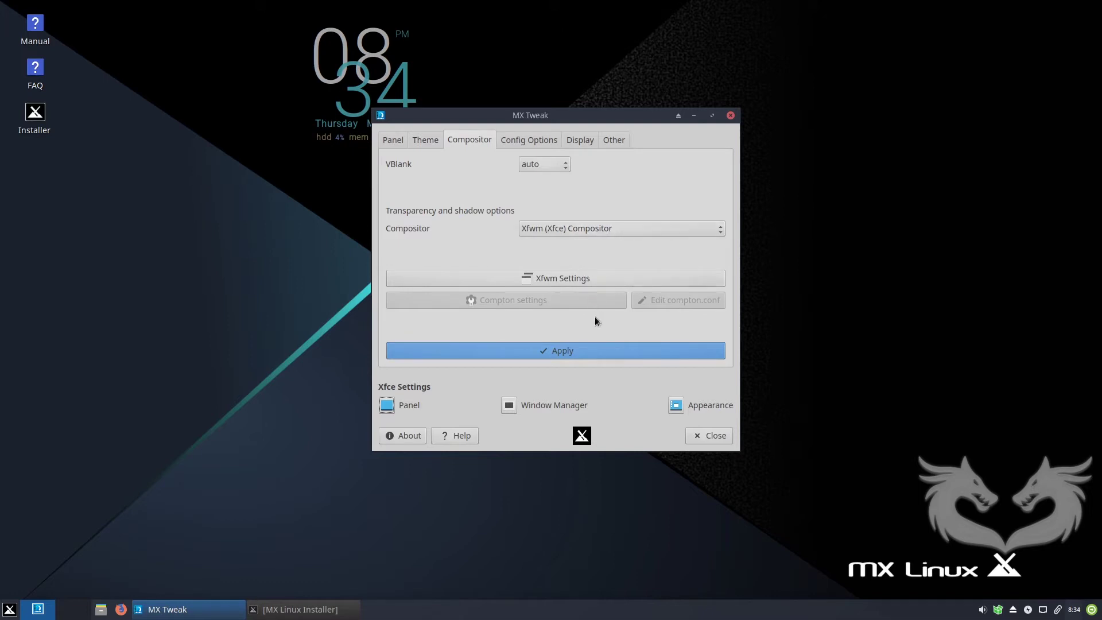
Lower compositor opacities: decorations, inactive ~65%, moving ~55%, resizing ~65%, and popup windows.
click(576, 282)
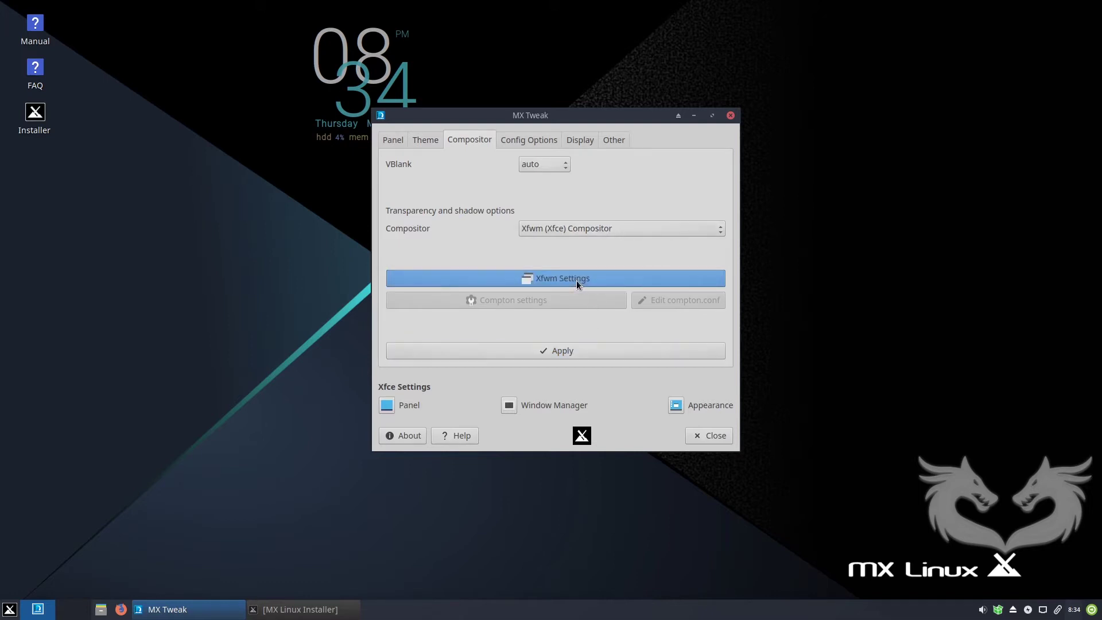
drag(721, 278, 634, 281)
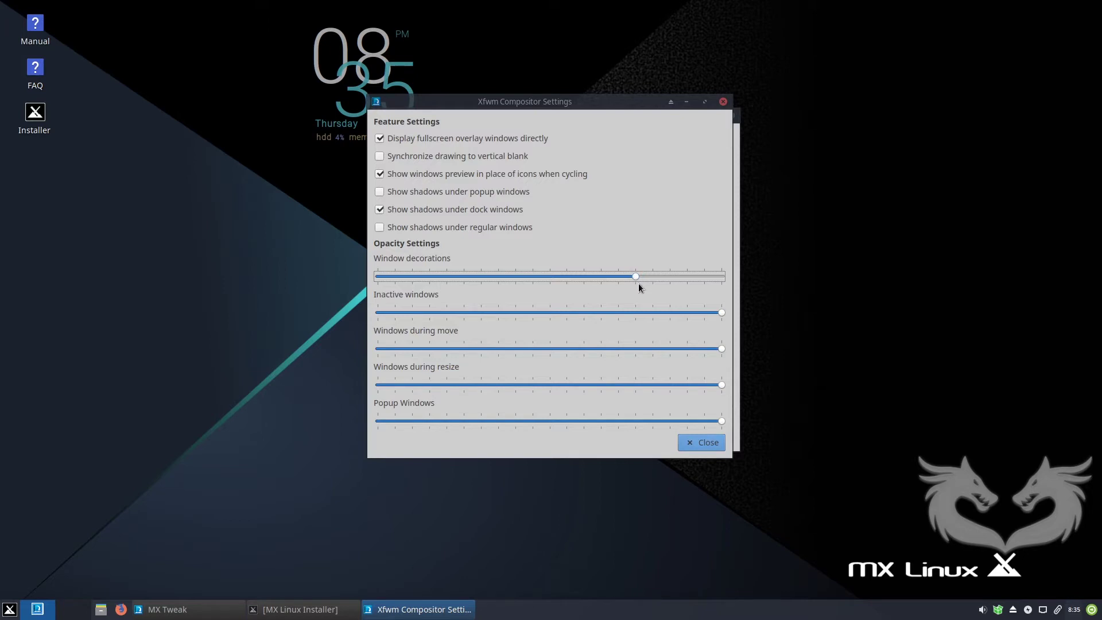
drag(591, 106, 526, 123)
drag(654, 330, 536, 329)
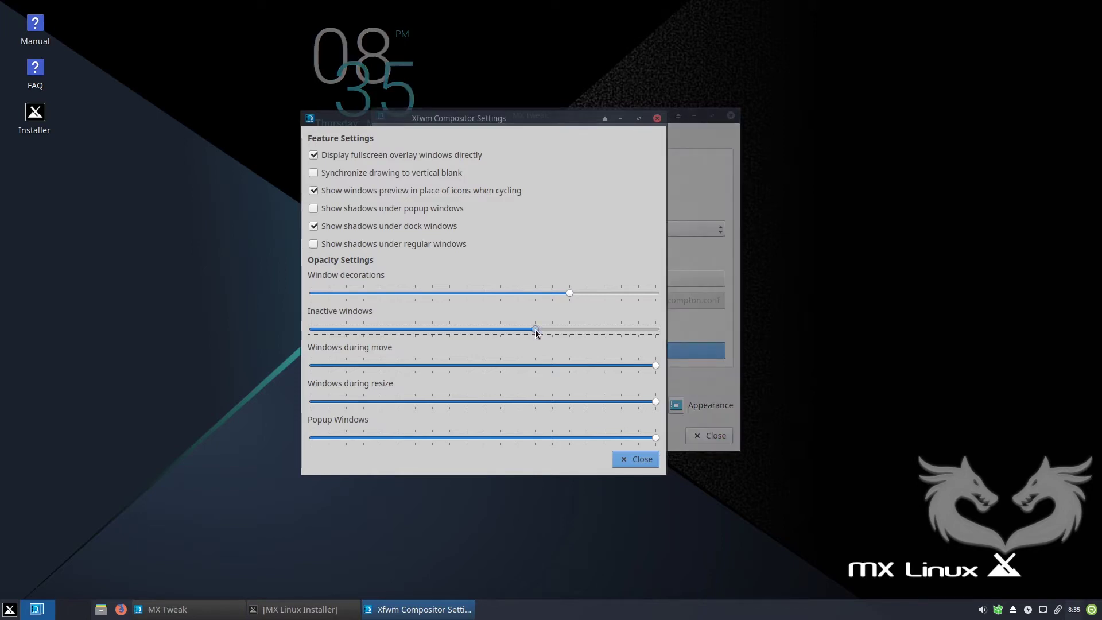
drag(656, 366, 503, 365)
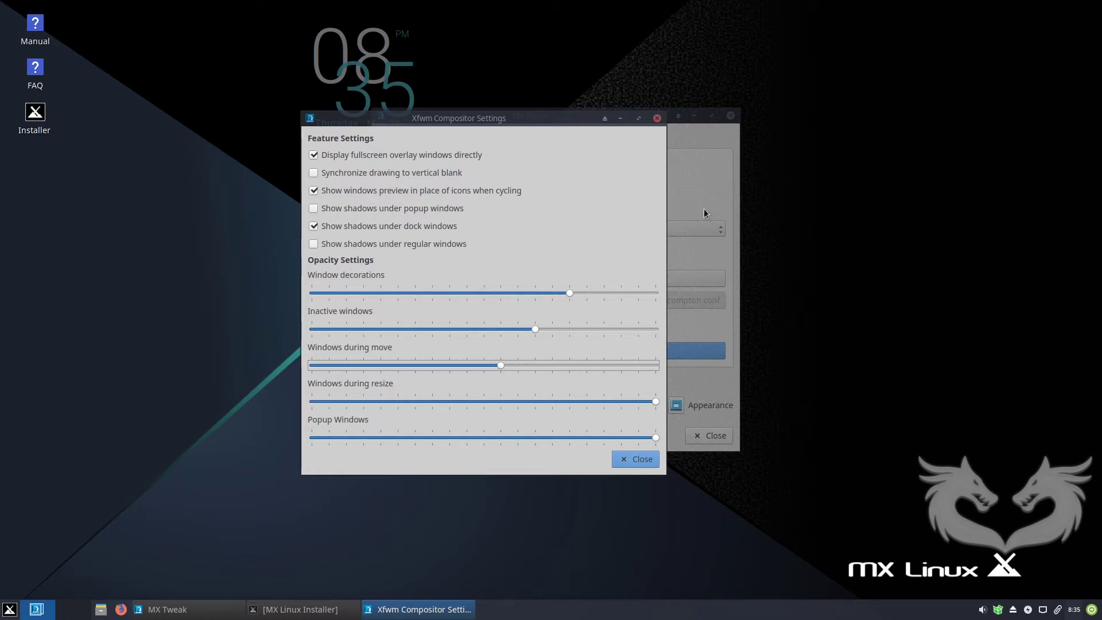
drag(656, 403, 536, 402)
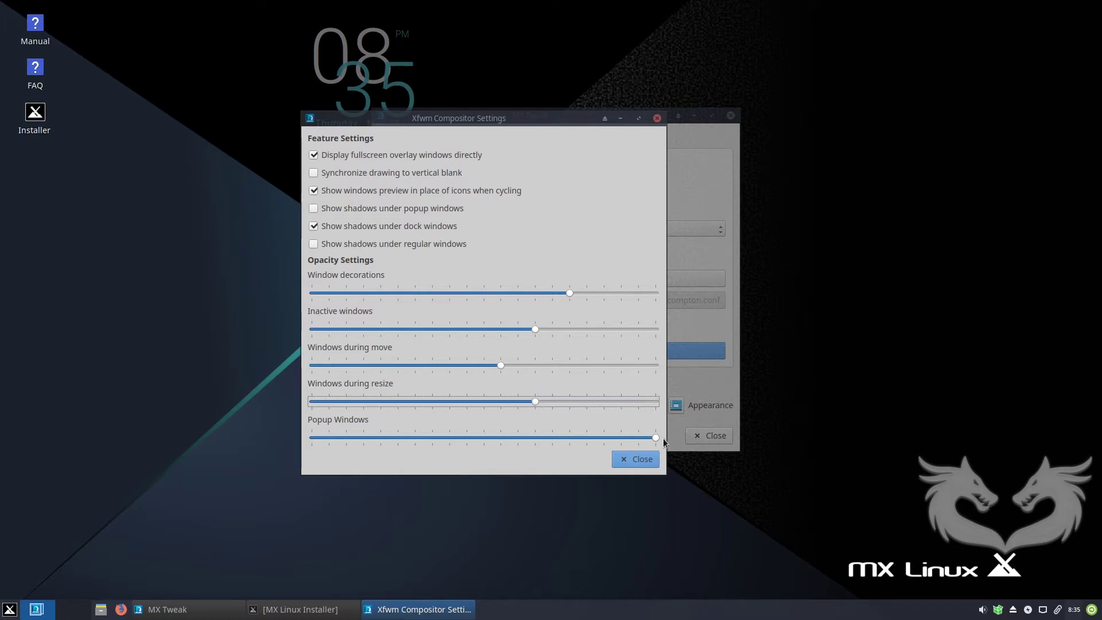
click(656, 438)
click(587, 439)
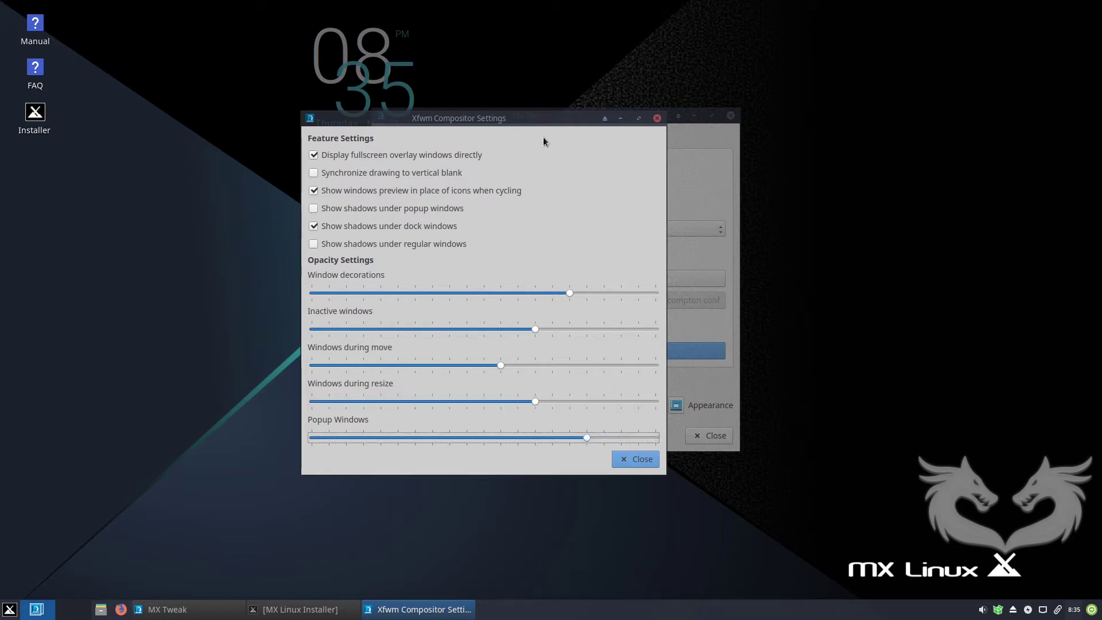
Close the compositor settings and return to MX Tweak's Panel page.
drag(536, 119, 598, 123)
click(683, 461)
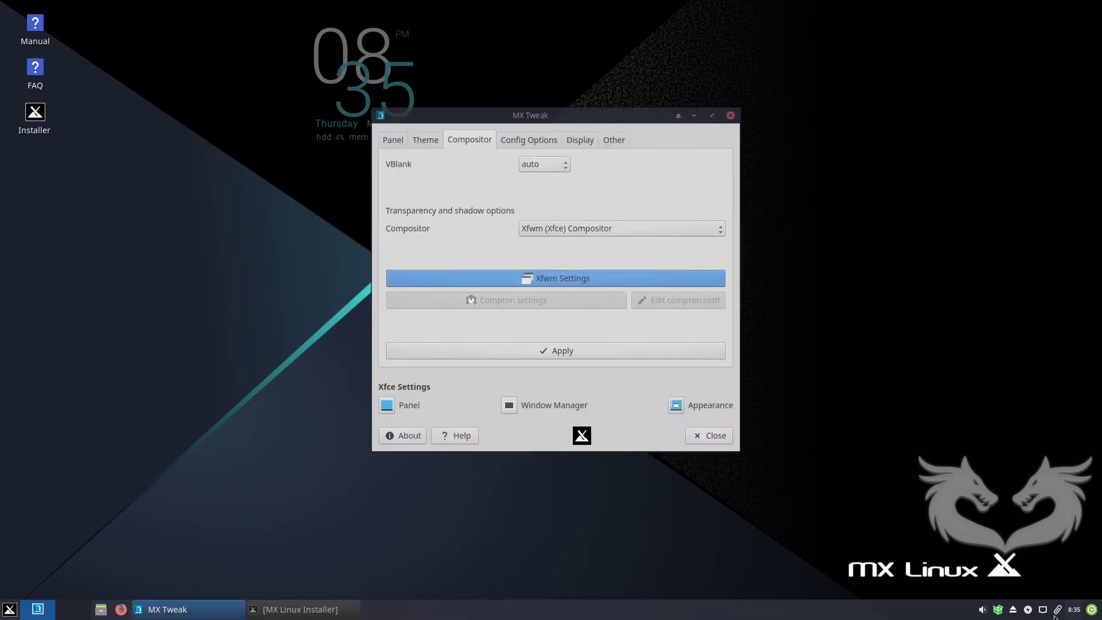
click(425, 142)
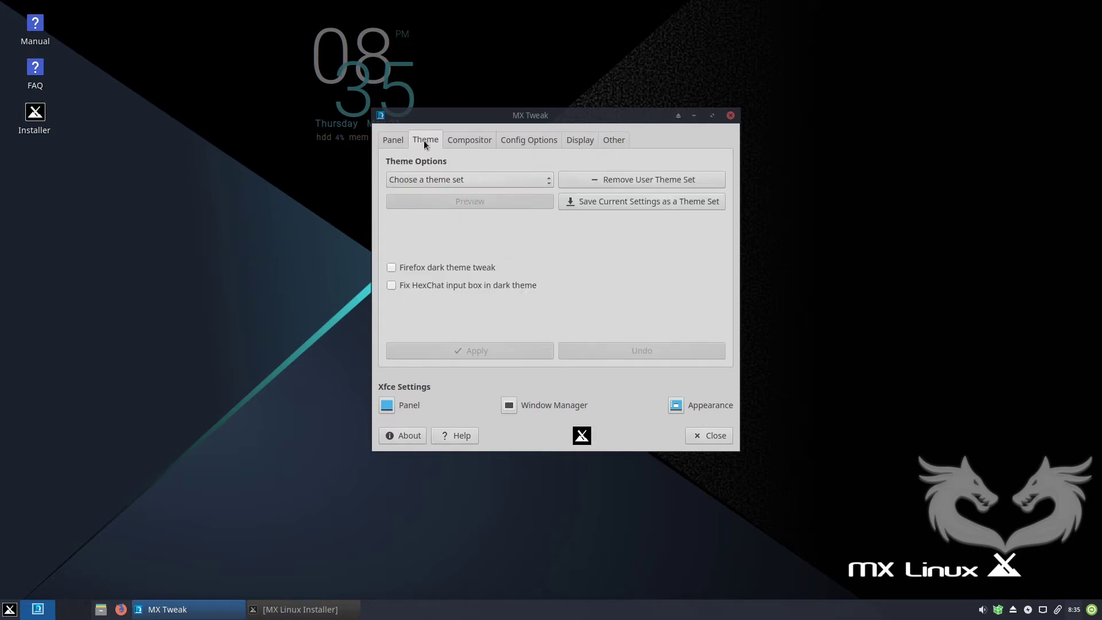
click(394, 141)
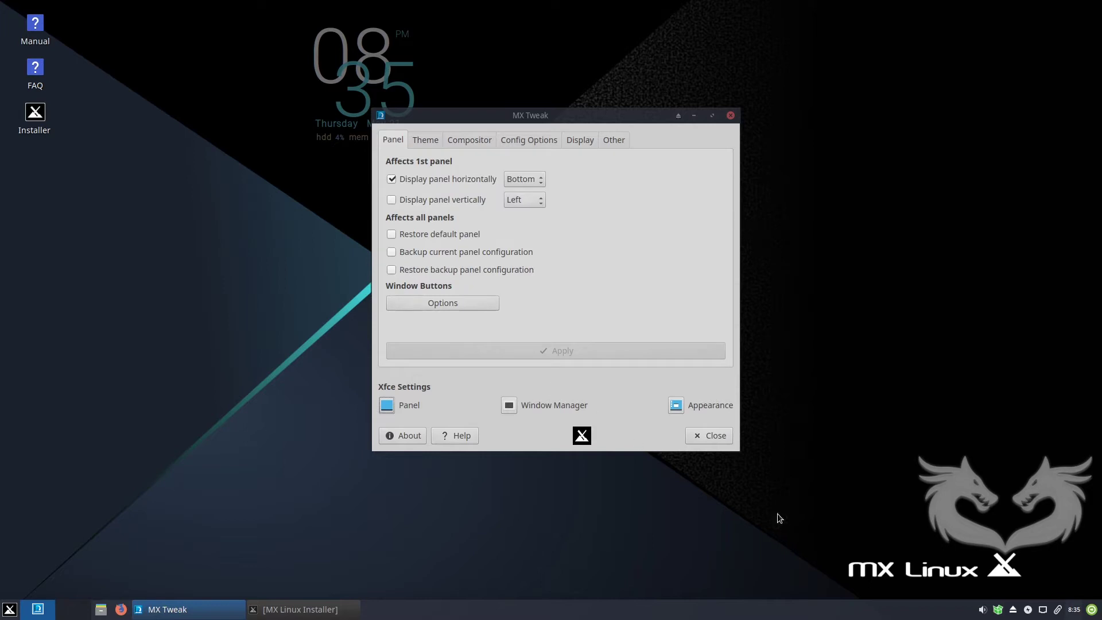
Remove the Action Buttons item from the bottom panel, then refocus MX Tweak.
right_click(1092, 612)
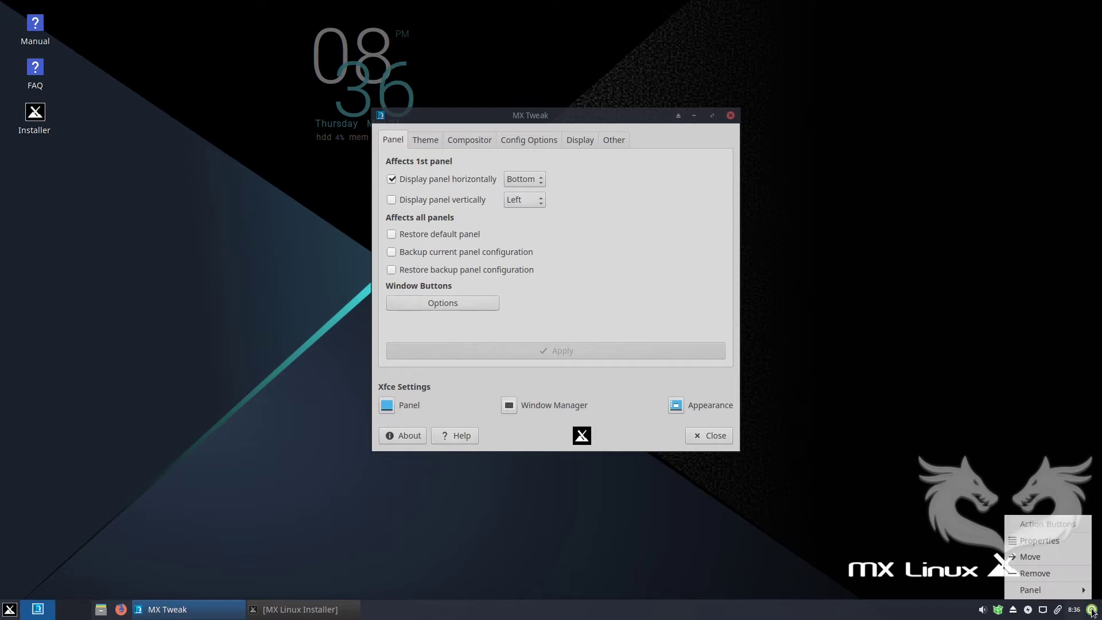
click(1051, 572)
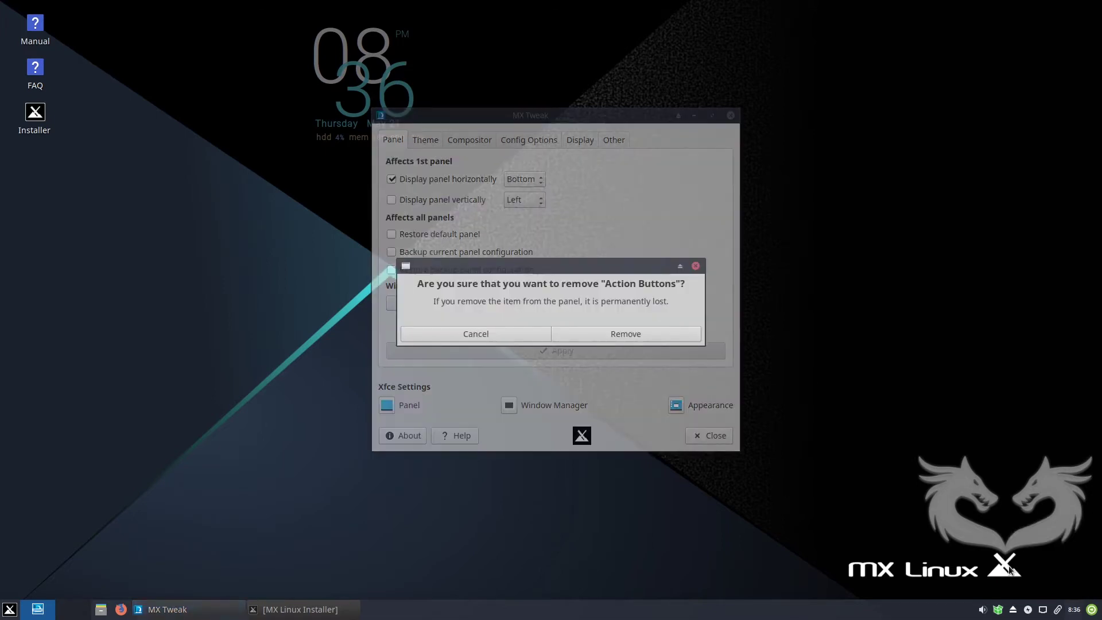
click(611, 339)
click(823, 347)
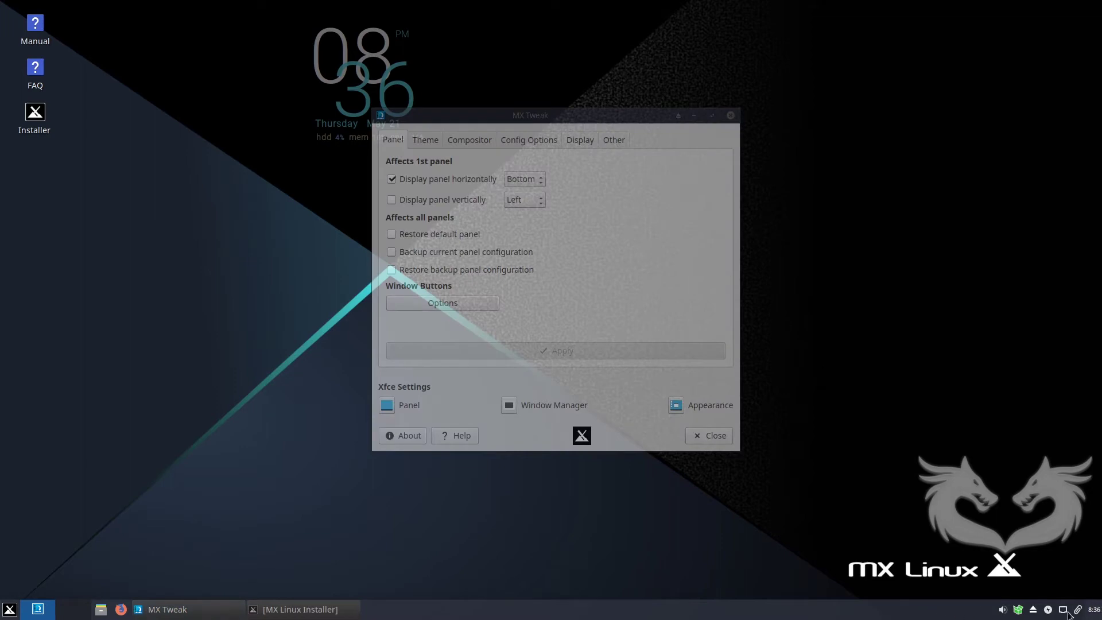
click(664, 195)
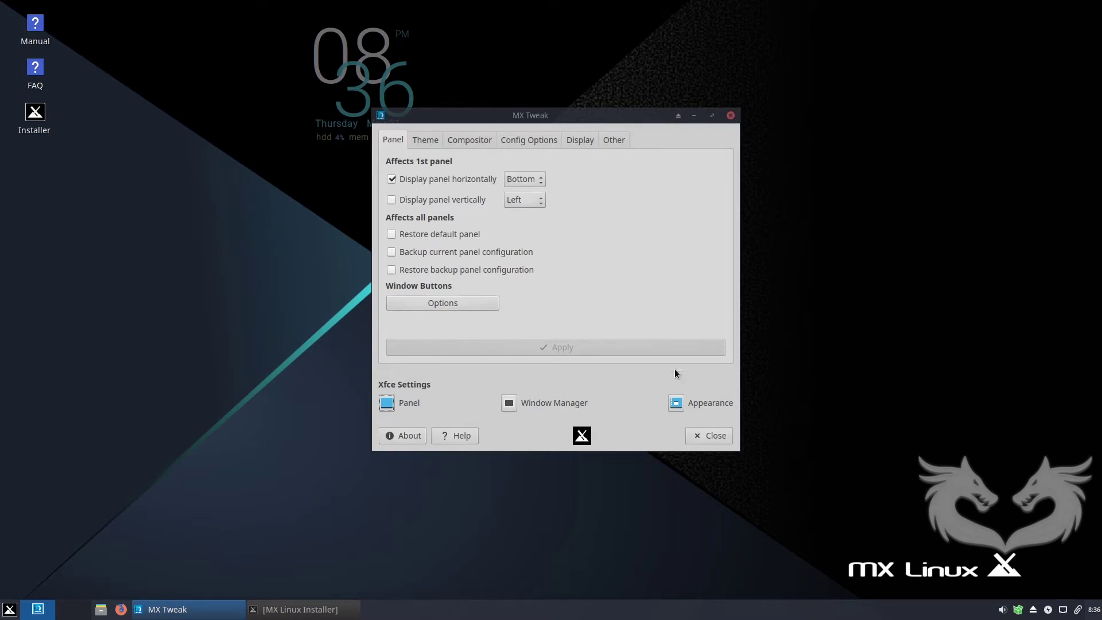
Open the Orage Panel Clock preferences from the panel's Items list.
click(412, 395)
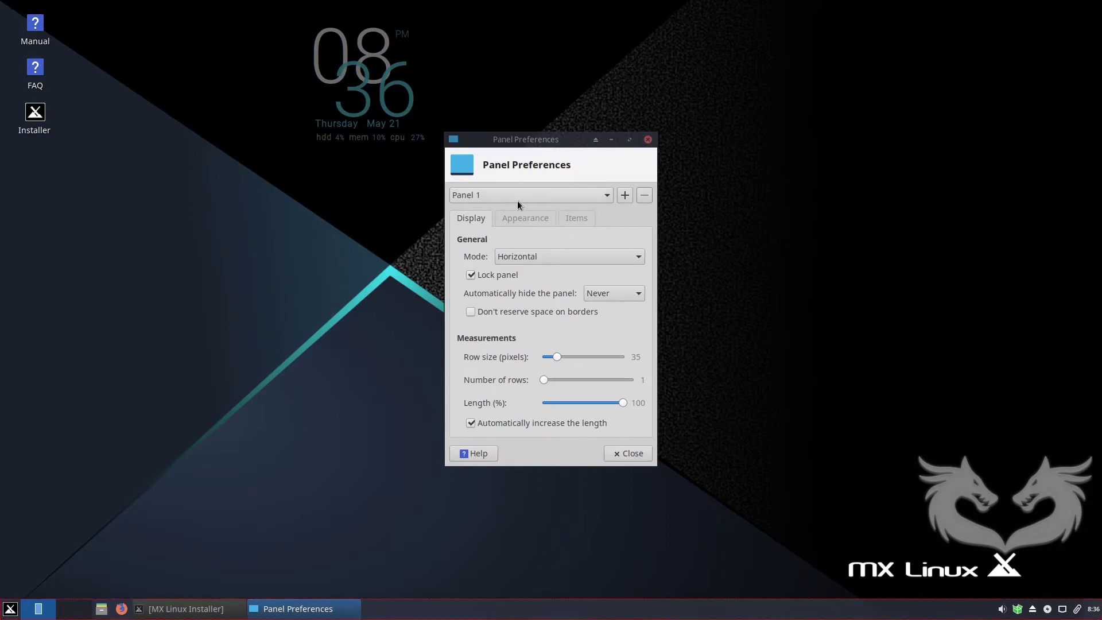
click(514, 217)
click(575, 217)
click(510, 331)
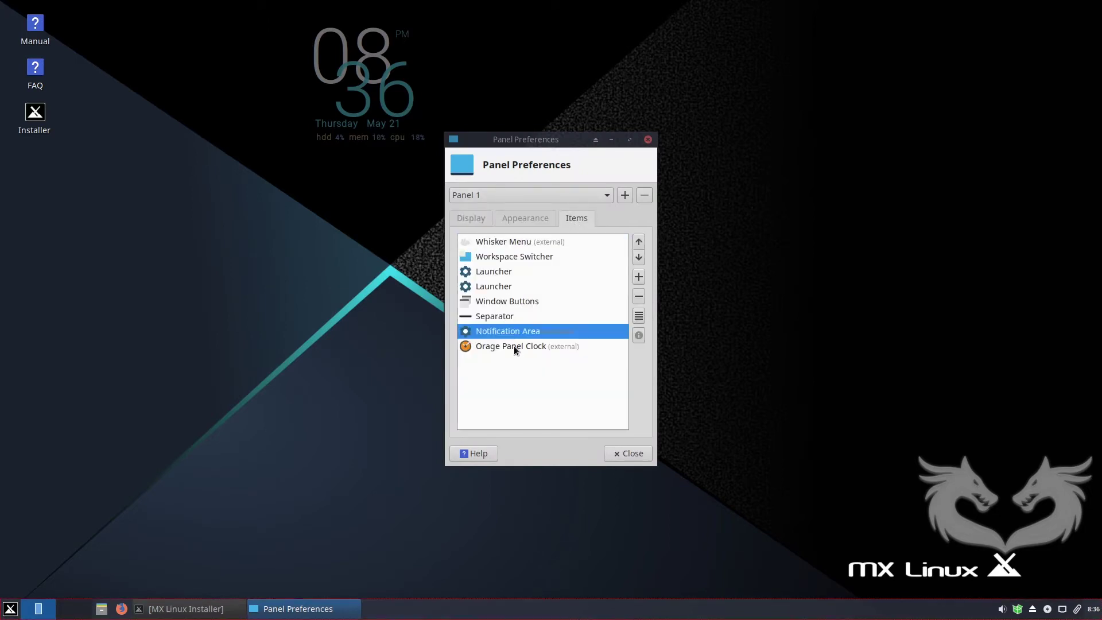
click(514, 346)
click(638, 316)
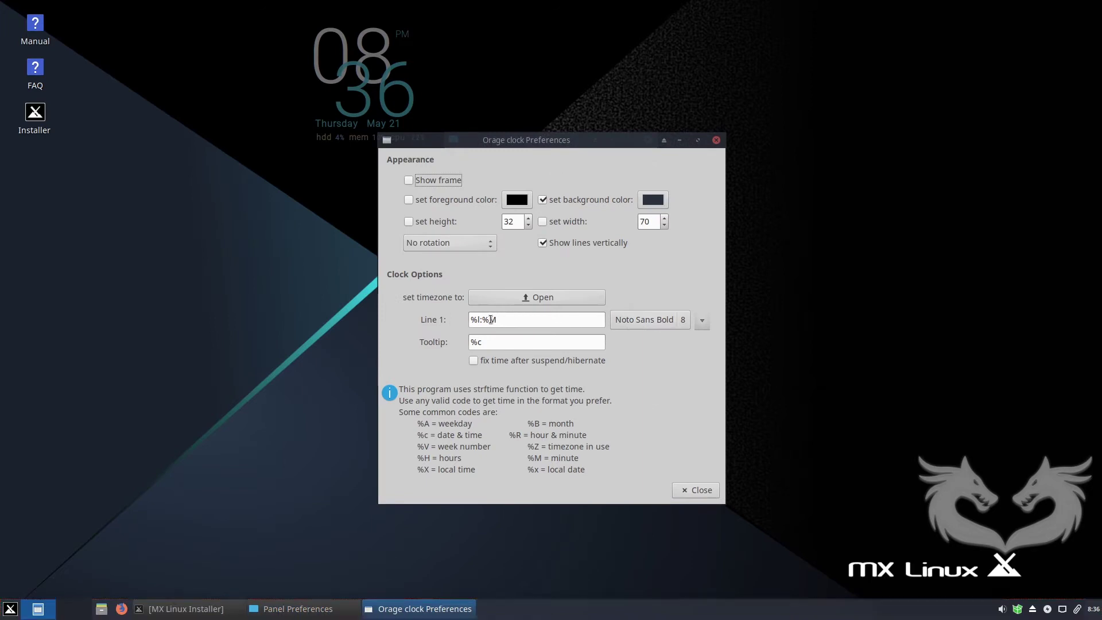
Set the clock's Line 1 format to '%a %d %b %n %I:%M %p' and close its preferences.
click(531, 322)
text(%p)
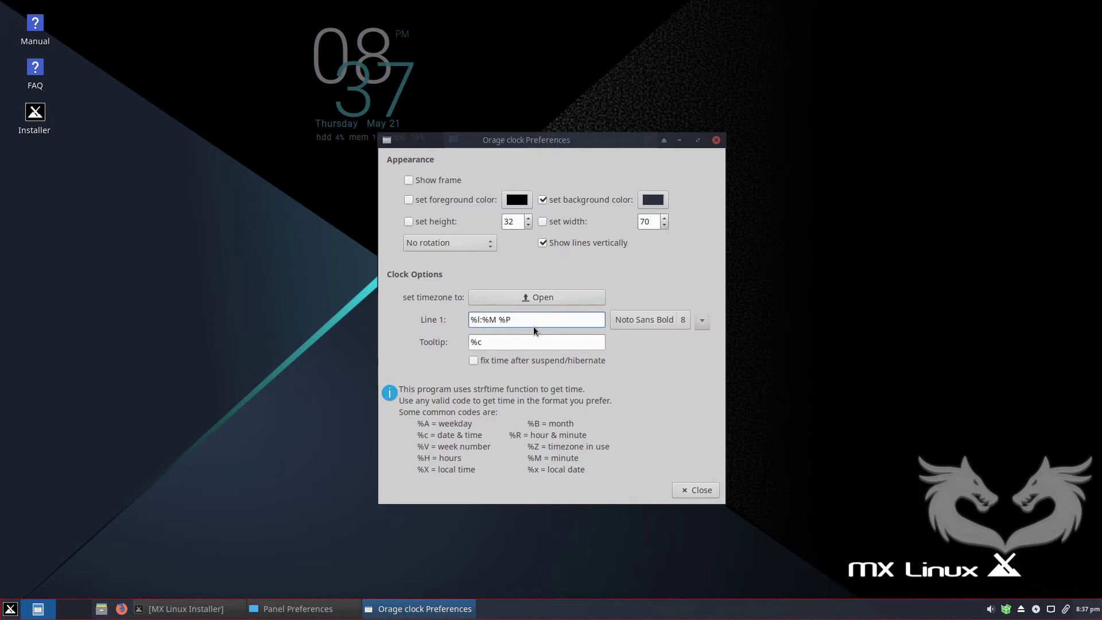
text(%a )
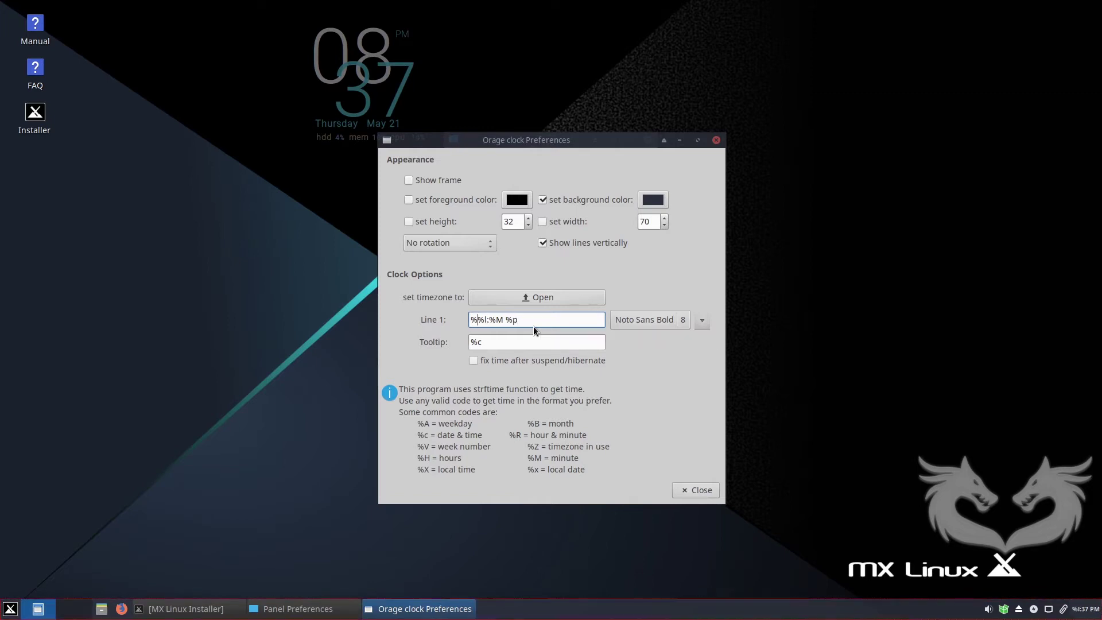
text(%)
text(%b )
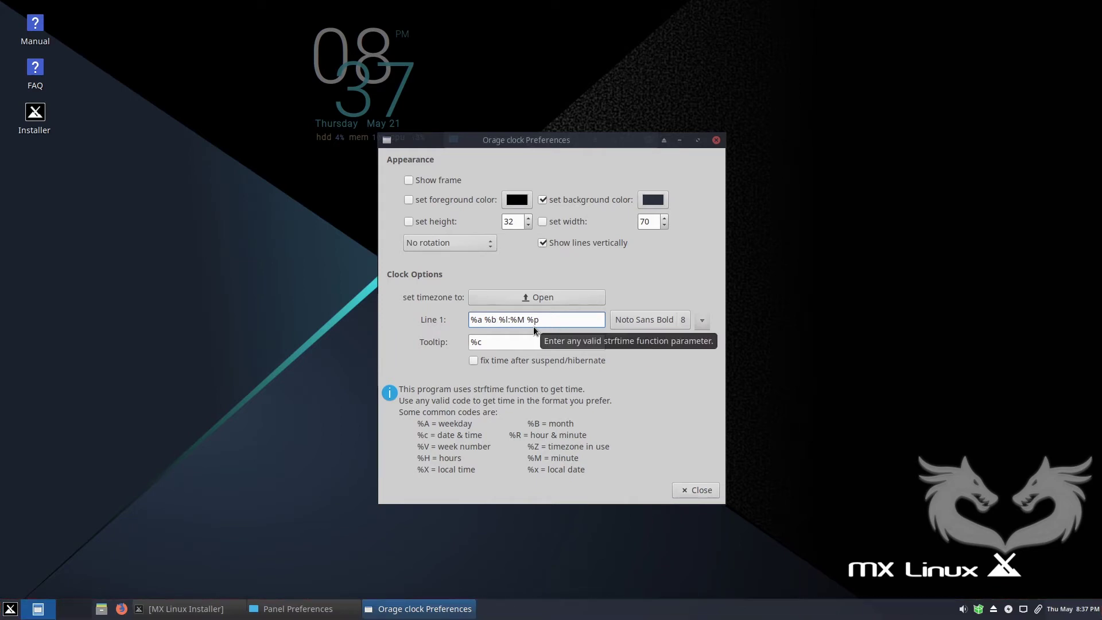
text(d)
key(Right)
key(Right)
key(Right)
text(%n)
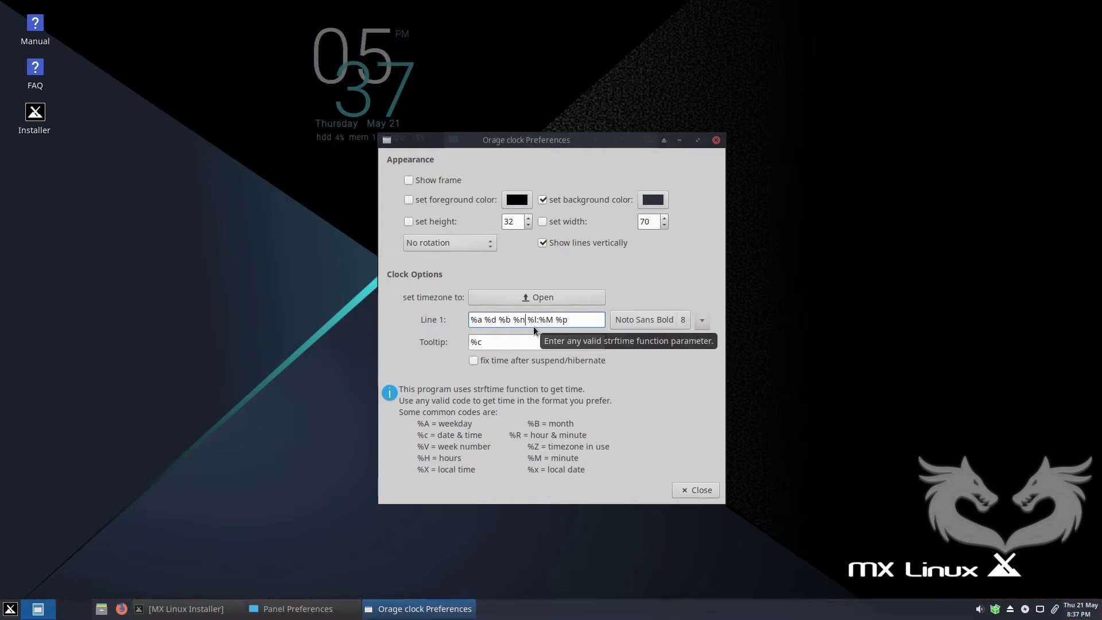
key(Left)
key(Left)
key(Left)
key(Left)
key(Left)
key(Left)
key(Left)
text(,)
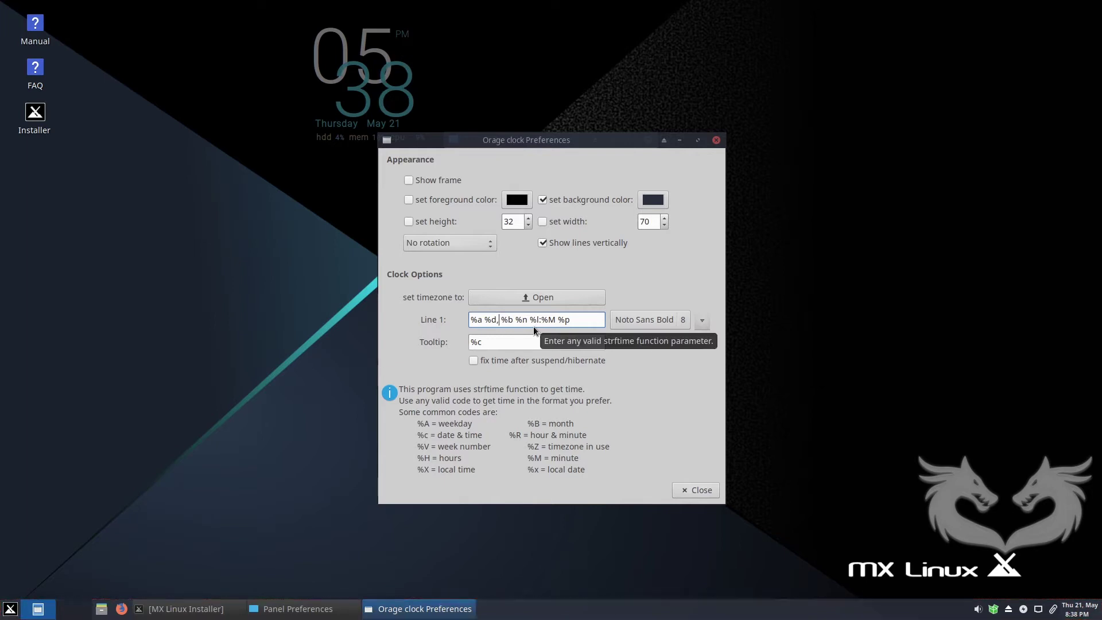
key(BackSpace)
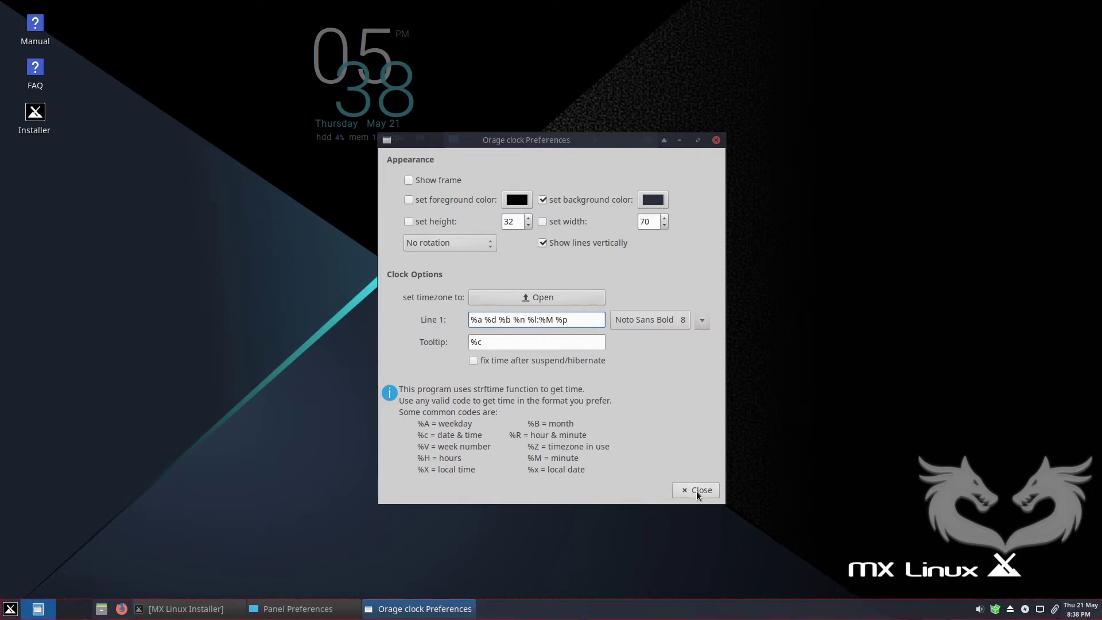
click(699, 490)
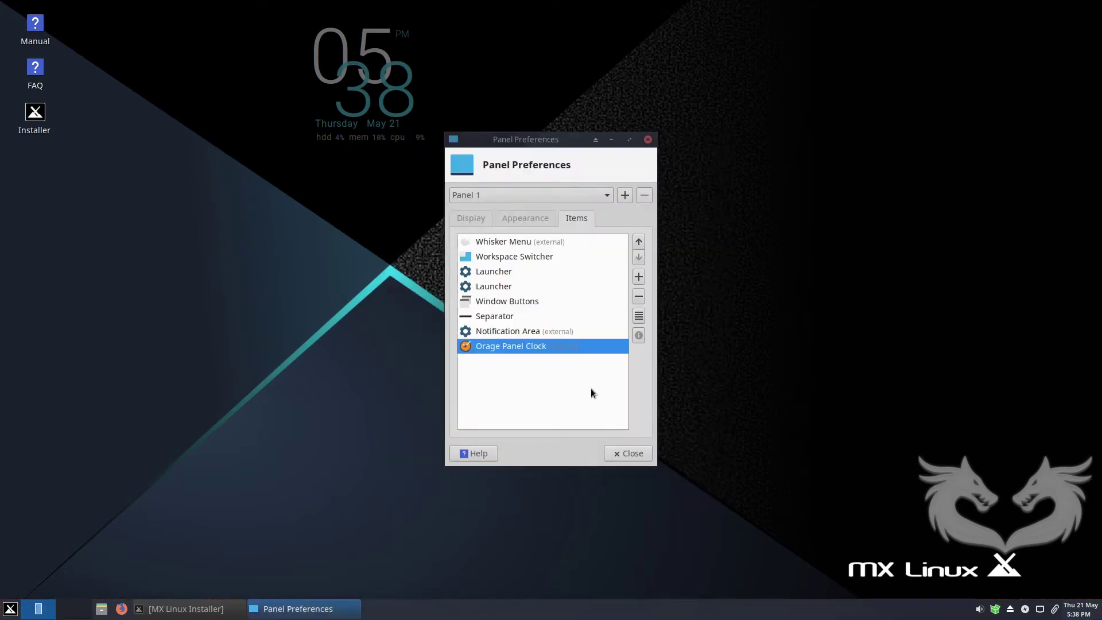
Search 'des' among the plugins and add Show Desktop to the end of the panel.
click(639, 276)
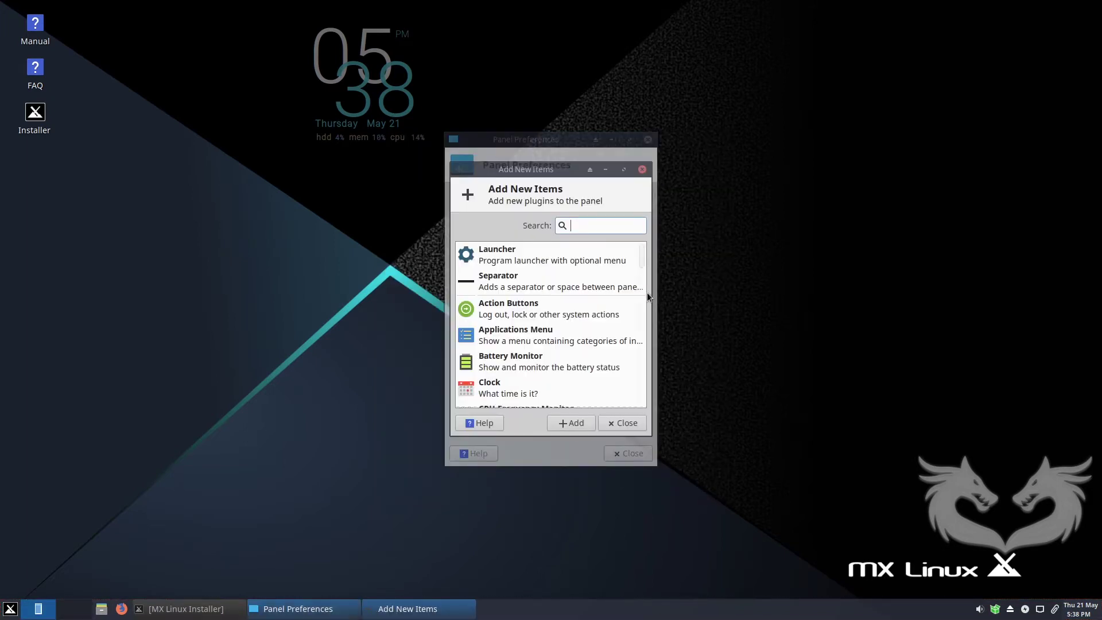
drag(641, 265, 641, 334)
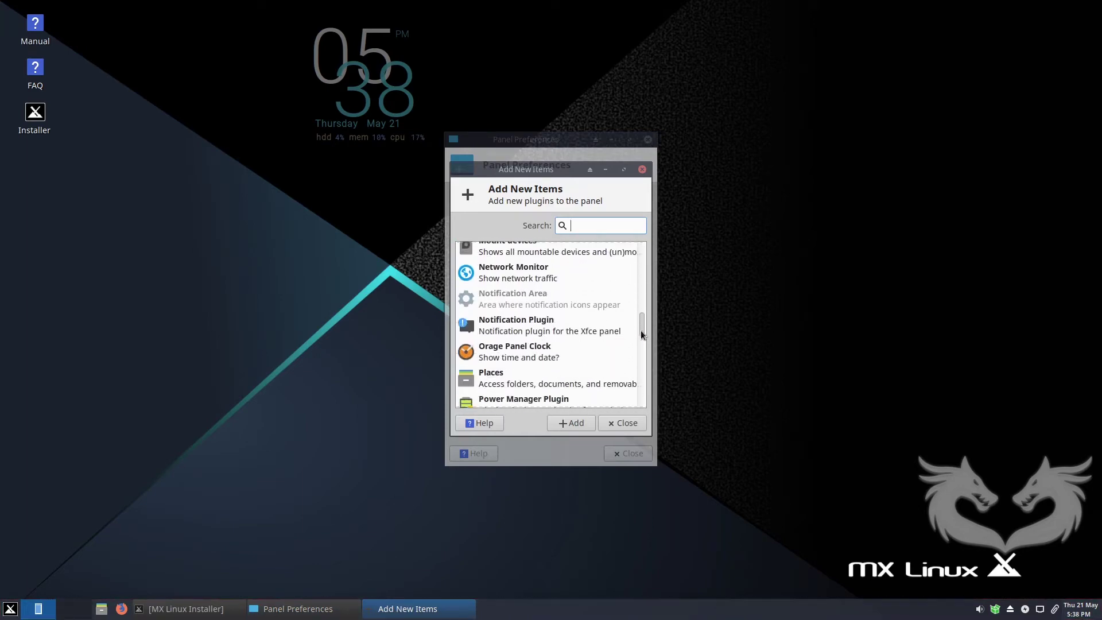
text(d)
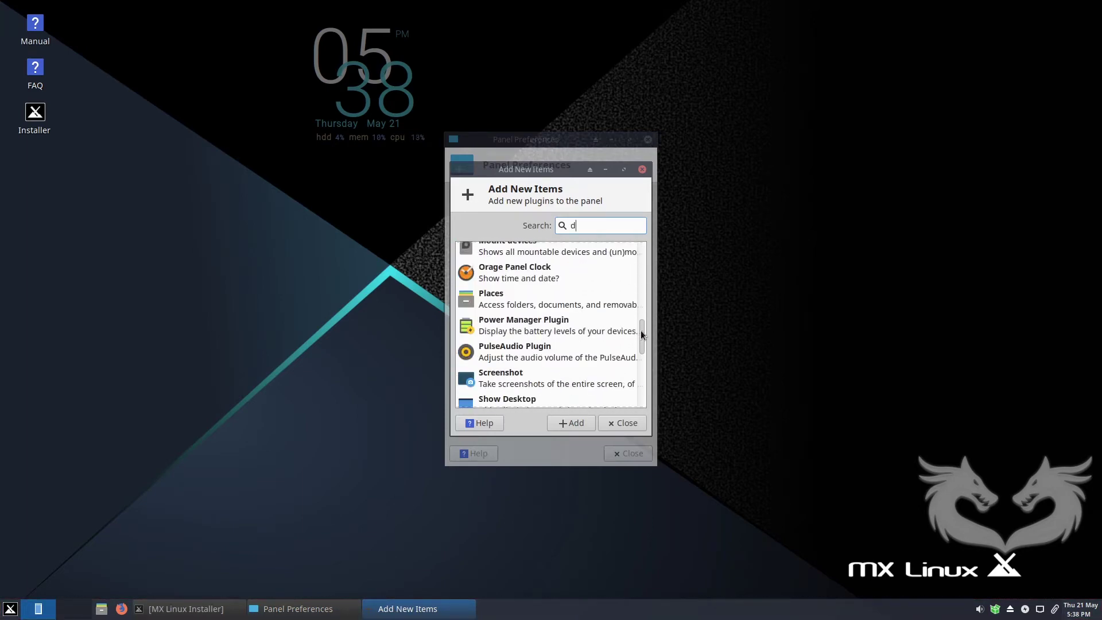
text(es)
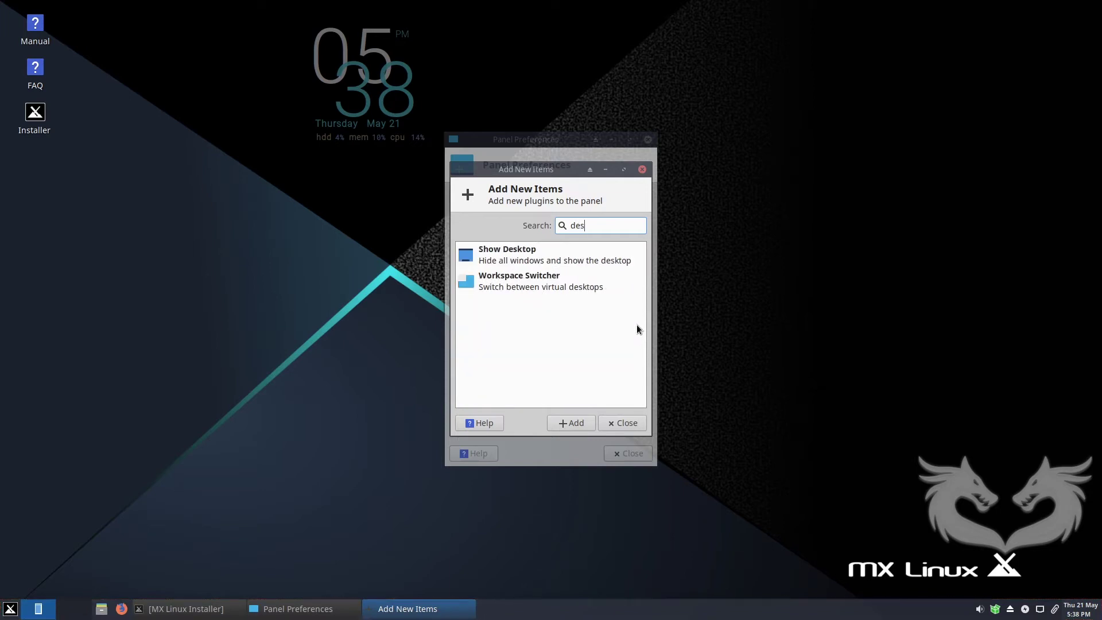
click(471, 257)
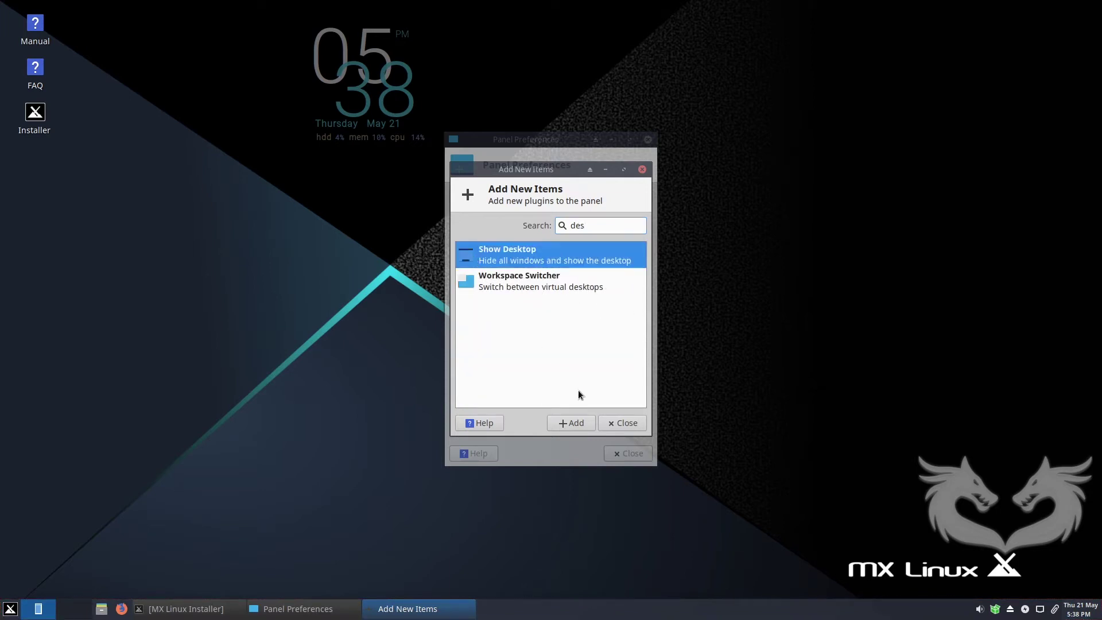
click(575, 423)
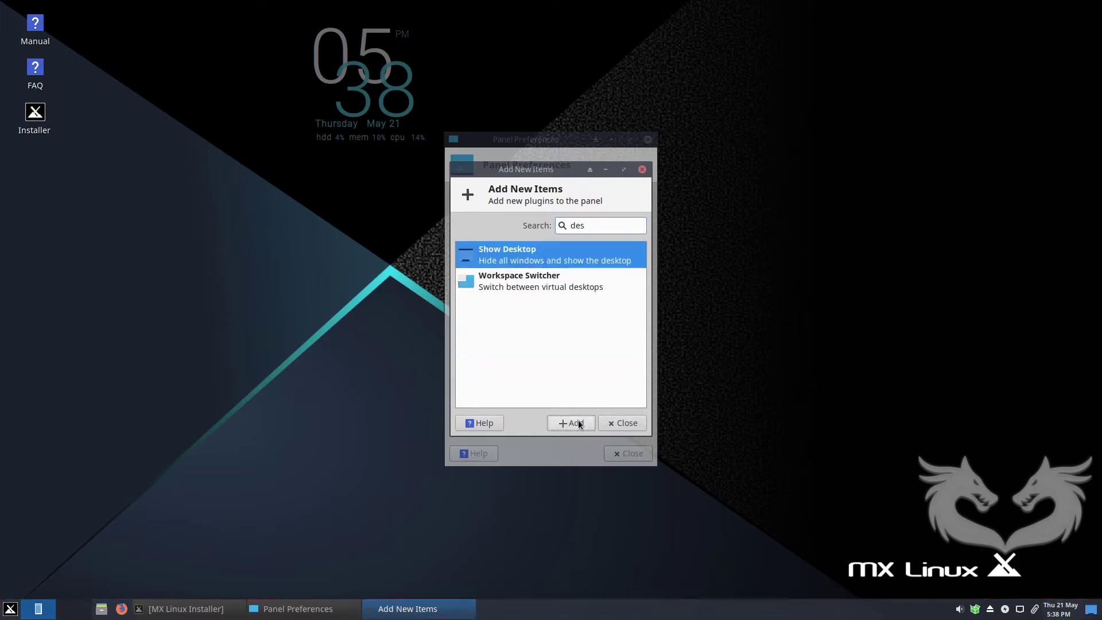
click(629, 423)
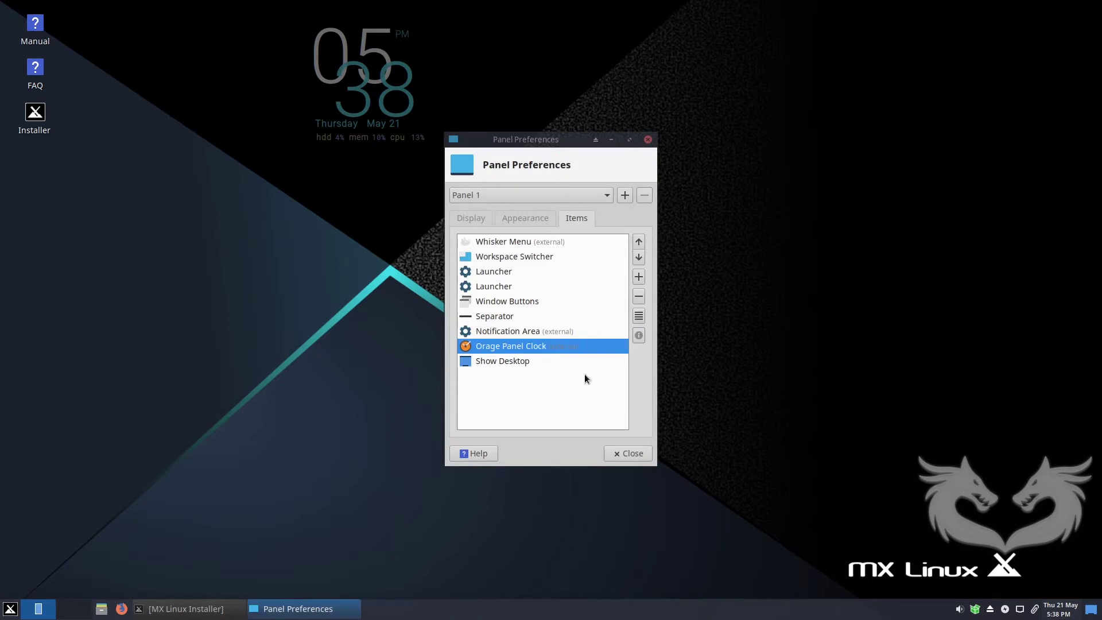
Review the Window Buttons and Workspace Switcher items, then close Panel Preferences.
click(491, 301)
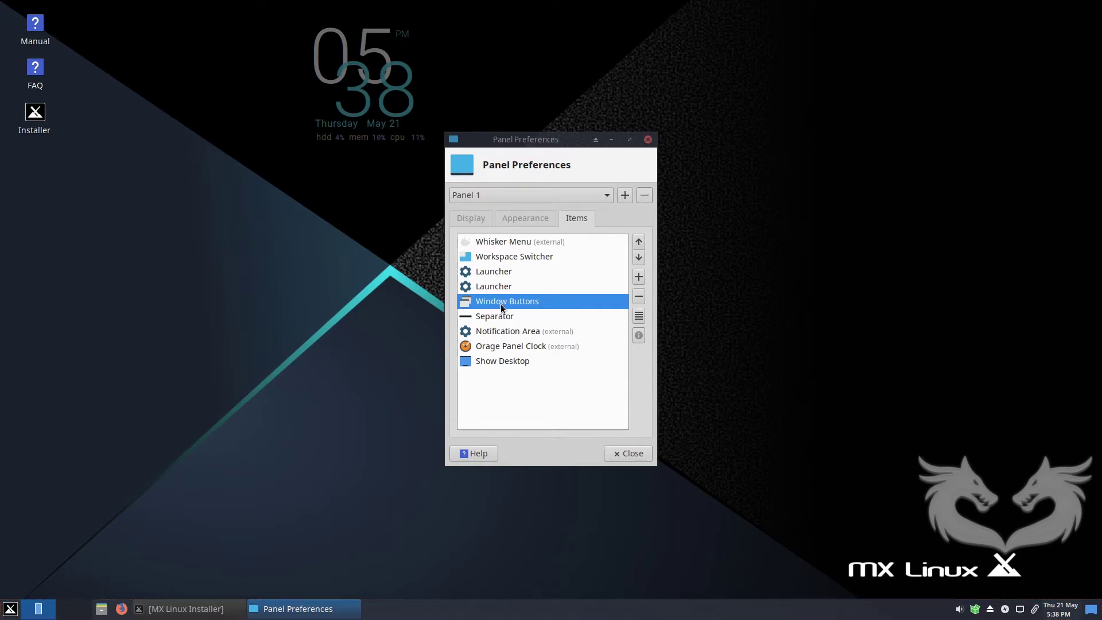
click(503, 252)
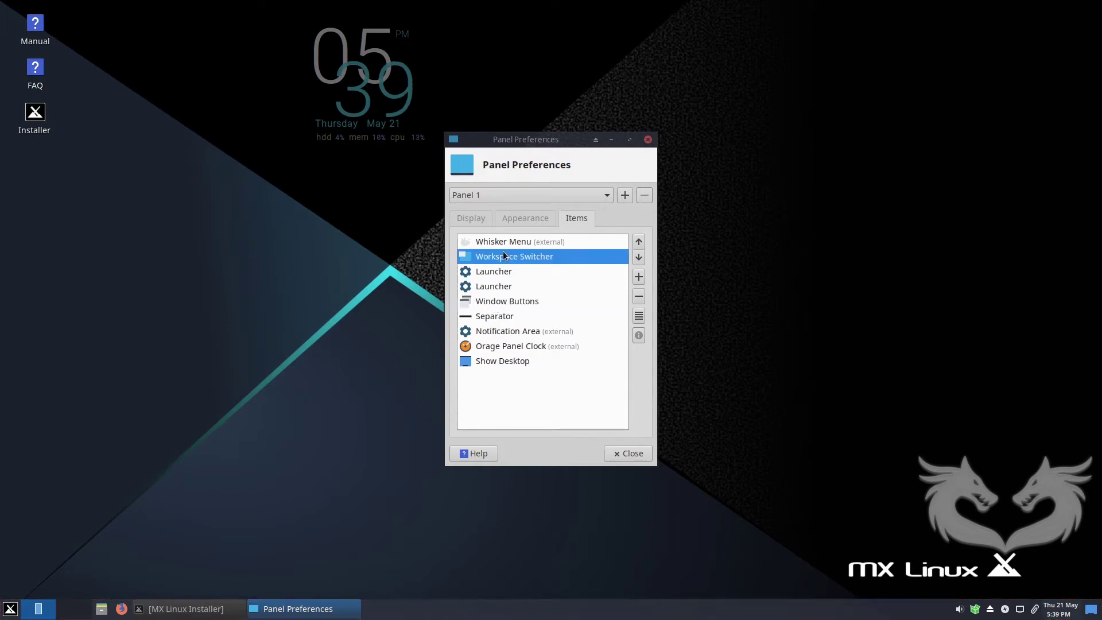
click(648, 140)
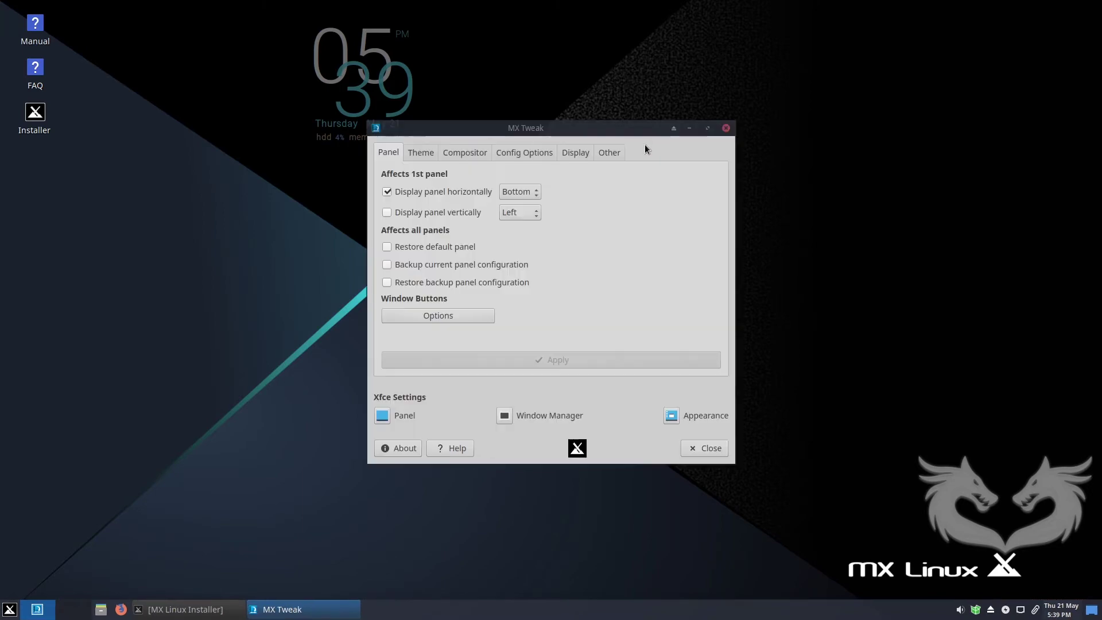
Browse MX Tweak's Theme, Compositor, Config Options, Display and Misc tabs.
click(422, 154)
click(466, 153)
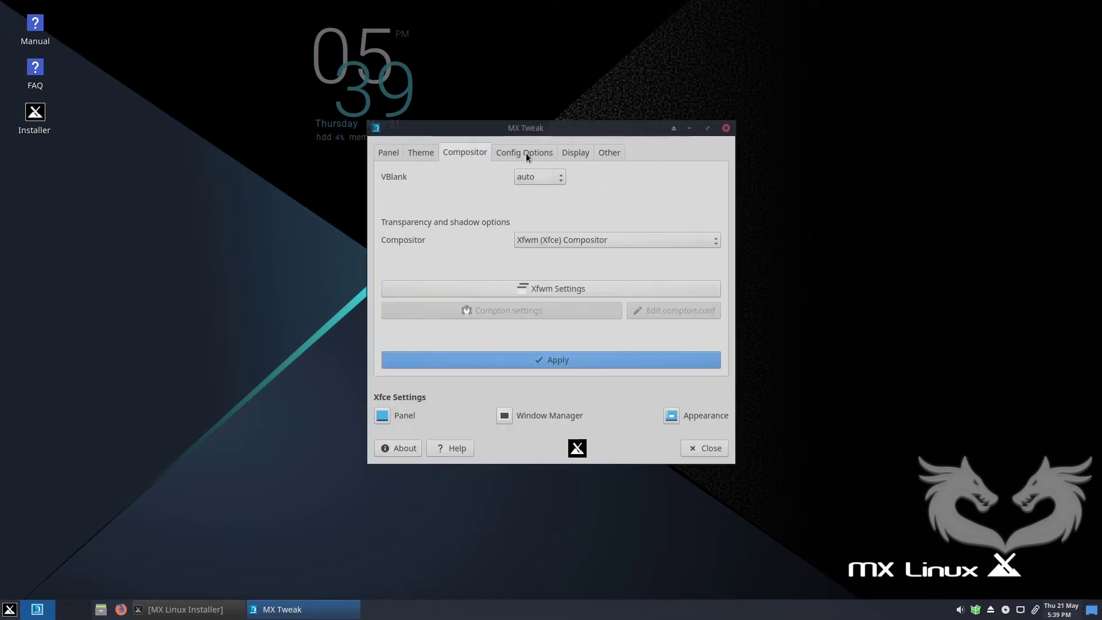
click(526, 154)
click(578, 153)
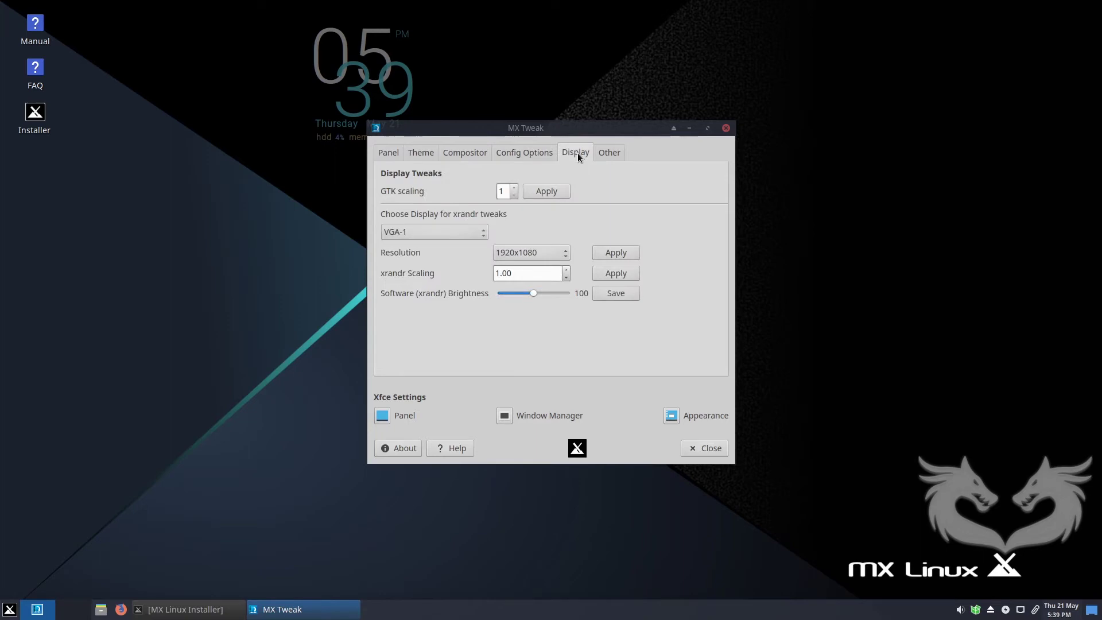
click(611, 153)
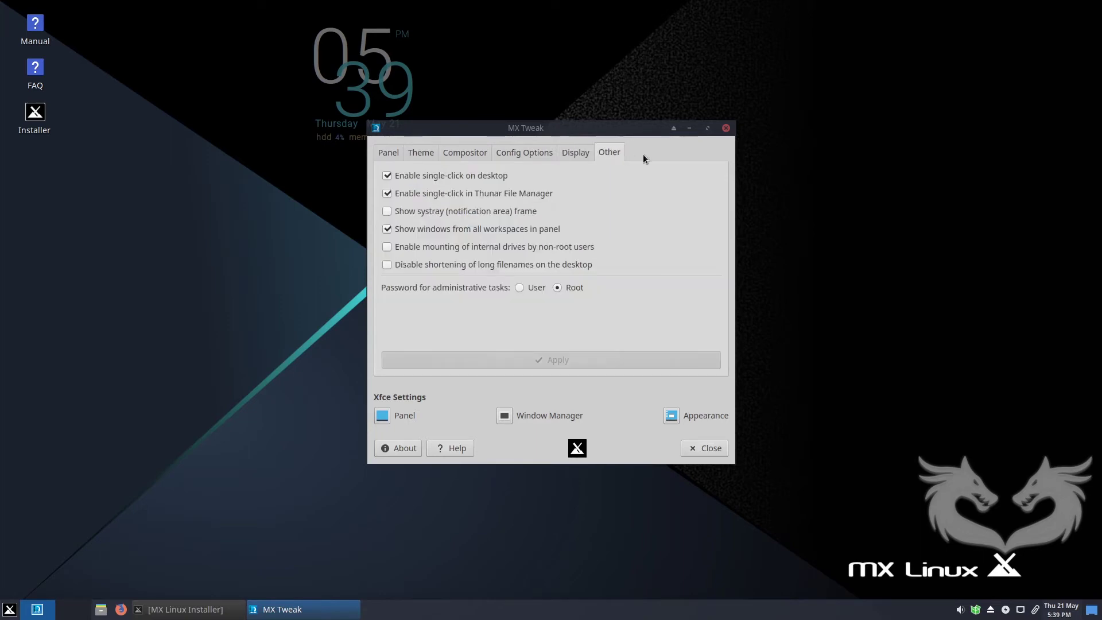
Close MX Tweak, bring back the installer and finish the installation.
click(725, 128)
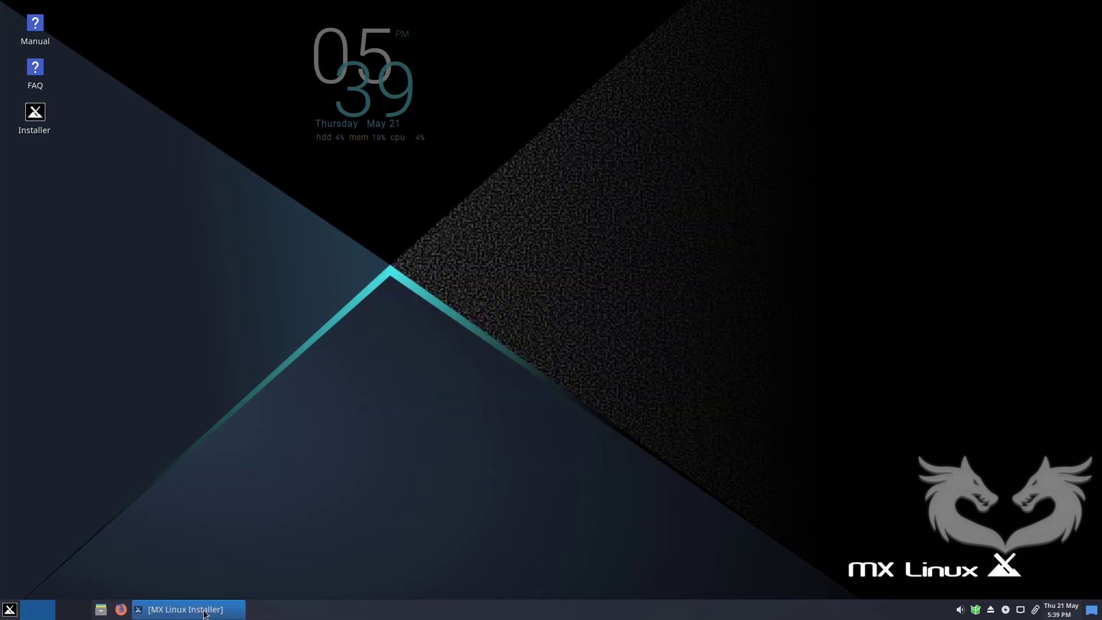
click(189, 609)
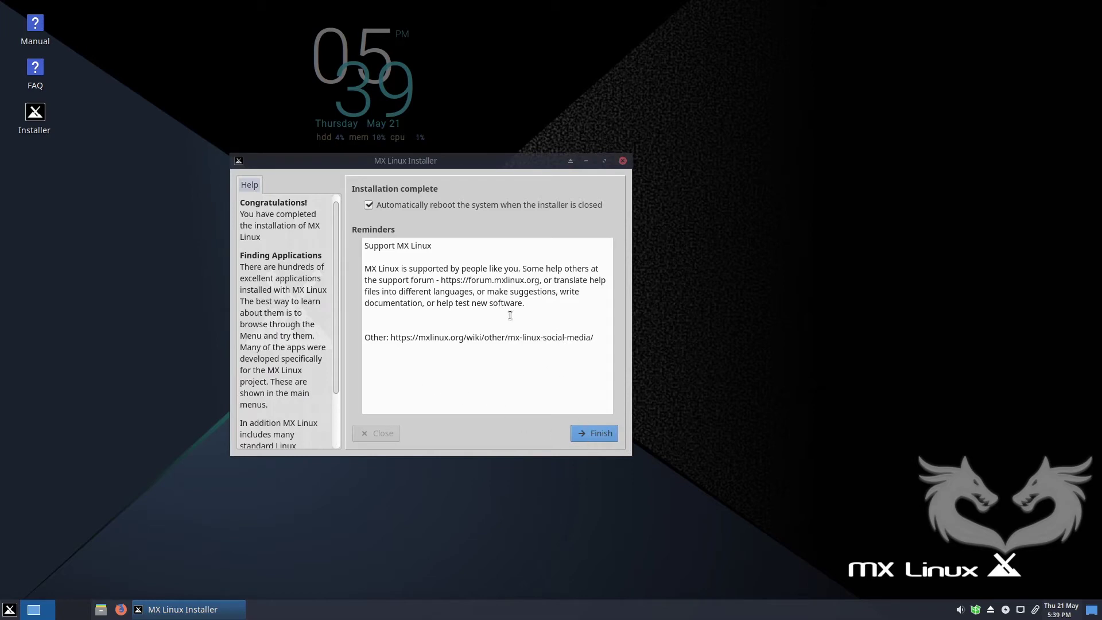
click(602, 435)
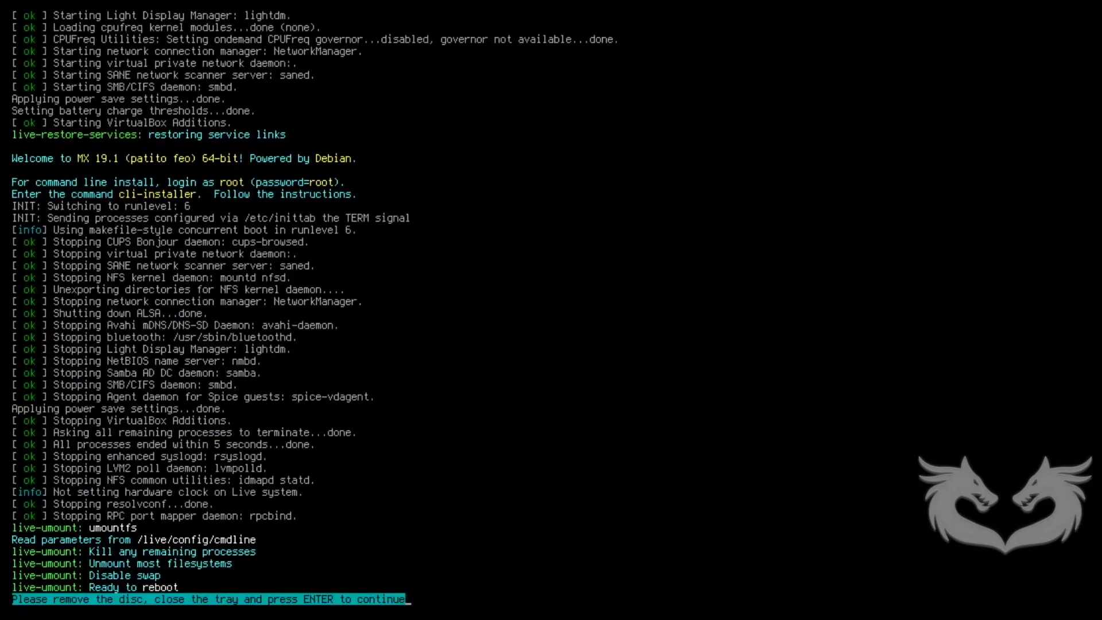
Confirm the remove-disc prompt so the machine reboots into the installed MX Linux.
key(Return)
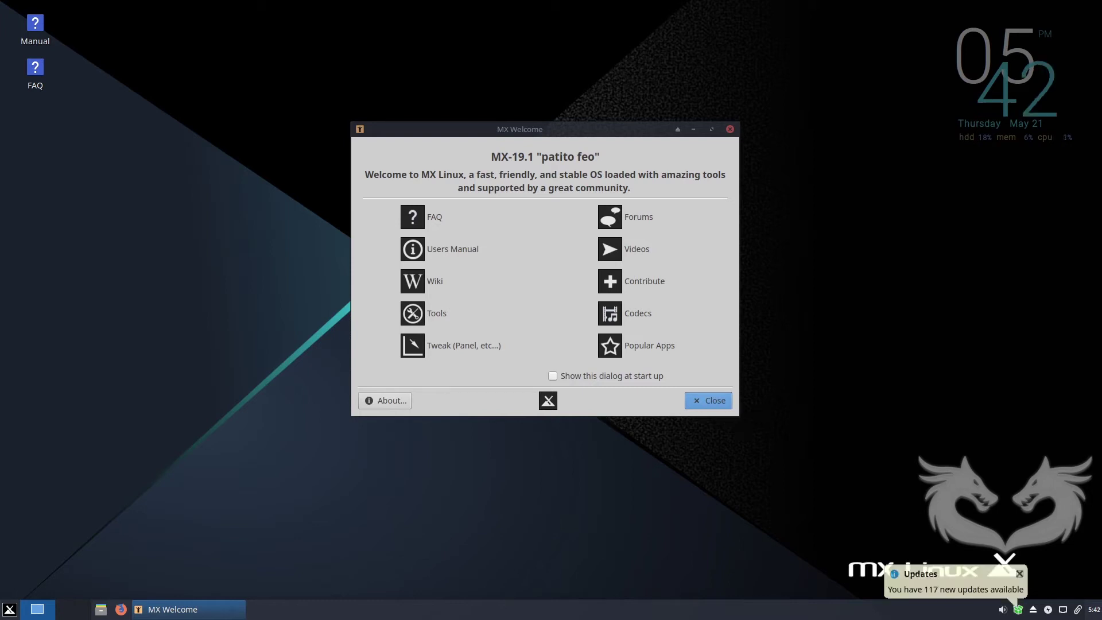
Close MX Welcome and launch MX Tweak by searching 'twe' in the Whisker menu.
click(714, 400)
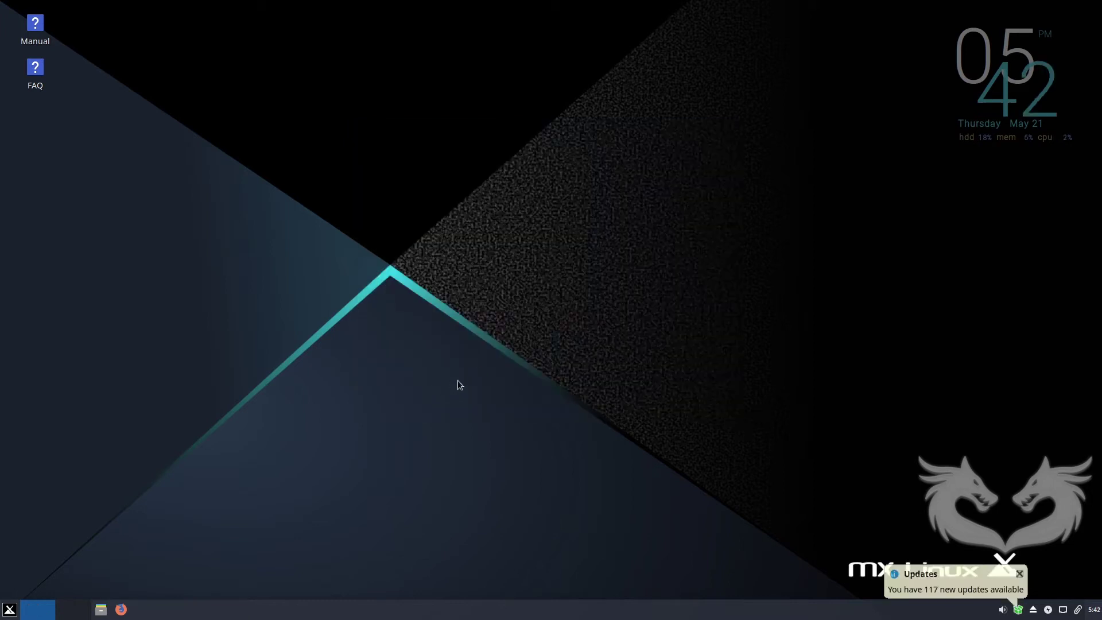
click(11, 610)
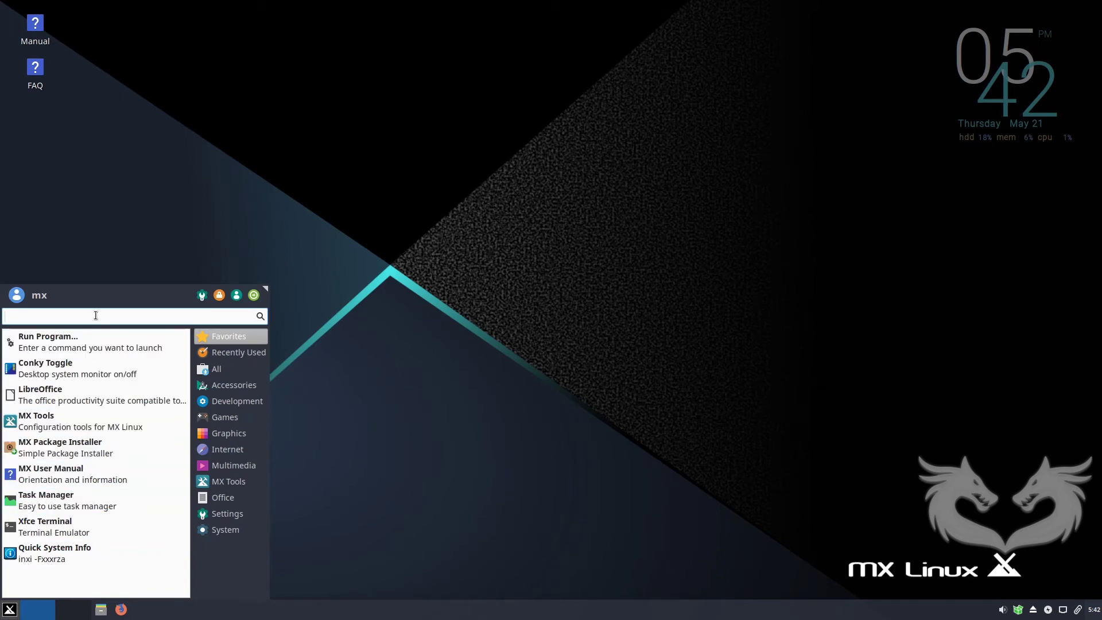
text(twe)
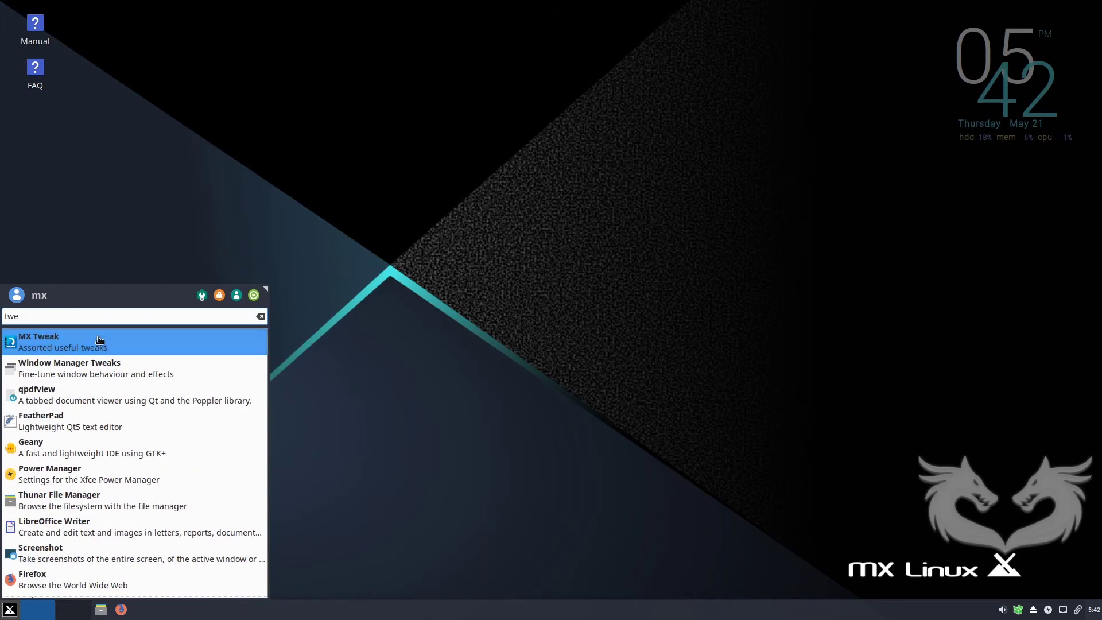
click(74, 345)
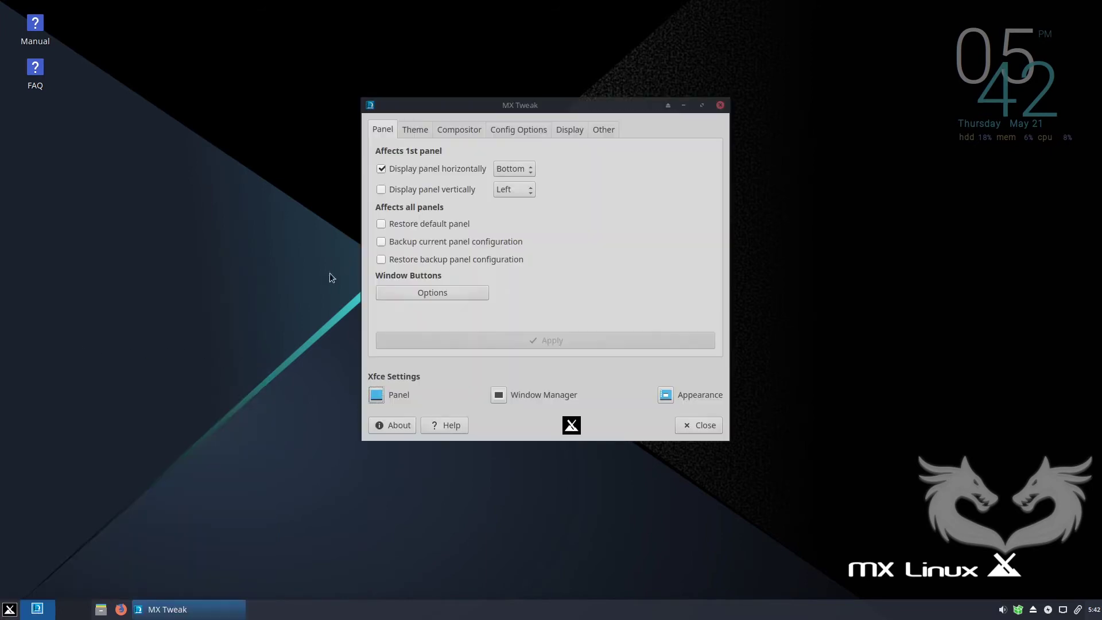
Open Panel preferences and inspect the Separator, Notification Area and Orage Panel Clock items.
click(377, 395)
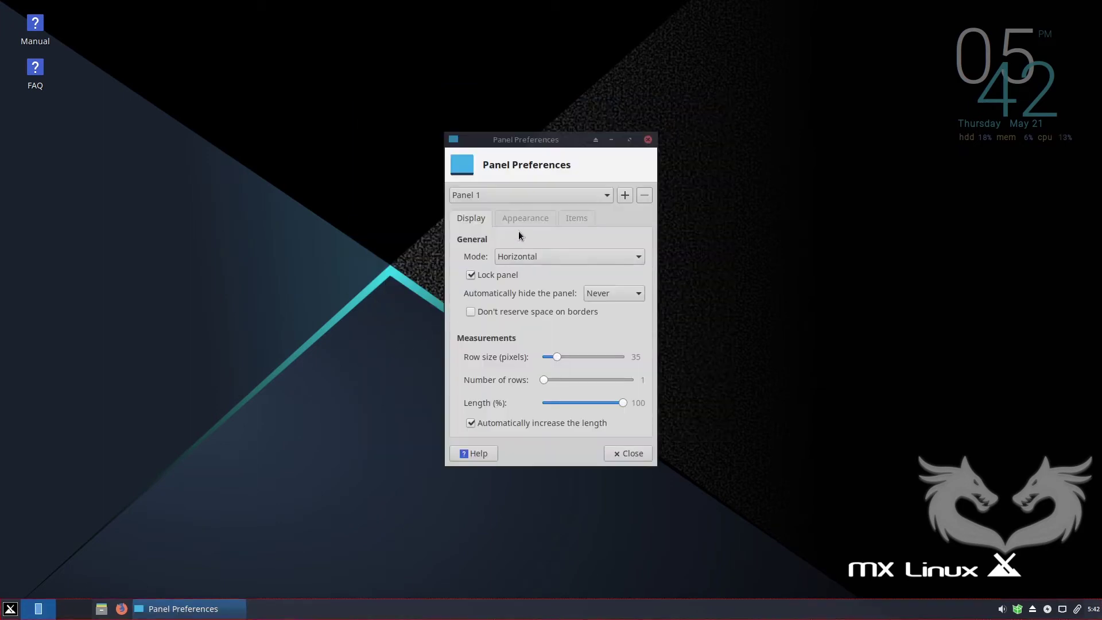
click(519, 221)
click(573, 223)
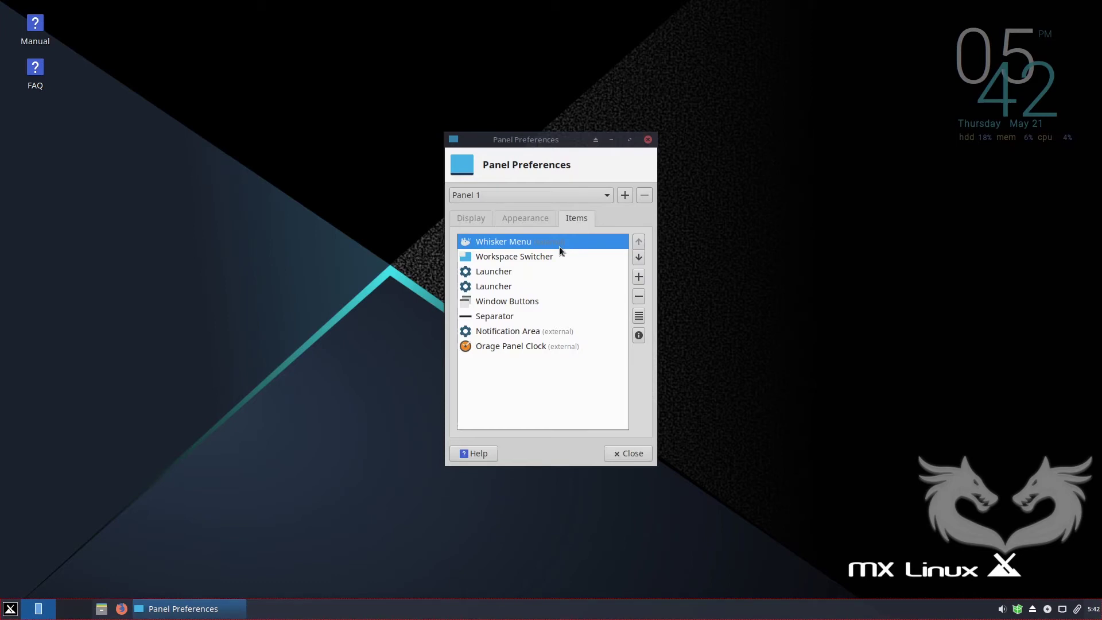
click(500, 317)
click(508, 333)
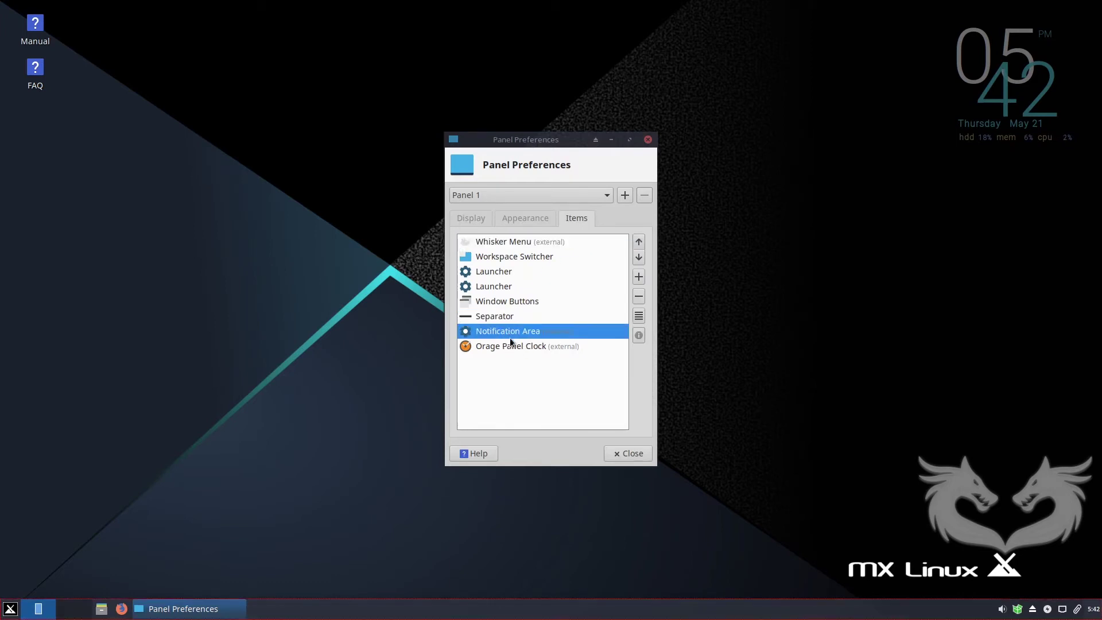
click(512, 348)
Add the Show Desktop plugin to the panel, found by searching 'des'.
click(638, 275)
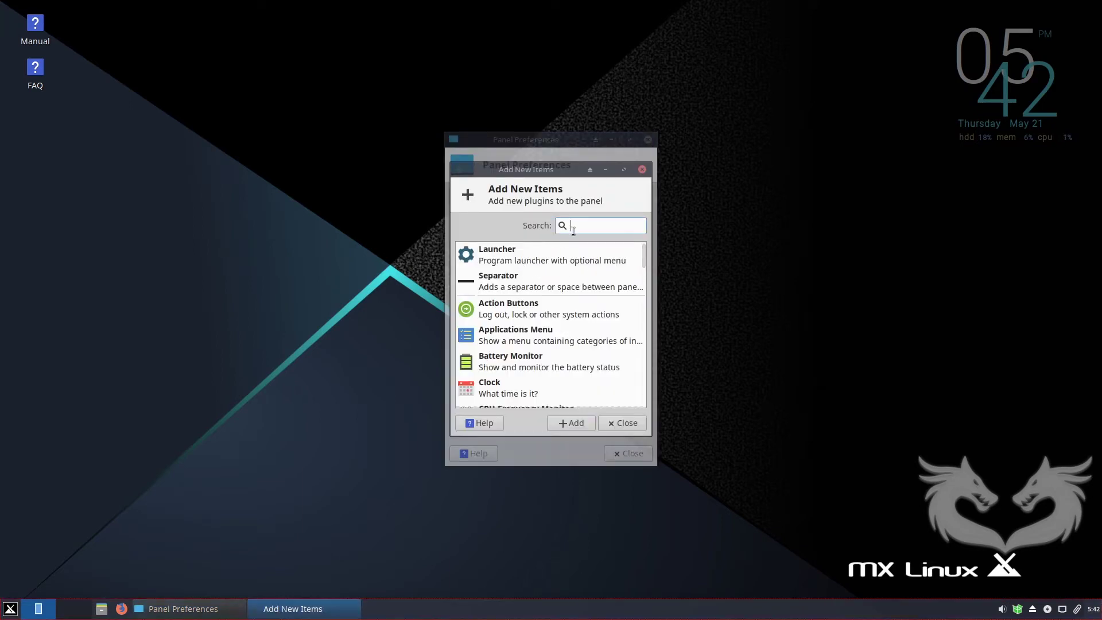
text(des)
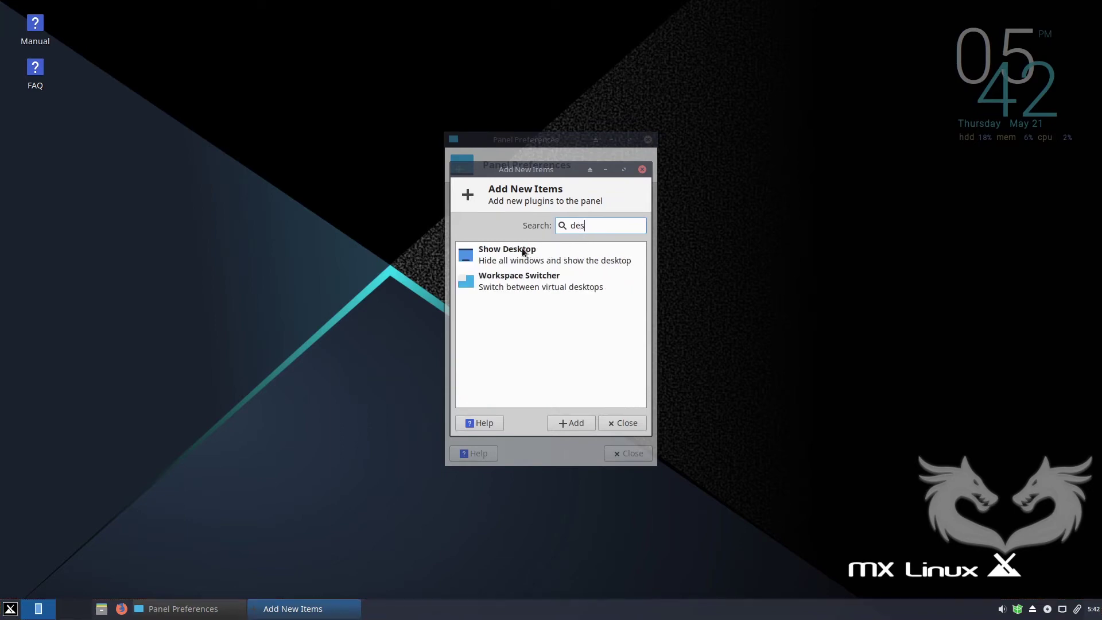
click(511, 253)
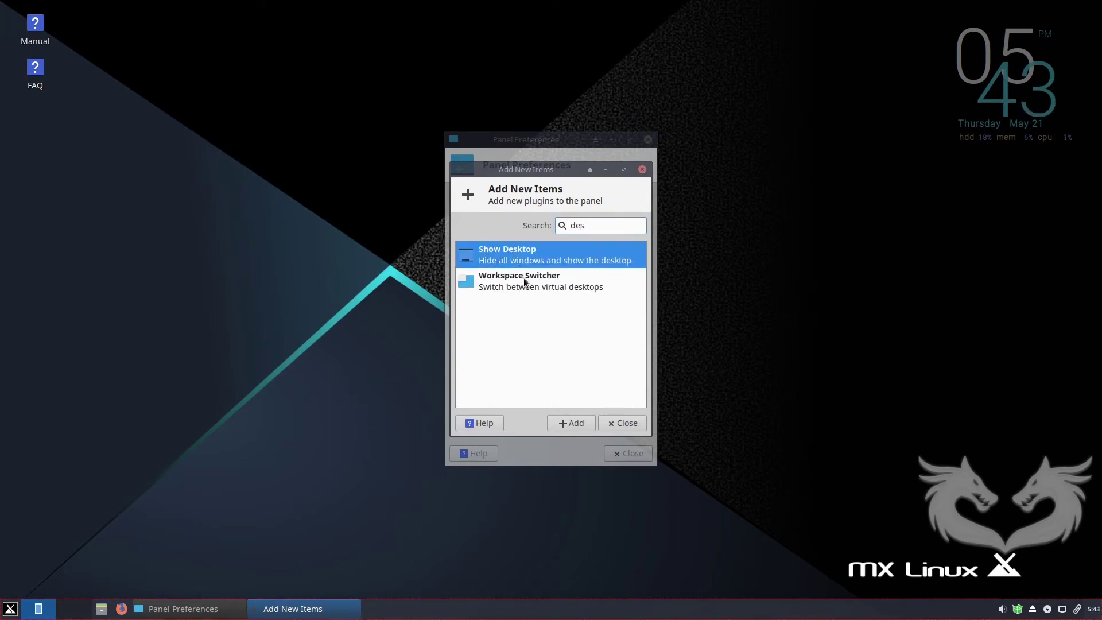
click(572, 423)
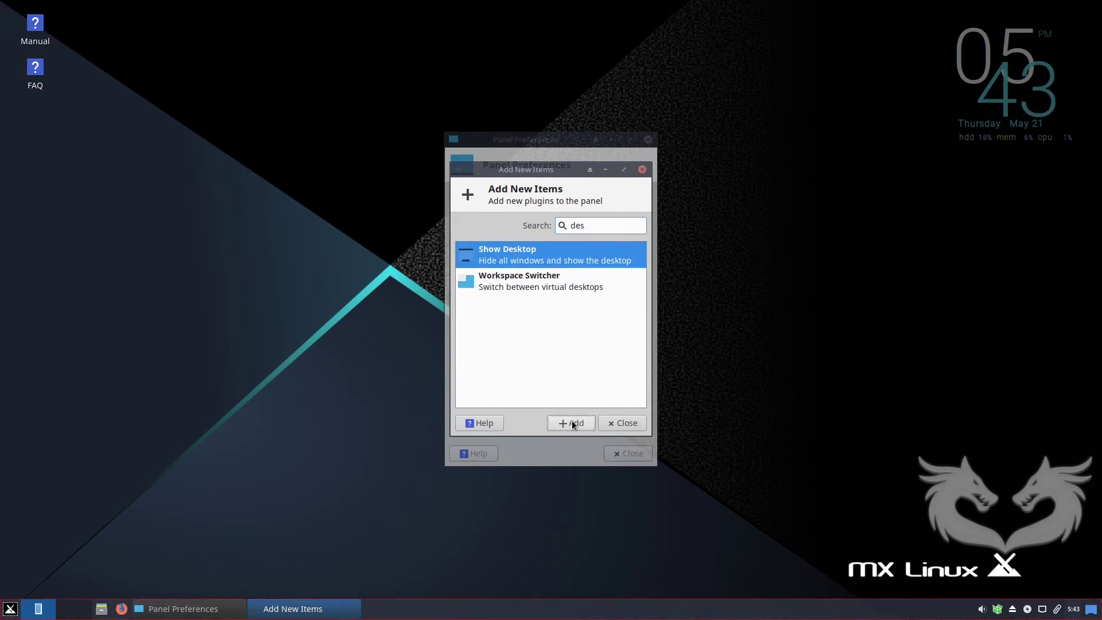
Close Add New Items and move Workspace Switcher down four places, below the Separator.
click(632, 424)
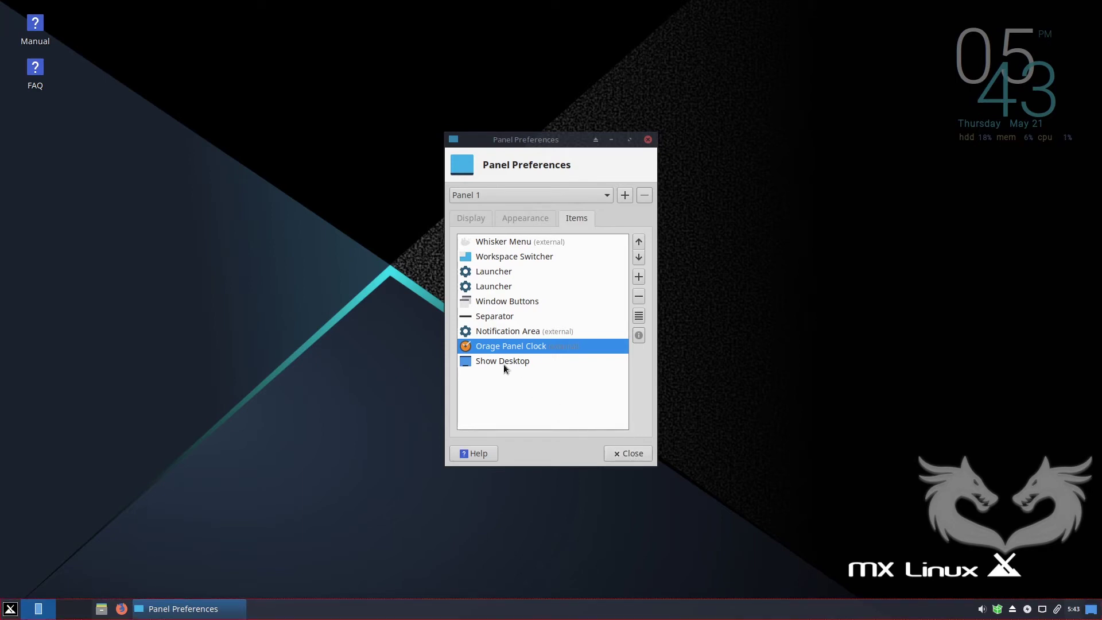
click(491, 256)
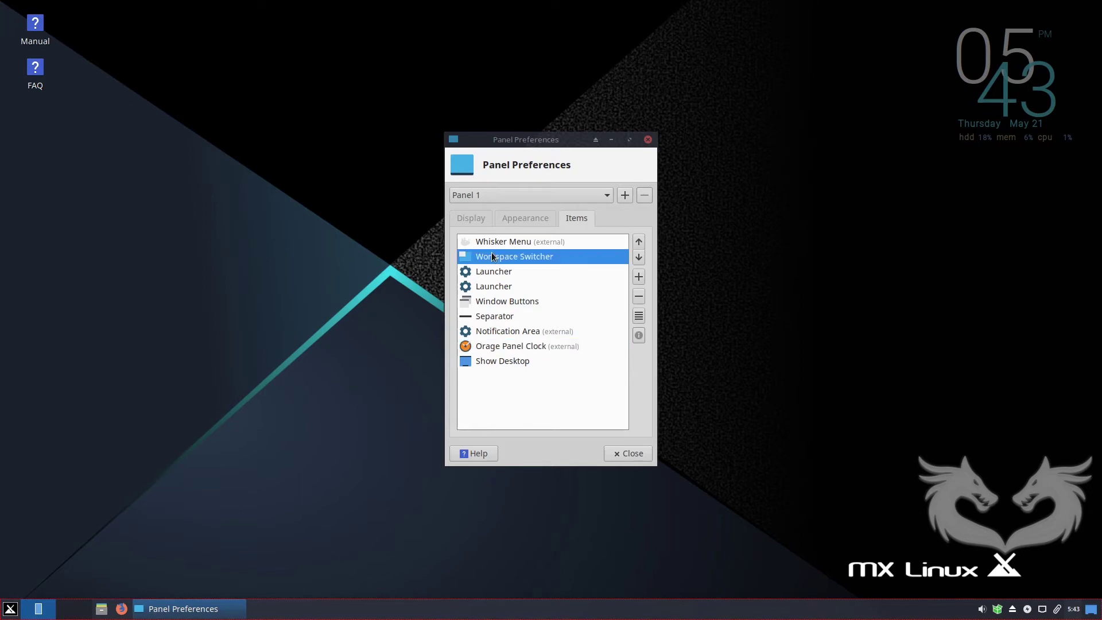
click(639, 257)
click(640, 257)
click(638, 257)
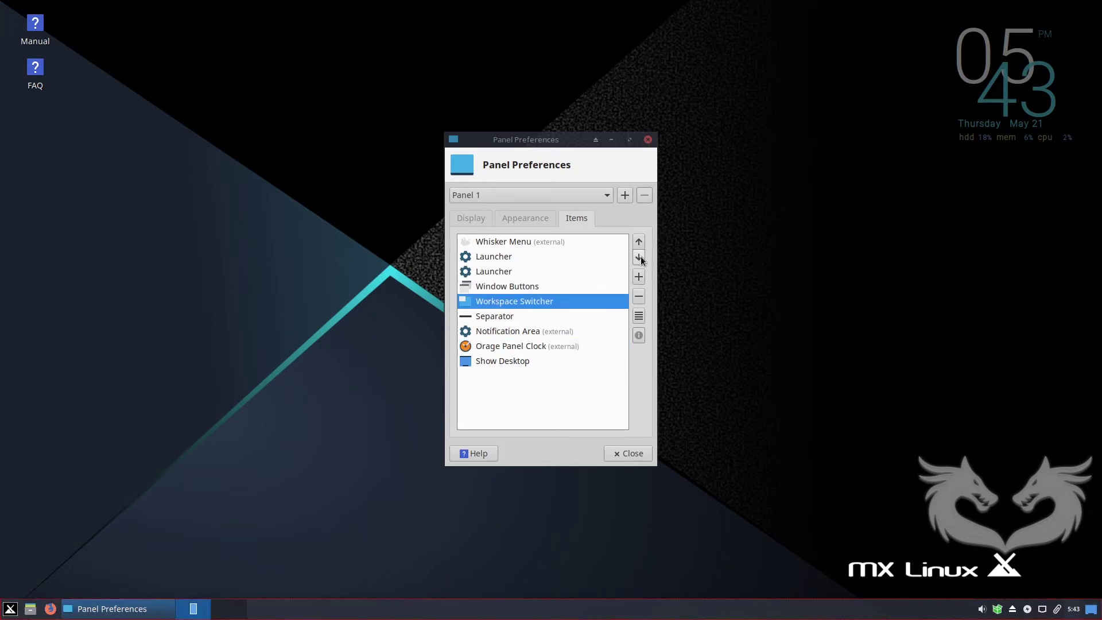
click(639, 258)
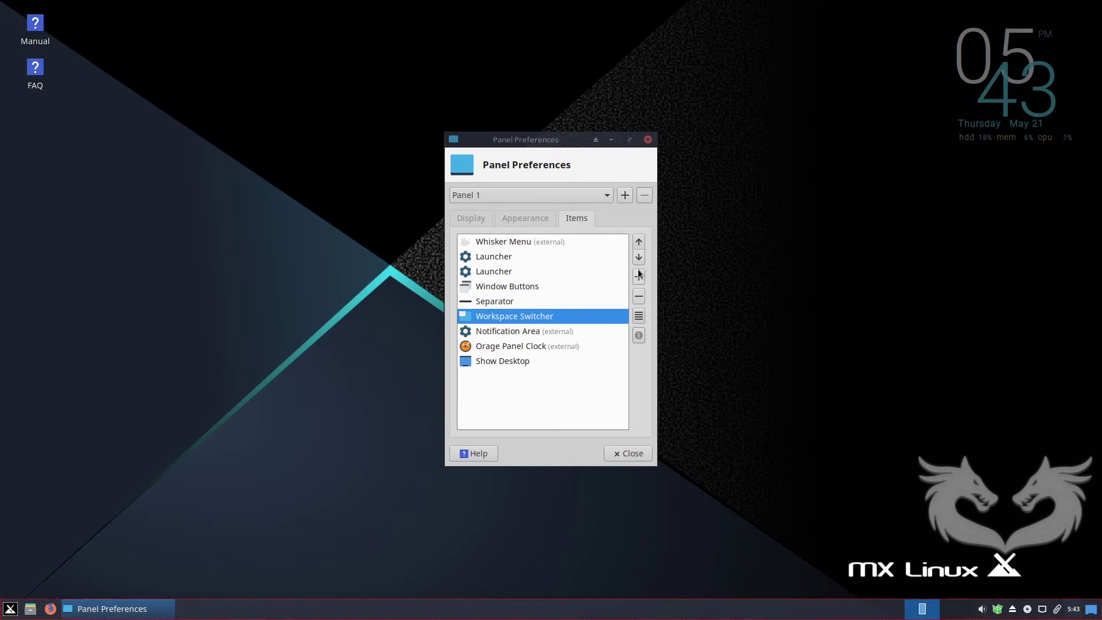
Close Panel Preferences, glance at MX Tweak's Theme and Compositor tabs, then close MX Tweak.
click(648, 140)
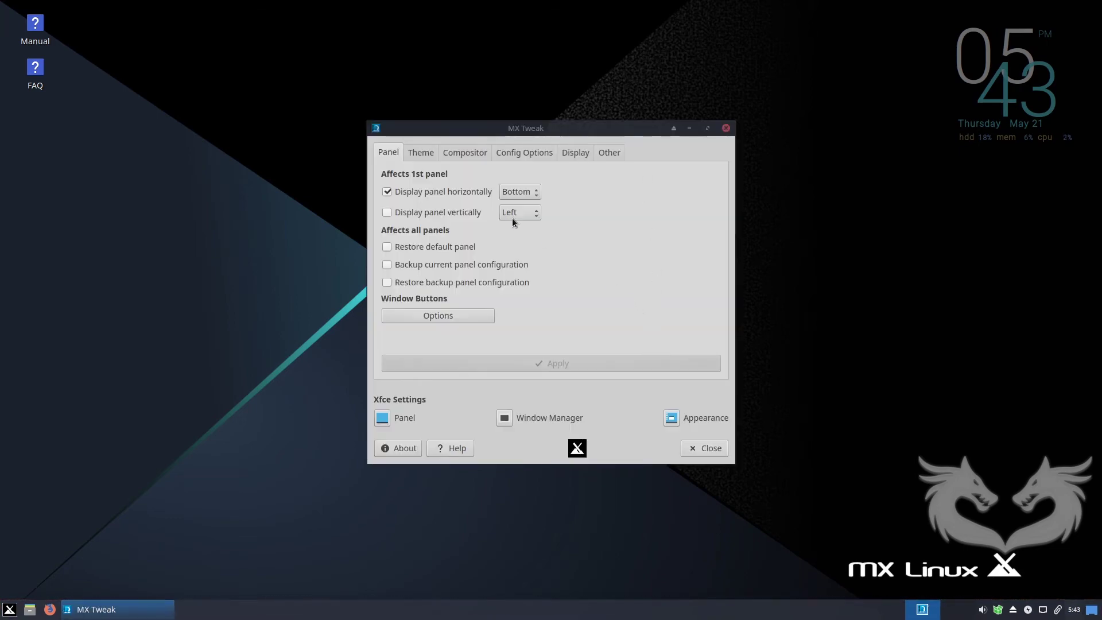
click(427, 152)
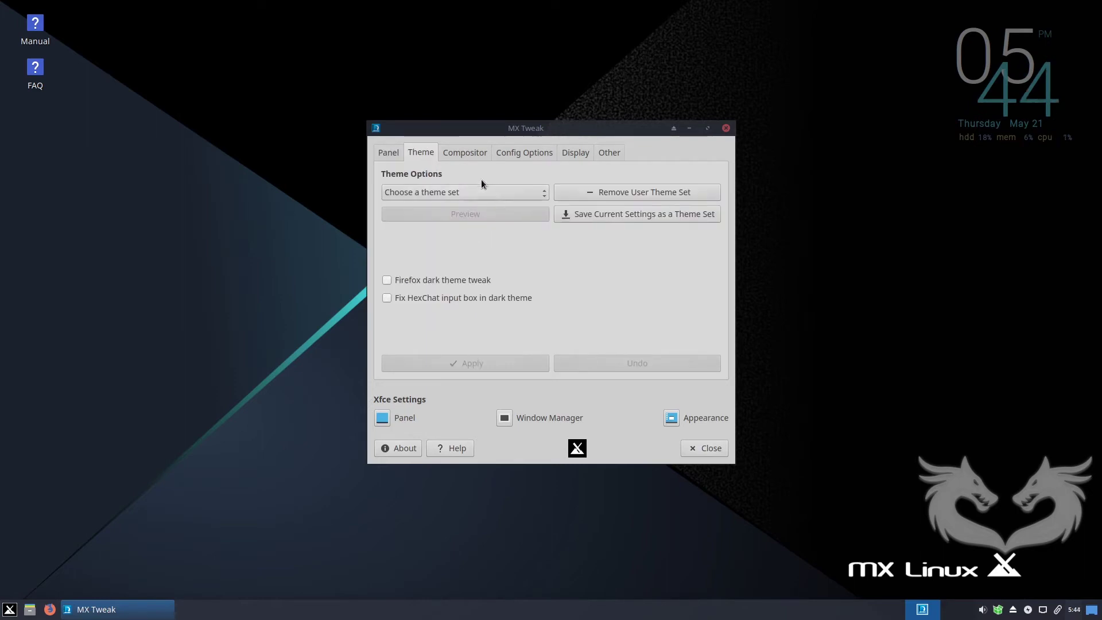
click(464, 153)
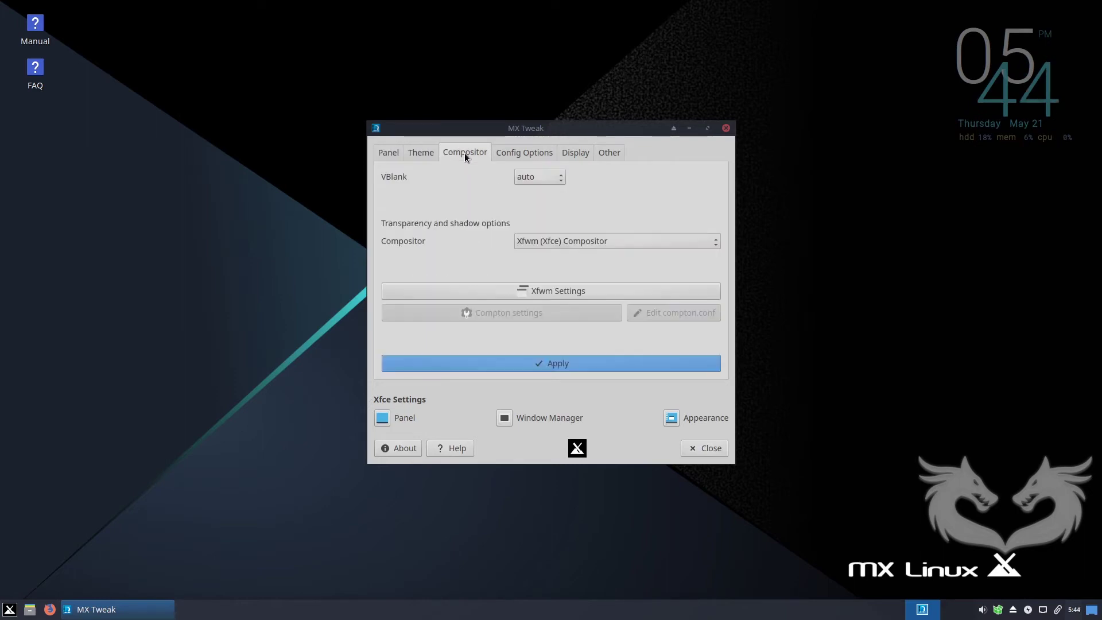
drag(597, 128, 560, 124)
click(381, 149)
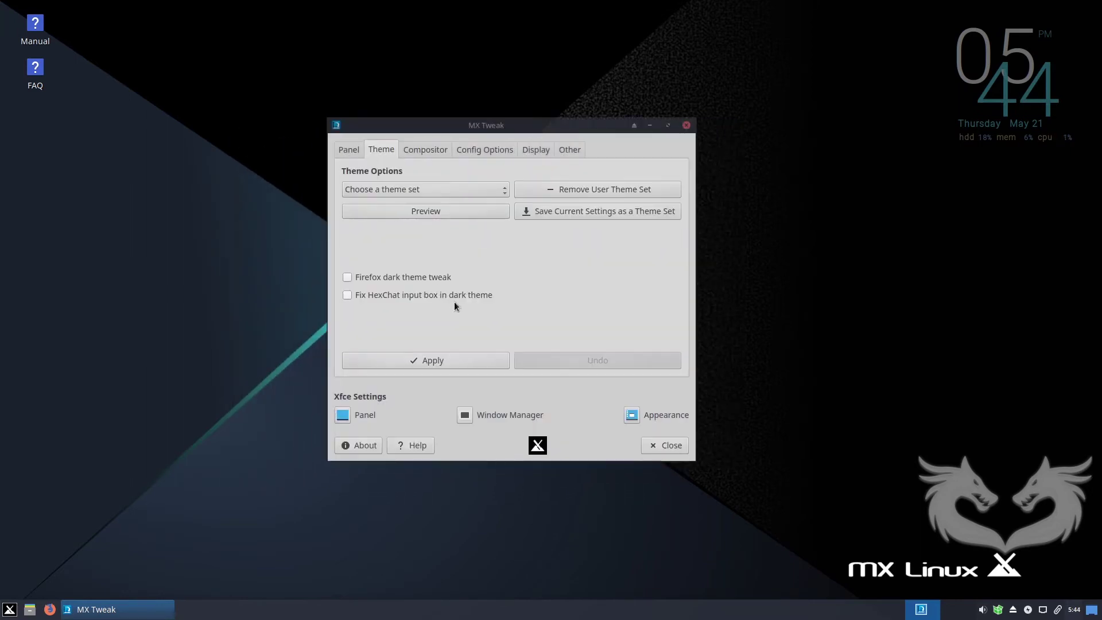
click(662, 446)
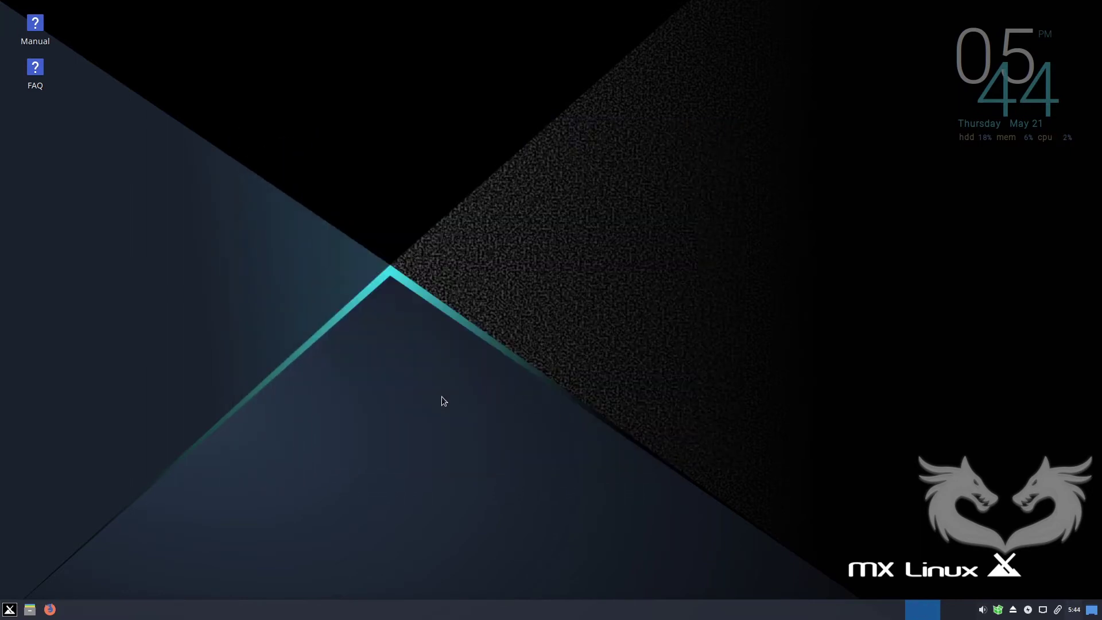
Relaunch MX Tweak by searching 'tw' in the application menu.
click(10, 610)
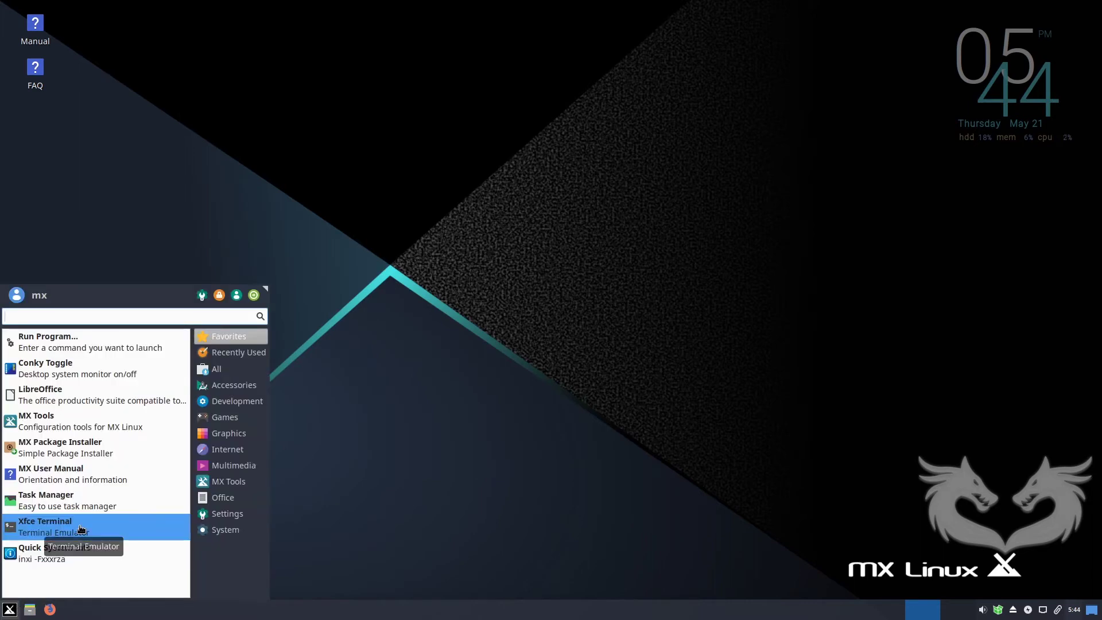
text(tw)
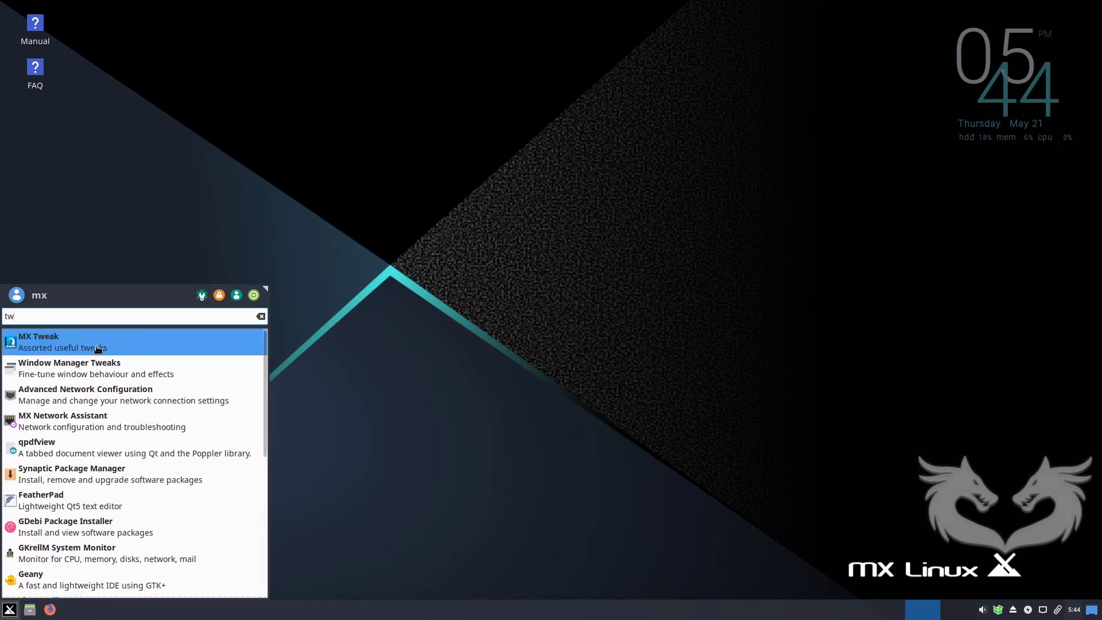
click(97, 348)
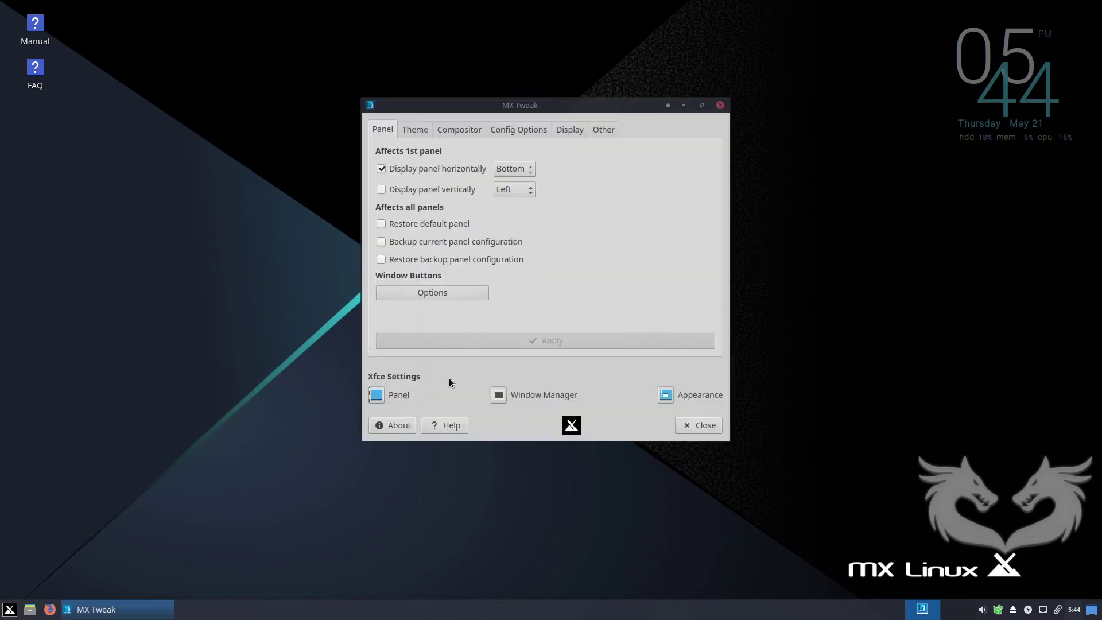
Open the Xfce Appearance settings and box-select the Manual and FAQ desktop icons.
click(665, 394)
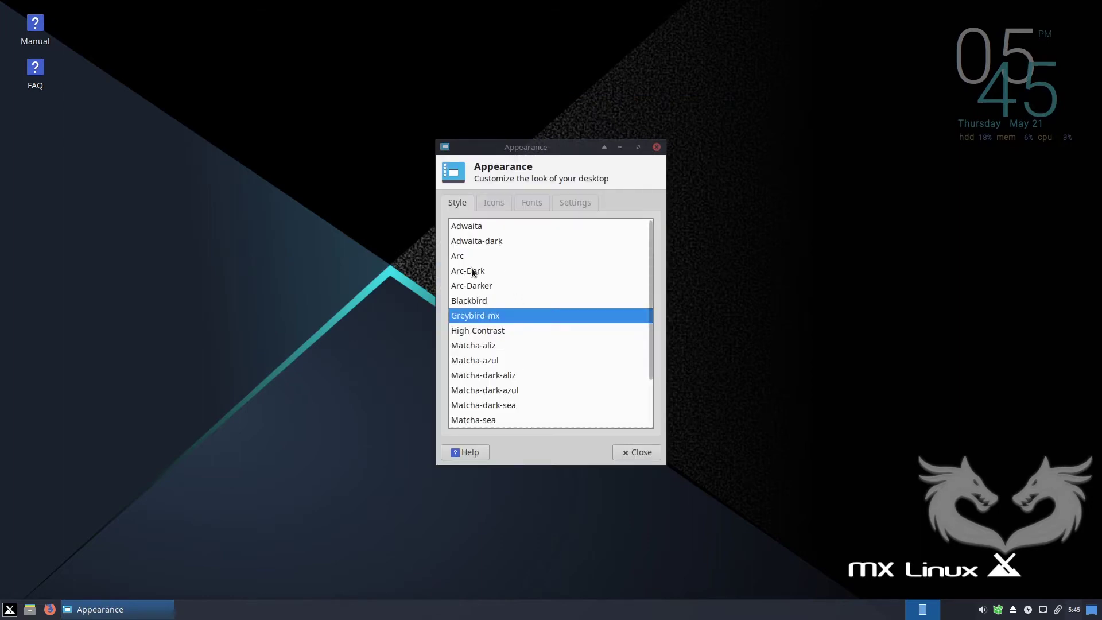
drag(121, 25, 235, 214)
click(213, 286)
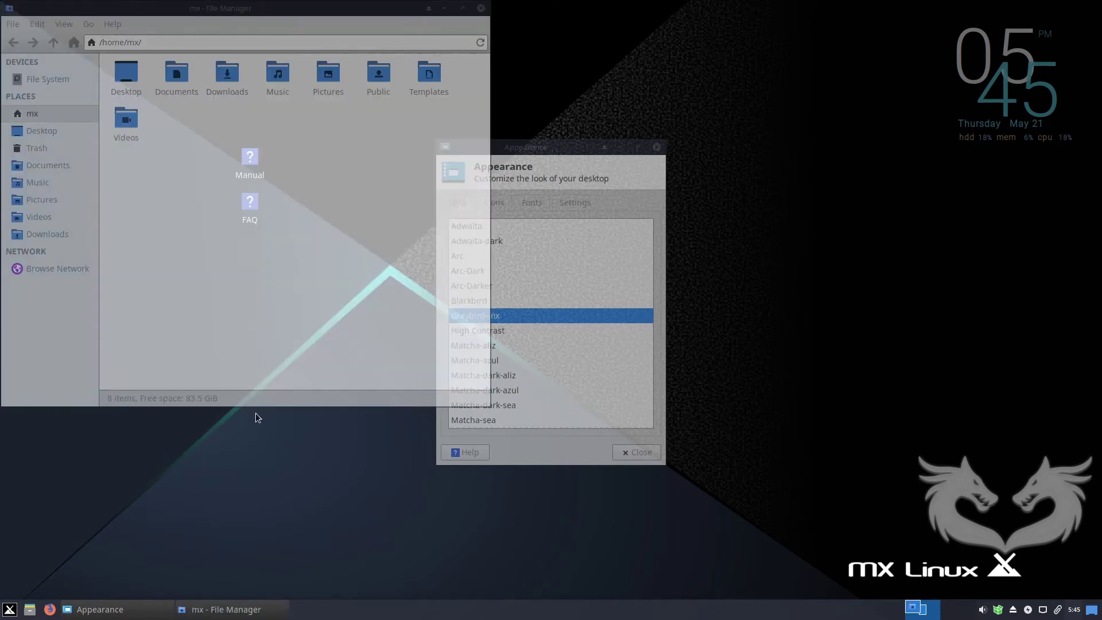
Move the Manual and FAQ desktop files into Documents and open that folder.
drag(286, 6, 665, 52)
drag(301, 122, 555, 125)
double_click(555, 125)
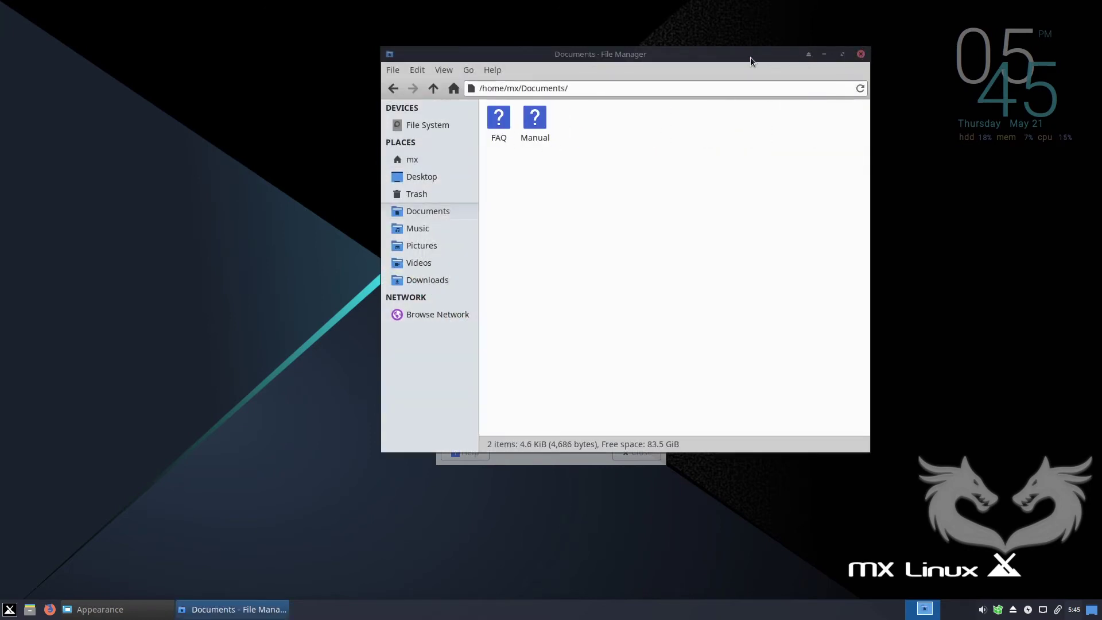
Set the file manager's location selector to Pathbar Style.
click(442, 72)
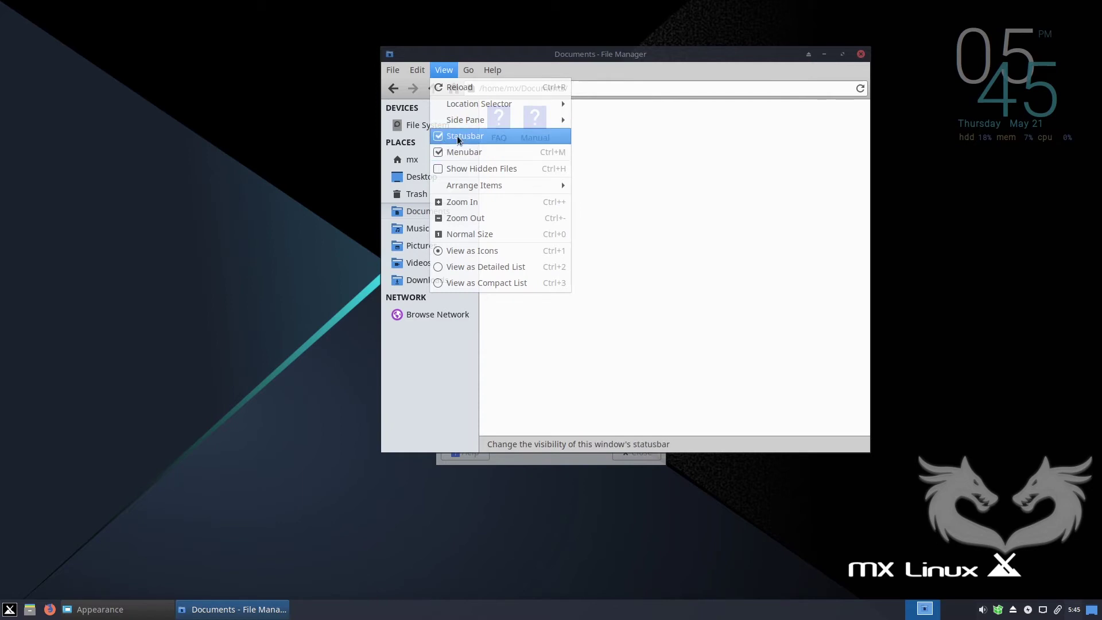
mouse_move(466, 104)
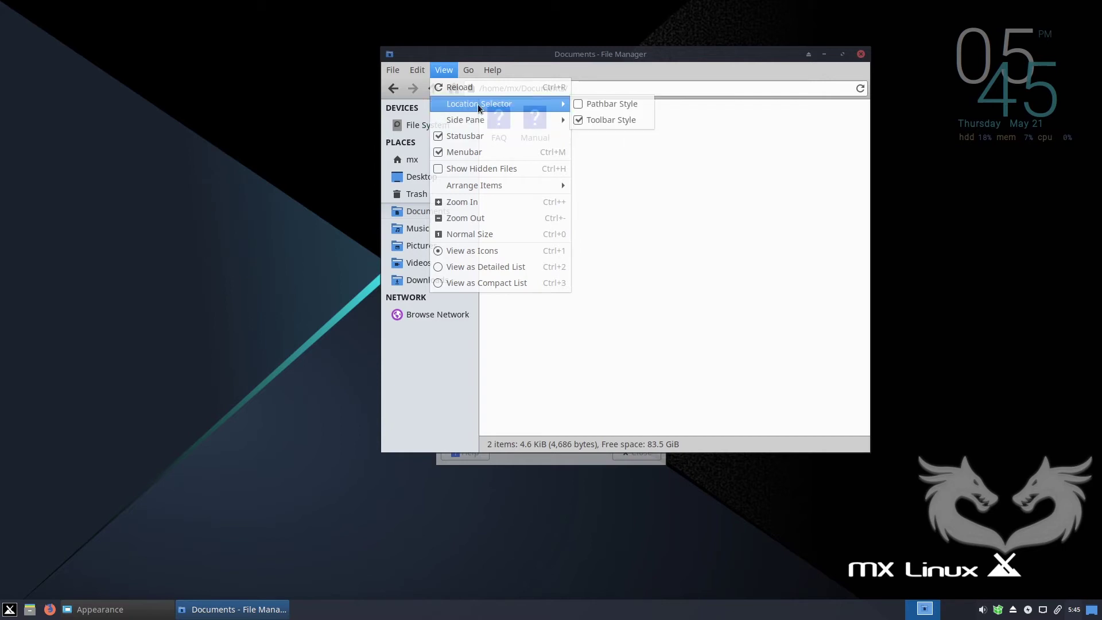
click(578, 107)
Browse between the mx home, Documents and Downloads folders, then close the file manager.
click(491, 87)
click(549, 88)
click(497, 90)
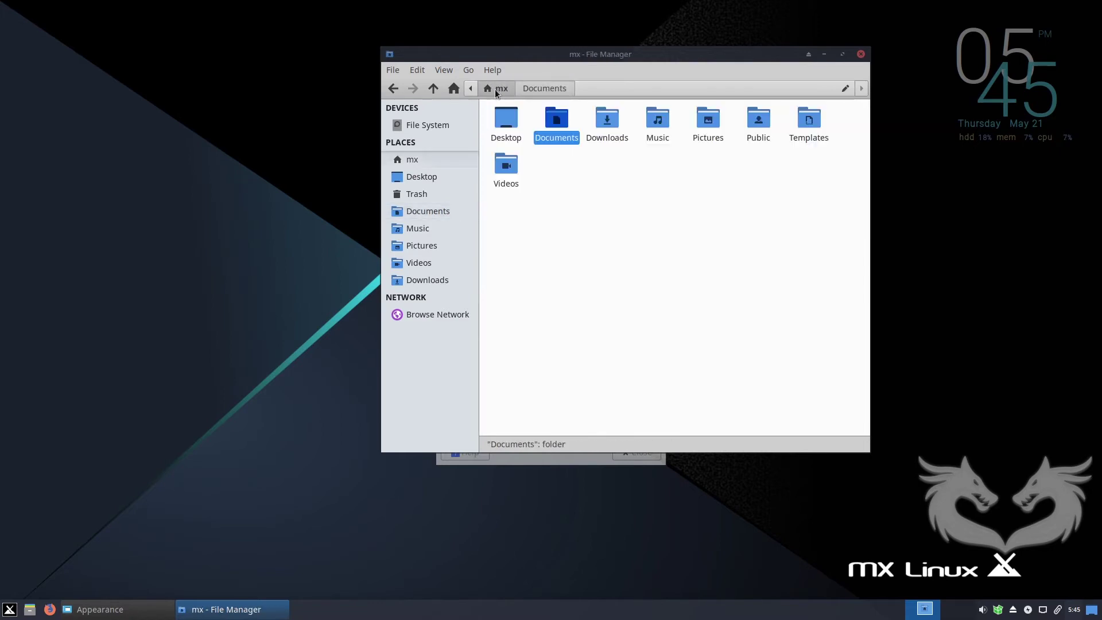
click(569, 88)
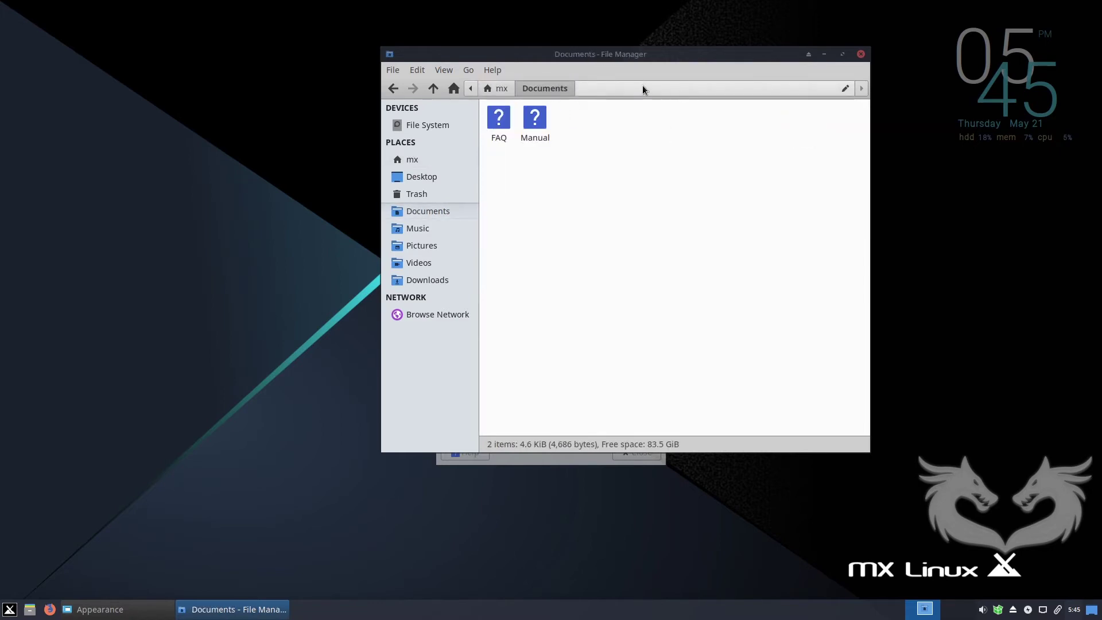
click(500, 89)
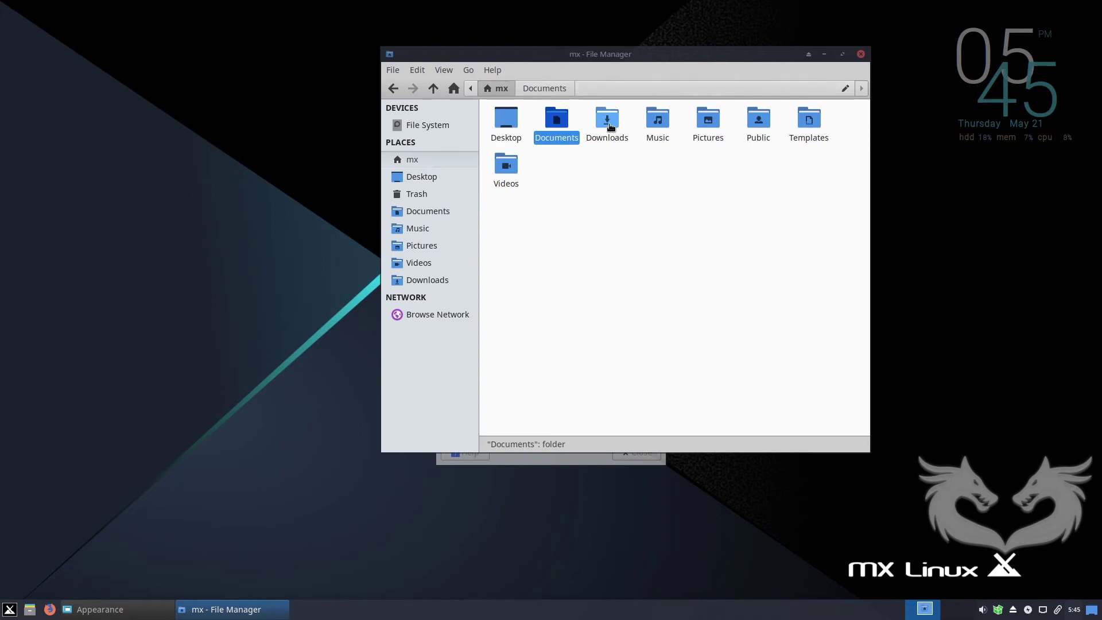
double_click(609, 126)
click(495, 88)
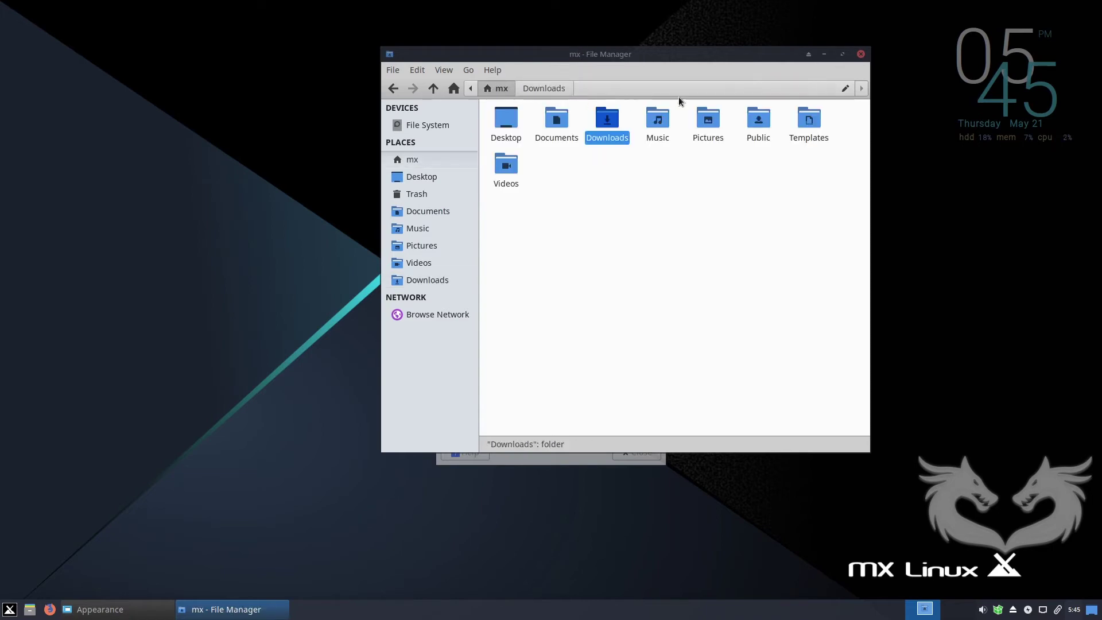
click(861, 54)
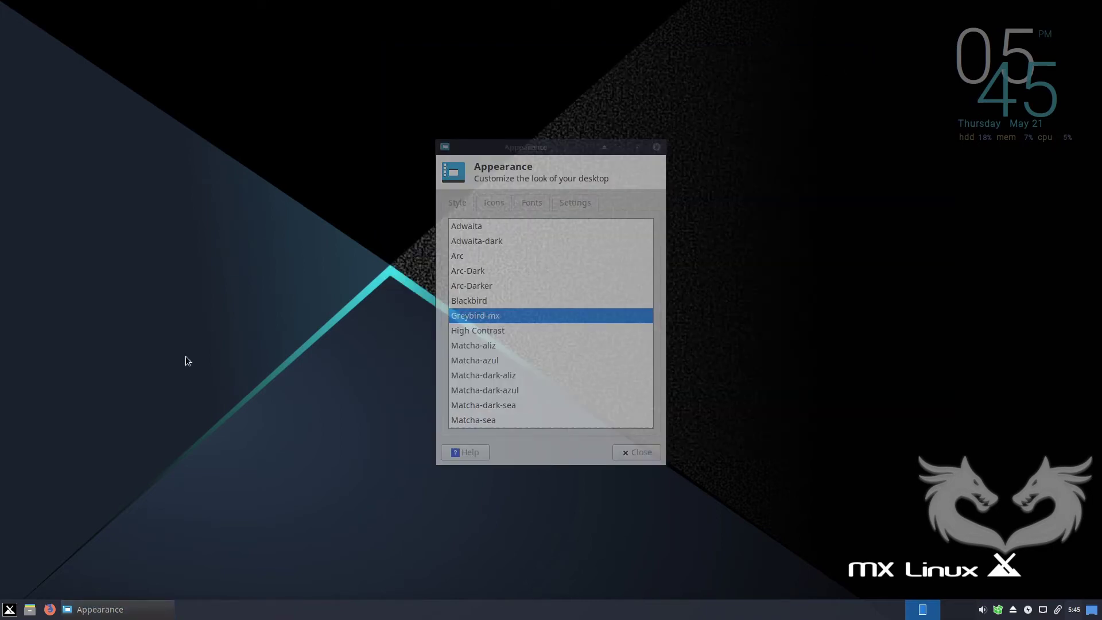
Open a file manager on the home folder and position it beside the Appearance window.
click(30, 609)
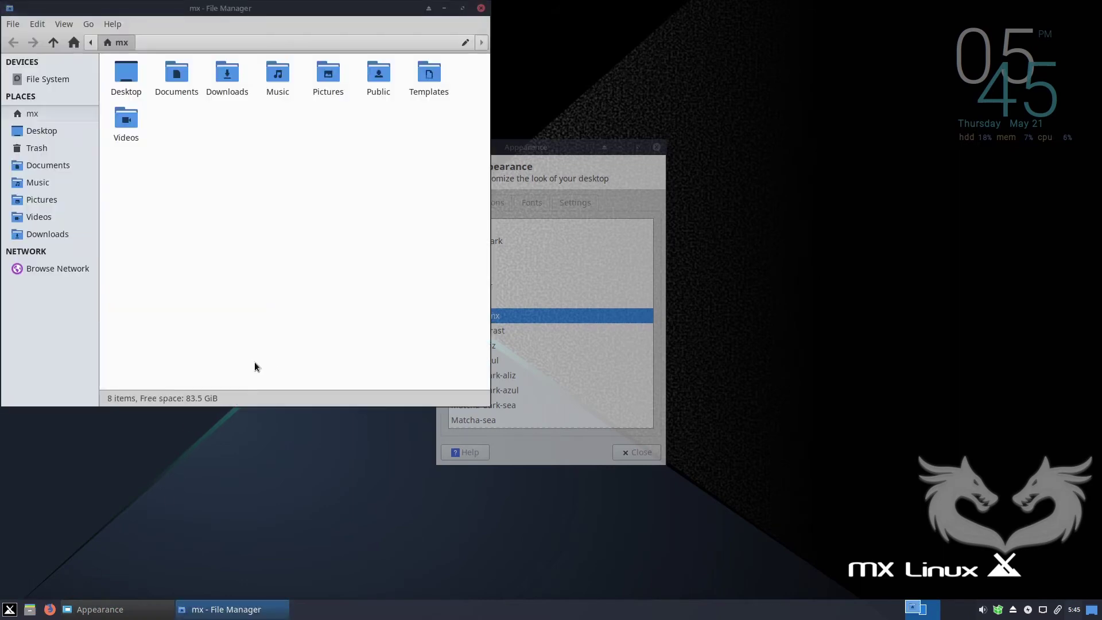
drag(535, 146, 630, 154)
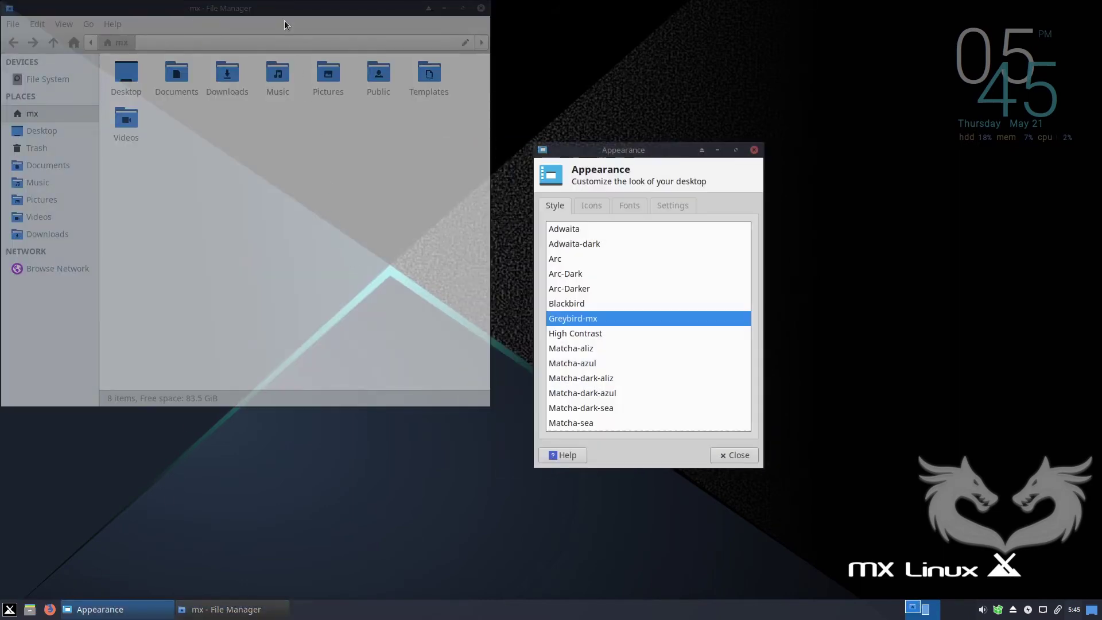
click(283, 22)
drag(283, 13, 311, 48)
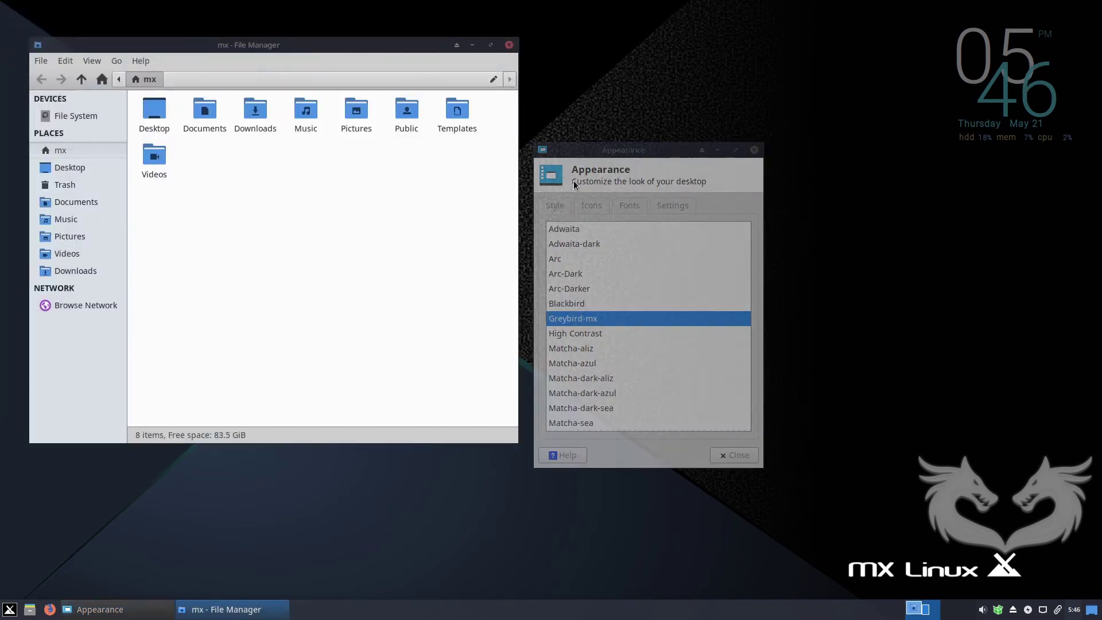
drag(628, 149, 622, 126)
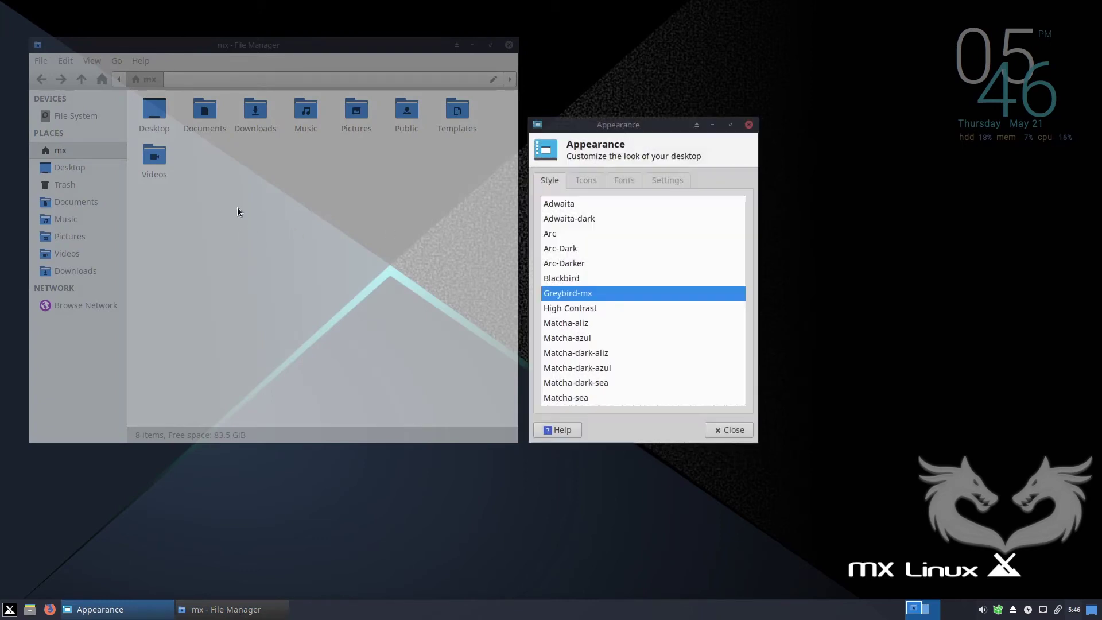
click(219, 194)
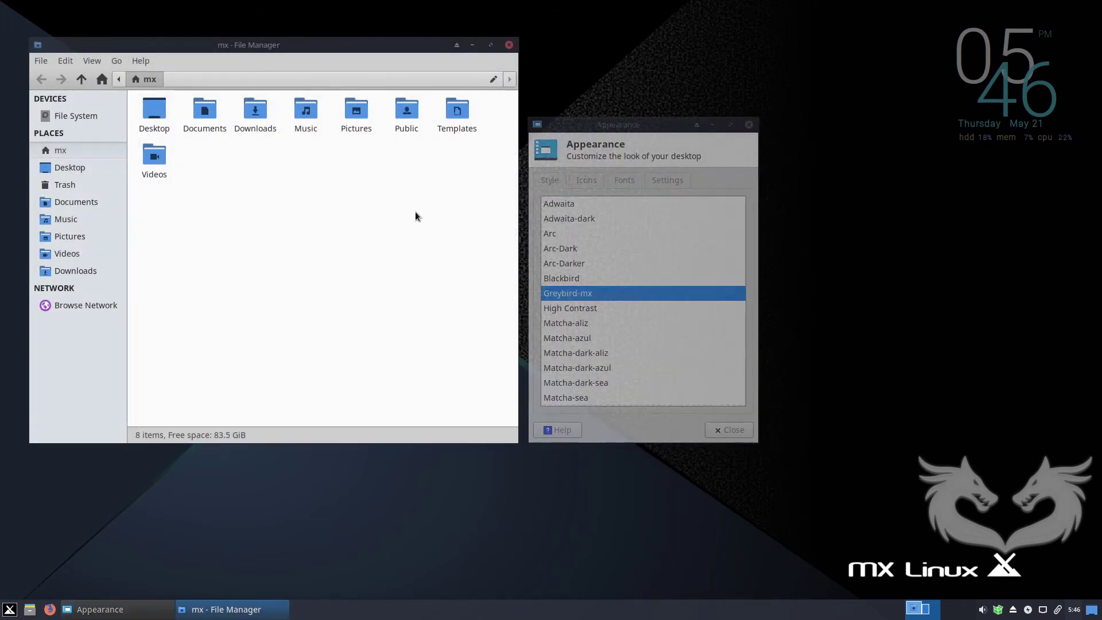
click(645, 121)
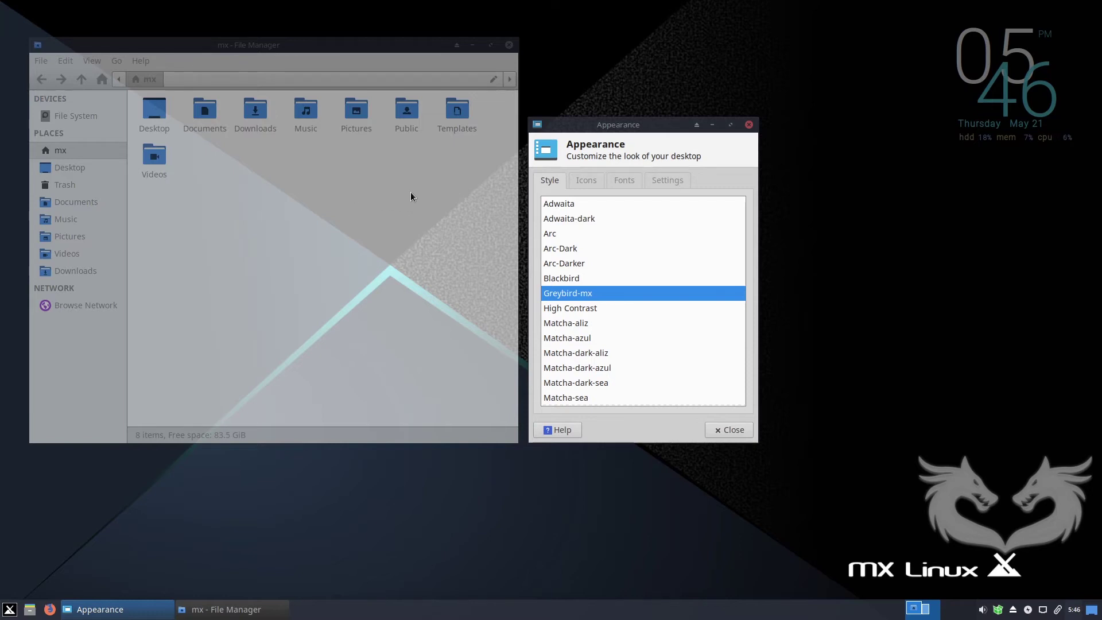
click(325, 61)
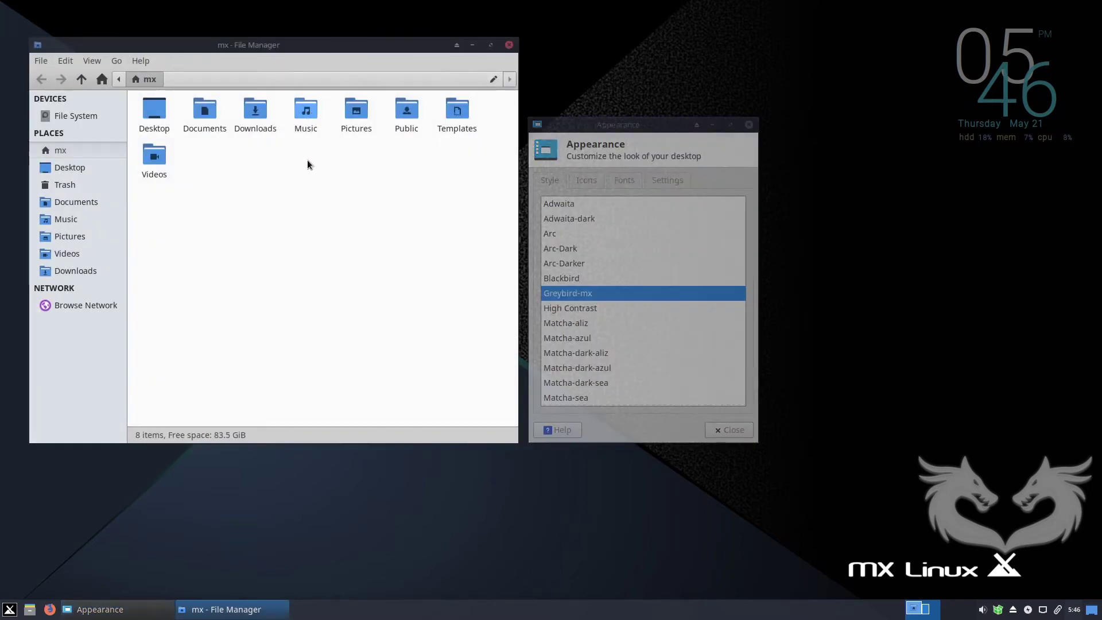
click(614, 123)
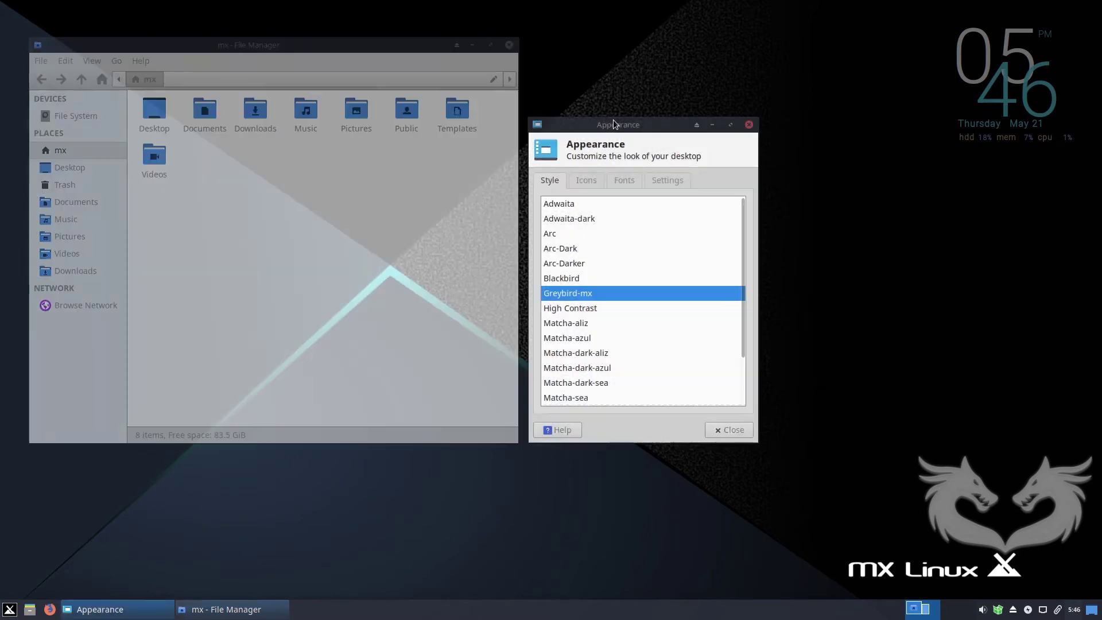
Apply the Arc-Dark style, look over the Fonts and Settings tabs, then close Appearance.
click(564, 247)
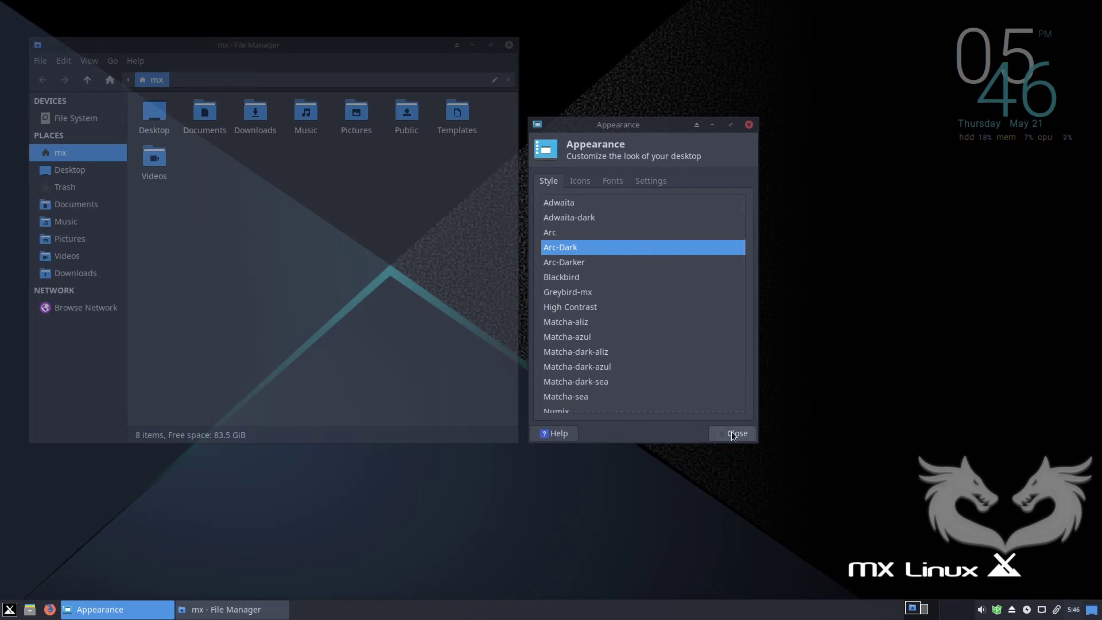
click(612, 181)
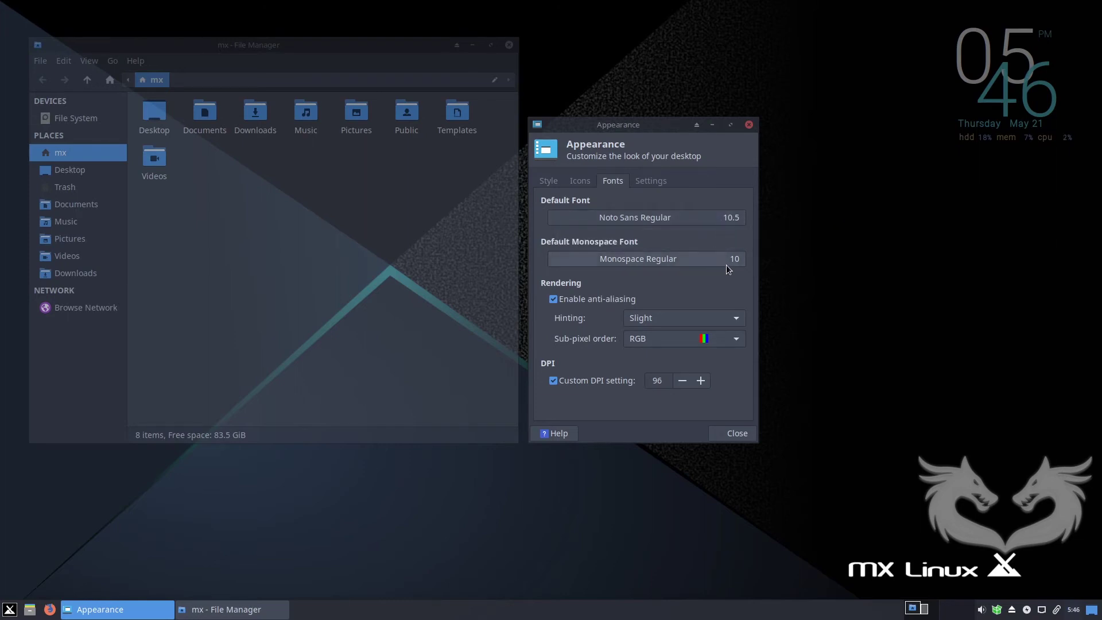
click(647, 182)
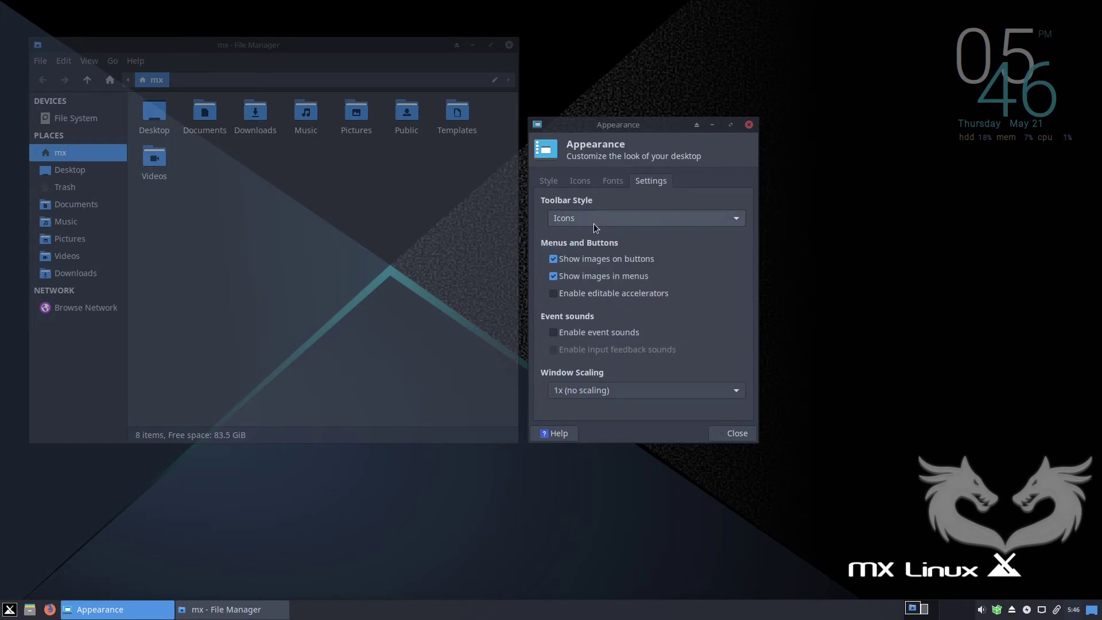
click(615, 181)
click(547, 182)
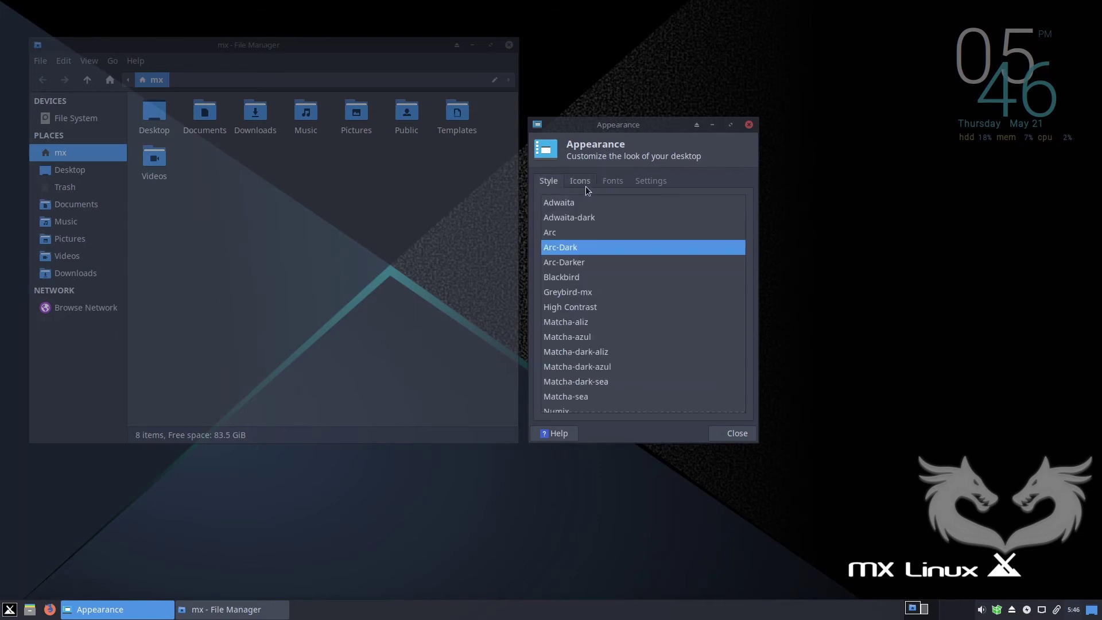
click(748, 125)
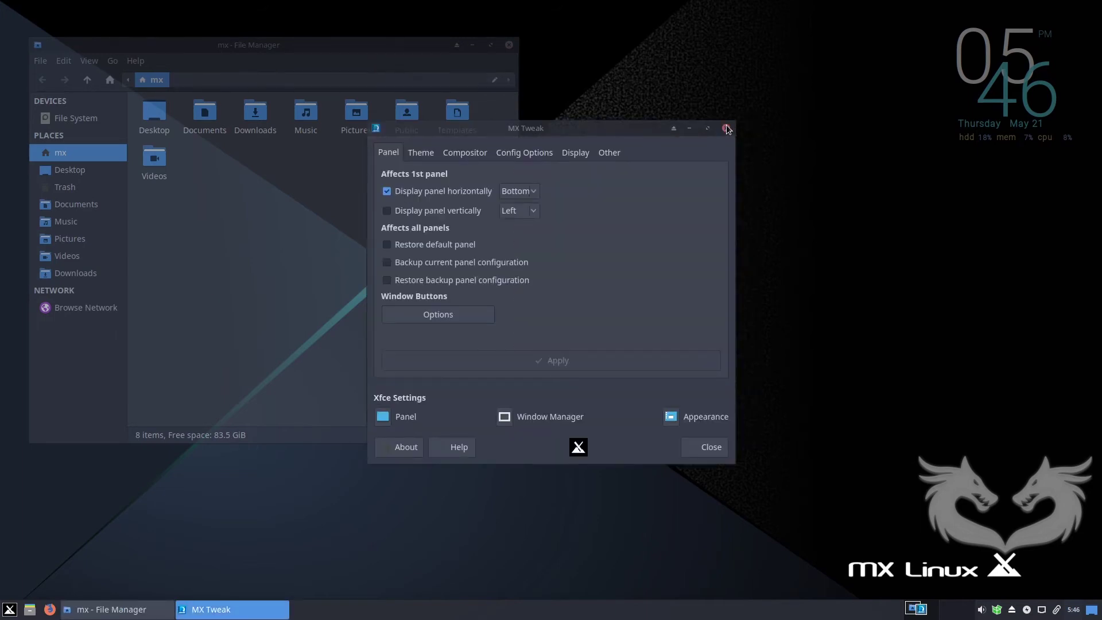
Close MX Tweak and the file manager window.
click(725, 128)
drag(345, 66, 523, 103)
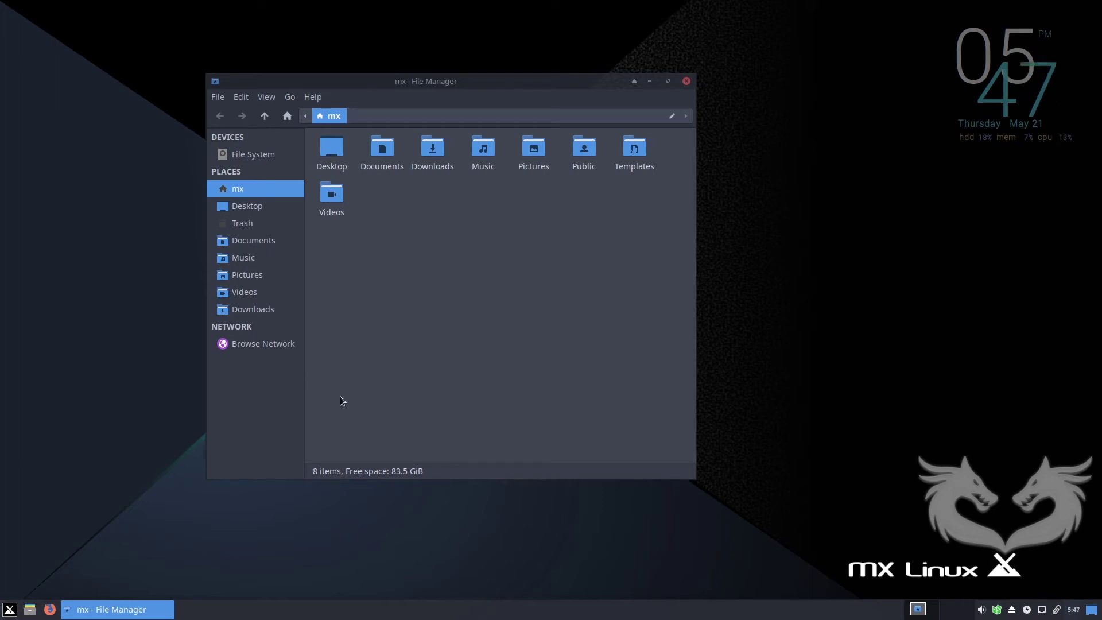
click(686, 82)
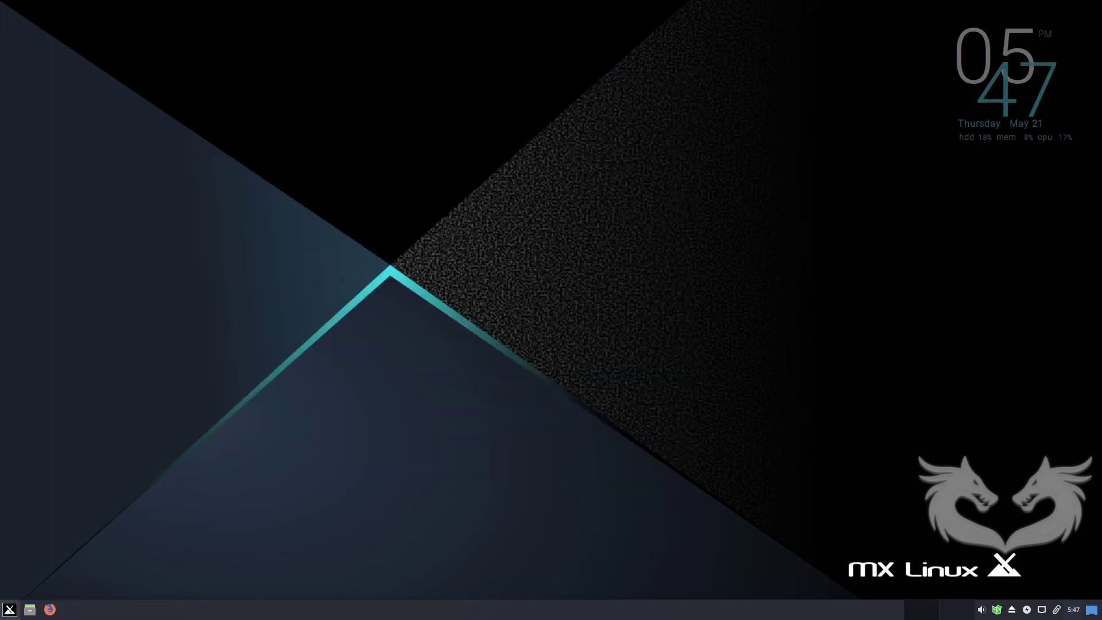
Search 'conky man' in the Whisker Menu and launch Conky Manager.
click(9, 610)
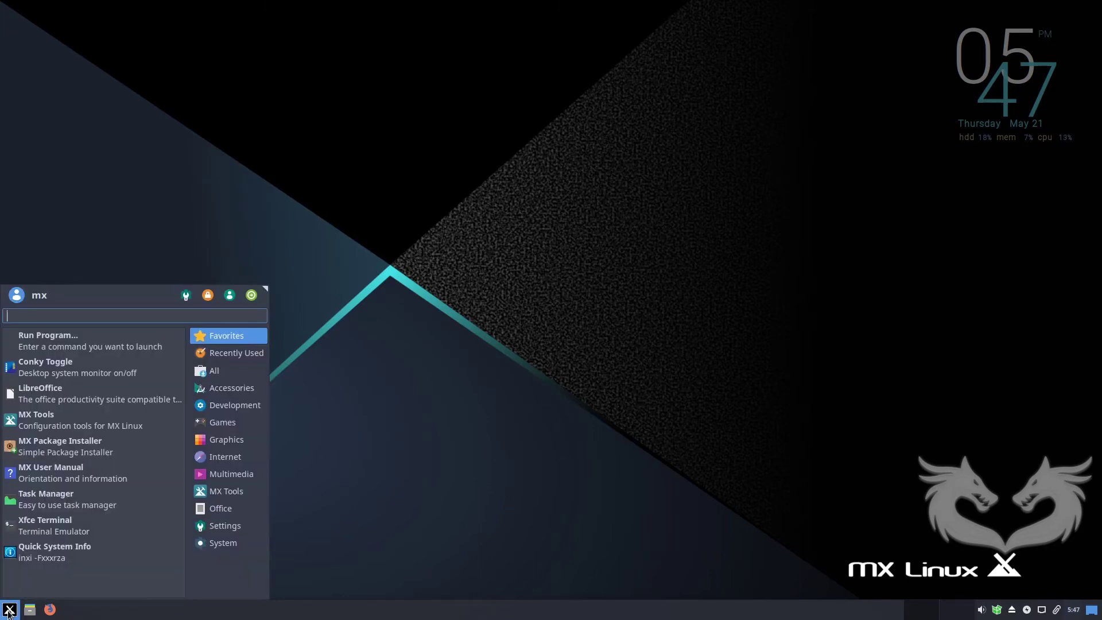
text(con)
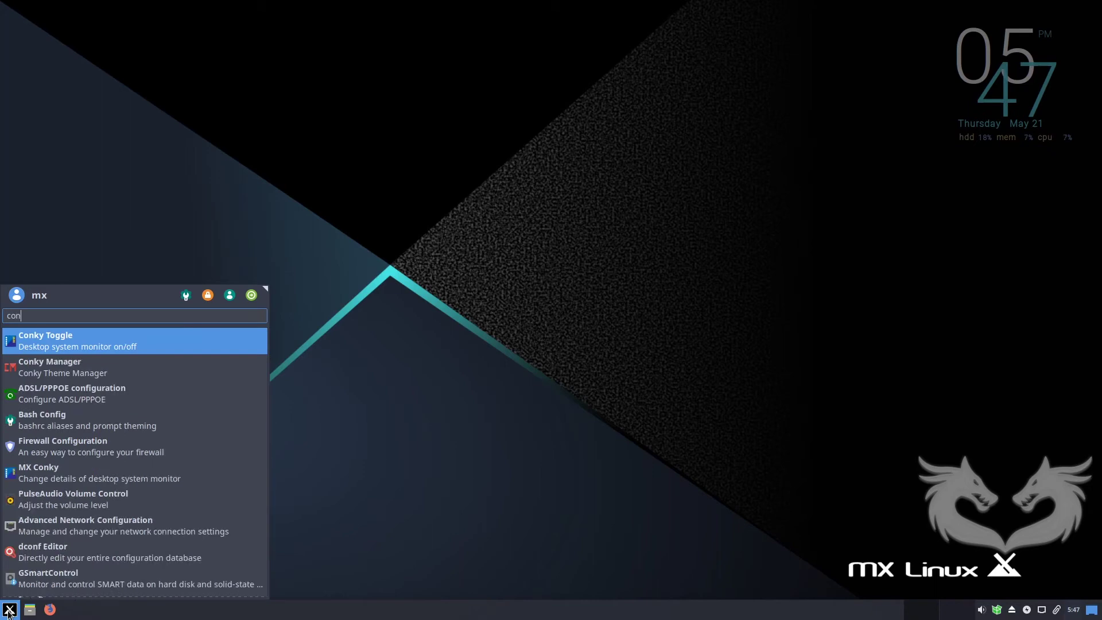
text(ky man)
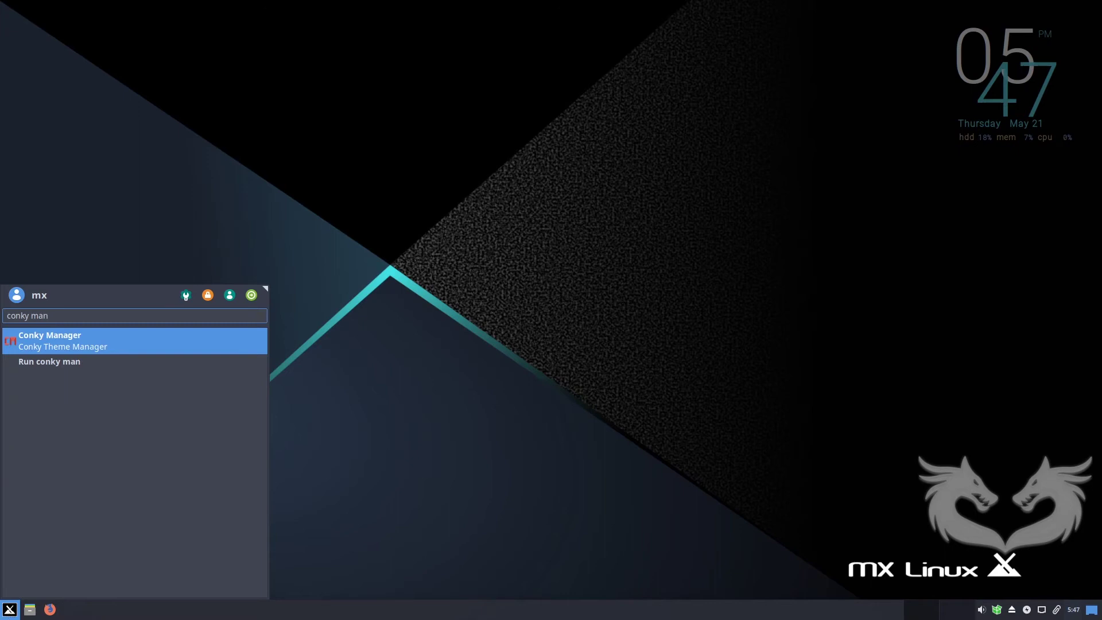
click(53, 339)
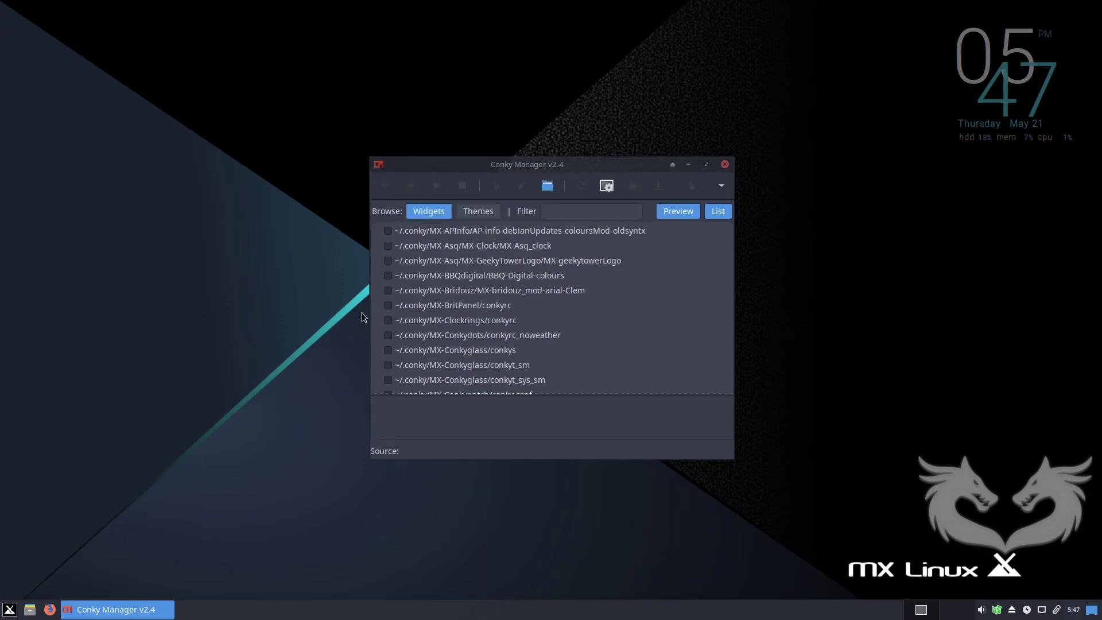
Preview MX-Cowon_blue_roboto, then filter by 'mi' and enable the MX-MIUI flip-clock widget.
scroll(414, 294, down, 1)
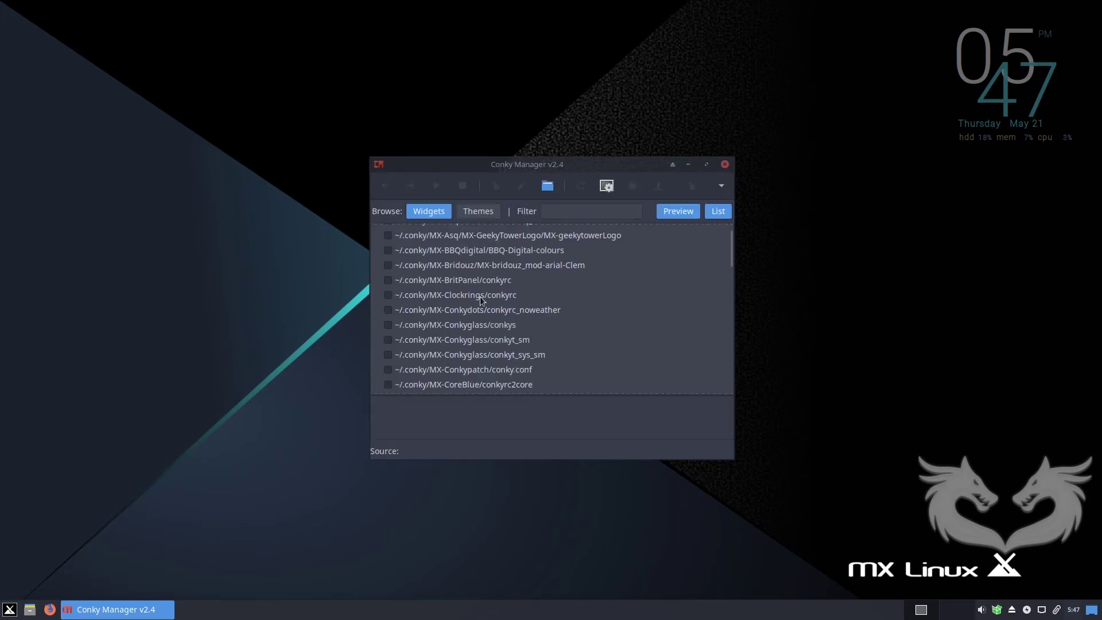
drag(730, 250, 736, 298)
click(388, 269)
mouse_move(731, 282)
mouse_down()
mouse_move(739, 373)
mouse_move(718, 263)
mouse_move(721, 276)
mouse_up()
click(577, 212)
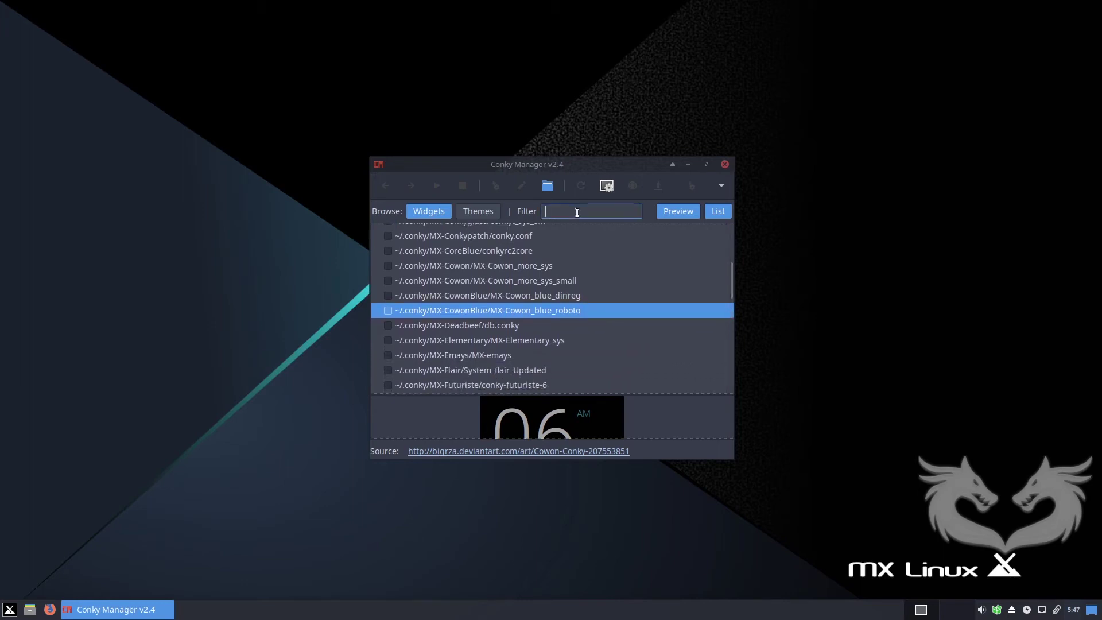
text(mi)
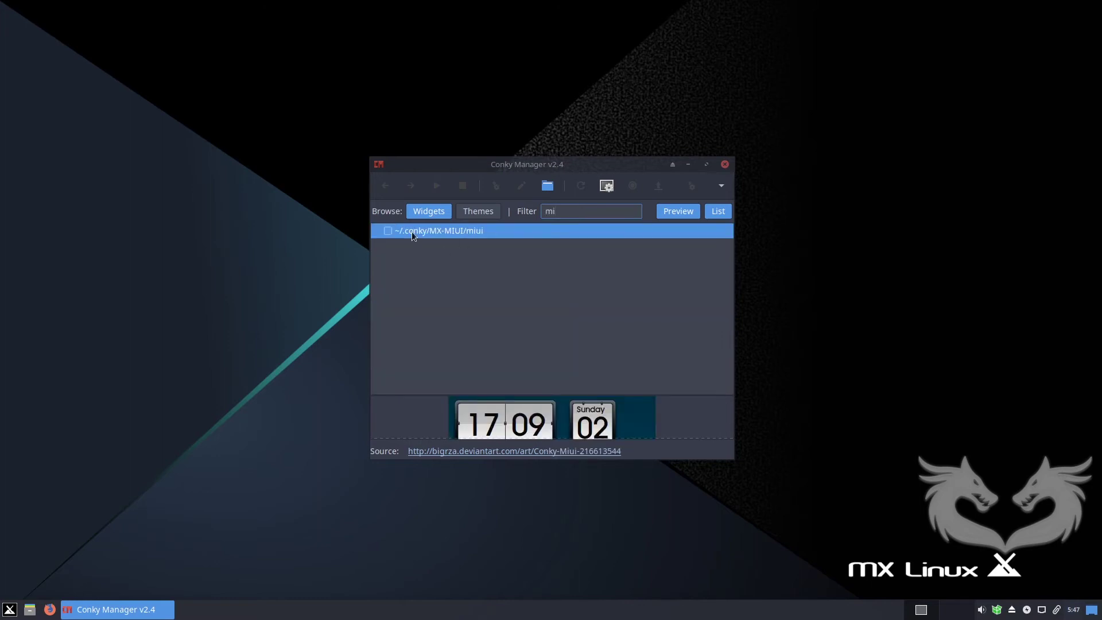
click(387, 230)
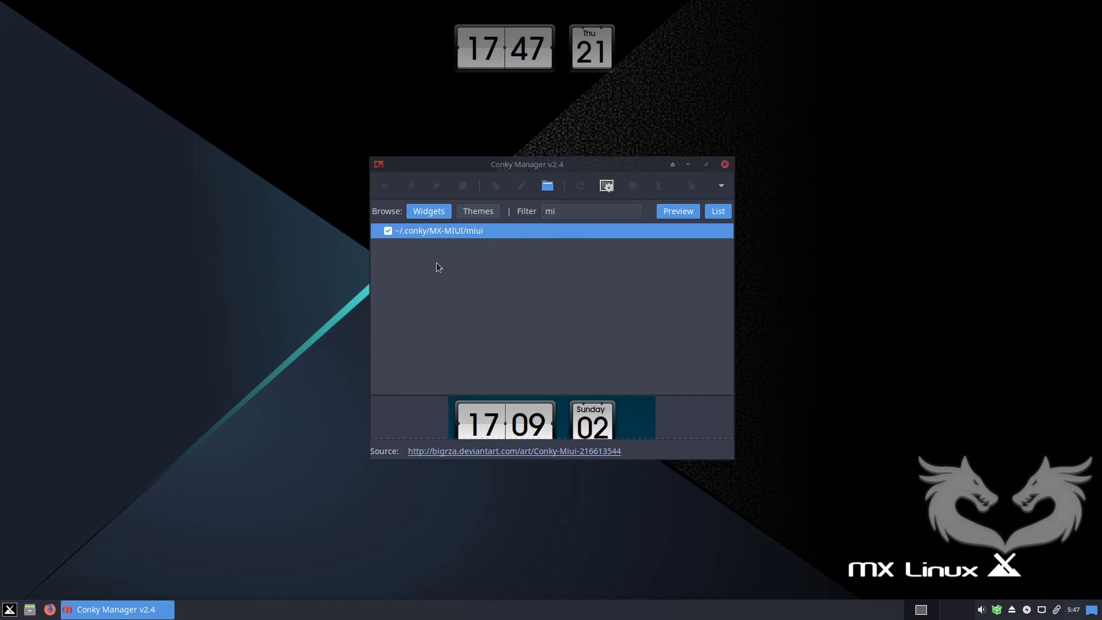
Clear the filter and try the MX-Semplice and MX-Semplice_sys widgets, turning off RelojPack Vertical.
click(562, 212)
key(BackSpace)
key(BackSpace)
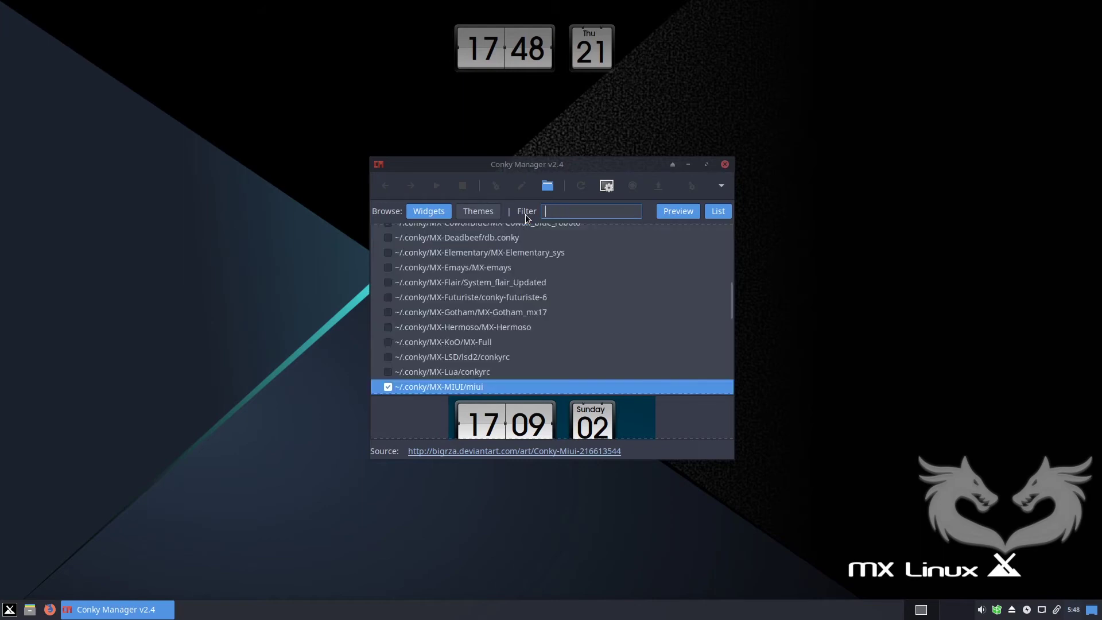
scroll(463, 283, up, 3)
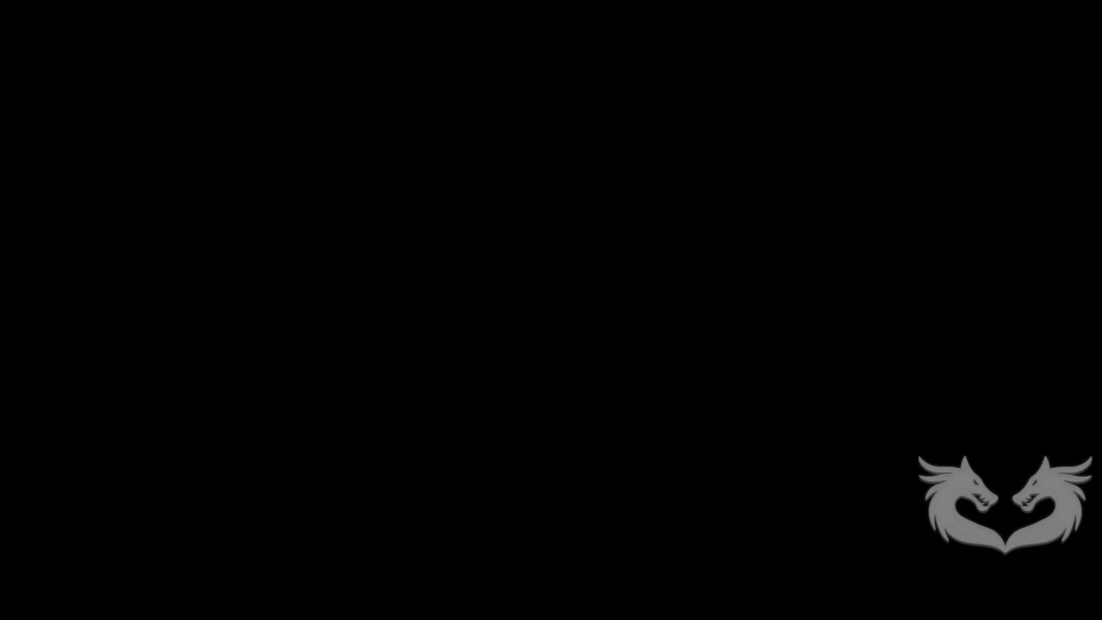
key(space)
key(Down)
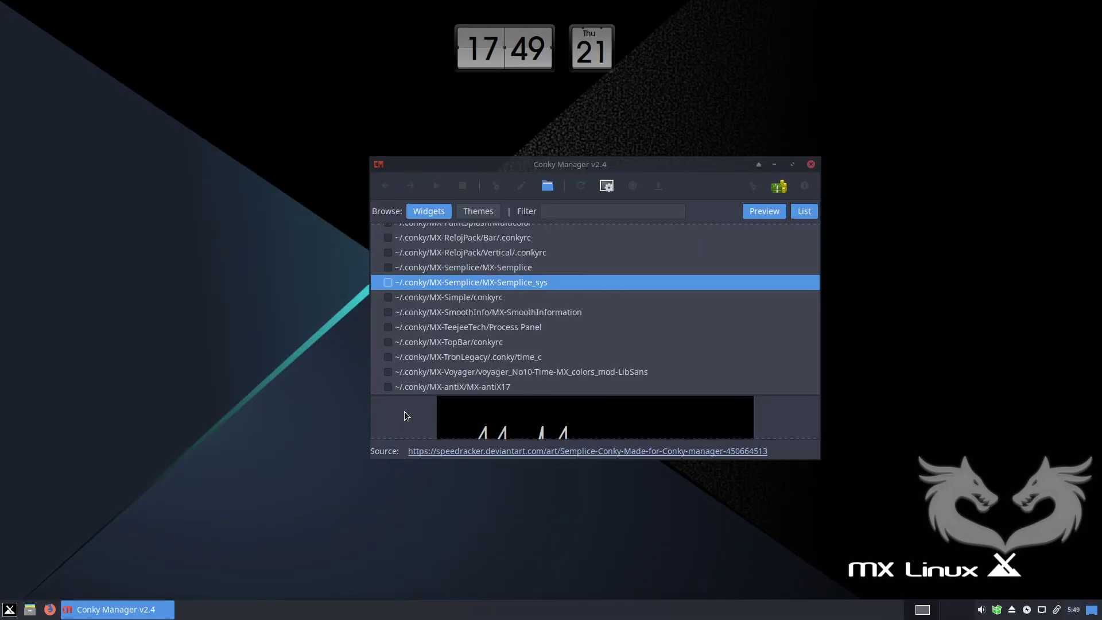
key(space)
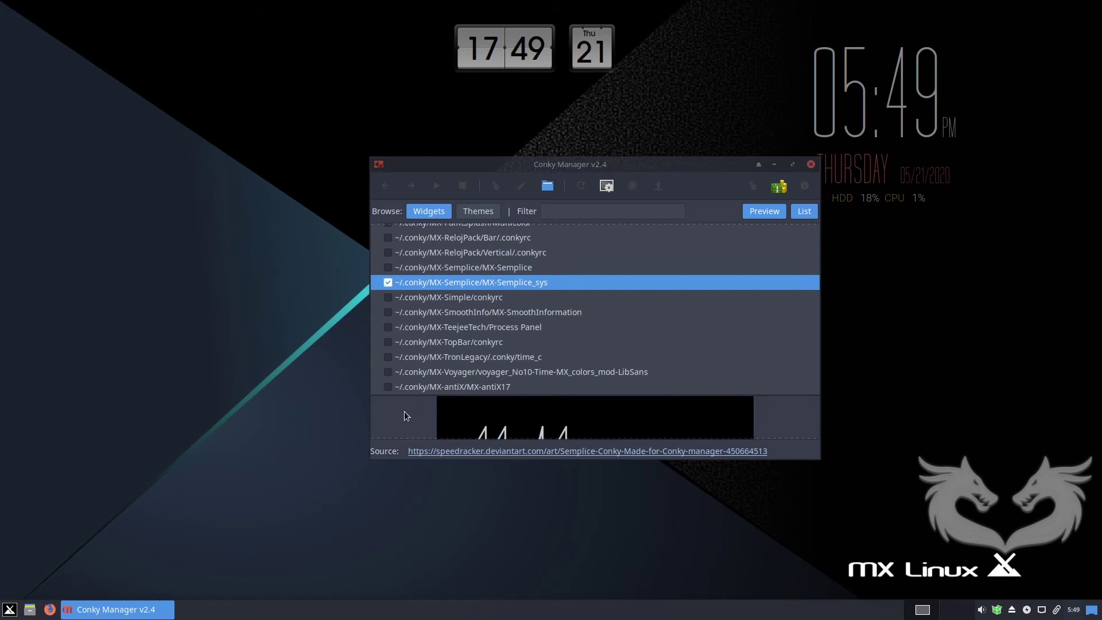
drag(669, 166, 463, 229)
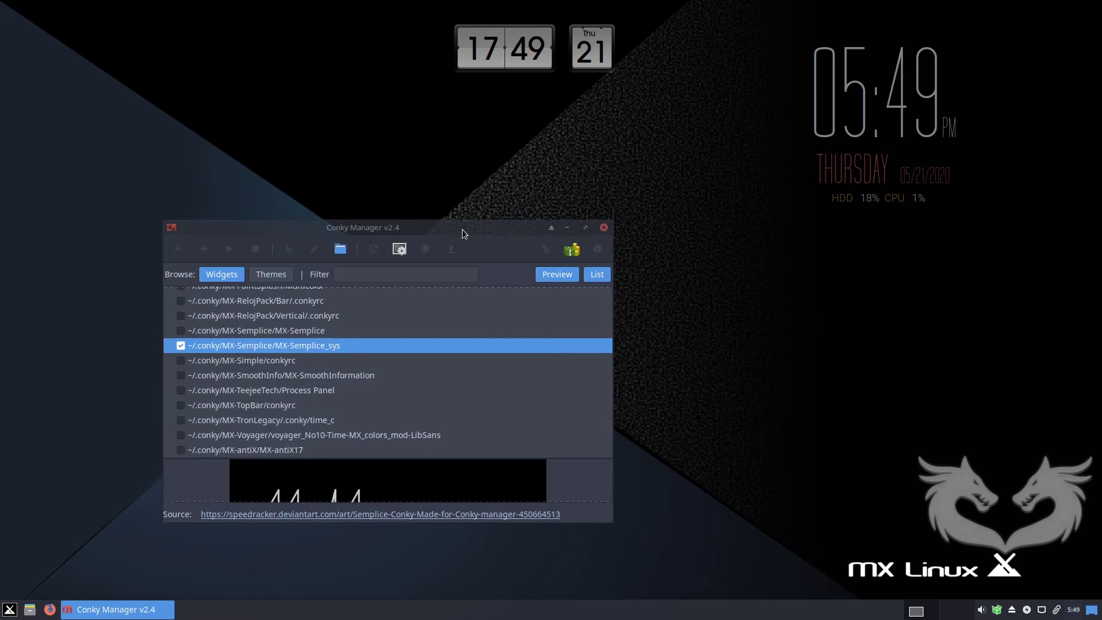
key(space)
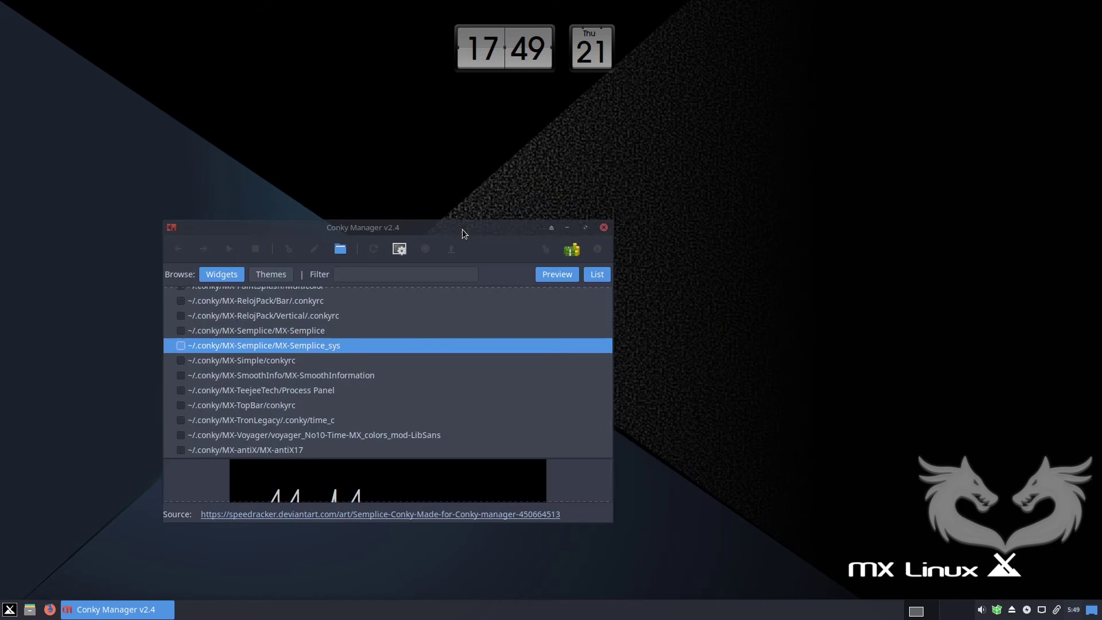
key(Up)
key(space)
key(space)
key(Up)
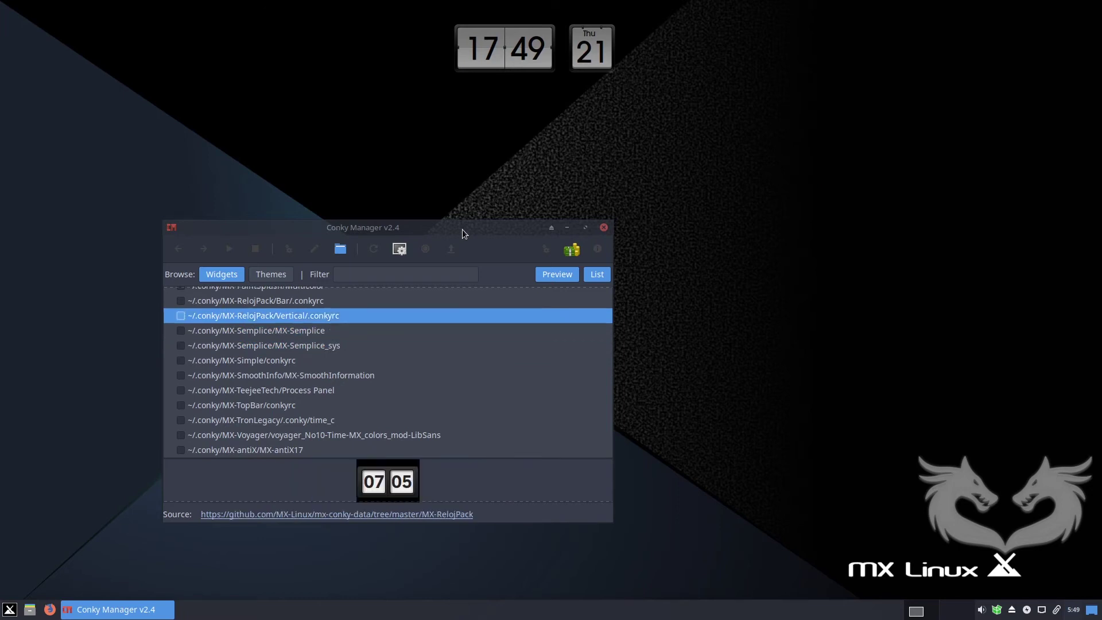
key(space)
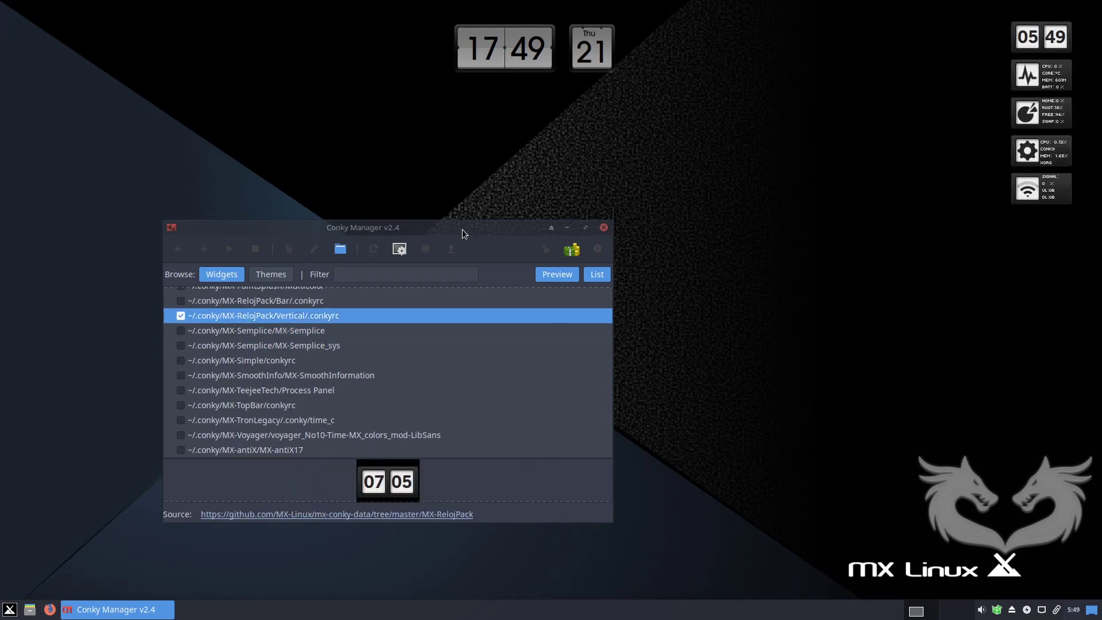
key(space)
Try PaintSplash Multicolor, Notify, MyFirst, MySysInfoConky, qlocktwo, ManyRoads and date-time widgets, then turn each off.
key(Up)
key(Up)
key(space)
key(space)
key(Up)
key(space)
key(Up)
key(Down)
key(space)
key(Up)
key(space)
key(space)
key(Up)
key(space)
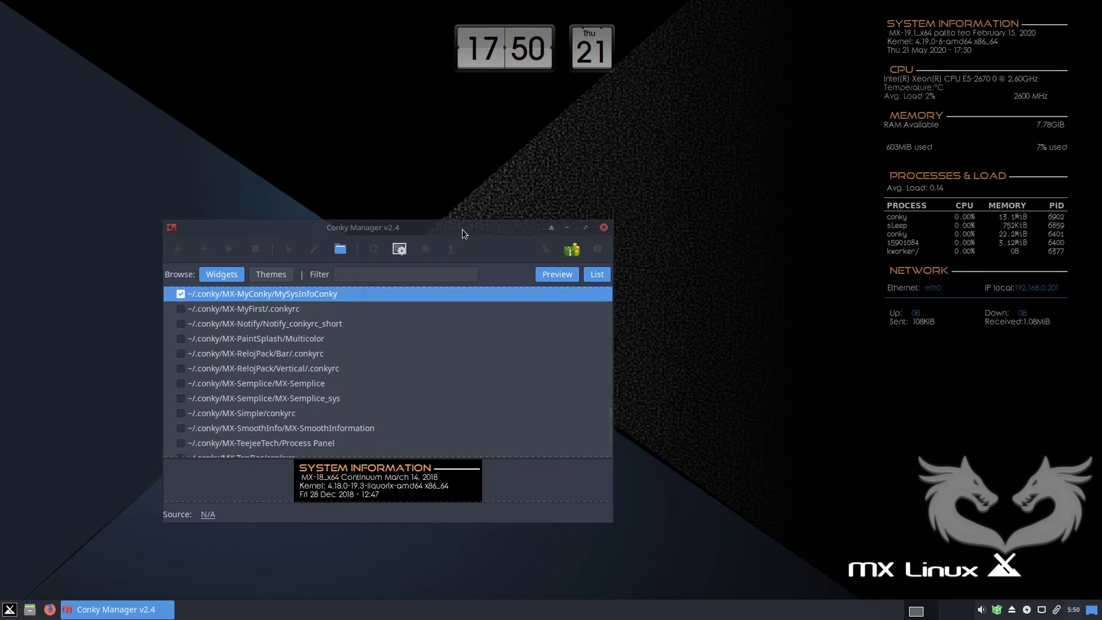
key(space)
key(Up)
key(space)
key(space)
key(Up)
key(space)
key(space)
key(Up)
key(space)
key(space)
key(Up)
key(space)
key(space)
key(Up)
key(space)
key(space)
key(Up)
key(space)
key(space)
key(Up)
Try the MX-Lua, Gotham, Futuriste, Flair and CowonBlue clock widgets, turning each back off.
key(Up)
key(space)
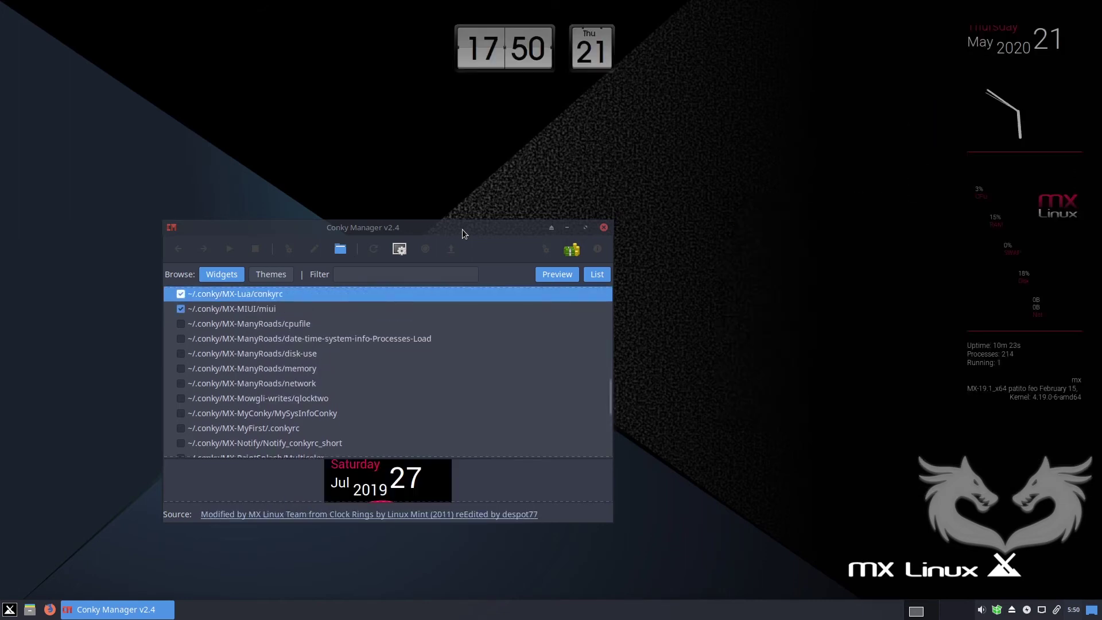
key(space)
key(Up)
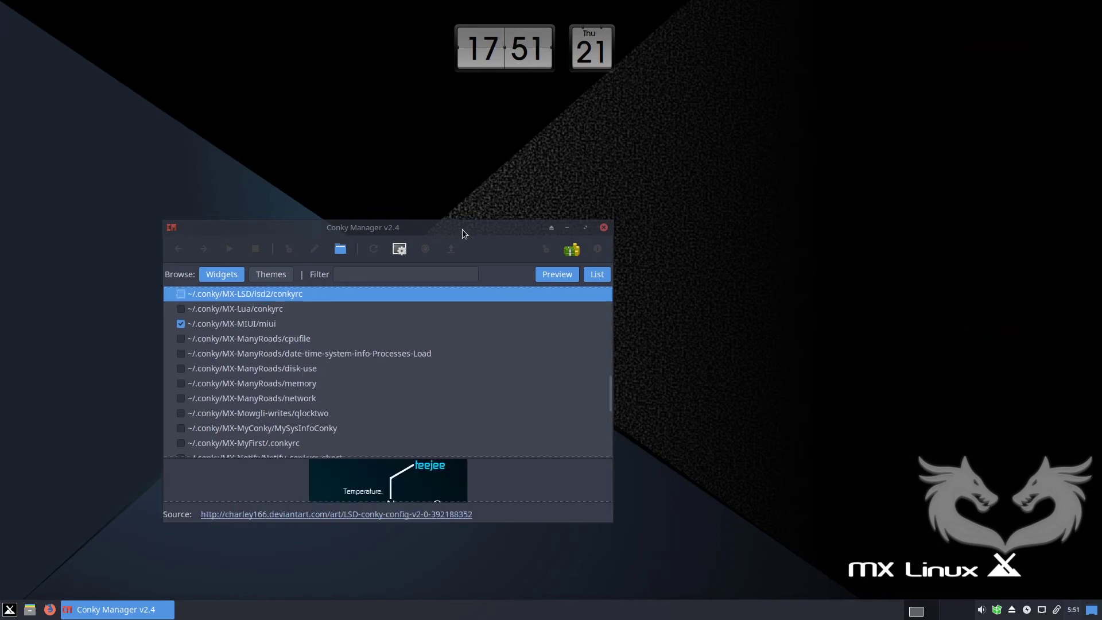
key(Up)
key(space)
key(space)
key(Up)
key(space)
key(space)
key(Up)
key(space)
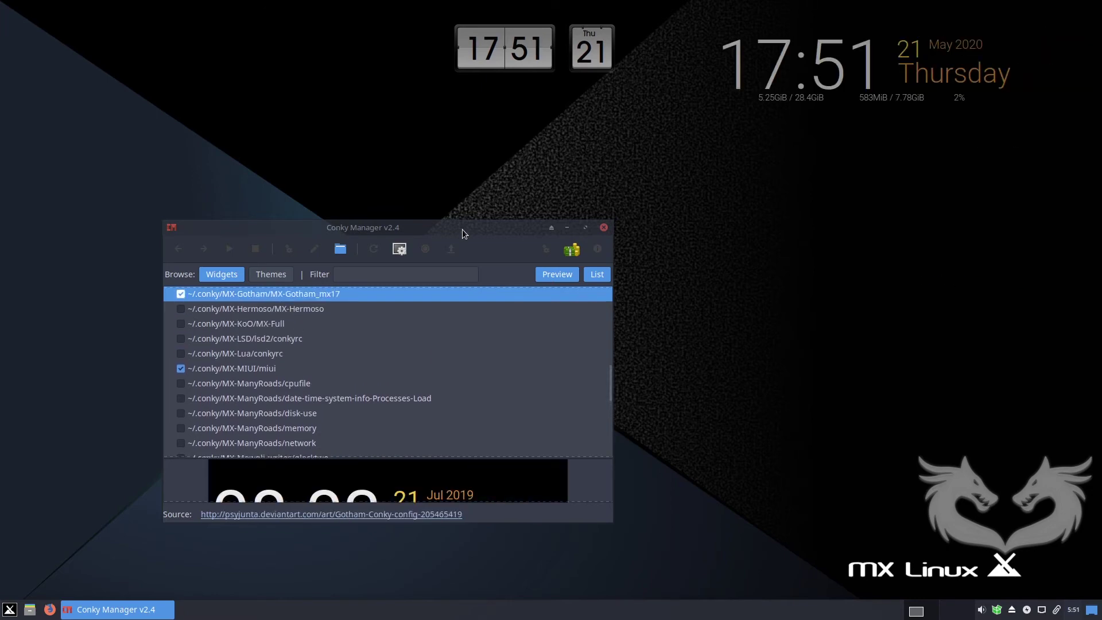
key(Up)
key(space)
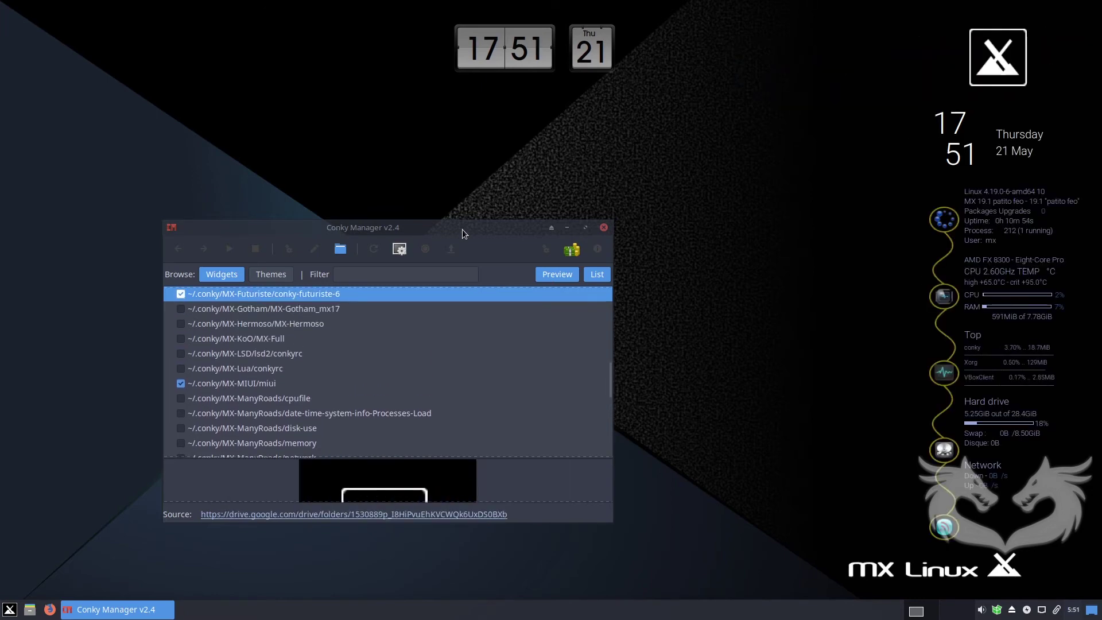
key(space)
key(Down)
key(Down)
key(Down)
key(Down)
key(Down)
key(Down)
key(space)
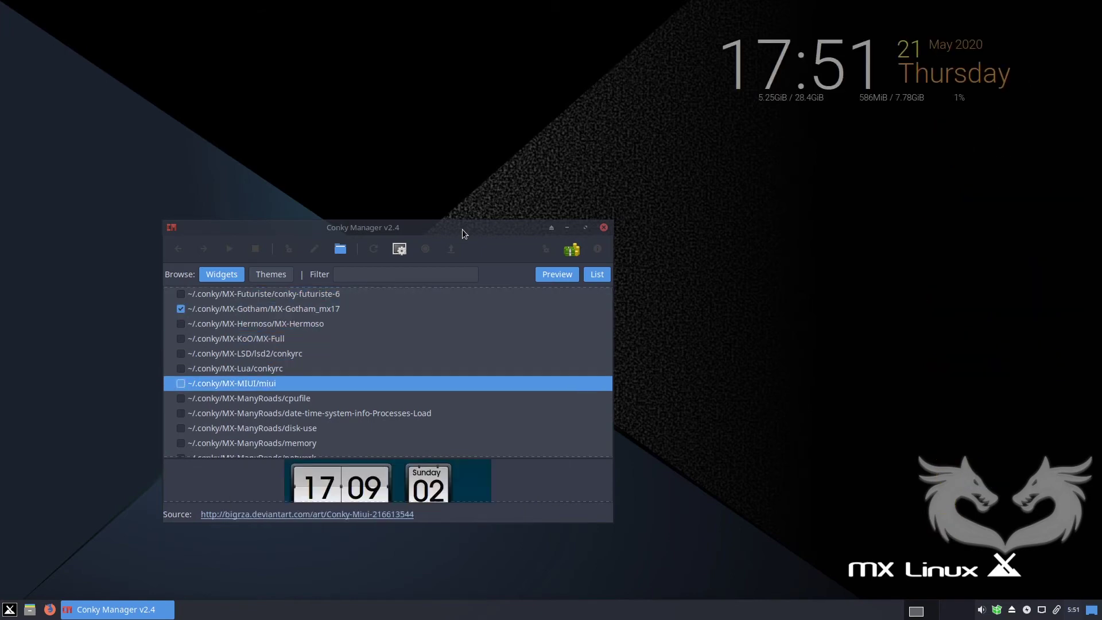
key(Up)
key(Up)
key(Up)
key(Up)
key(Up)
key(Up)
key(space)
key(space)
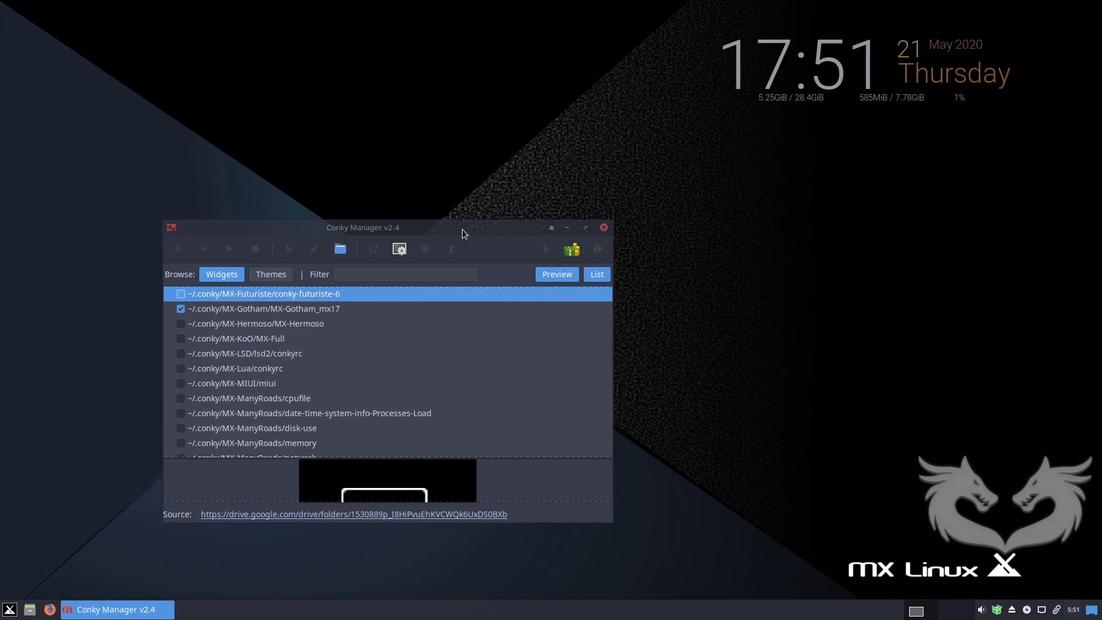
key(space)
key(space)
key(Up)
key(Down)
key(Down)
key(space)
key(Up)
key(space)
key(space)
key(Up)
key(Up)
key(Up)
key(Up)
key(Up)
key(space)
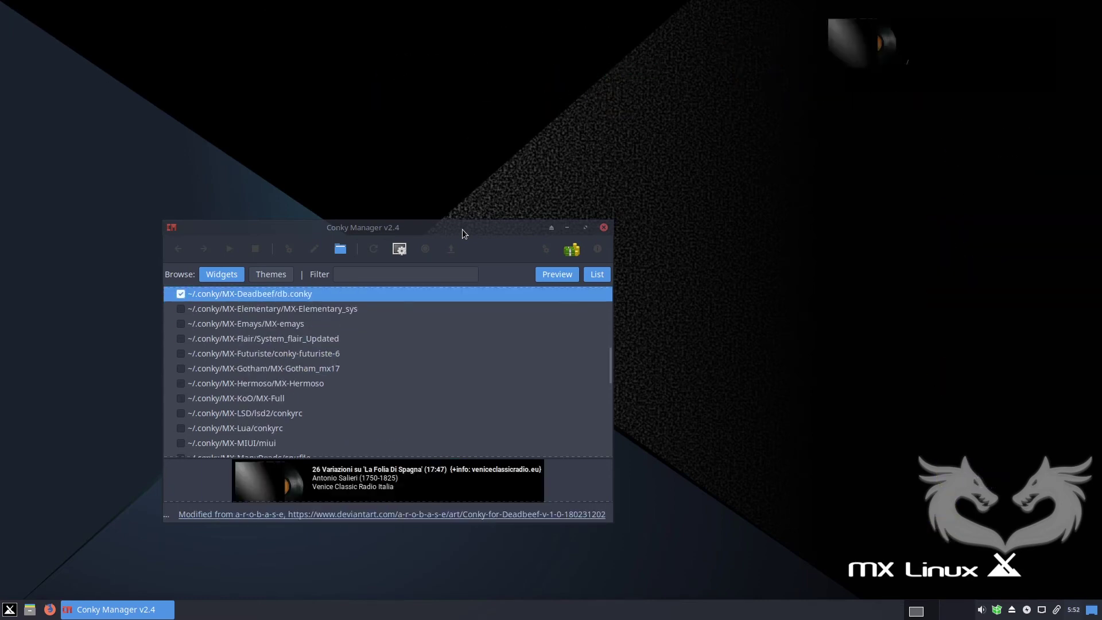
key(space)
key(Up)
key(Up)
key(Up)
key(space)
key(Up)
key(space)
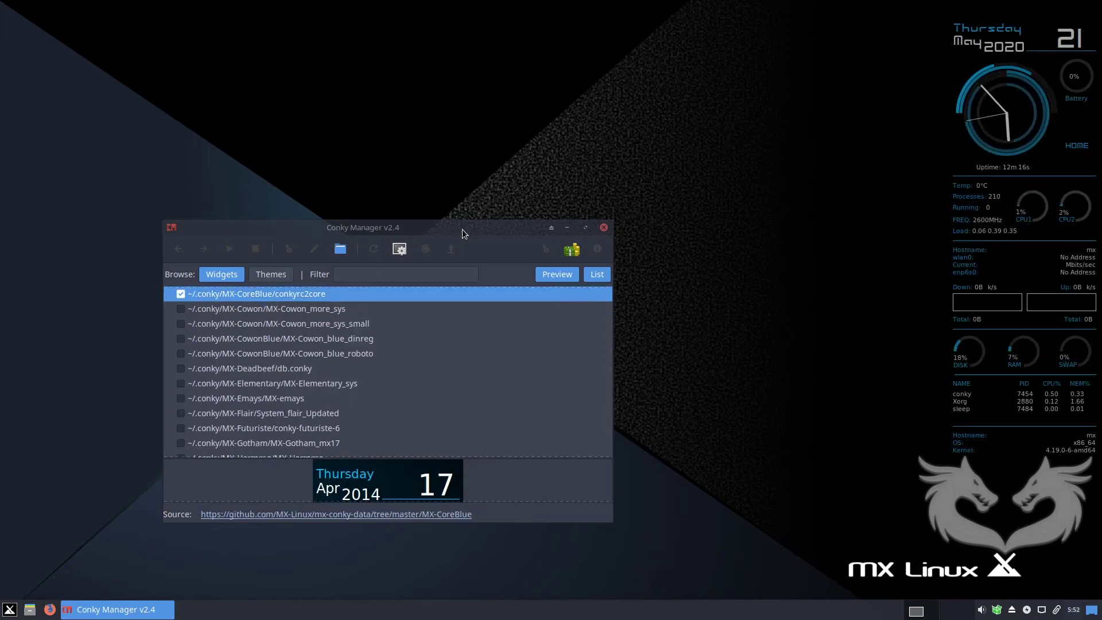
Try the Conkyglass, Clockrings, BritPanel, BBQdigital, GeekyTowerLogo and MX-Asq_clock widgets in turn.
key(space)
key(Up)
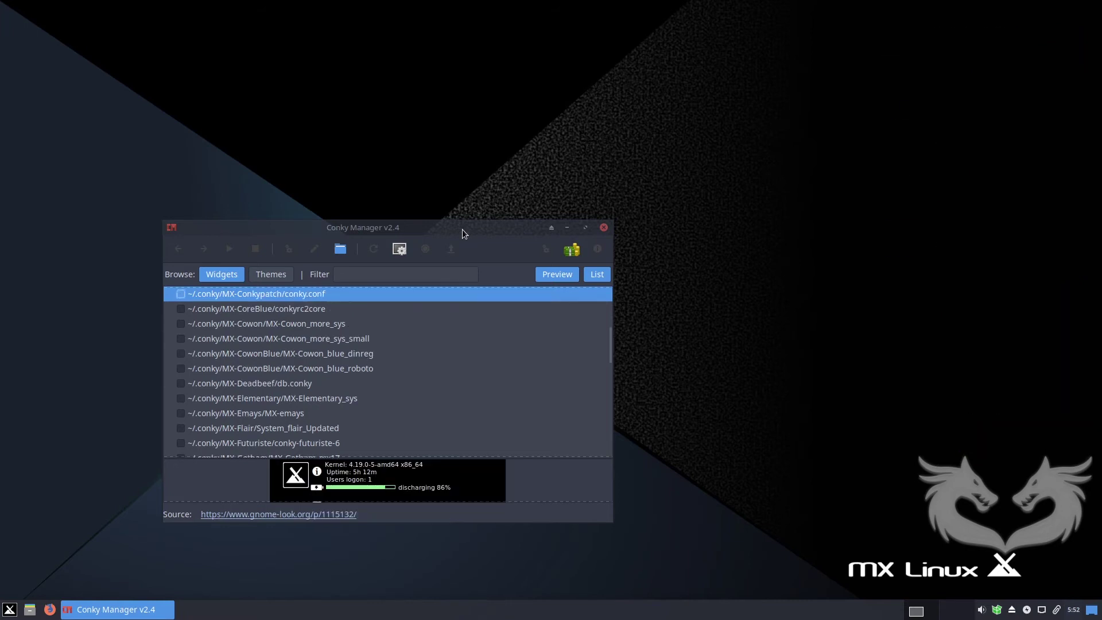
key(Up)
key(space)
key(space)
key(Up)
key(space)
key(space)
key(Up)
key(space)
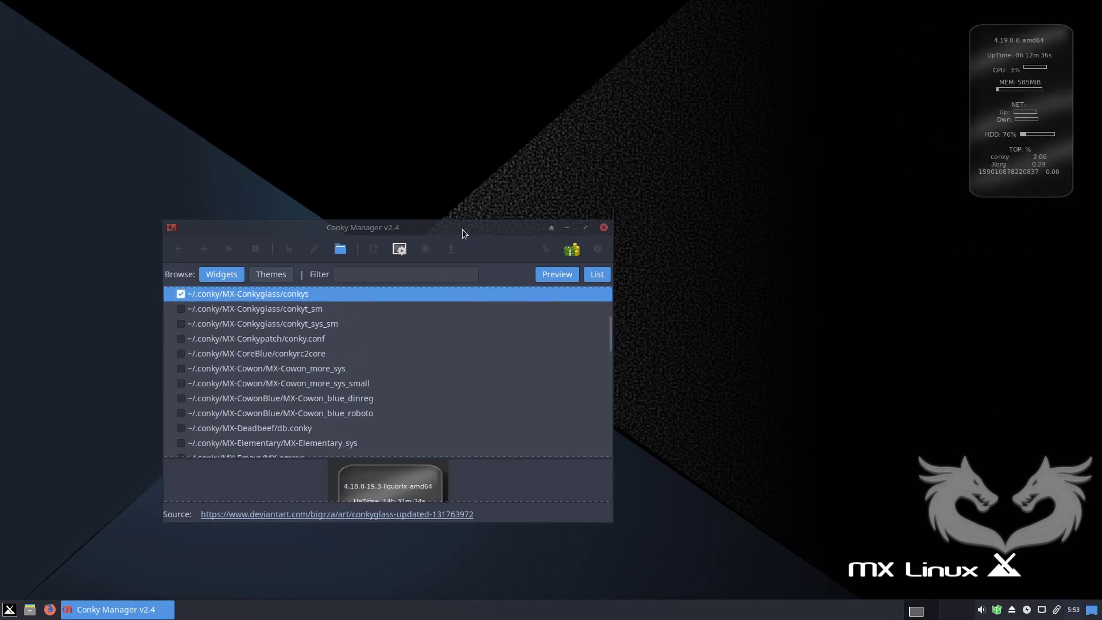
key(space)
key(Up)
key(space)
key(space)
key(Up)
key(space)
key(space)
key(Up)
key(space)
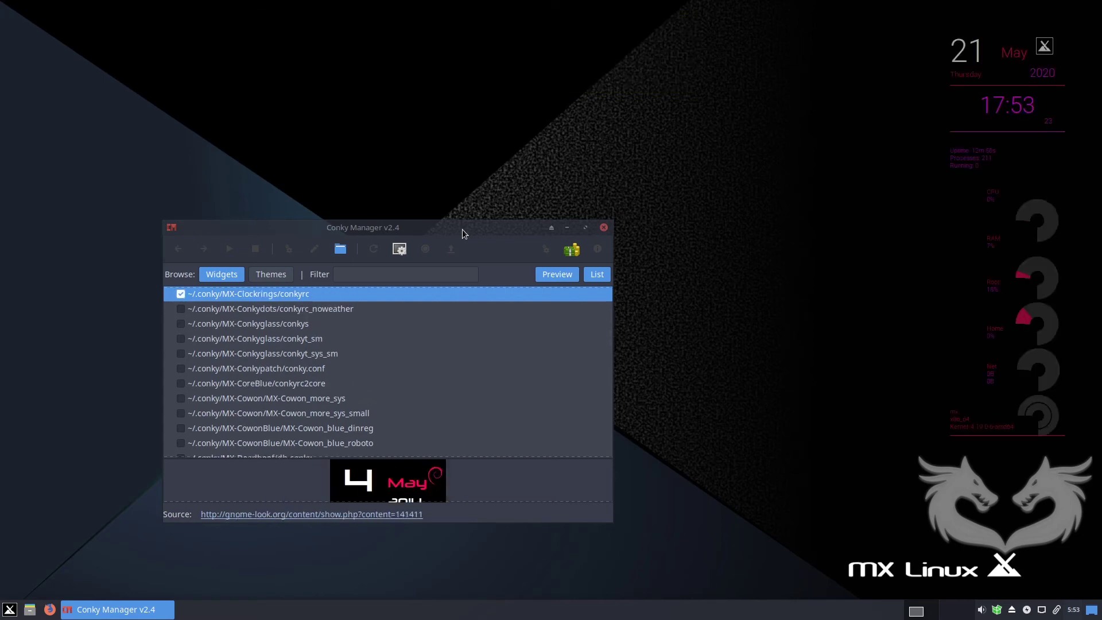
key(space)
key(Up)
key(Up)
key(space)
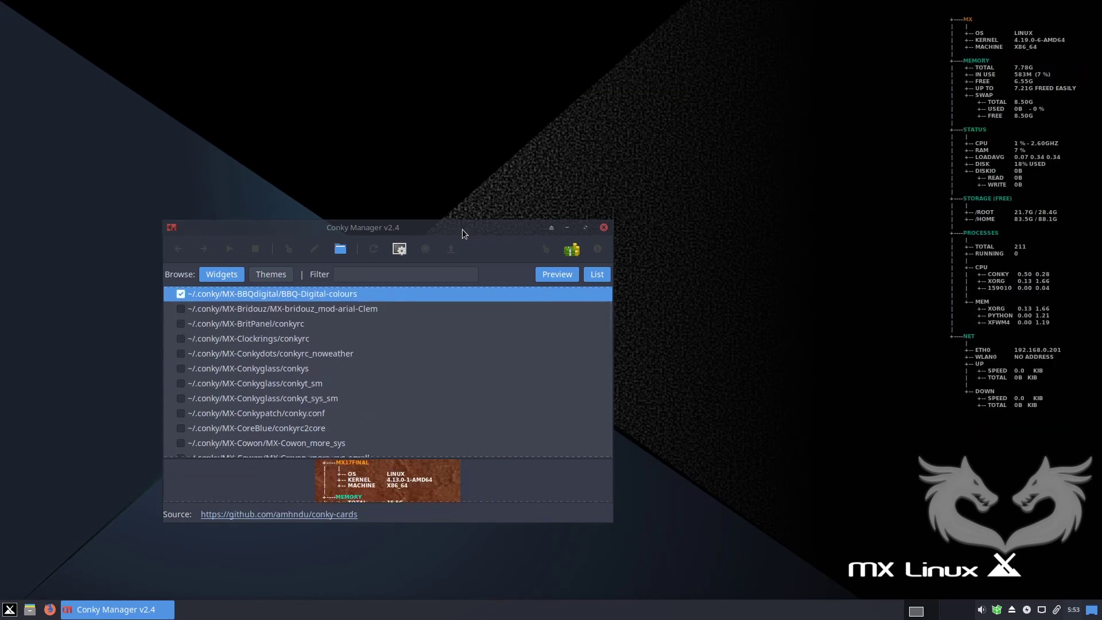
key(space)
key(Up)
key(Up)
key(space)
key(Up)
key(Down)
key(space)
key(Up)
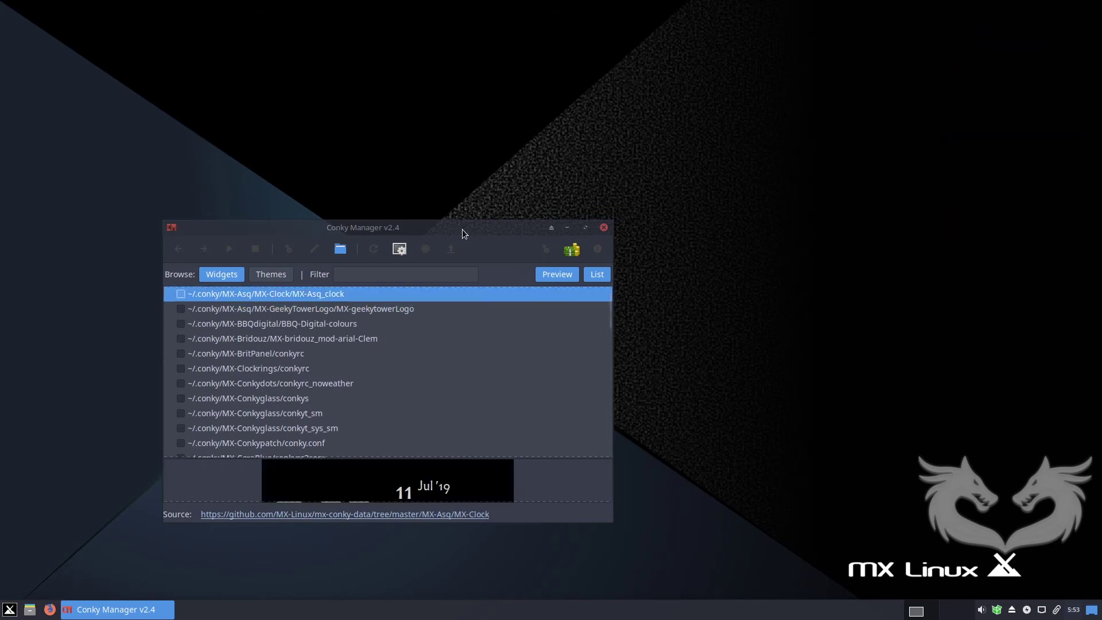
key(space)
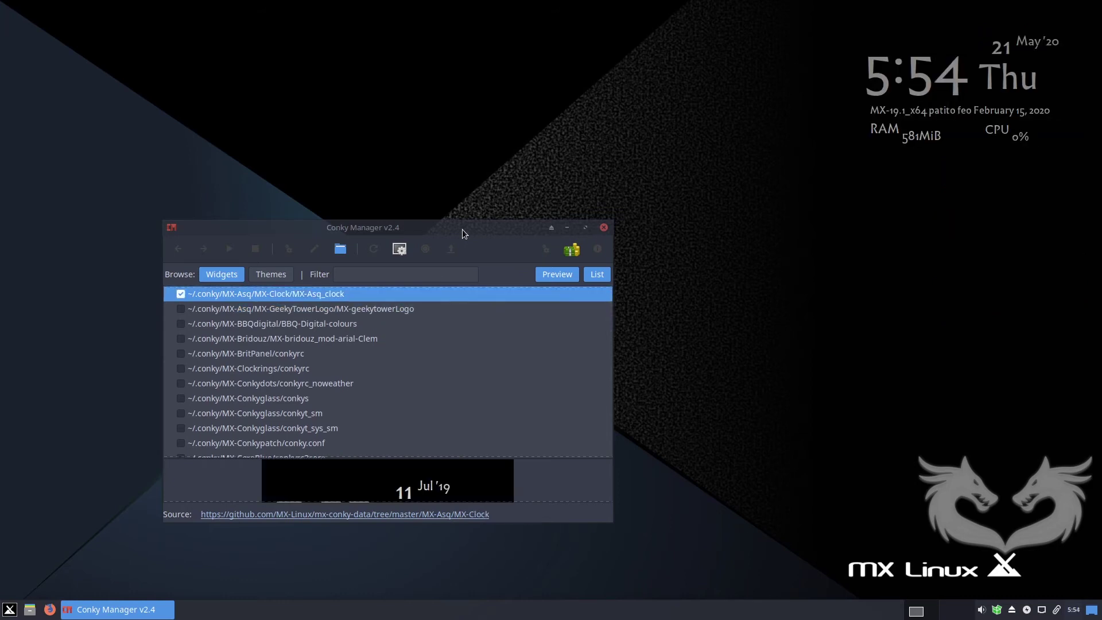
Turn off the Asq clock and re-enable only the MX-MIUI clock widget.
key(space)
key(Up)
key(Down)
key(Down)
key(Down)
key(Down)
key(Down)
key(Down)
key(Down)
key(Down)
key(Down)
key(Down)
key(Down)
key(Down)
key(Down)
key(Down)
key(Down)
key(Down)
key(Down)
key(Down)
key(Down)
key(Down)
key(Down)
key(Down)
key(Down)
key(Down)
key(Down)
key(Down)
key(Down)
key(space)
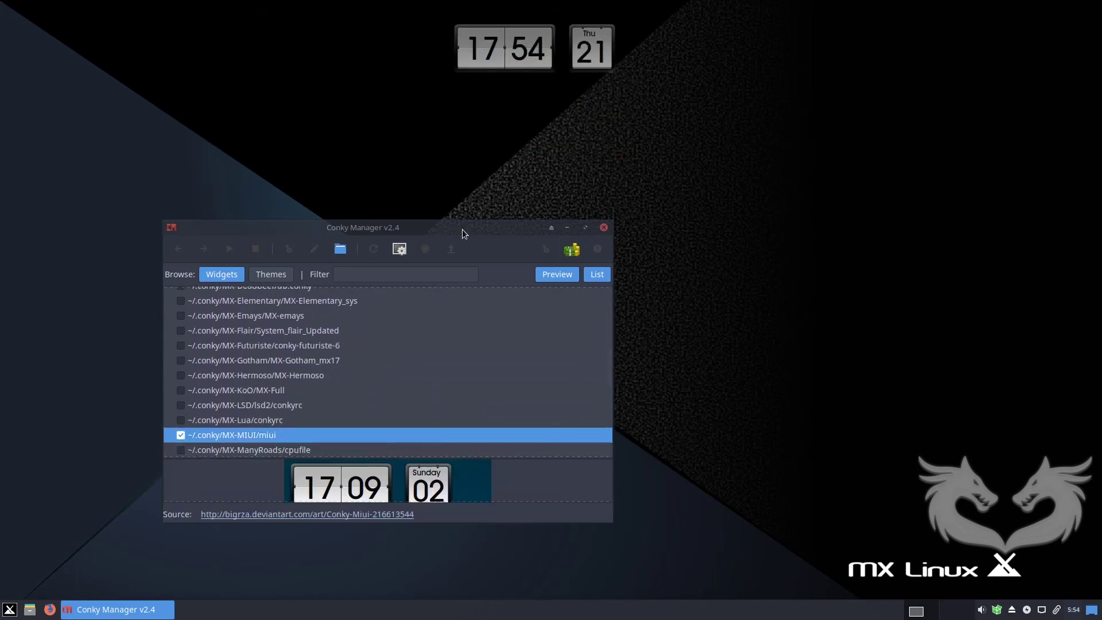
Close Conky Manager, then enable Home, Trash and Removable Devices desktop icons in Desktop Settings.
click(604, 228)
right_click(365, 418)
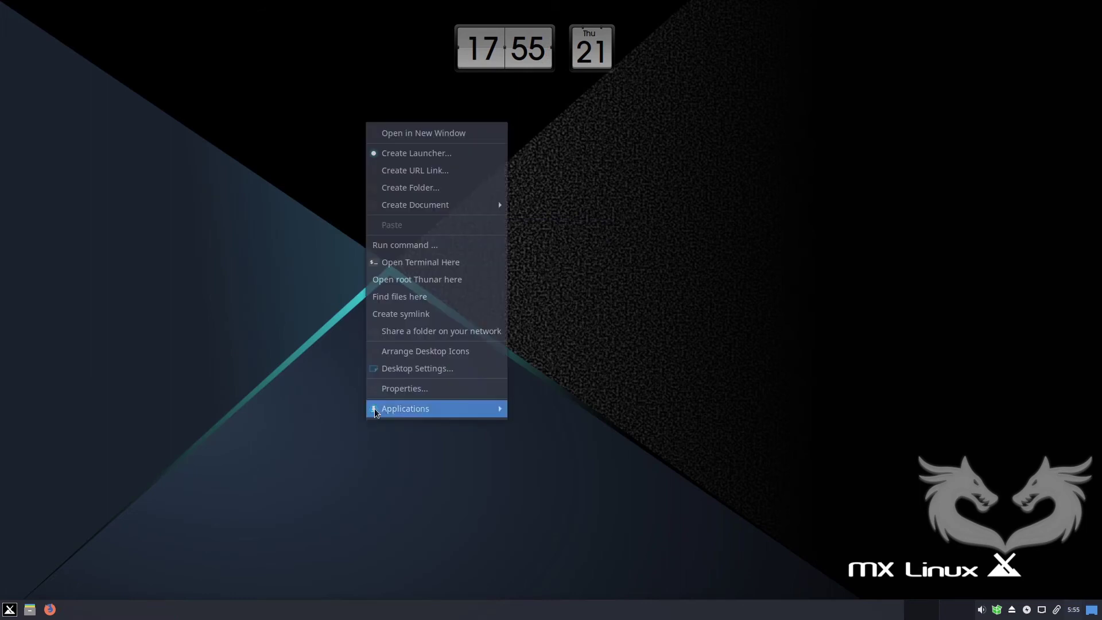
click(412, 374)
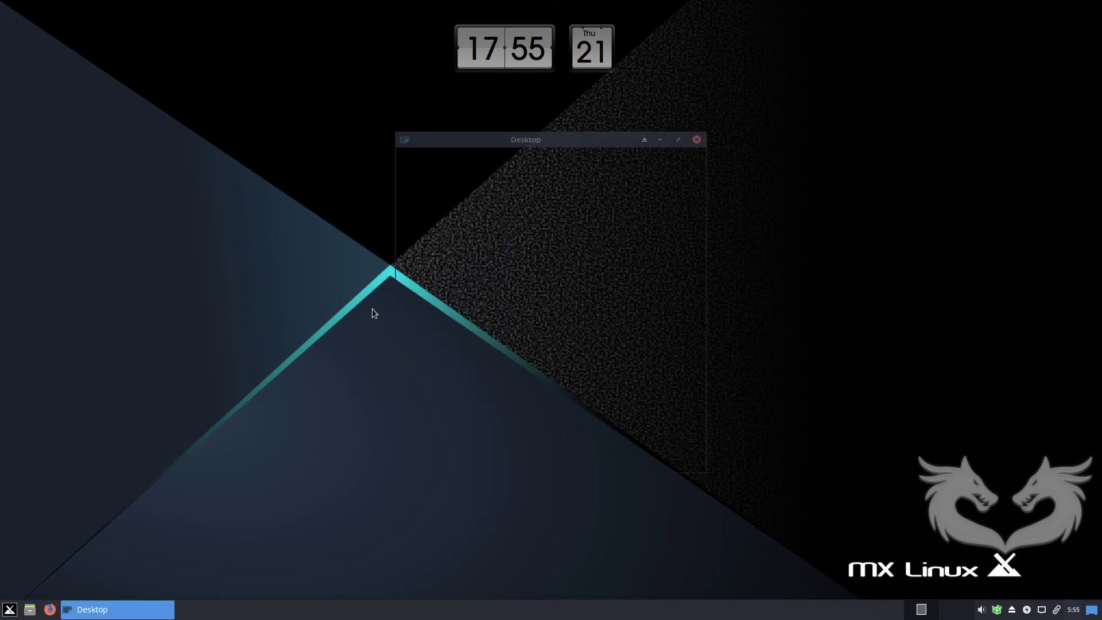
click(478, 195)
click(513, 195)
click(433, 423)
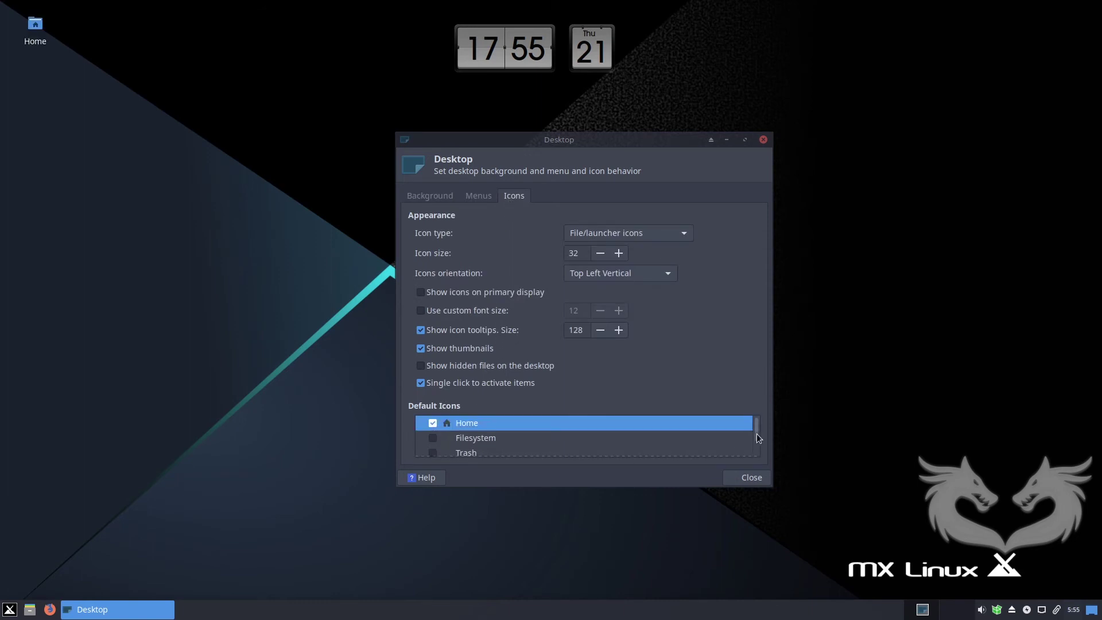
drag(757, 433, 756, 440)
click(433, 444)
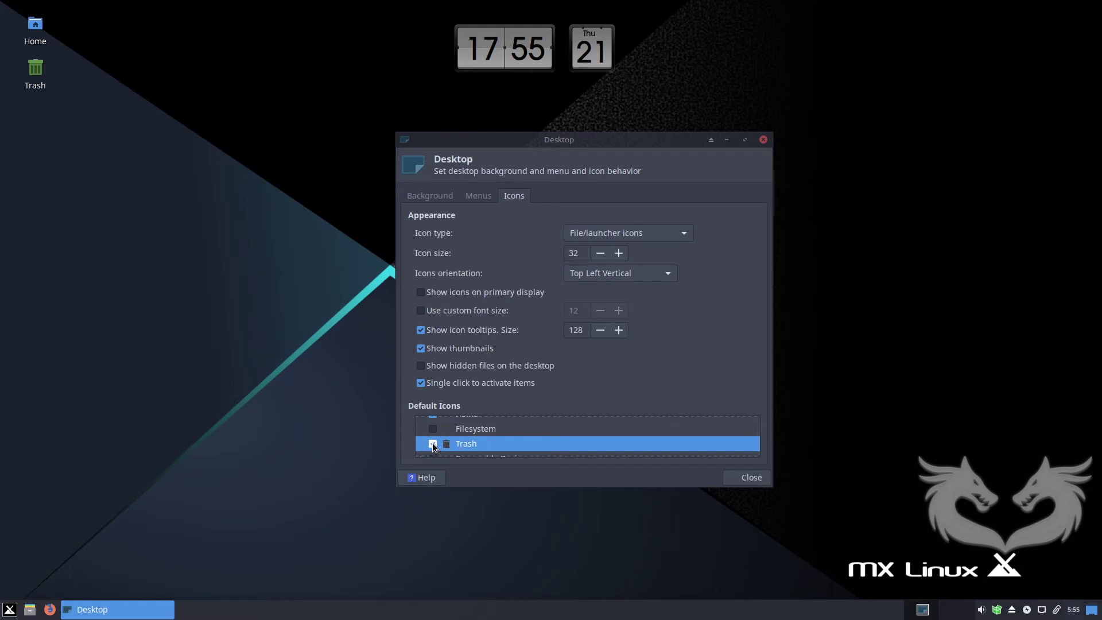
drag(760, 429, 760, 443)
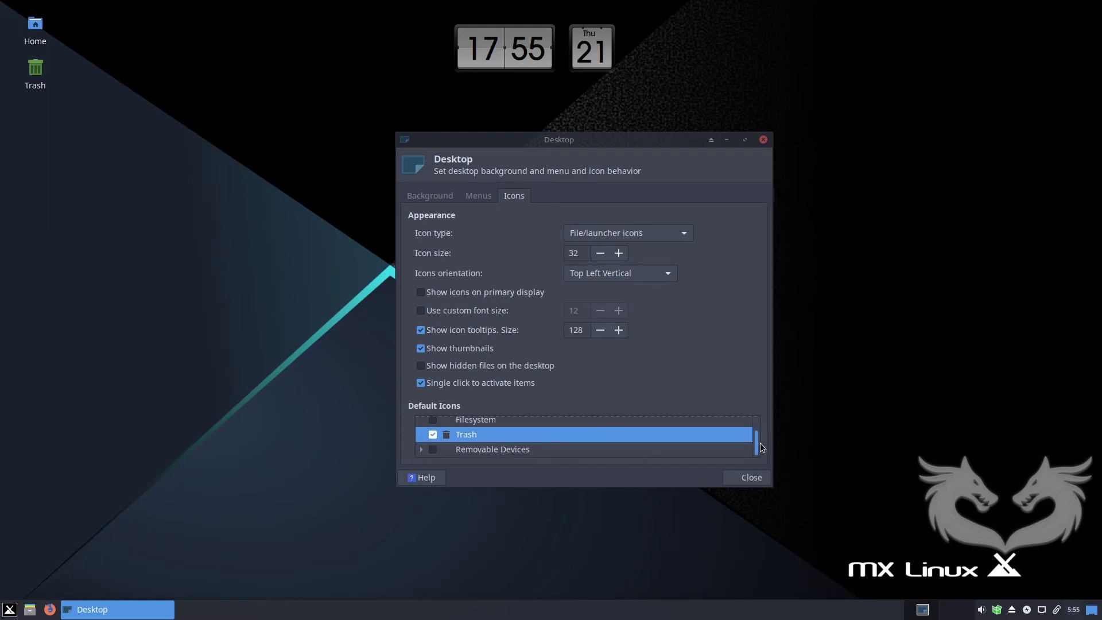
click(433, 449)
click(748, 477)
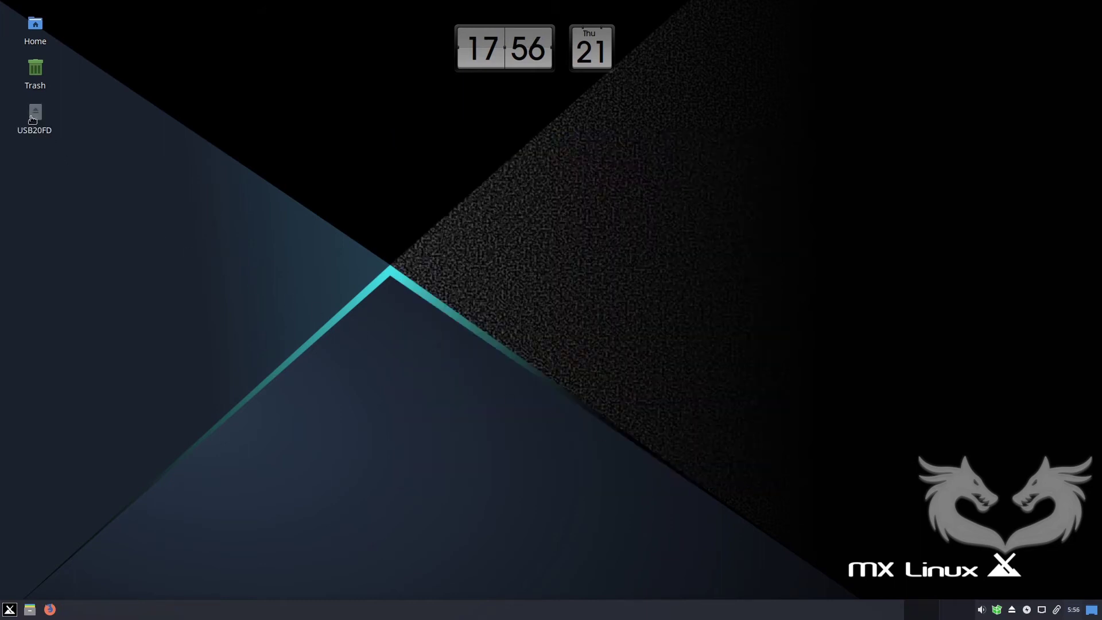
double_click(35, 117)
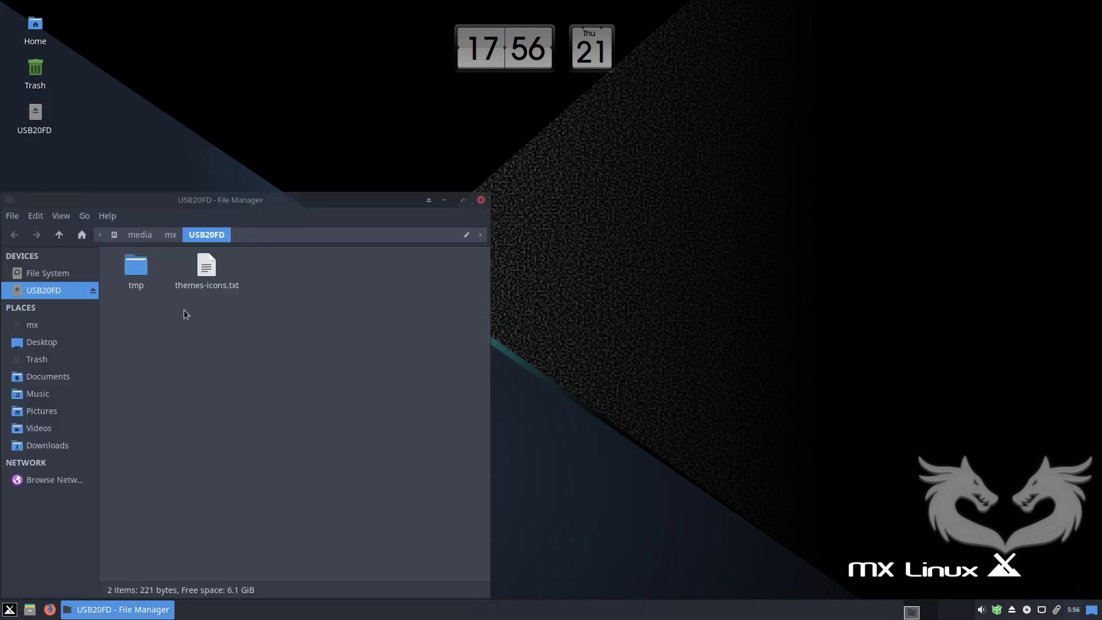
click(144, 271)
double_click(144, 271)
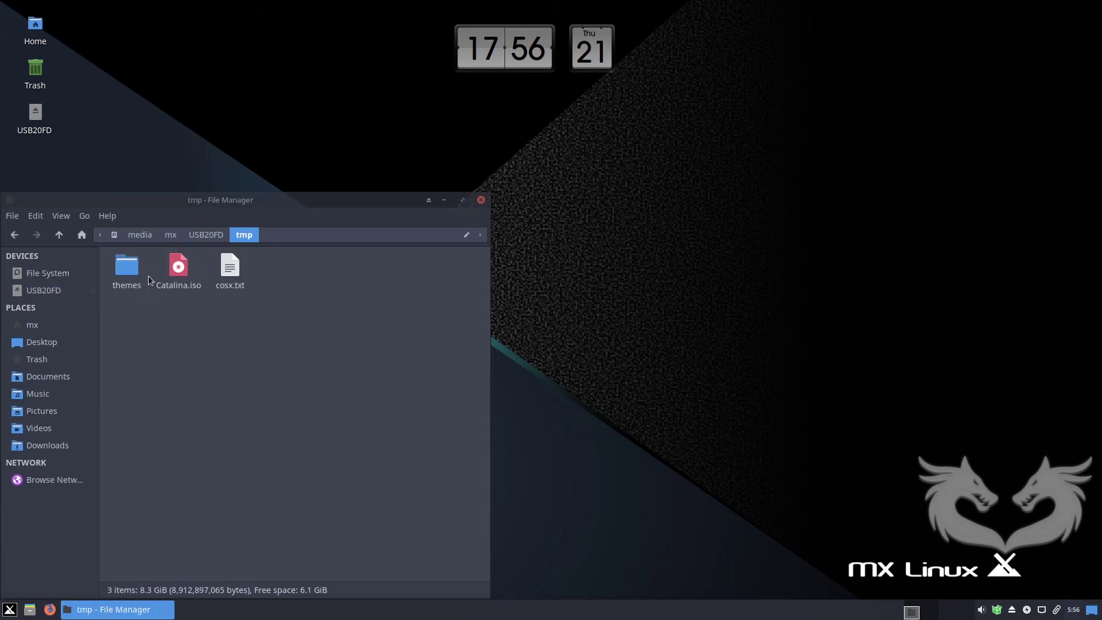
double_click(135, 271)
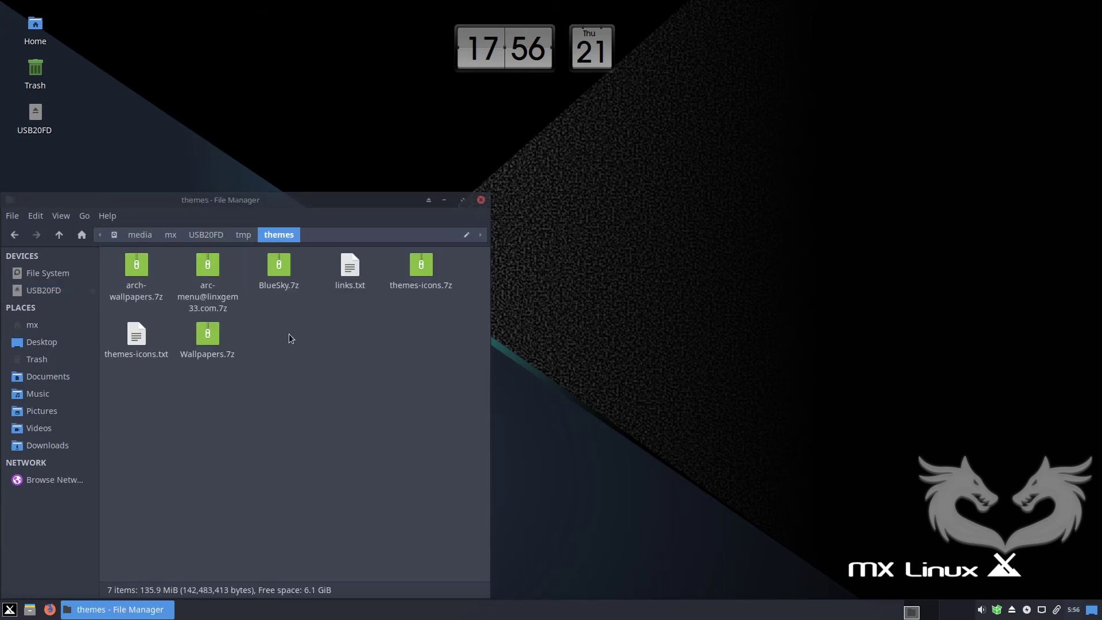
click(206, 271)
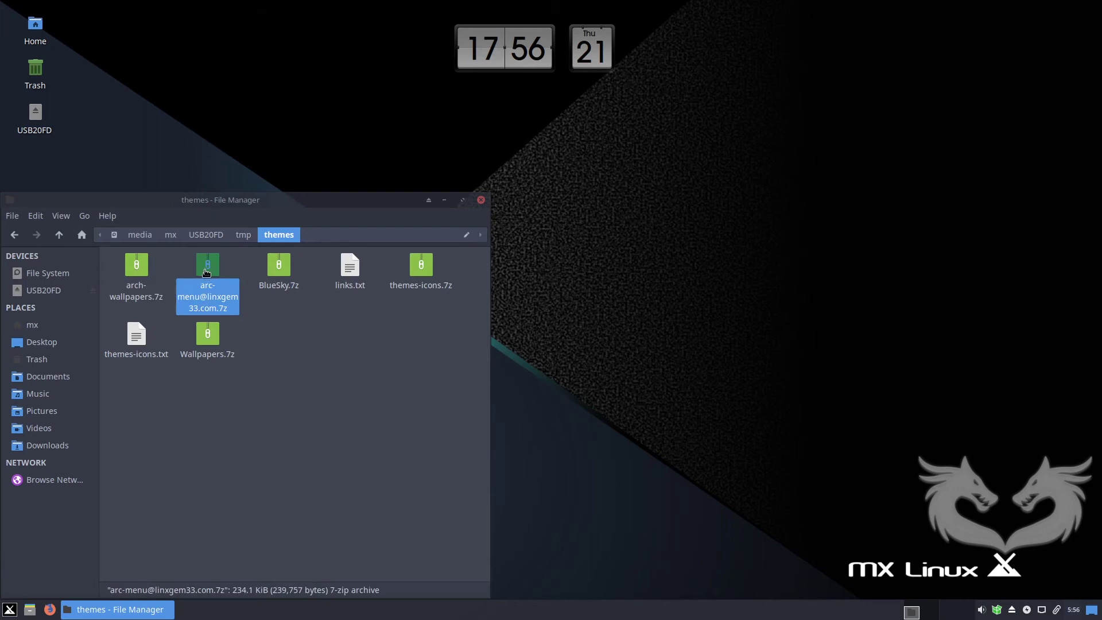
double_click(208, 269)
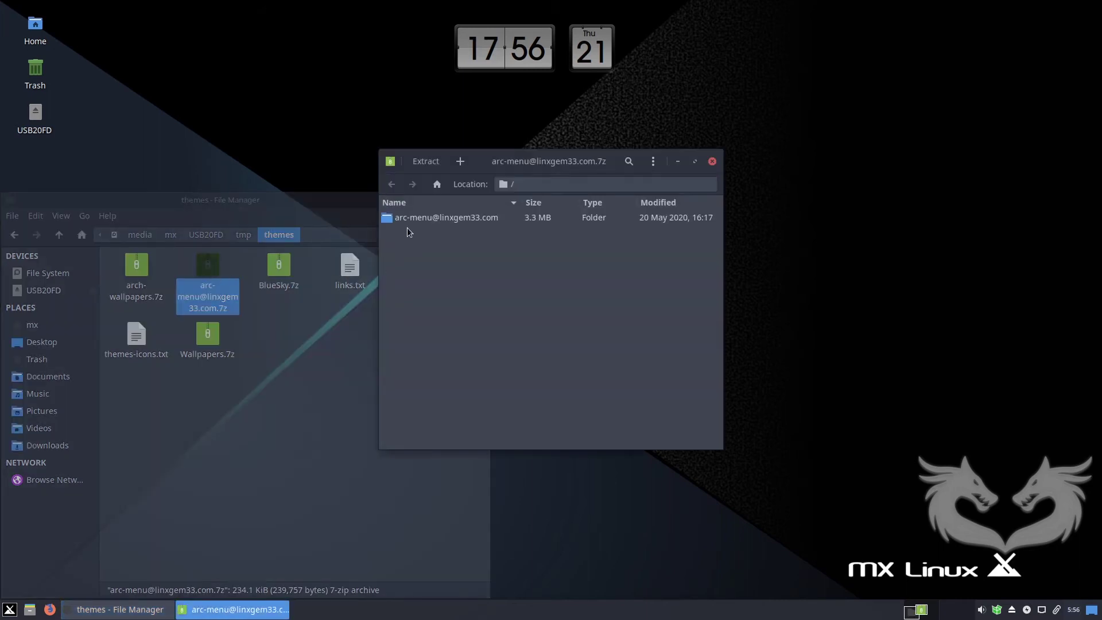
click(419, 218)
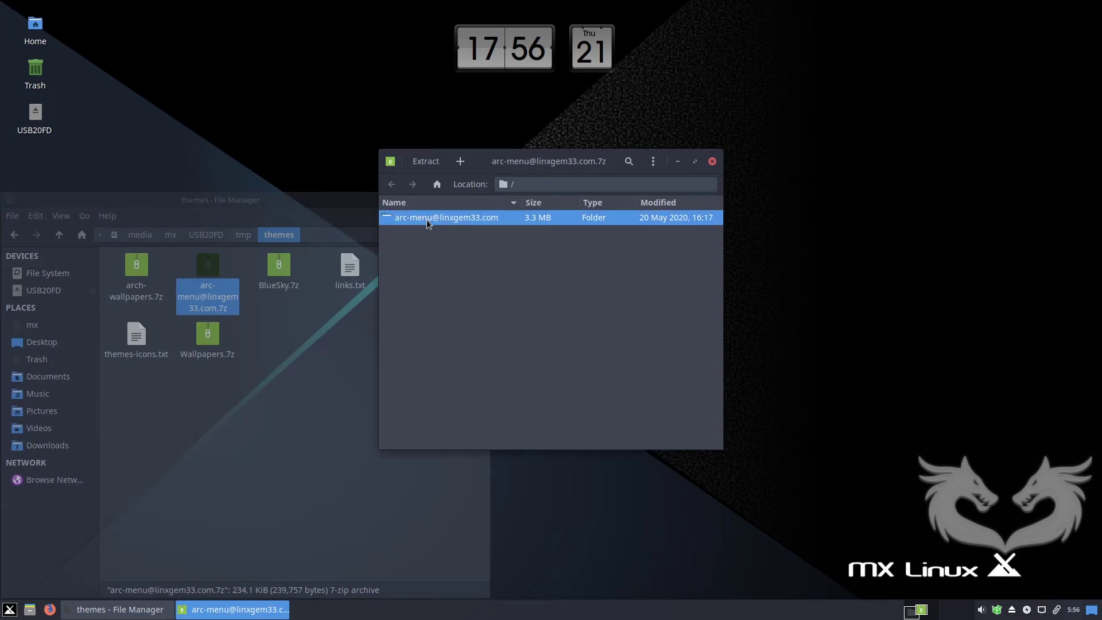
double_click(426, 219)
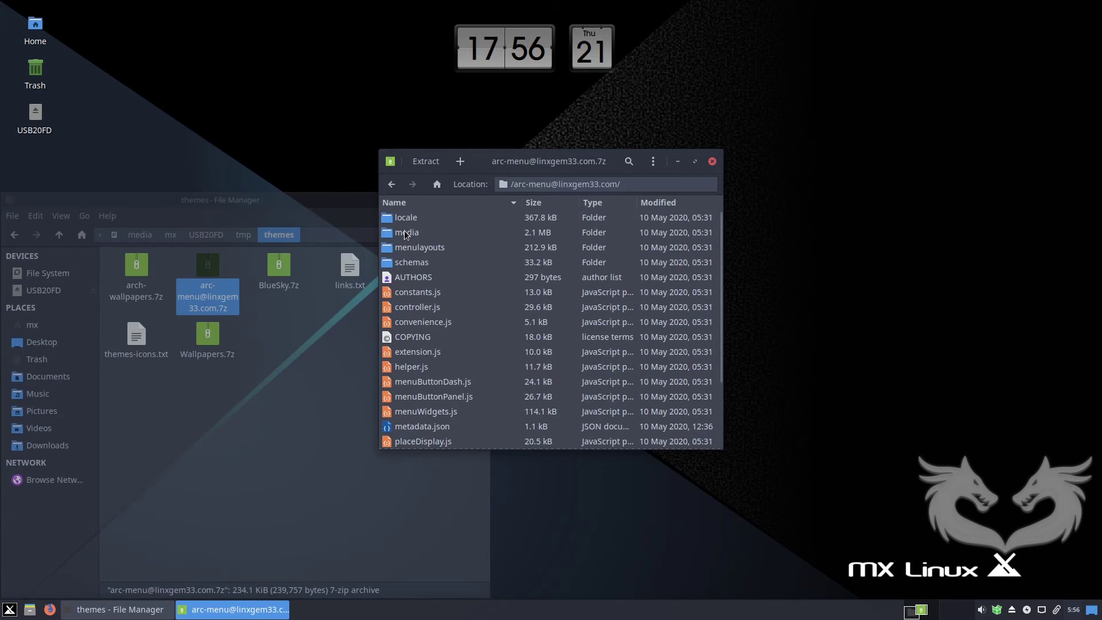
click(405, 234)
double_click(405, 233)
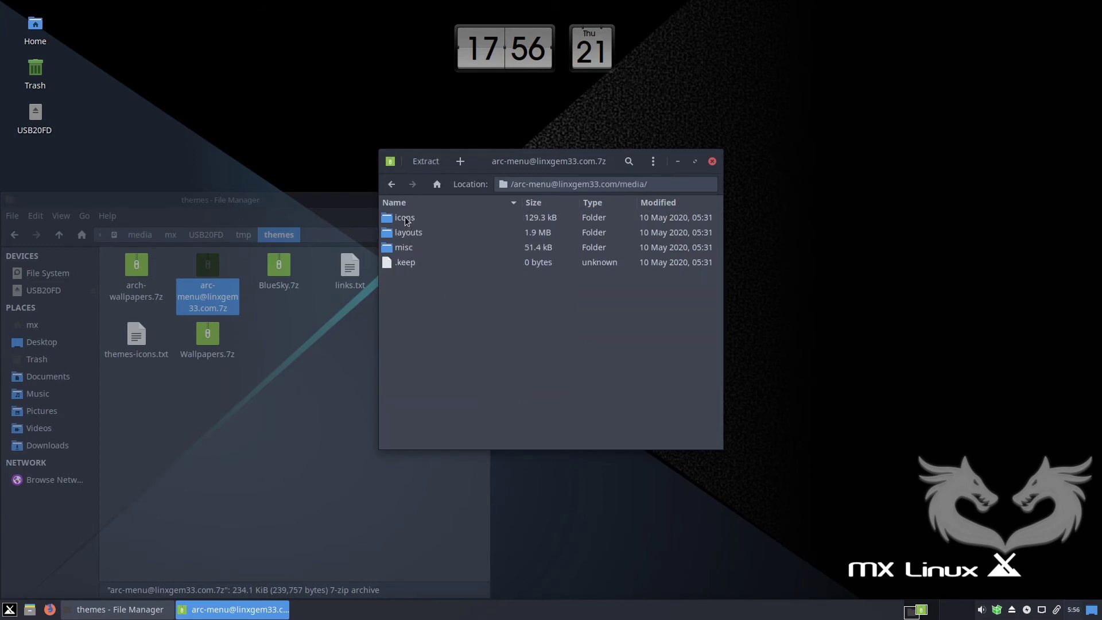
click(406, 221)
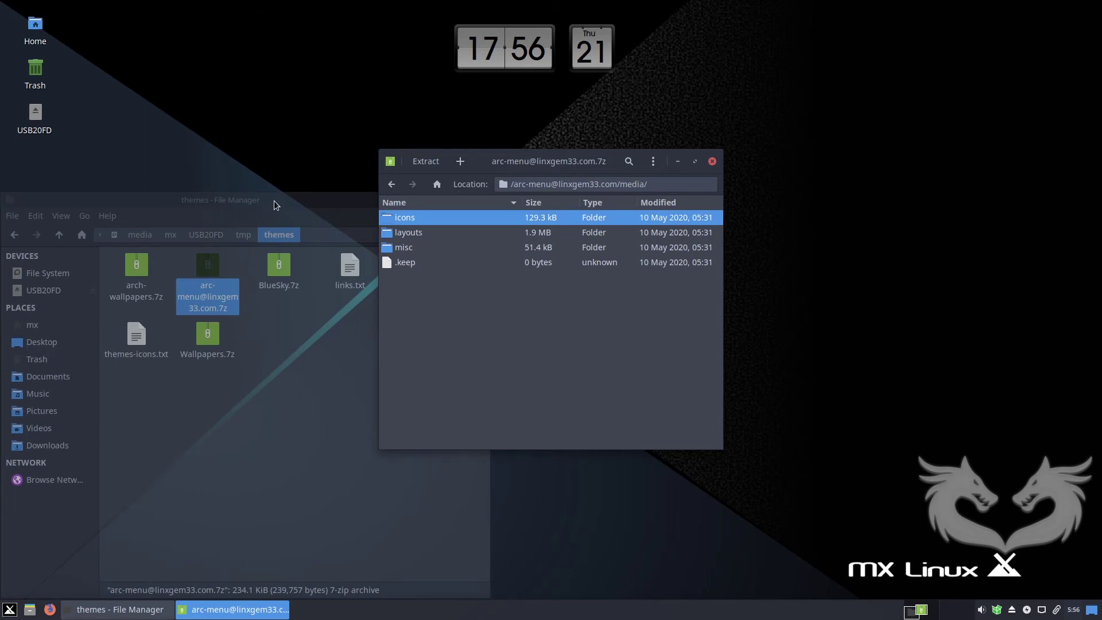
Drag the icons folder into Pictures in Thunar, then close Archive Manager.
click(50, 380)
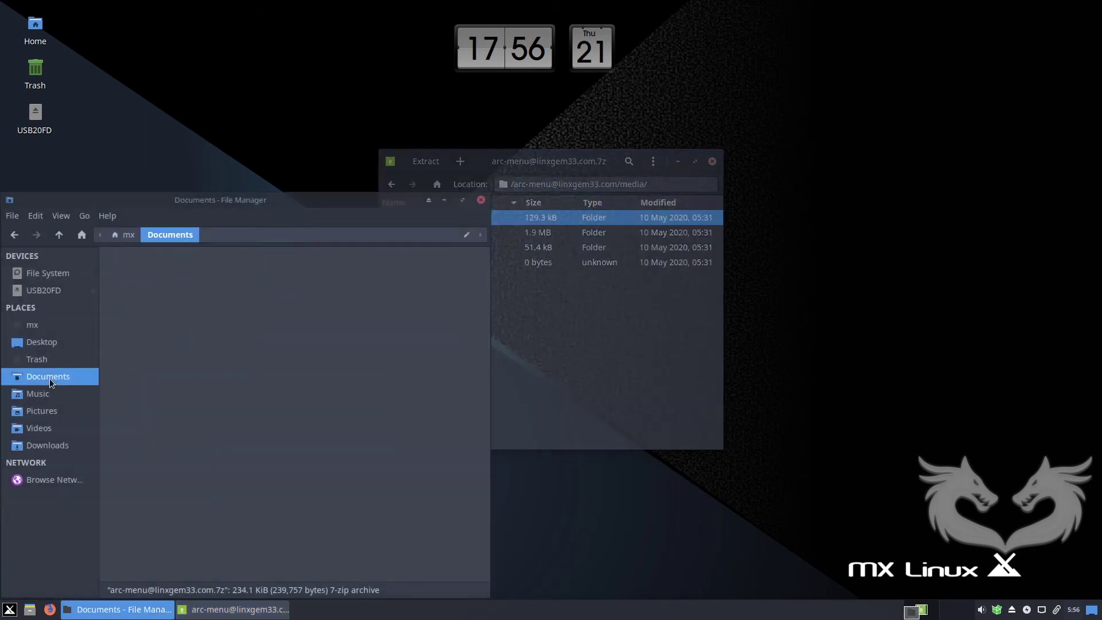
drag(226, 200, 244, 151)
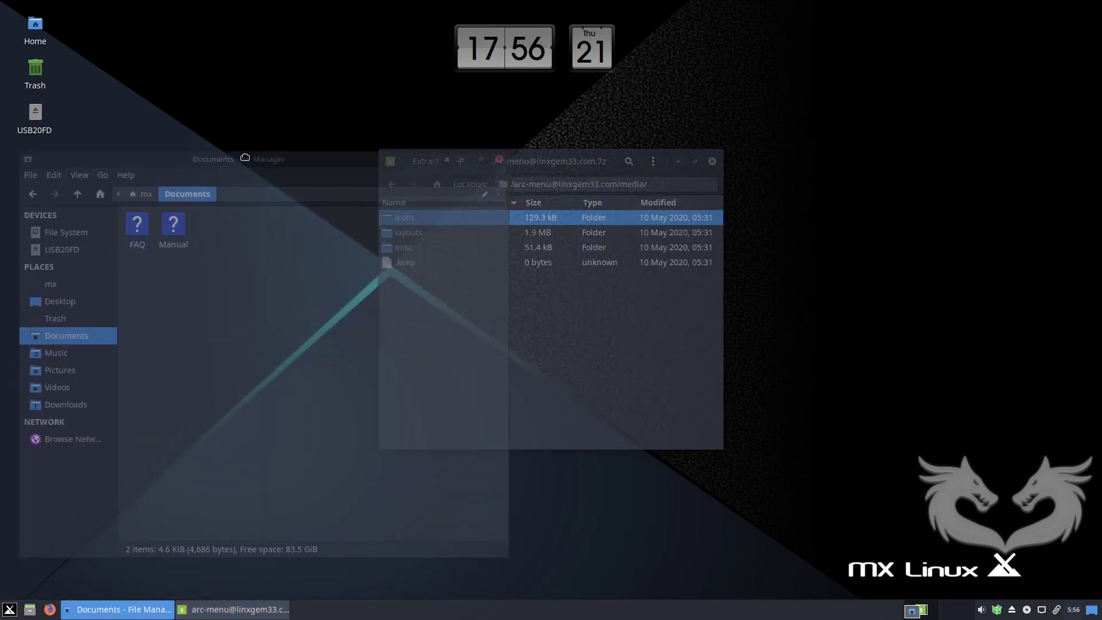
click(61, 362)
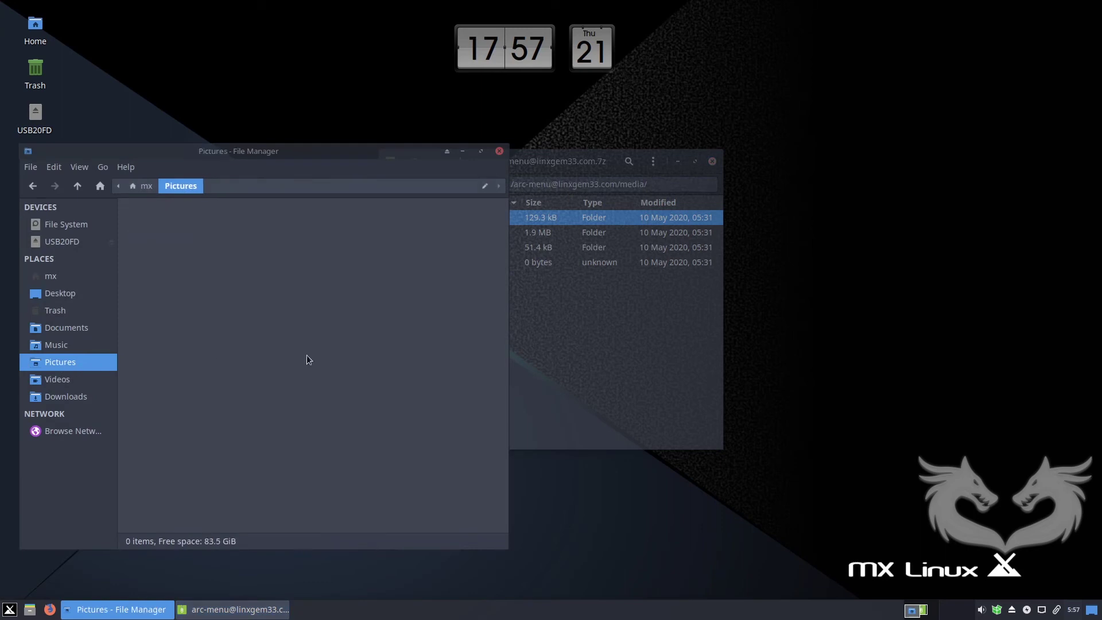
click(565, 329)
drag(405, 219, 224, 267)
click(446, 320)
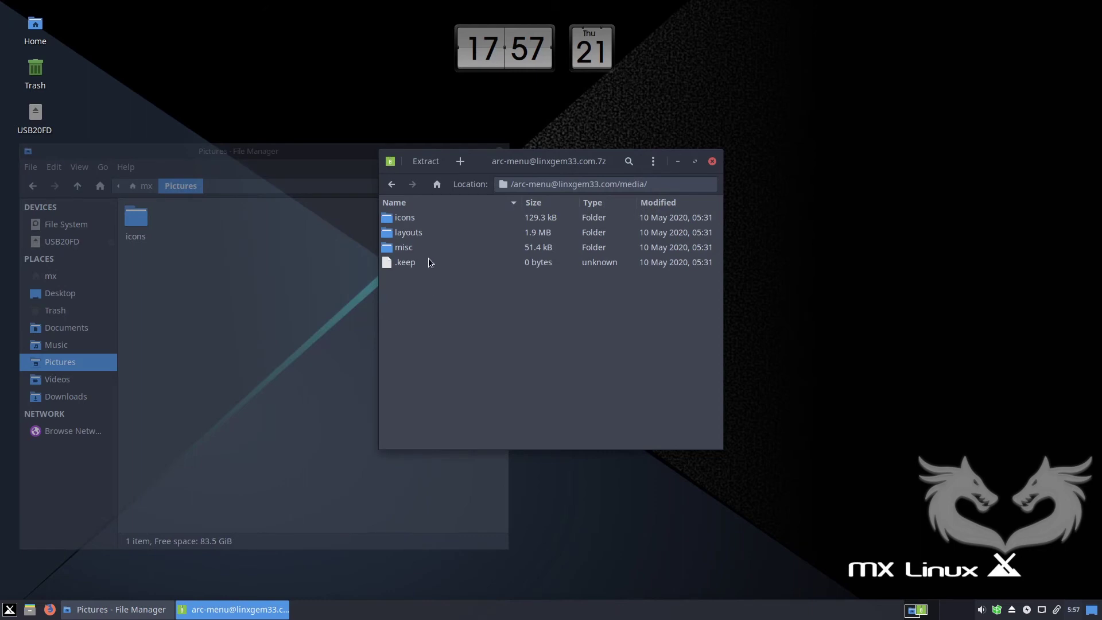
click(712, 162)
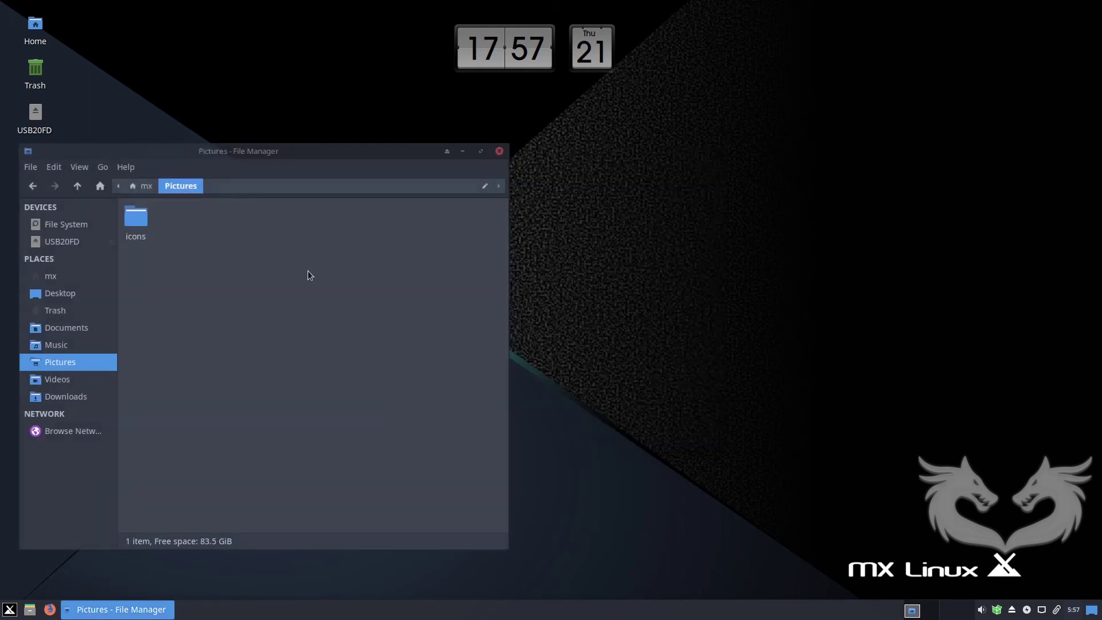
Go to USB20FD tmp/themes and open the Wallpapers.7z archive.
click(63, 242)
double_click(155, 219)
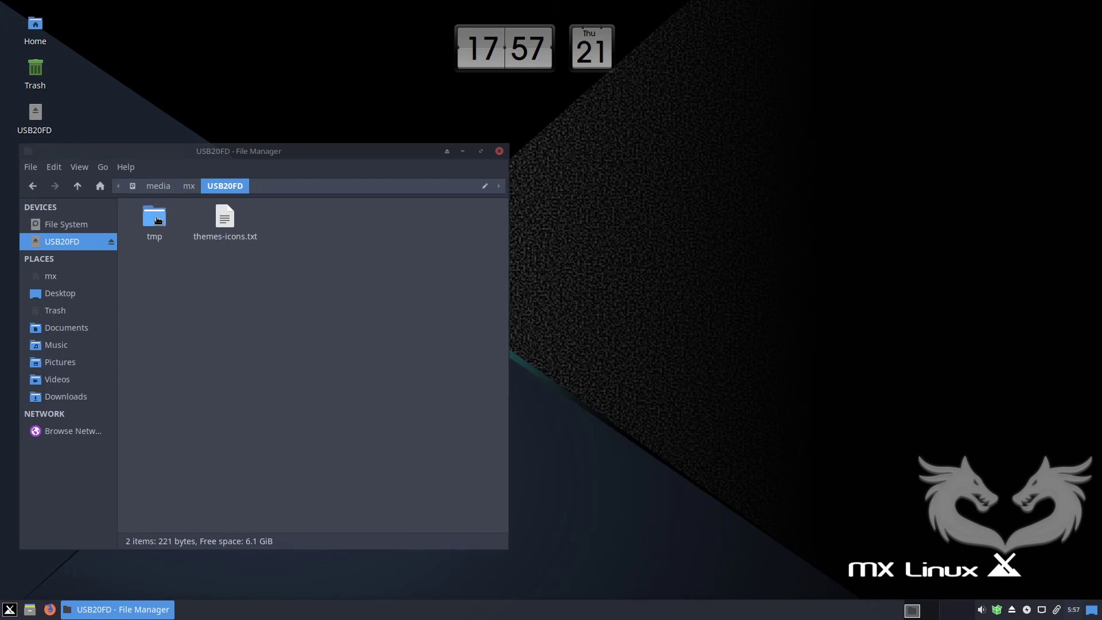
double_click(156, 221)
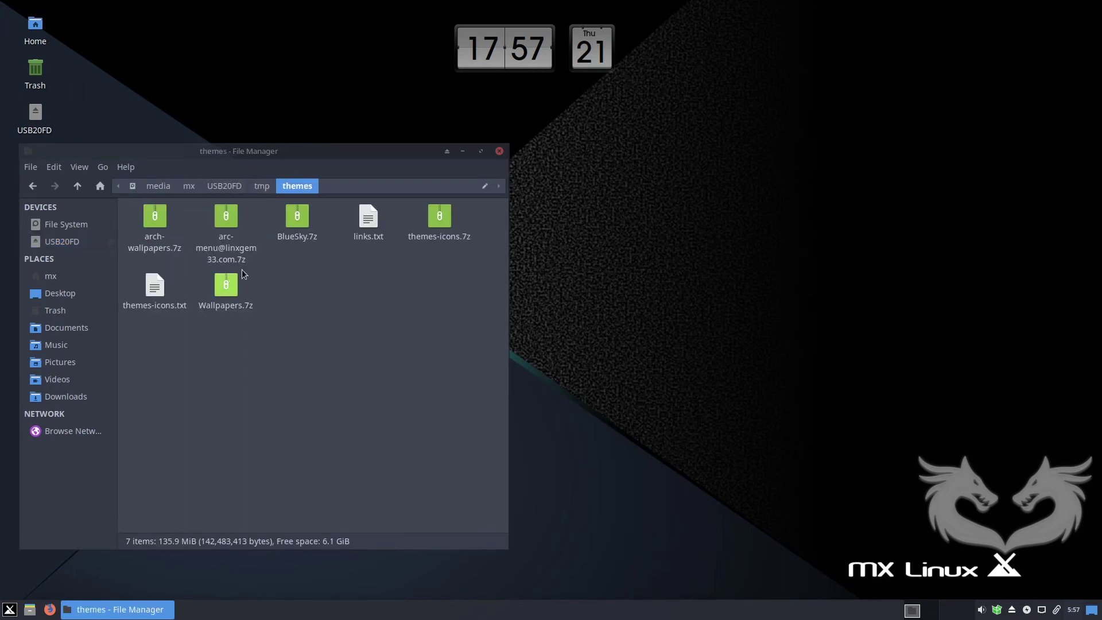
click(163, 232)
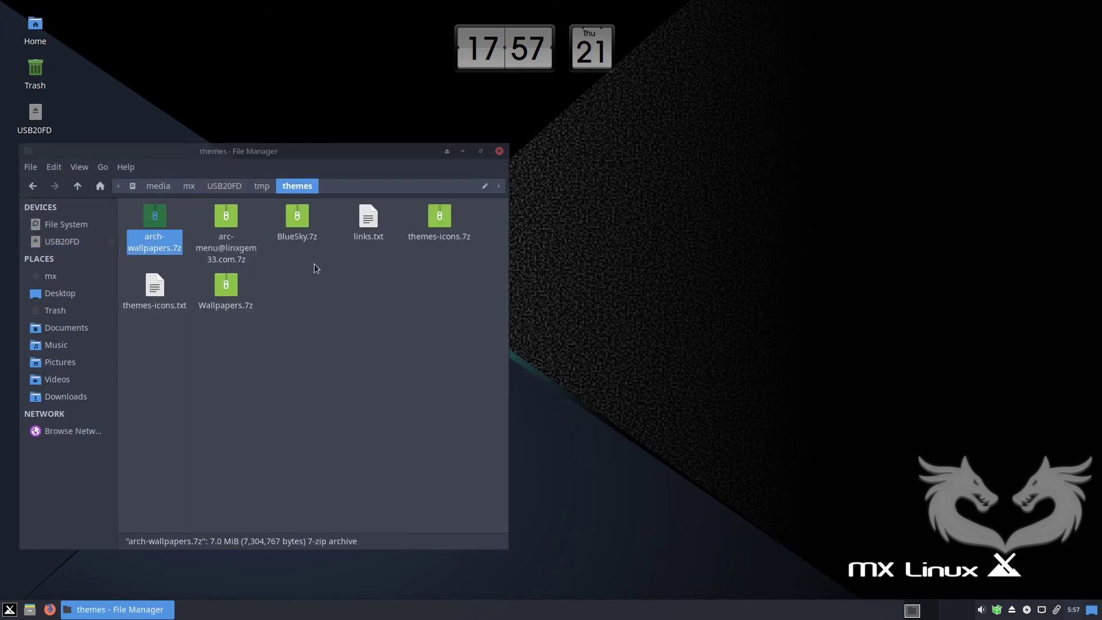
click(226, 284)
double_click(227, 284)
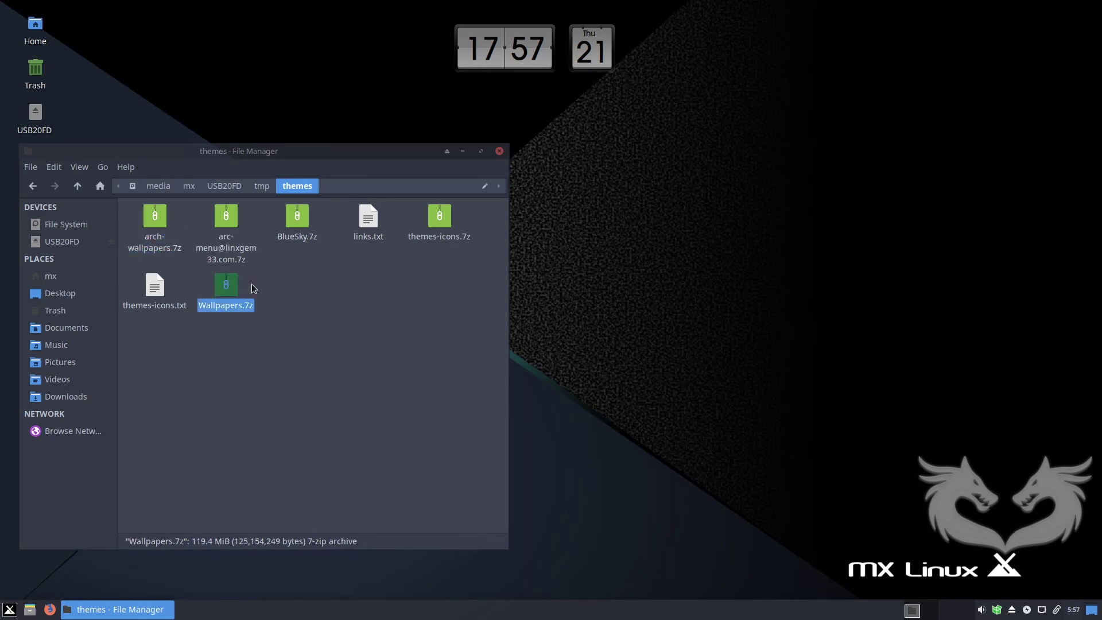
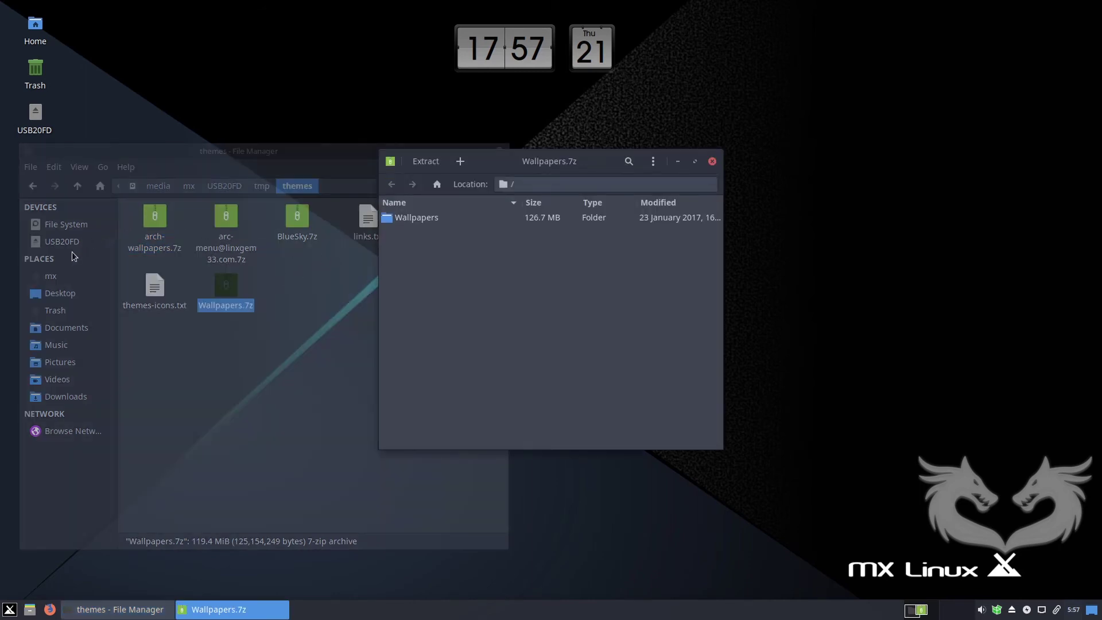
Extract the Wallpapers folder from Wallpapers.7z into the Pictures folder.
click(58, 347)
click(63, 360)
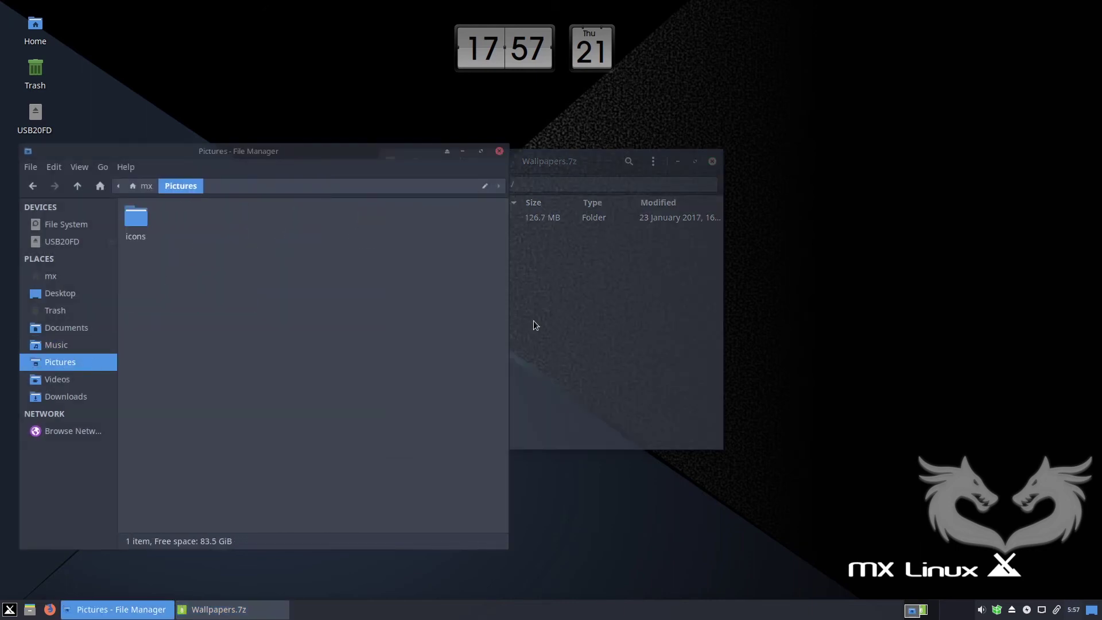
click(533, 321)
drag(417, 219, 253, 260)
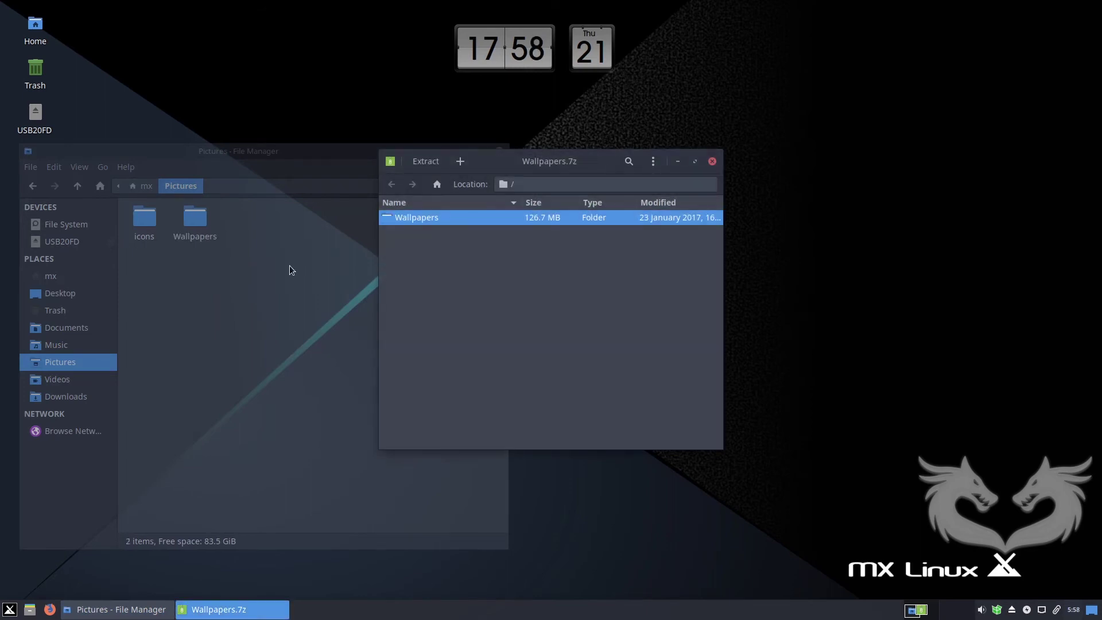
click(561, 254)
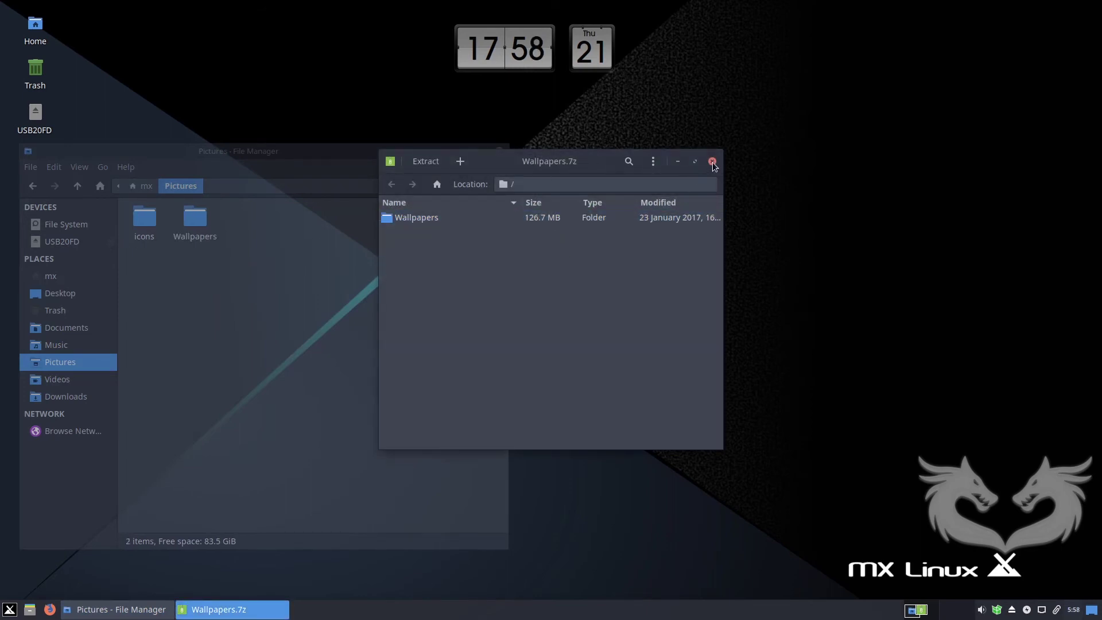
Check the extracted Wallpapers folder in Pictures, then close the Wallpapers.7z archive.
drag(609, 162, 662, 146)
click(283, 267)
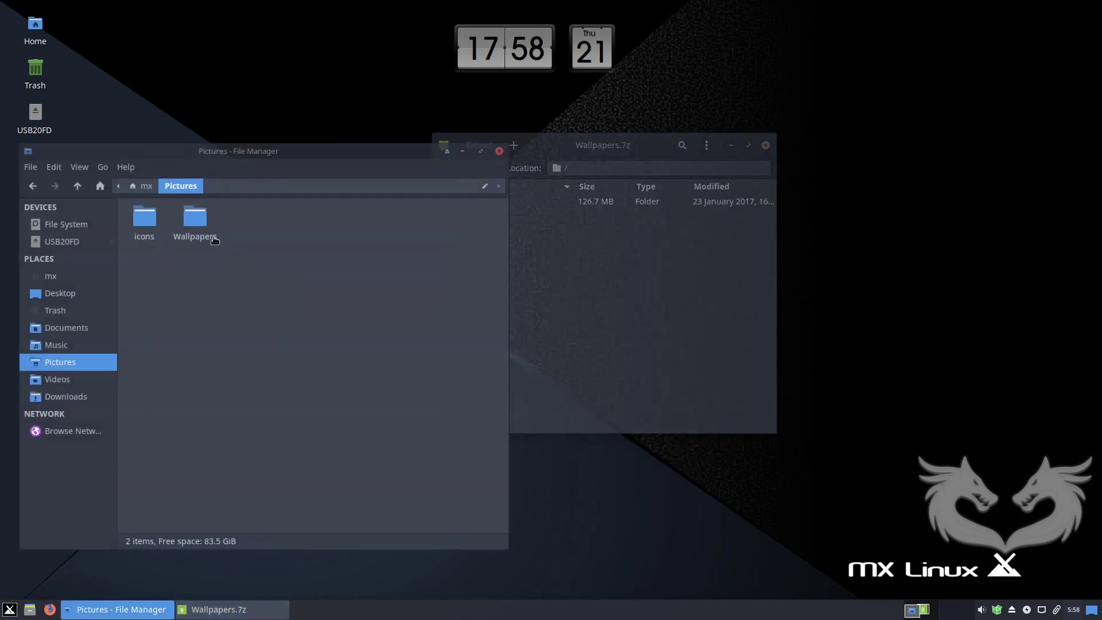
double_click(202, 223)
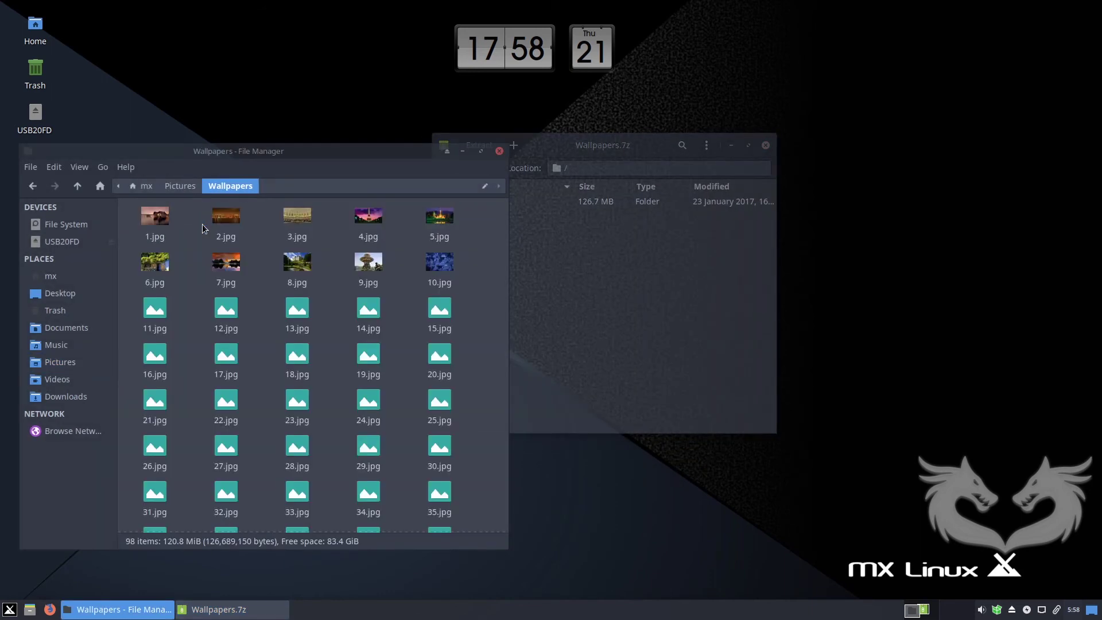
click(182, 185)
click(578, 268)
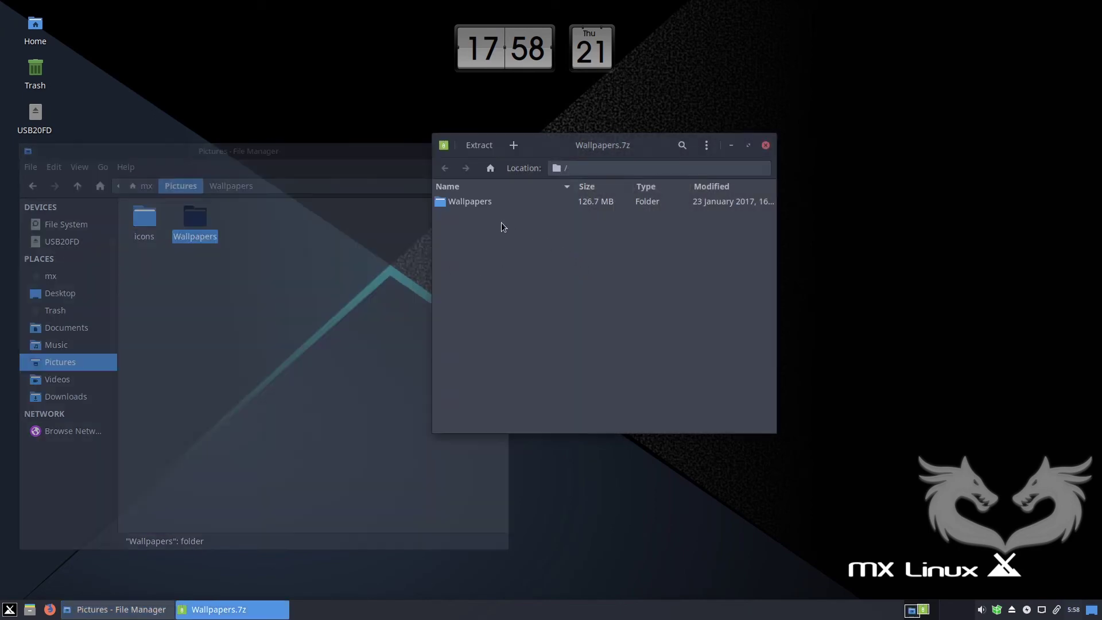
click(766, 145)
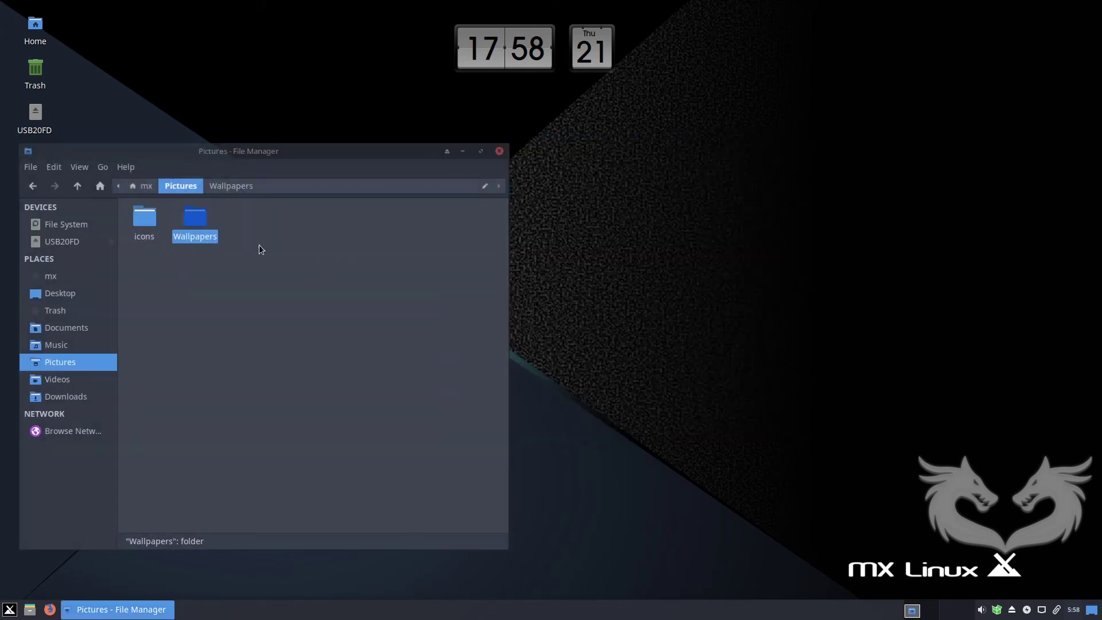
Rename the Wallpapers folder to lowercase 'wallpapers'.
key(F2)
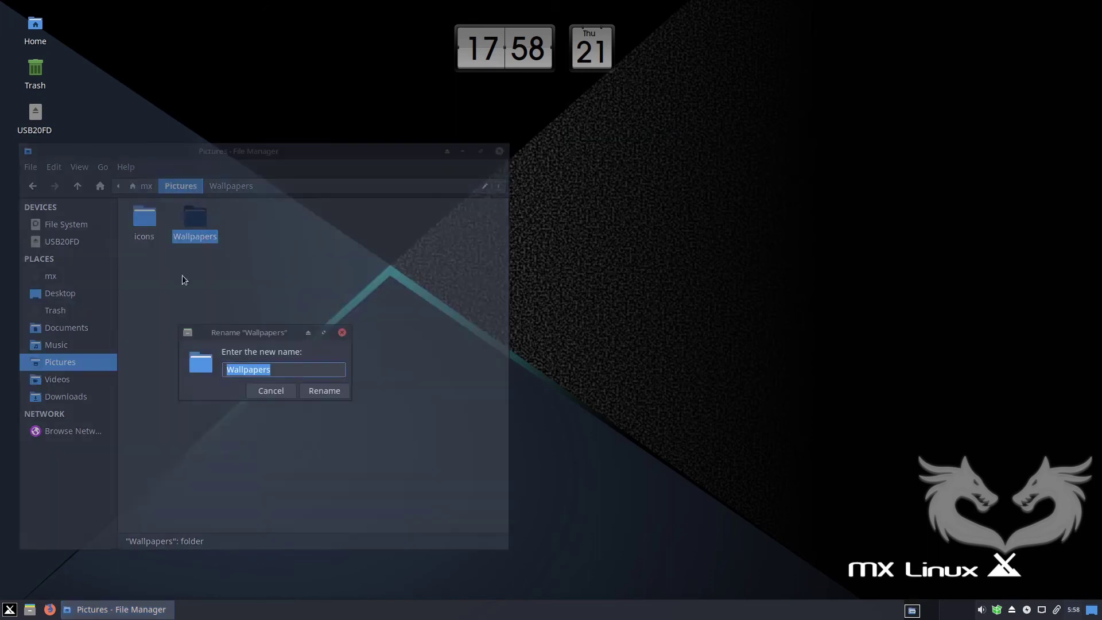
click(230, 369)
drag(233, 369, 225, 373)
text(w)
key(Return)
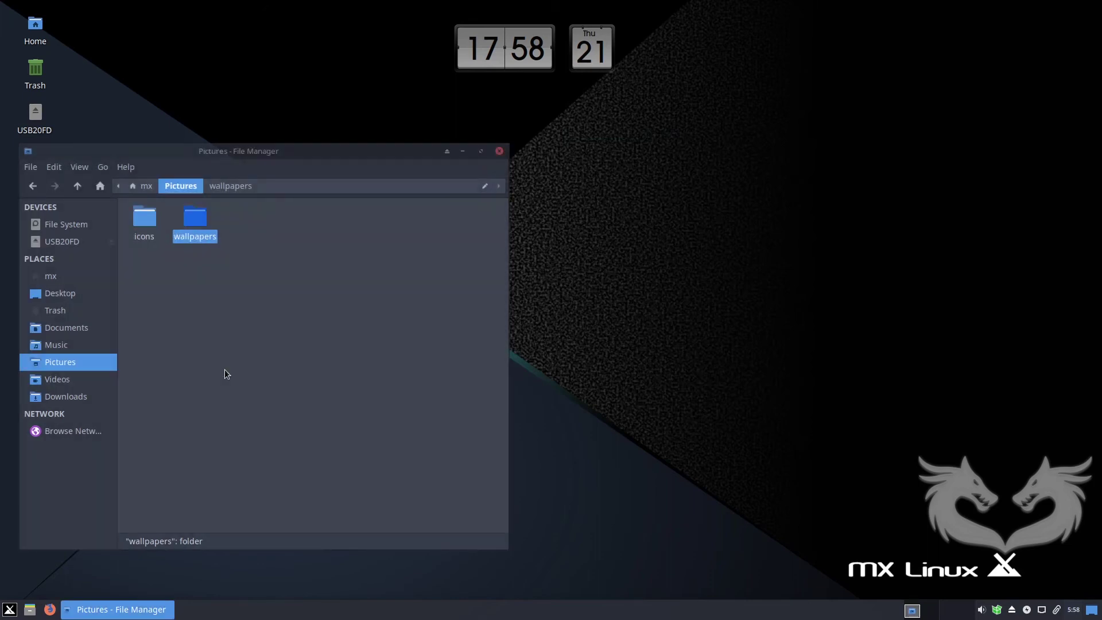
Browse the icons folder, return to Pictures and bring up its context menu.
double_click(145, 217)
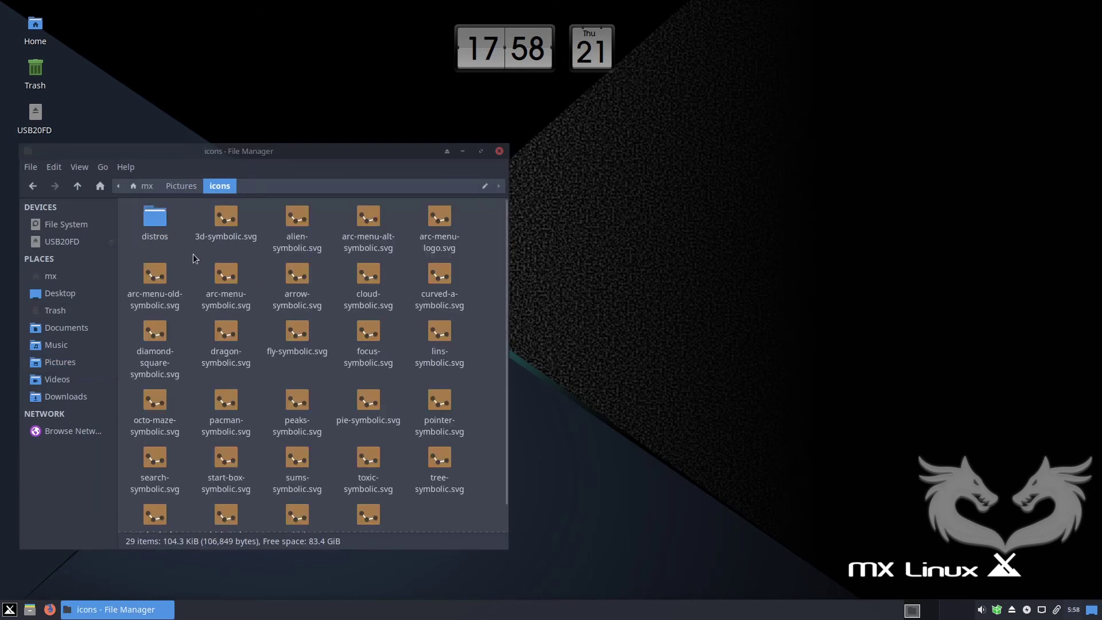
click(179, 185)
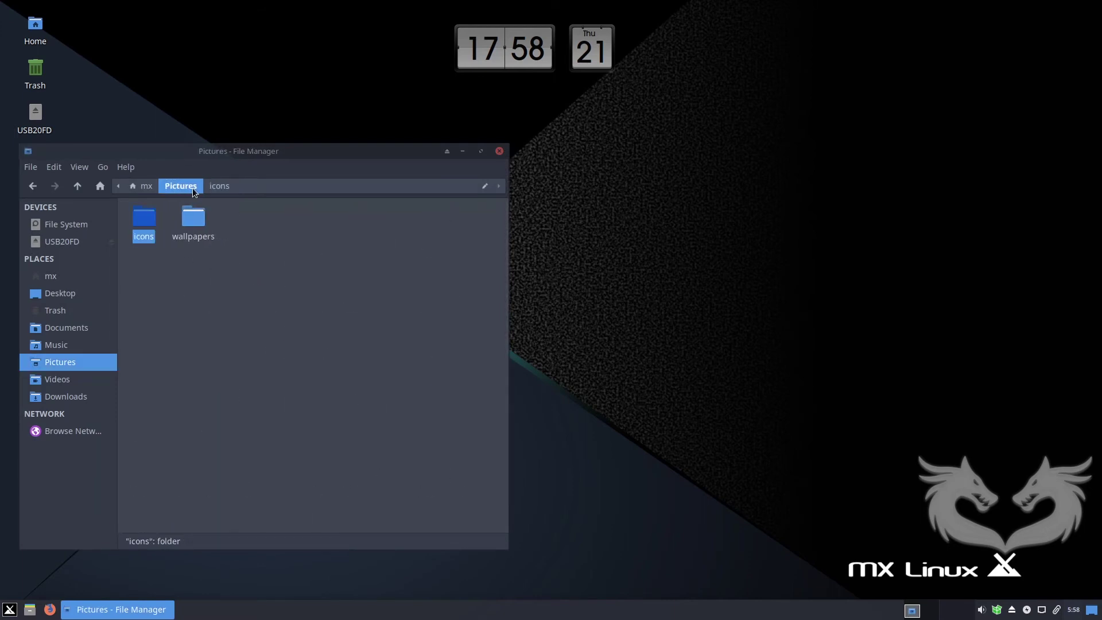
click(210, 186)
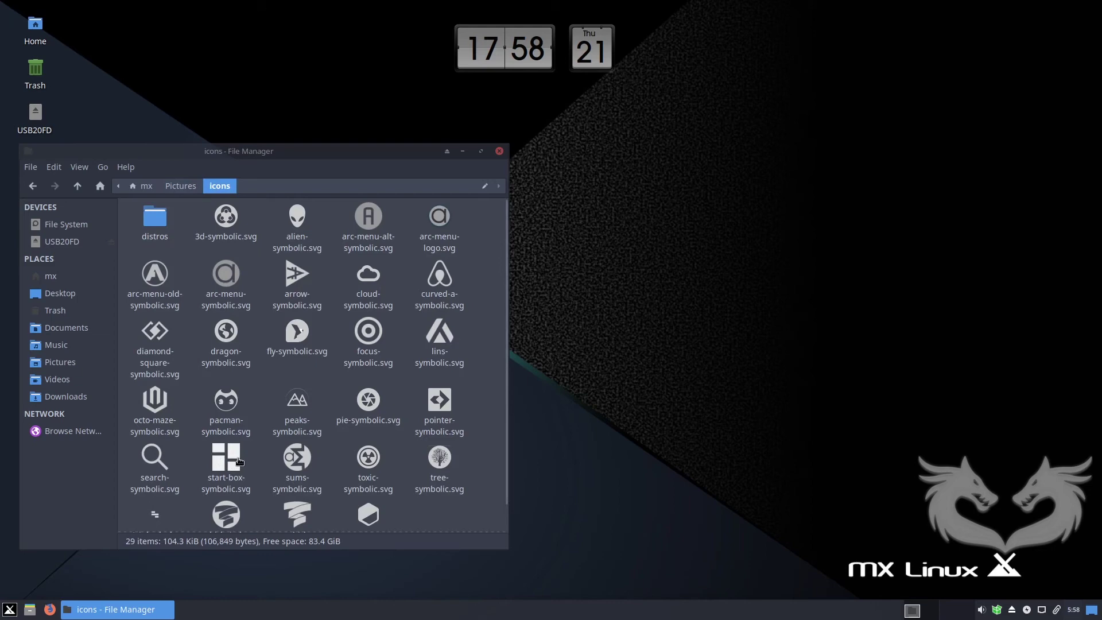
click(183, 187)
drag(177, 151, 390, 131)
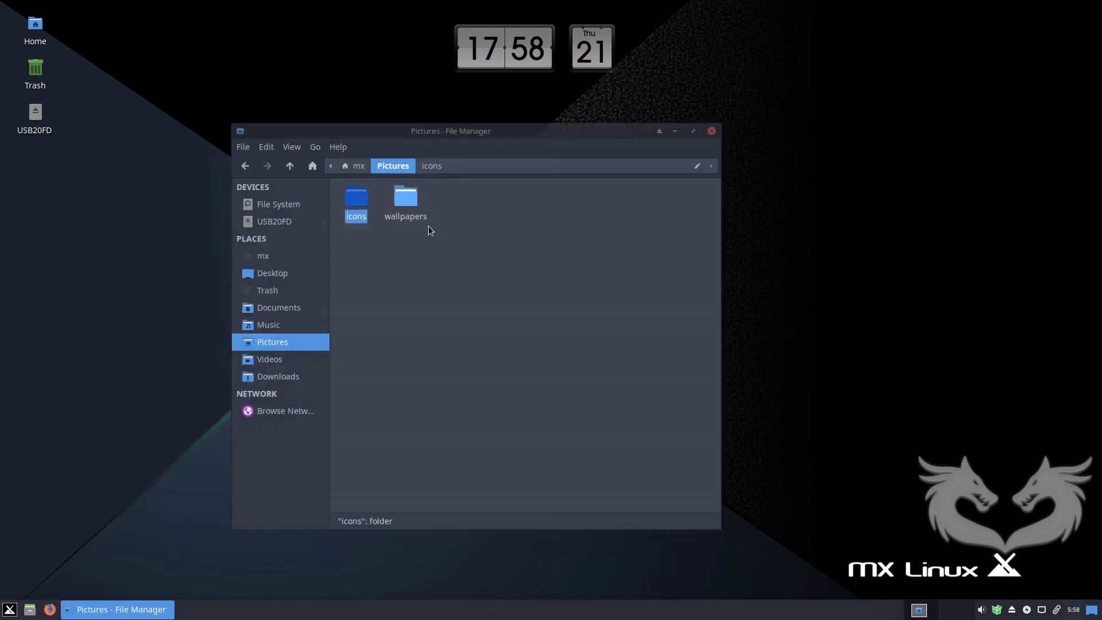
click(427, 266)
right_click(455, 263)
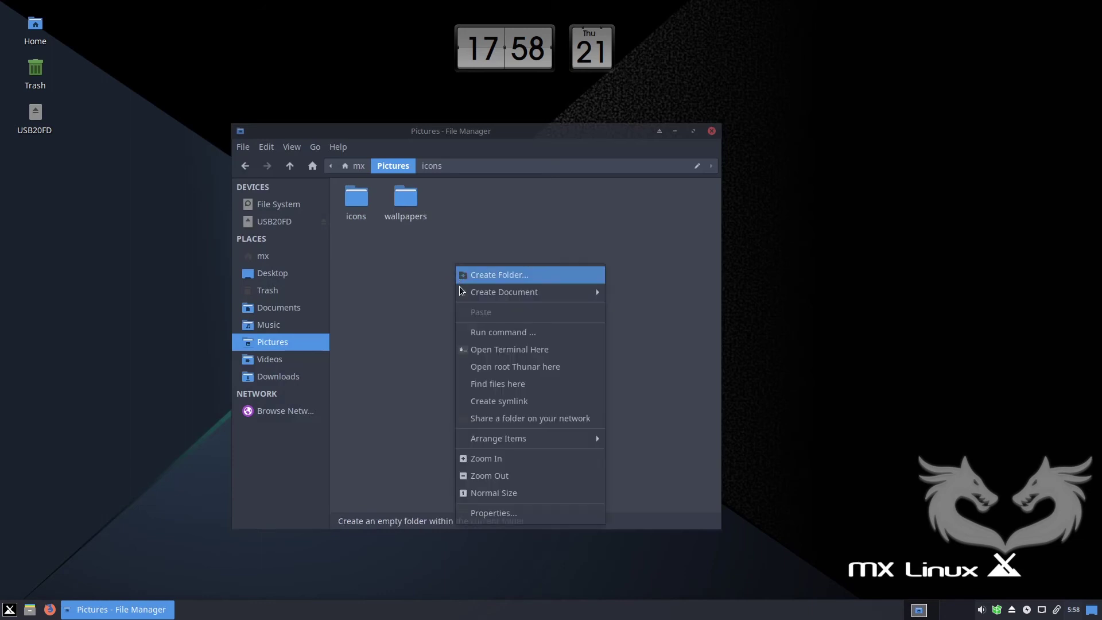
mouse_move(549, 437)
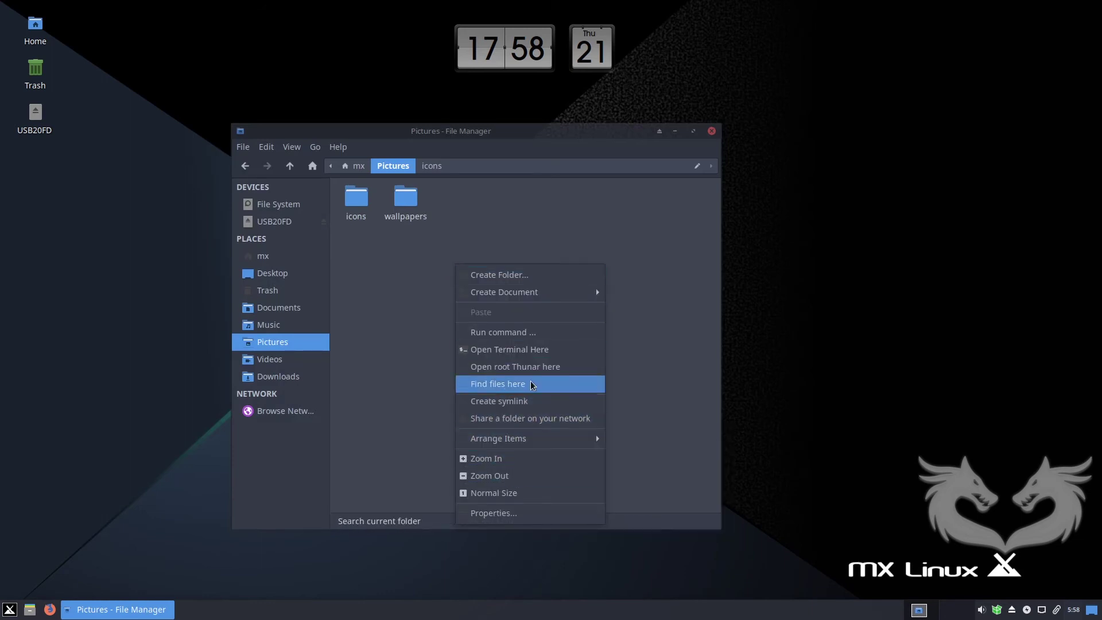
In a terminal in Pictures, run sudo mv -r icons /usr/local/share/icons/arc-menu with the admin password.
click(539, 349)
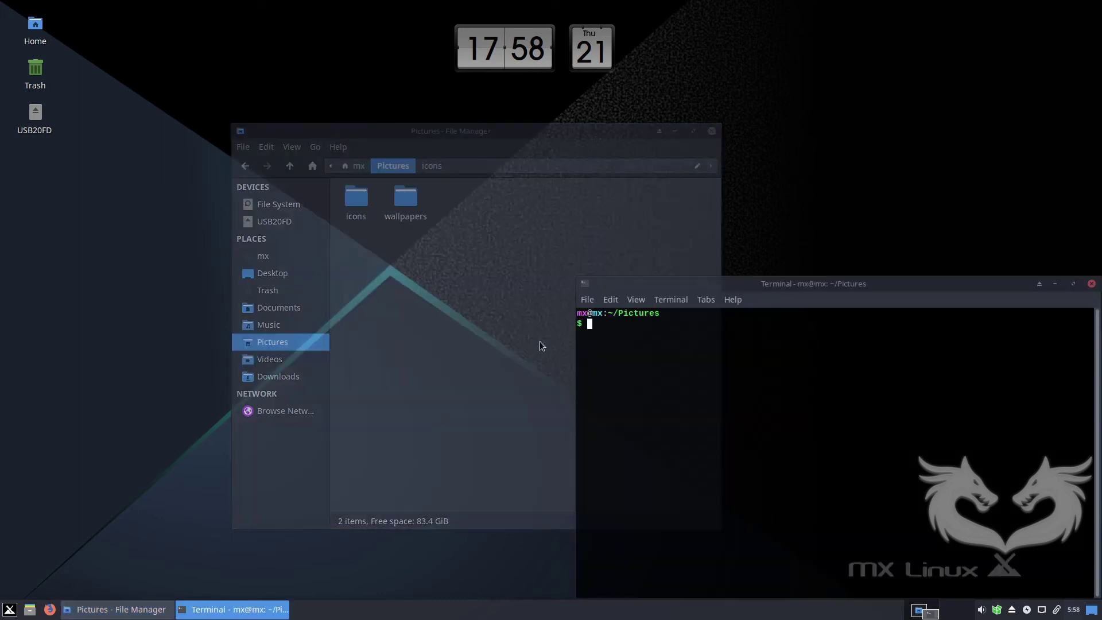
drag(675, 276, 563, 205)
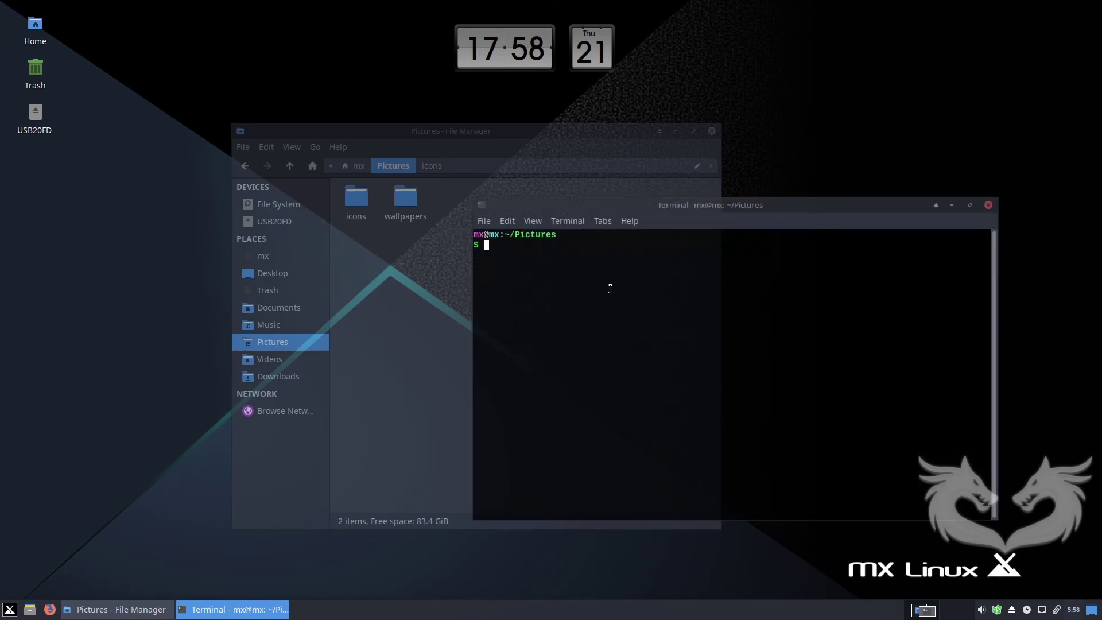
text(sudo mv -r icons /usr/local/share/icons/arc-menu)
key(Return)
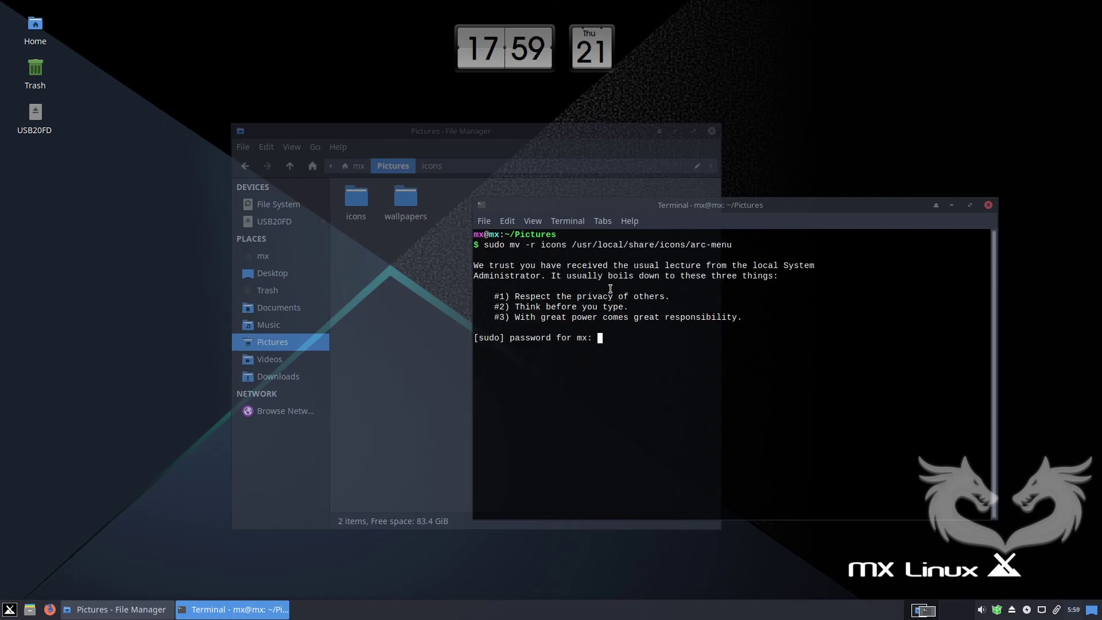
key(Return)
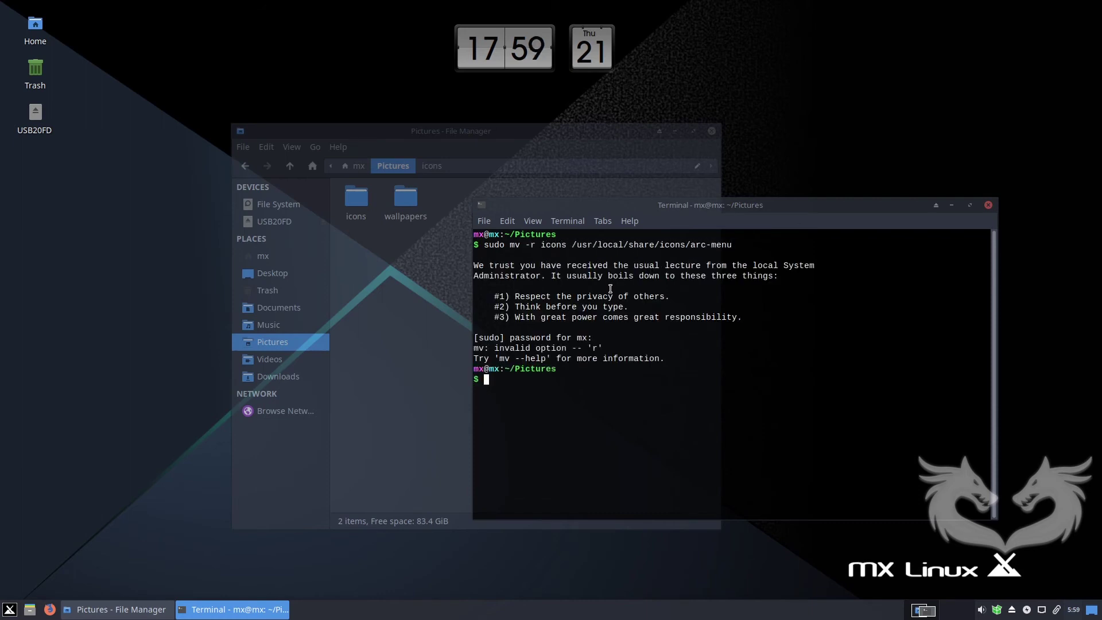
List /usr/local/share/icons/, rerun the move without -r, and clear the terminal.
text(ls /usr/local/share/icons/)
key(Return)
key(Up)
key(Up)
key(Left)
key(Left)
key(Left)
key(Left)
key(Left)
key(Left)
key(Left)
key(Left)
key(Left)
key(Left)
key(Left)
key(Left)
key(Left)
key(Left)
key(Left)
key(Left)
key(Left)
key(Left)
key(Left)
key(Left)
key(BackSpace)
key(BackSpace)
key(Return)
text(clear)
key(Return)
click(952, 205)
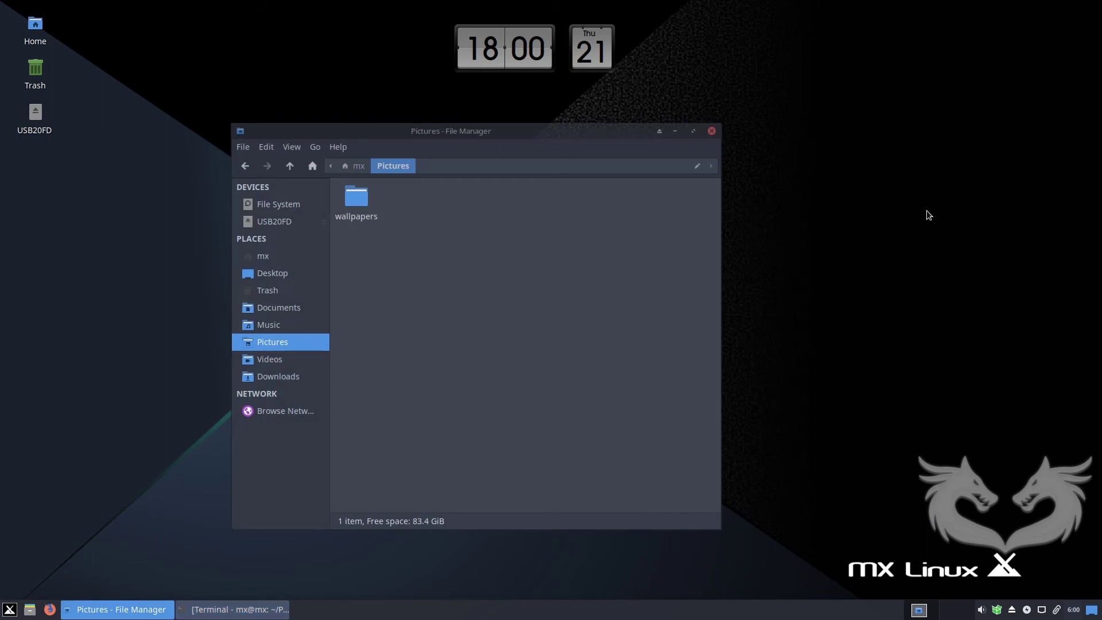
Set the Desktop Settings wallpaper folder to Pictures/wallpapers.
click(711, 130)
right_click(495, 171)
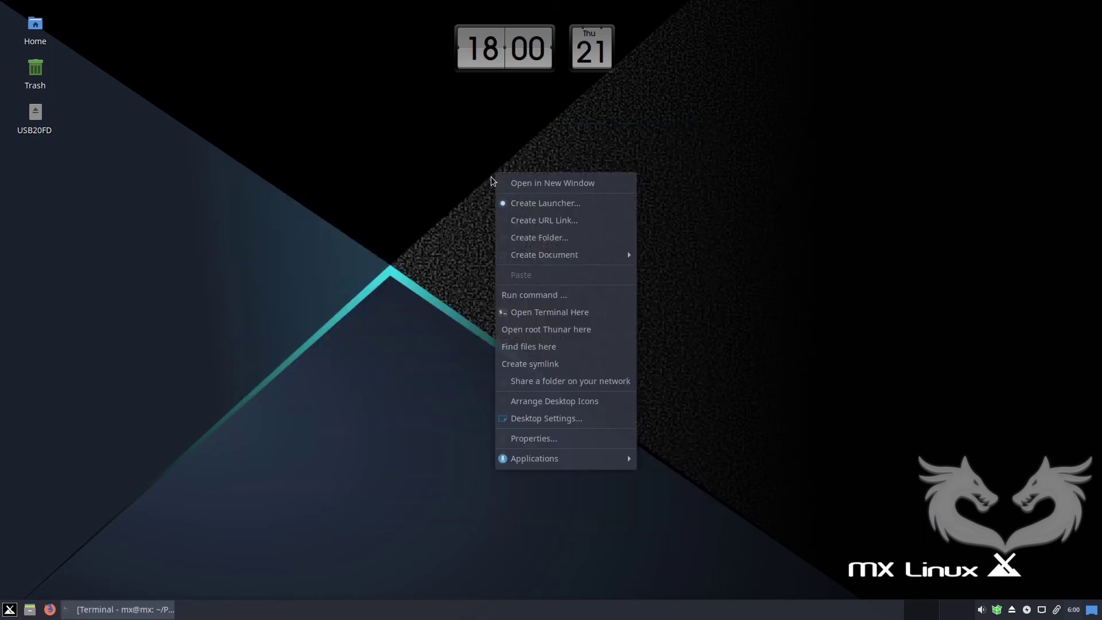
click(546, 421)
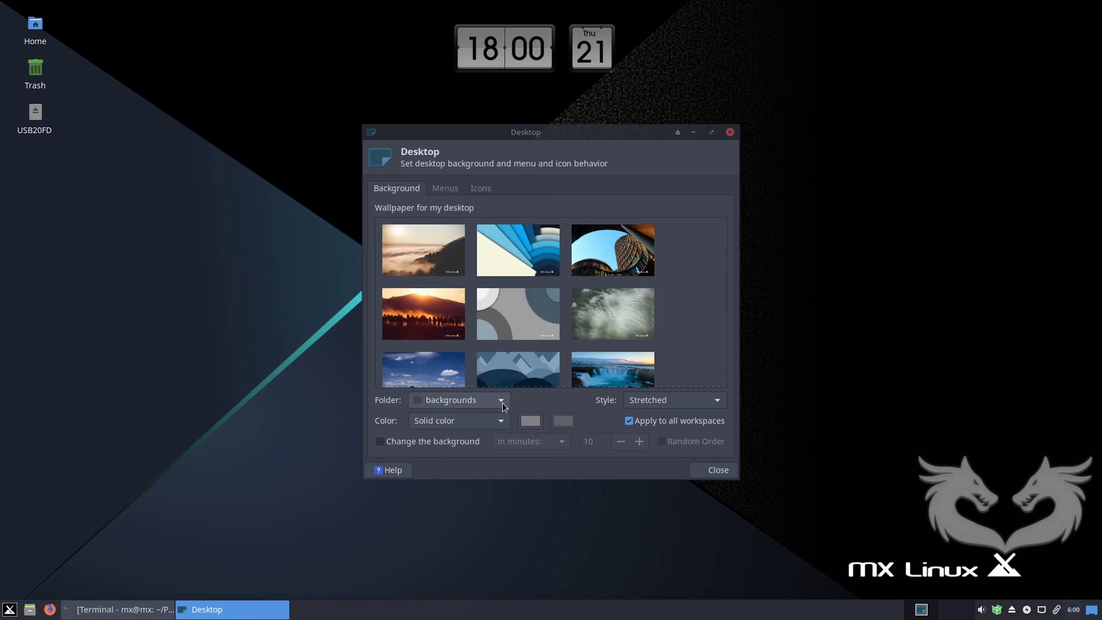
click(501, 401)
click(450, 525)
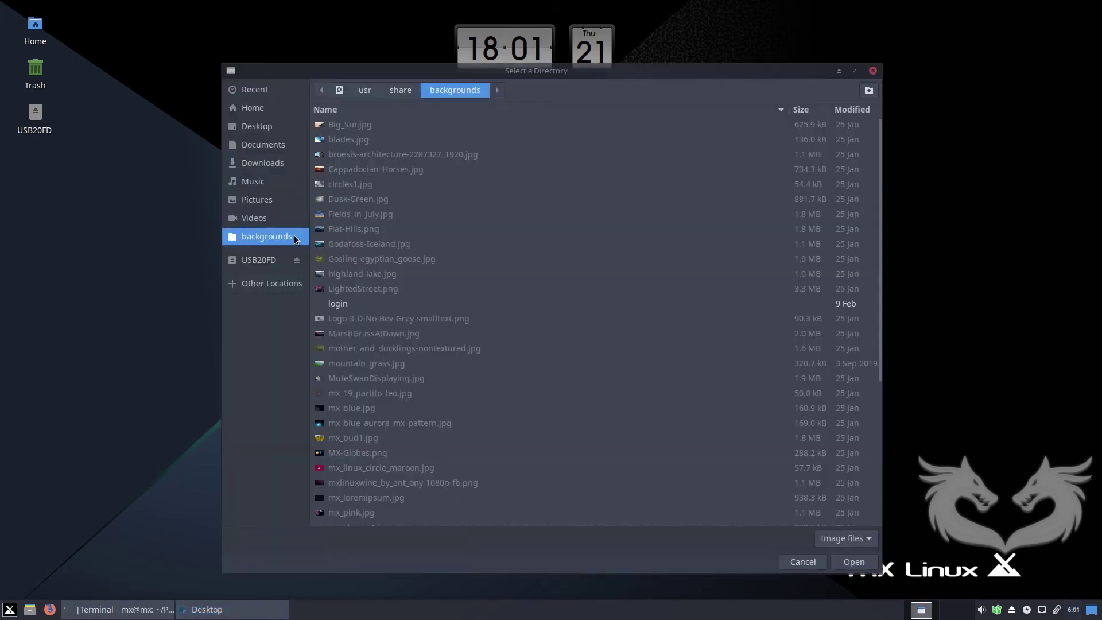
click(261, 200)
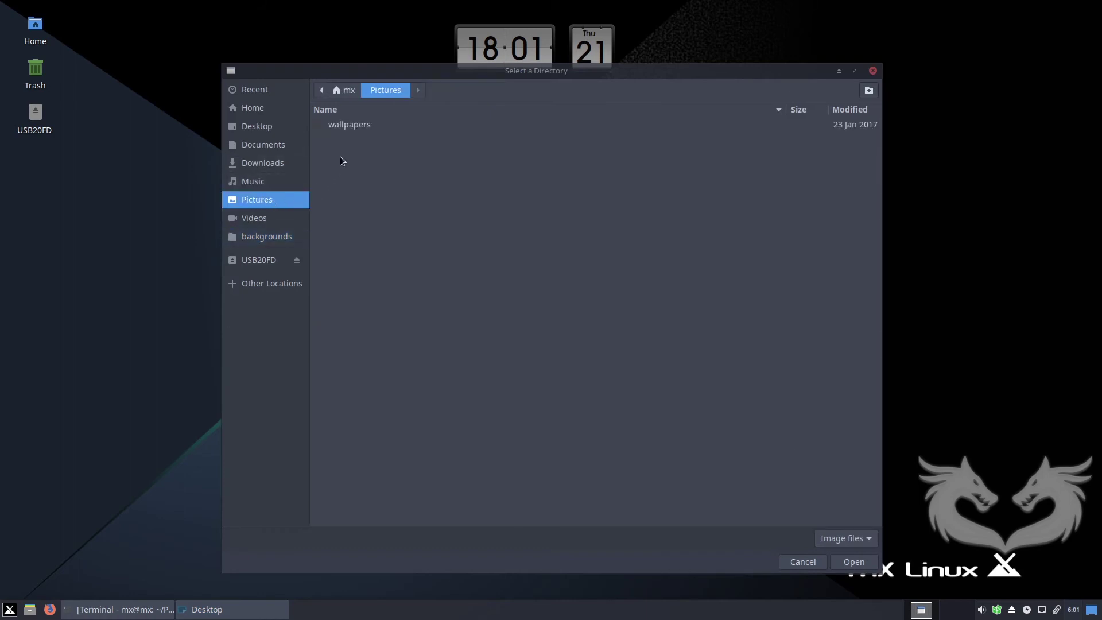
click(350, 126)
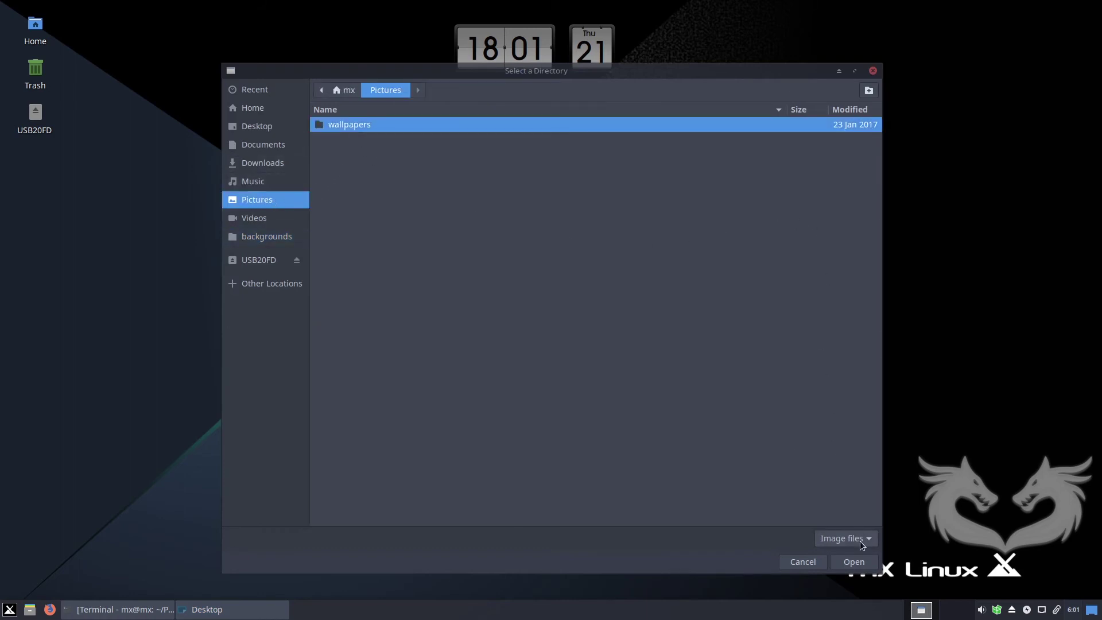
click(855, 561)
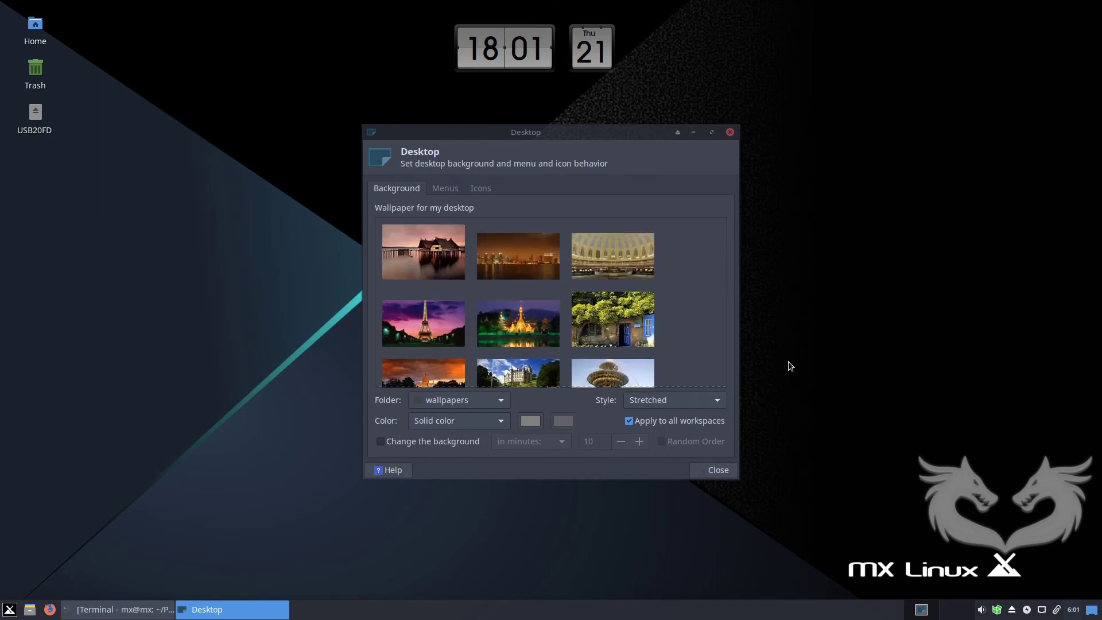
Apply the night-time bridge photo 21.jpg as wallpaper and close Desktop Settings.
drag(722, 235, 730, 264)
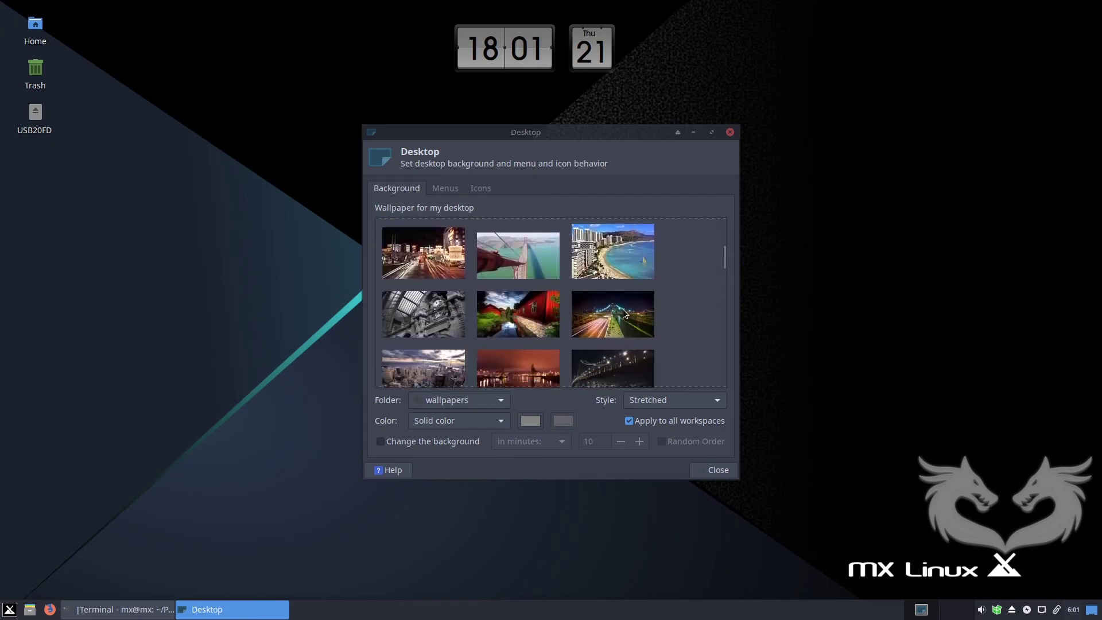
click(623, 311)
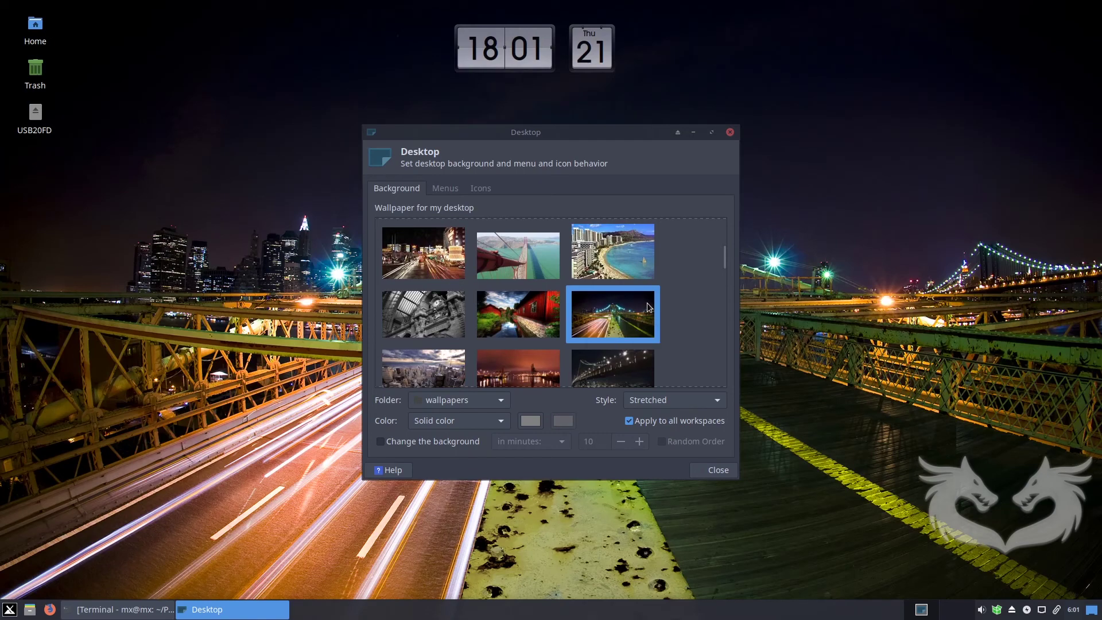
click(733, 133)
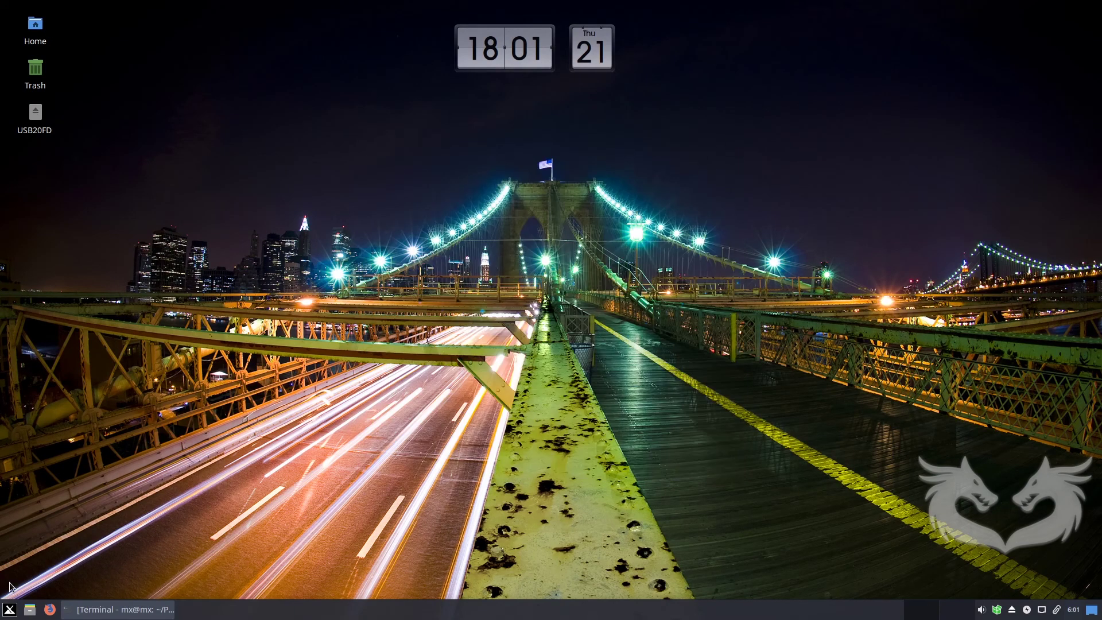
Launch MX Tweak by searching 'tw' and open the Panel preferences.
click(13, 609)
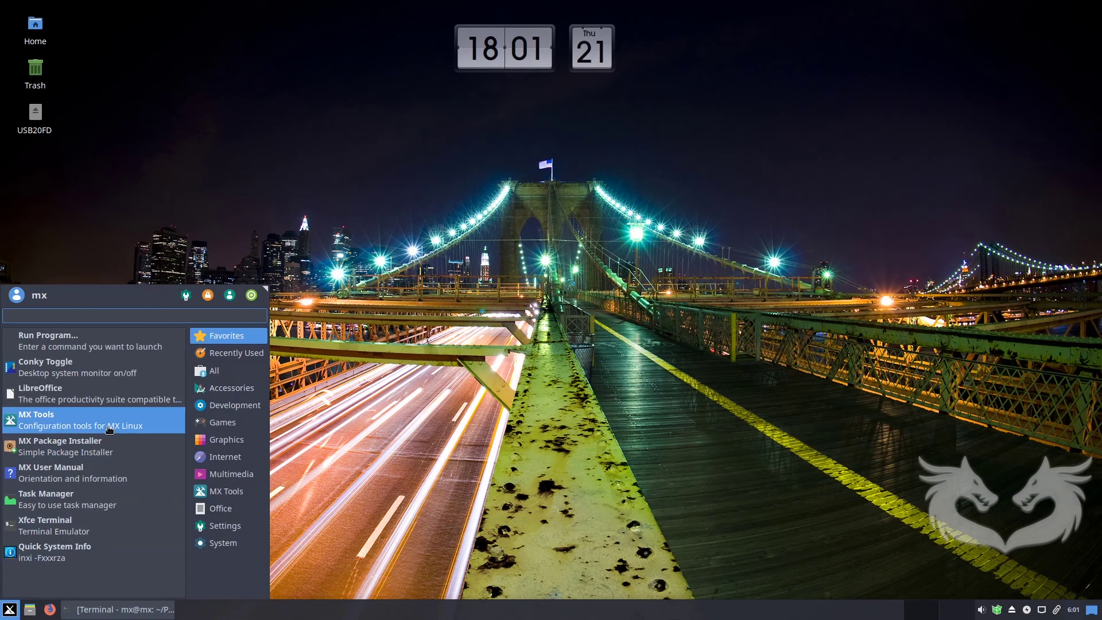
text(tw)
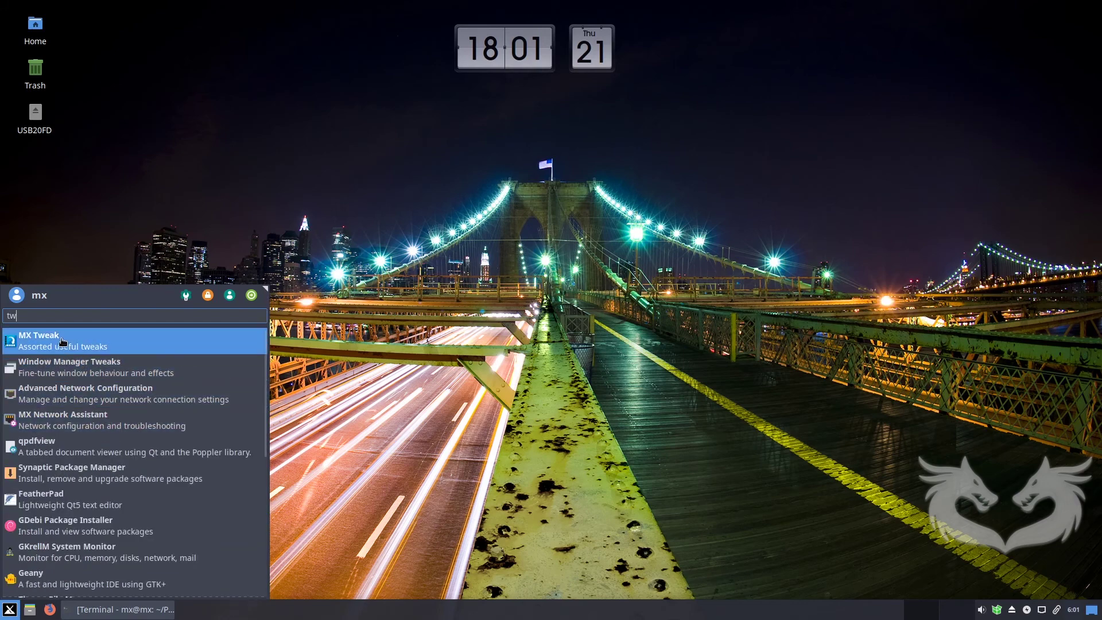
click(61, 339)
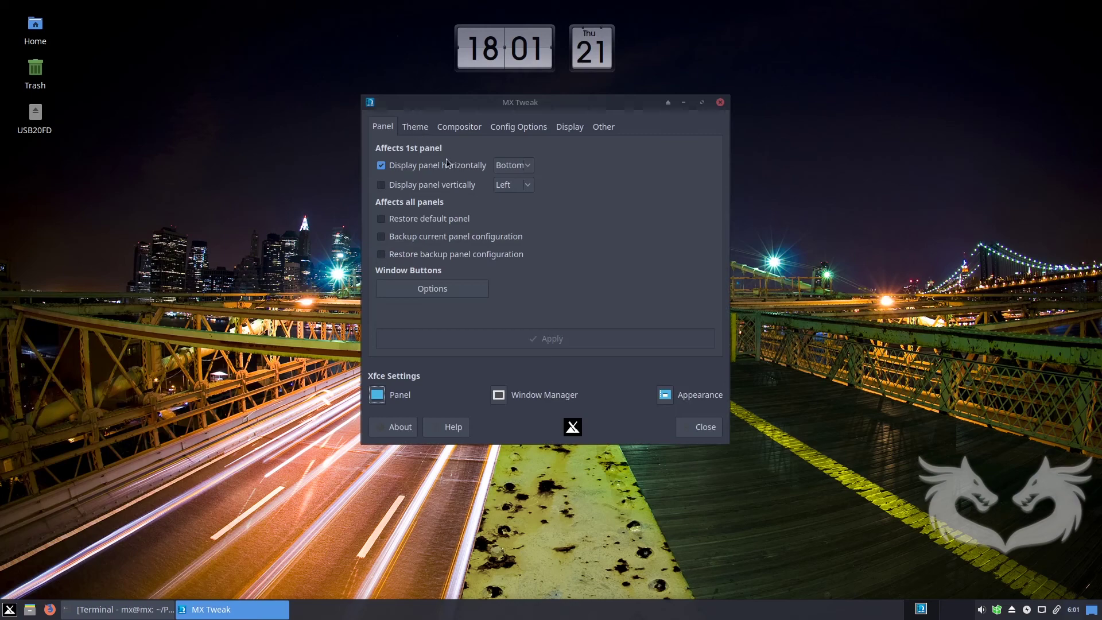
click(376, 396)
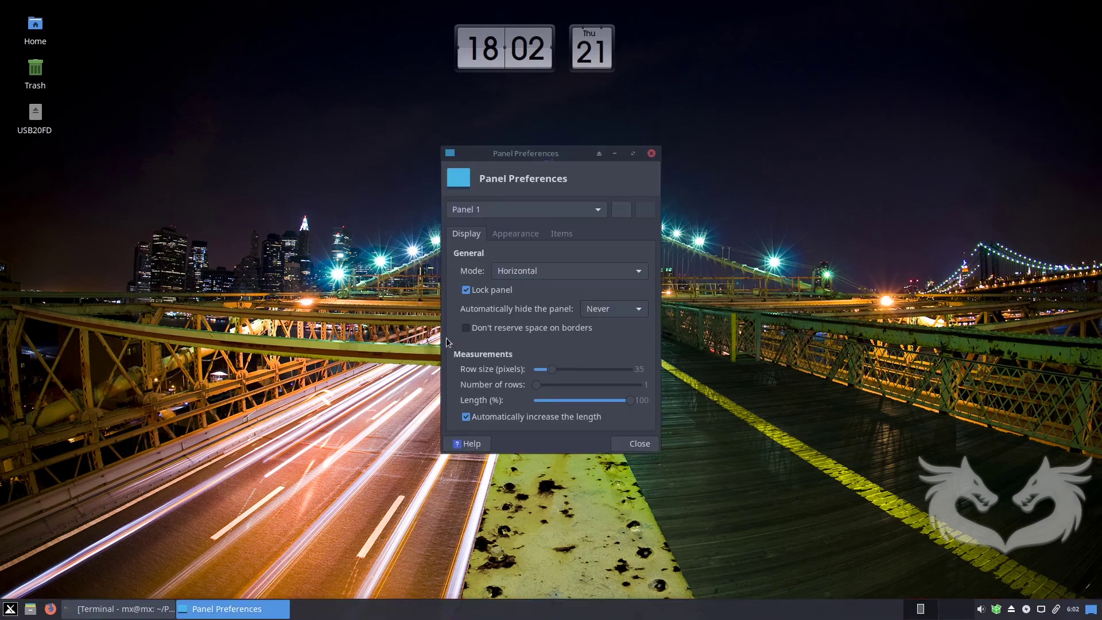
Set the panel's Enter opacity to 75 and Leave opacity to 50.
click(515, 234)
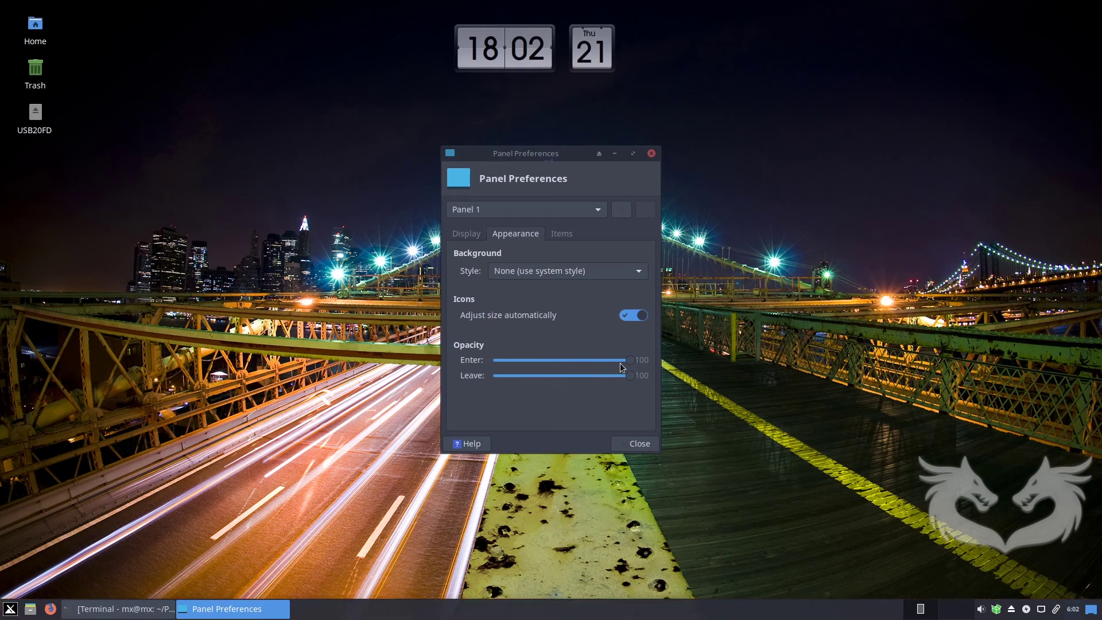
drag(618, 364, 596, 360)
drag(629, 377, 562, 384)
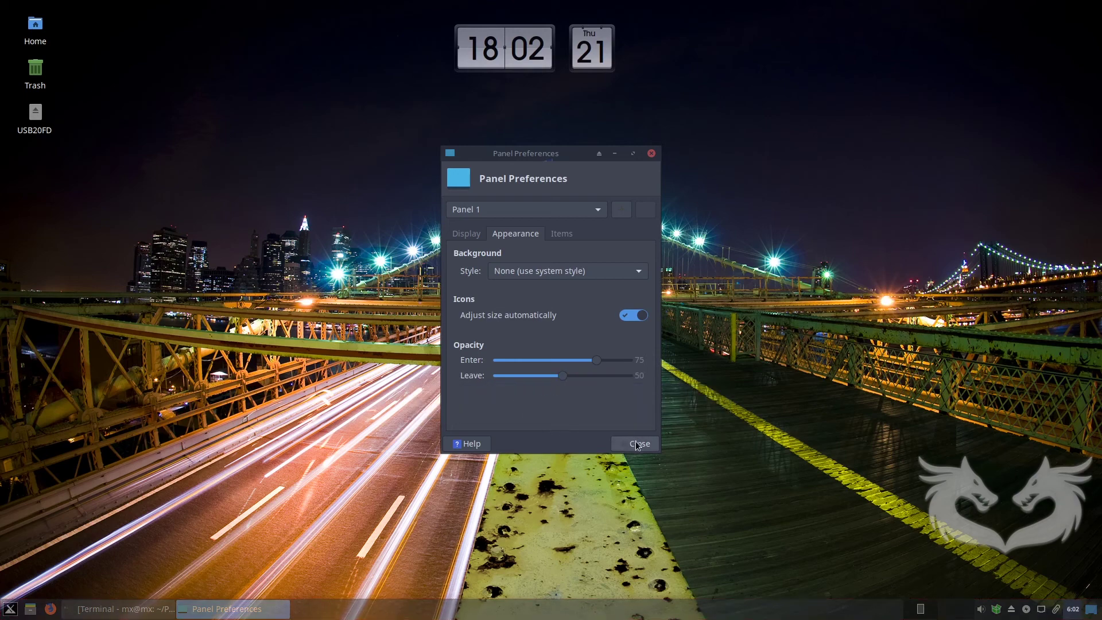
click(465, 237)
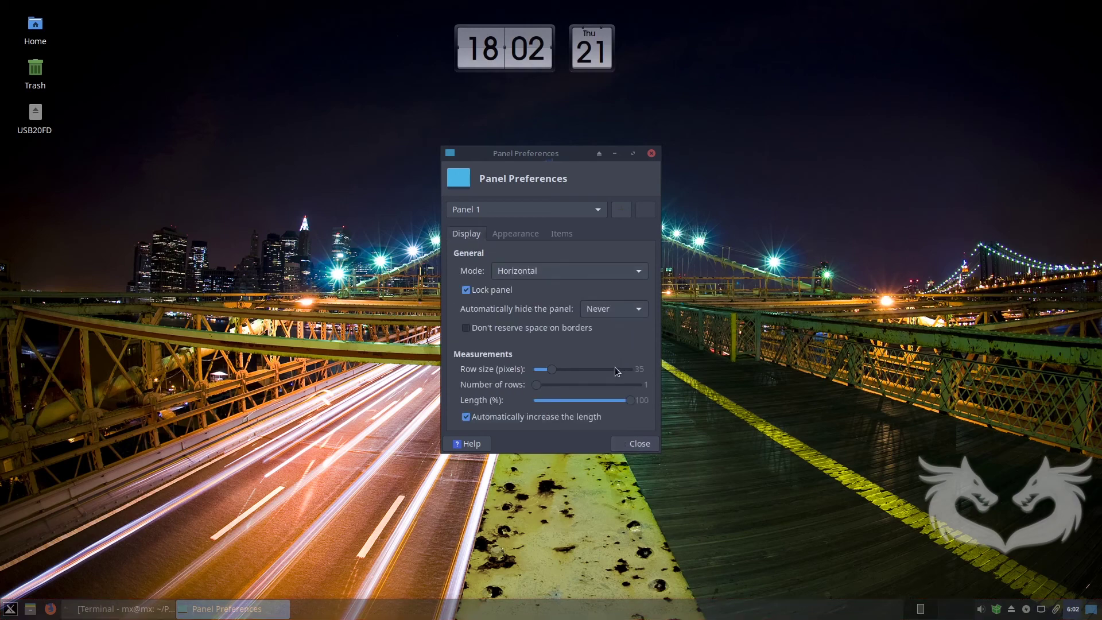
Set the panel to automatically hide Intelligently and close Panel preferences.
click(638, 445)
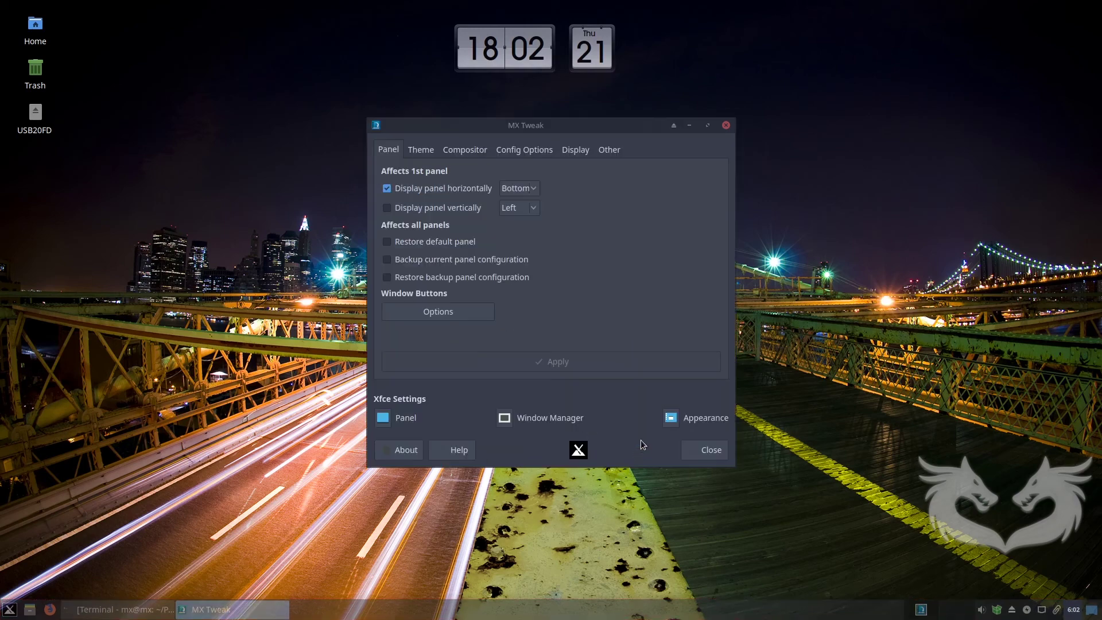
click(383, 418)
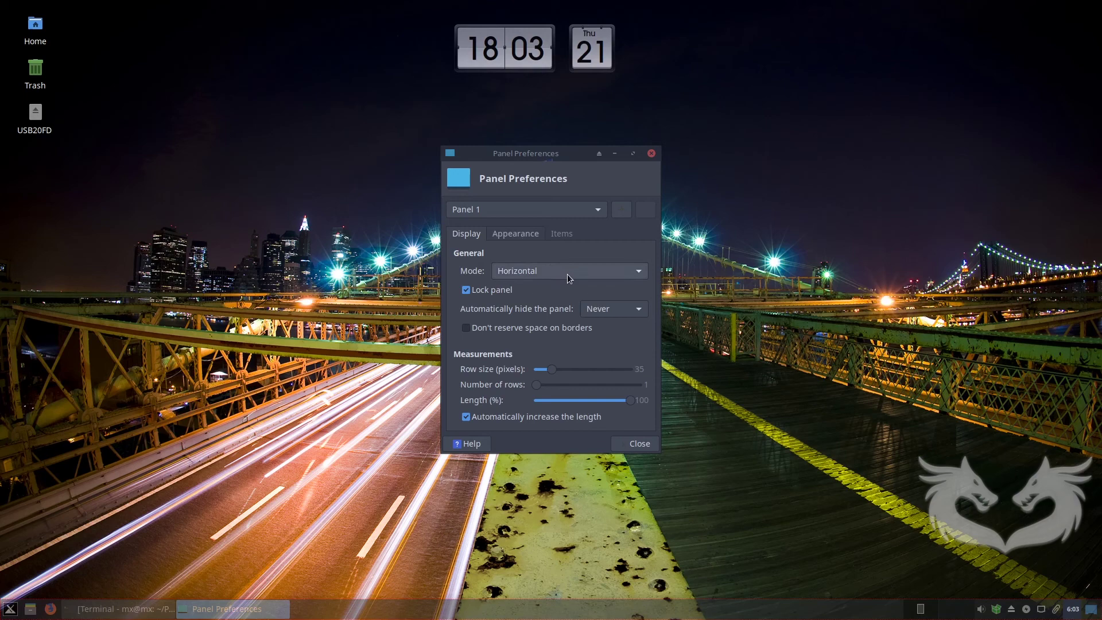
click(621, 310)
click(611, 331)
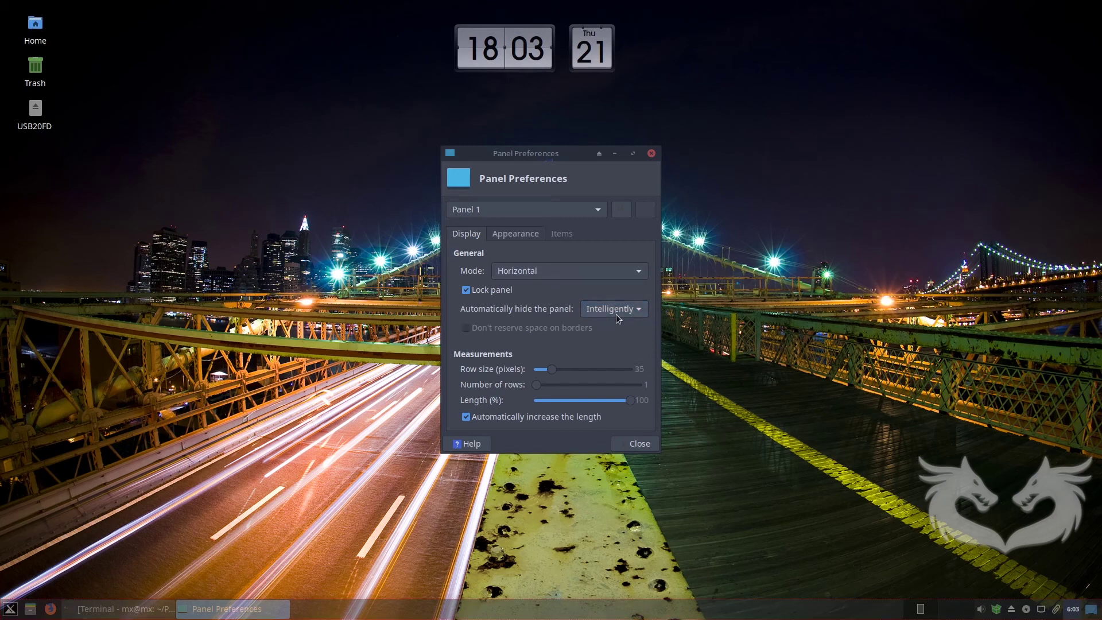
click(637, 443)
Look at MX Tweak's Theme tab theme sets without changing them, then close MX Tweak.
drag(548, 126, 609, 171)
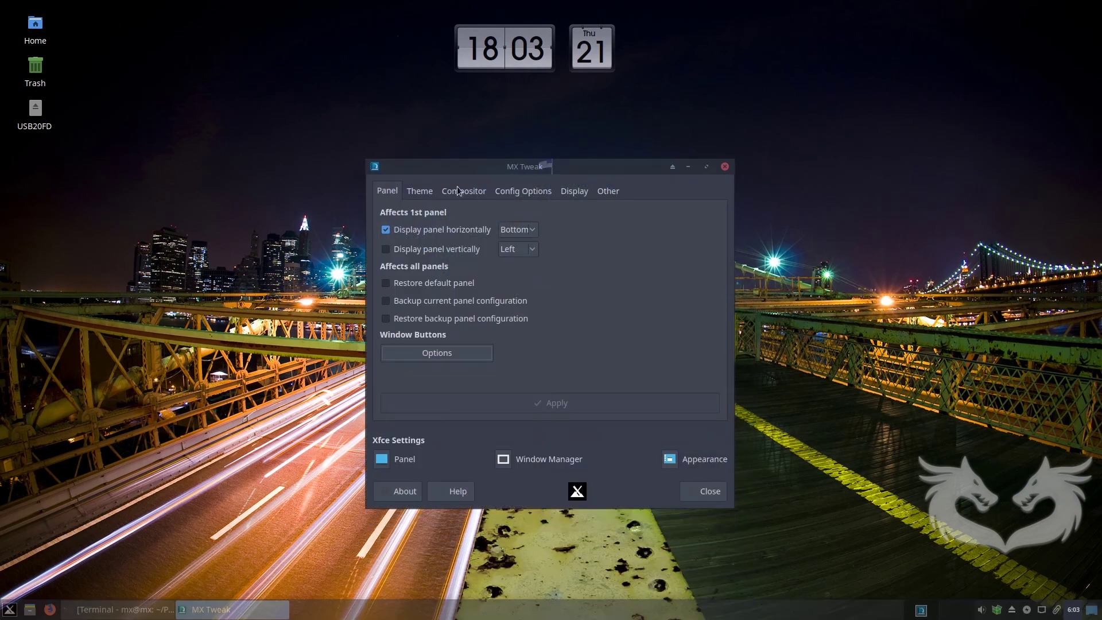
click(421, 193)
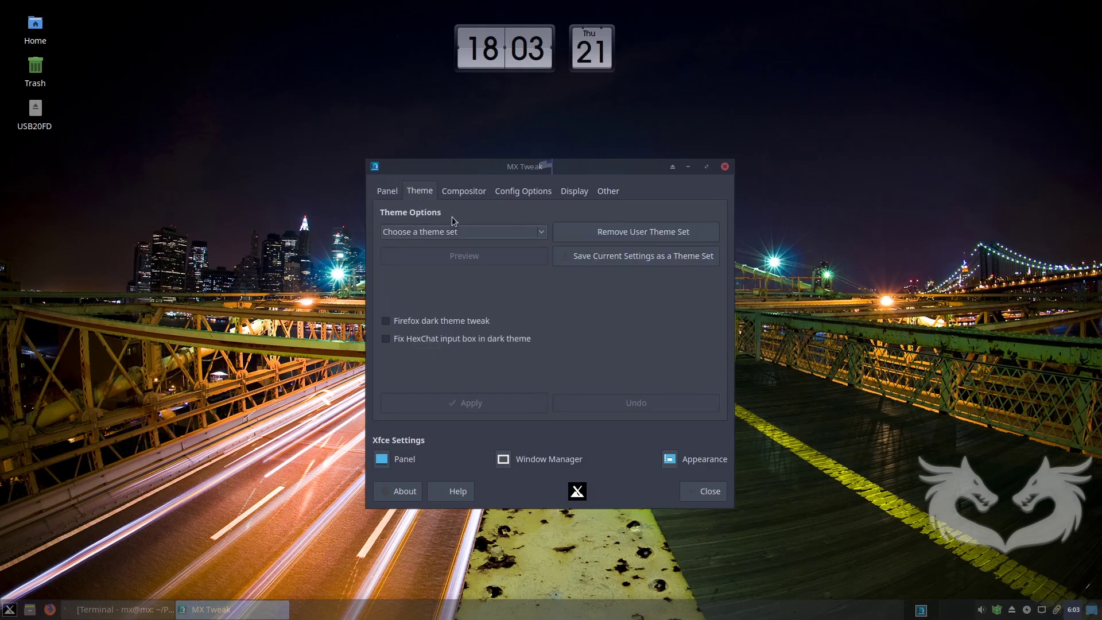
click(473, 233)
click(472, 234)
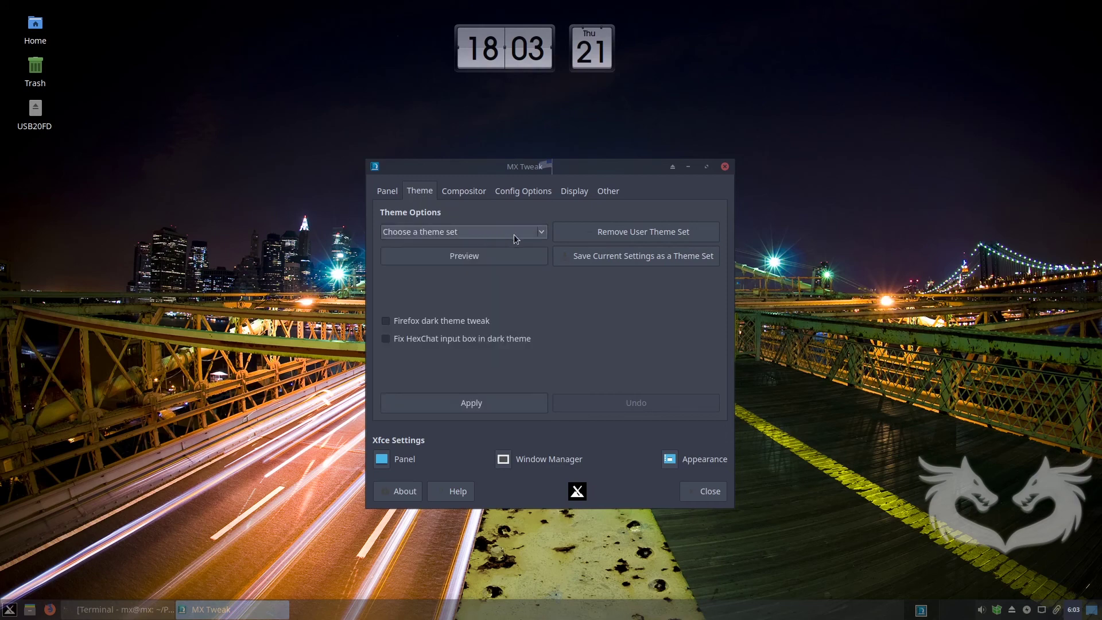
click(707, 492)
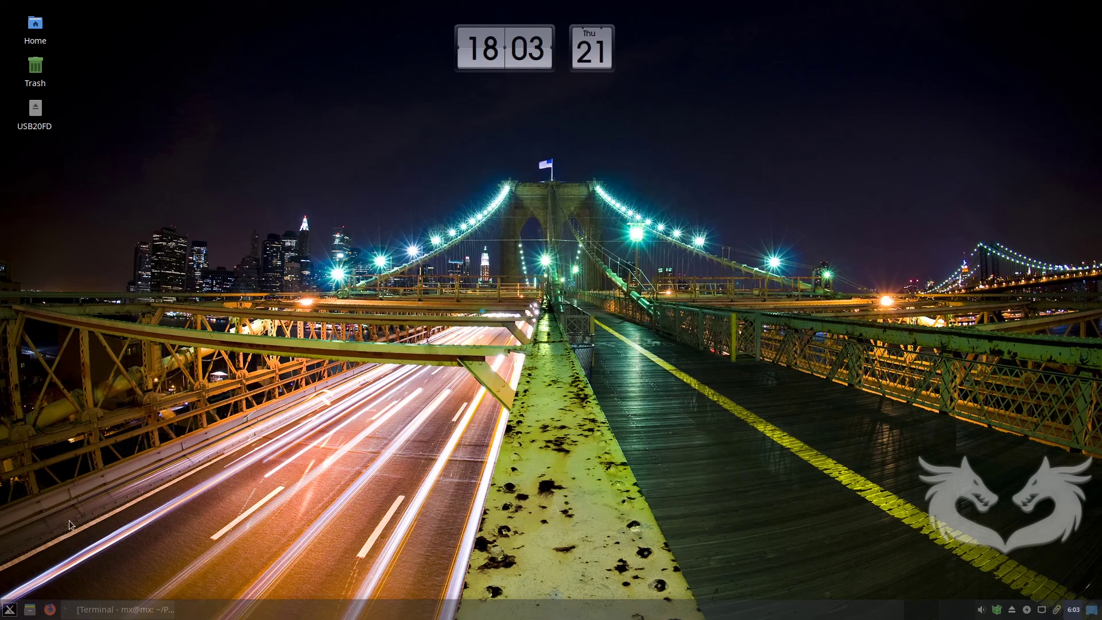
Open the Whisker Menu button's Properties and start choosing a new panel icon.
right_click(10, 609)
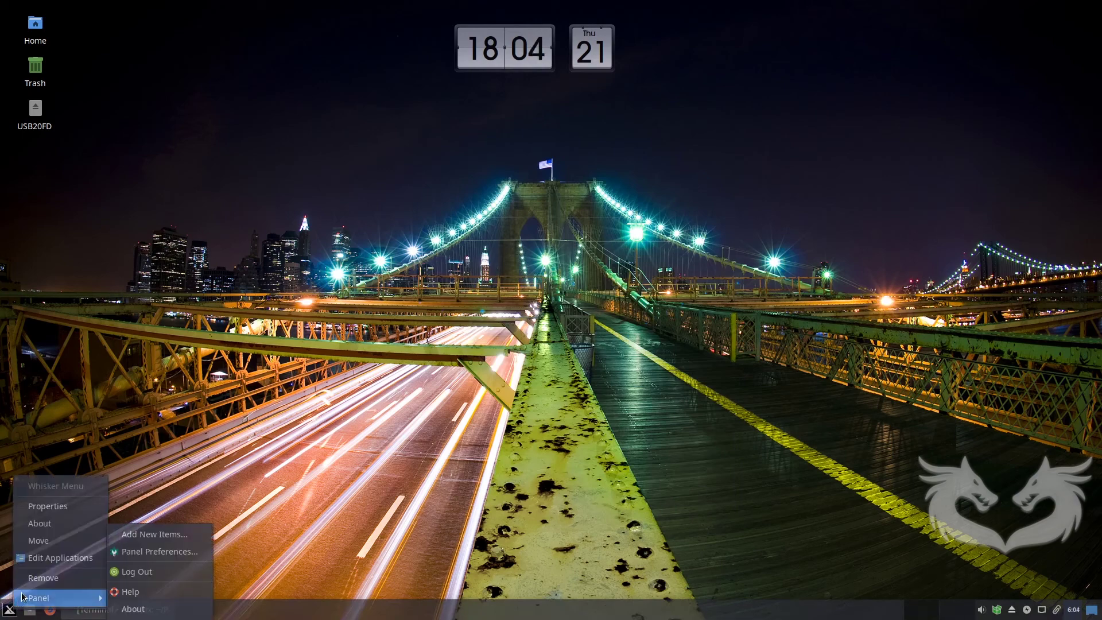
click(54, 508)
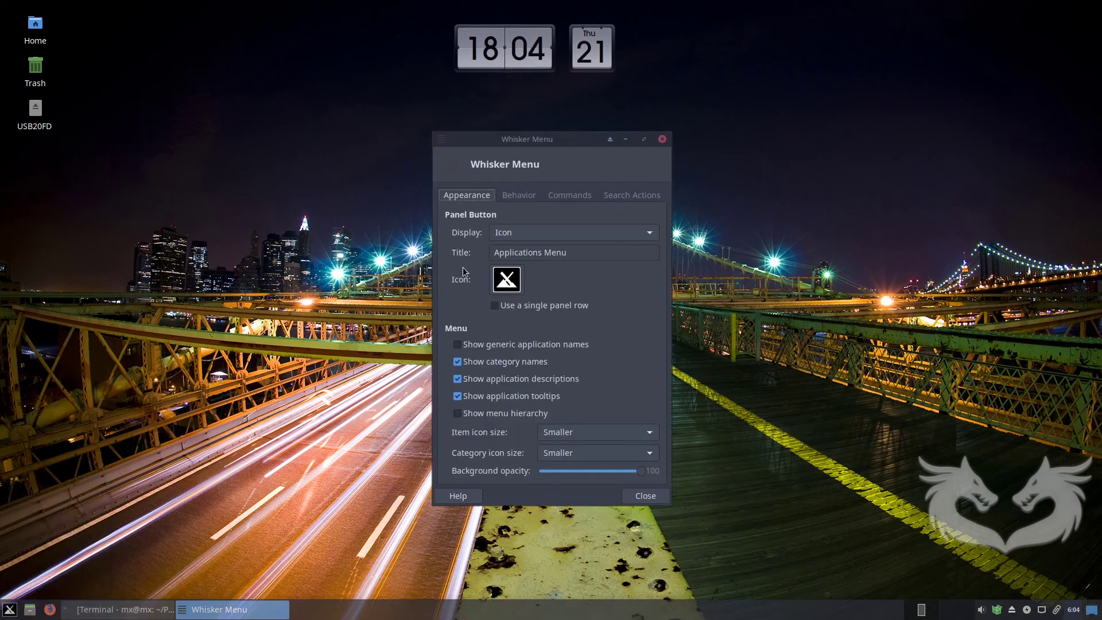
click(508, 285)
Open the arc-menu icon folder and preview icons from alien through diamond-square.
click(138, 613)
click(150, 609)
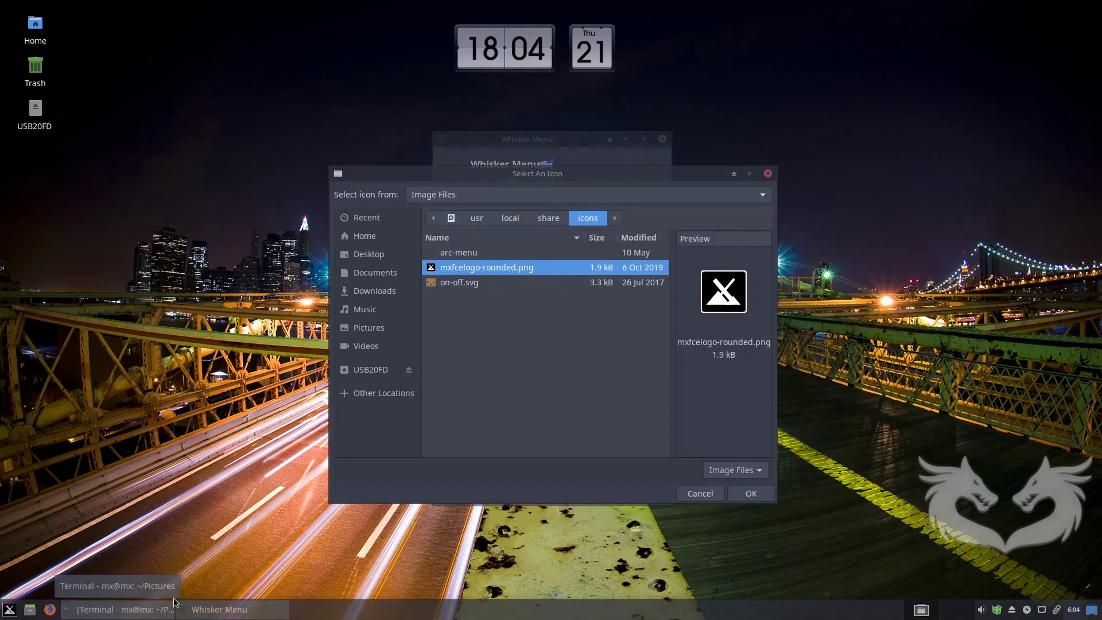
click(465, 256)
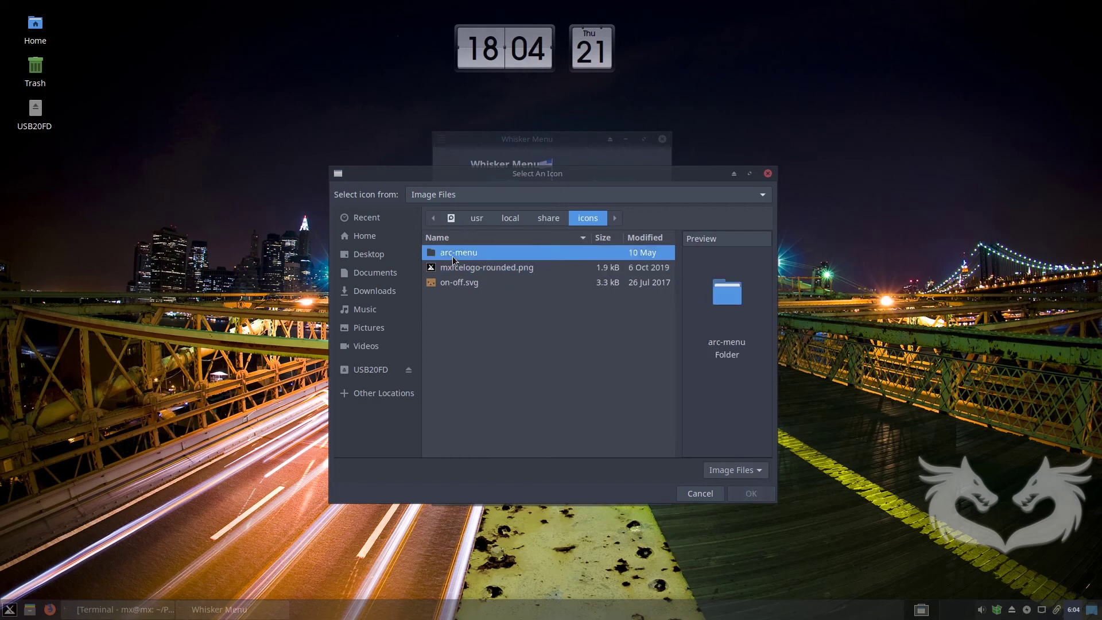
double_click(435, 256)
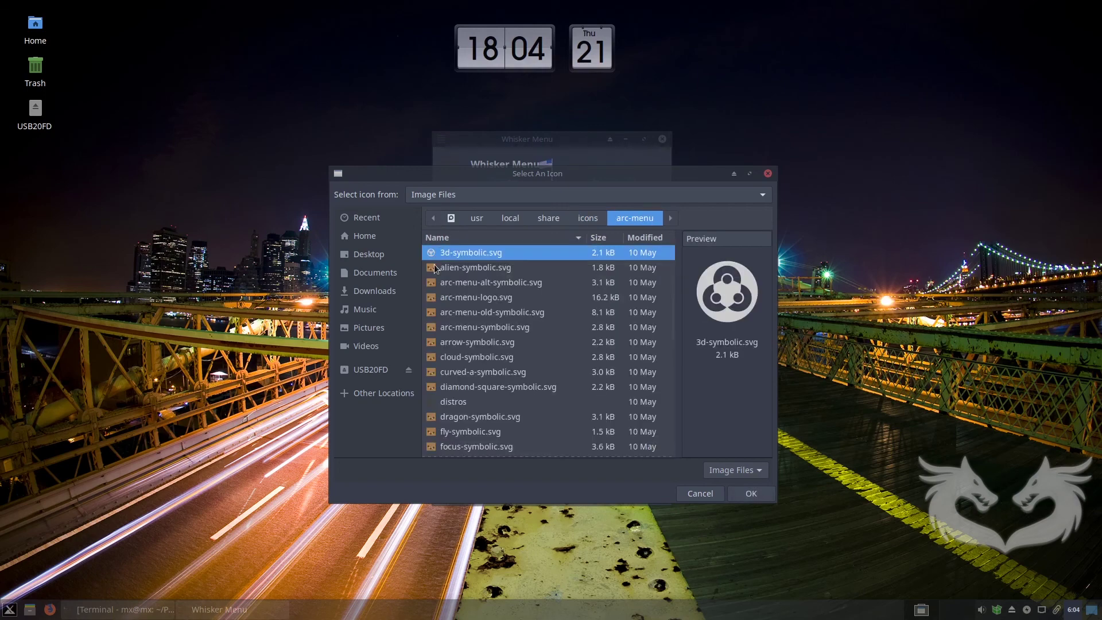
click(481, 266)
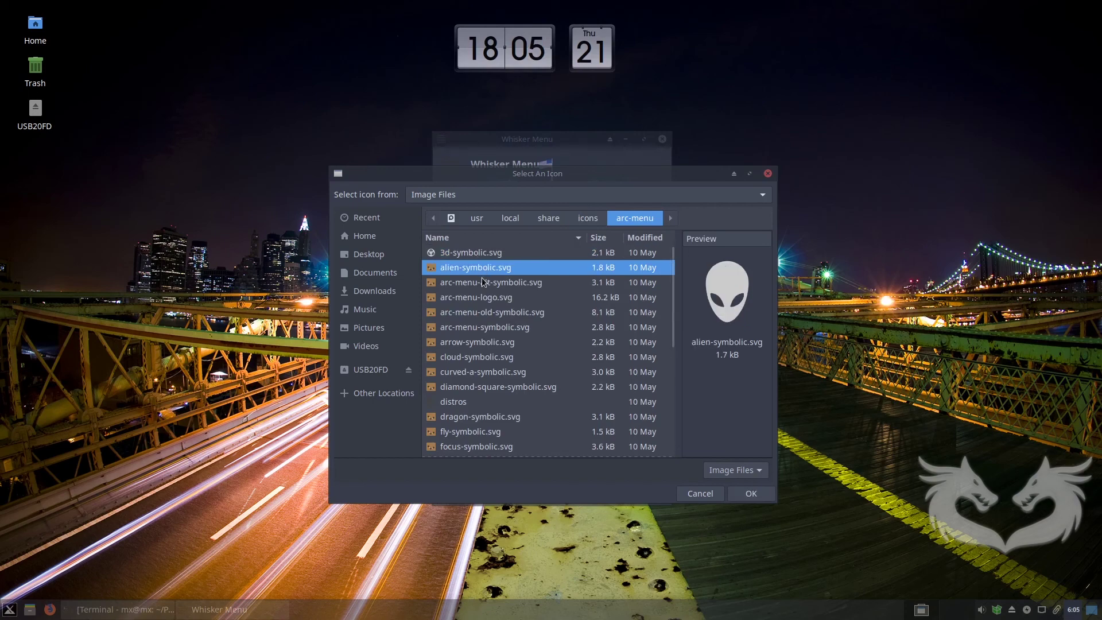
click(482, 284)
click(482, 300)
click(487, 313)
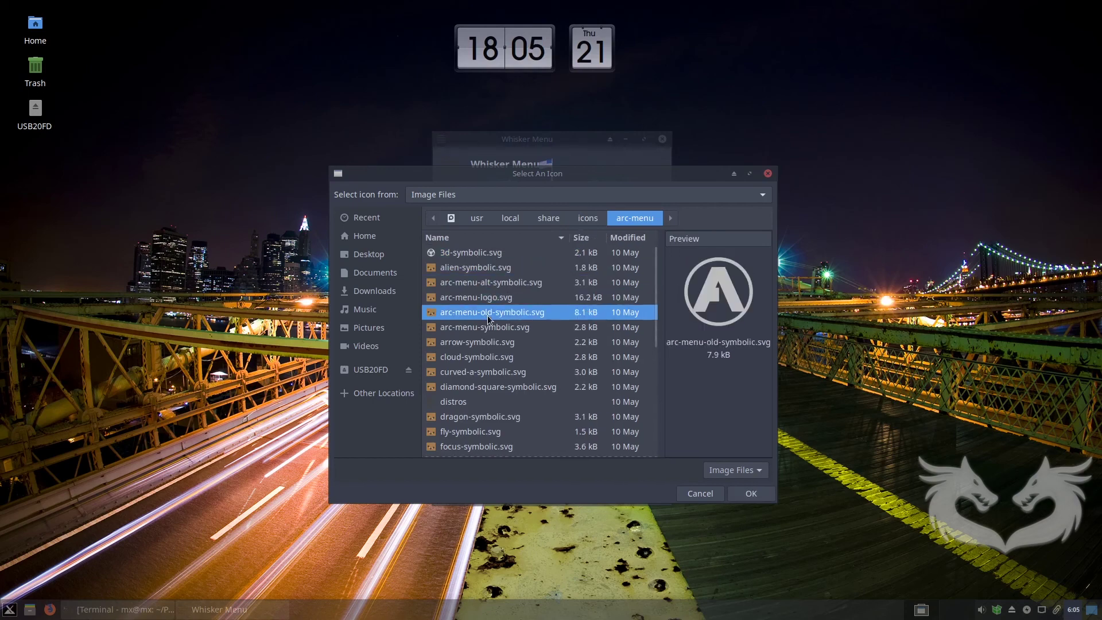
click(487, 329)
click(487, 342)
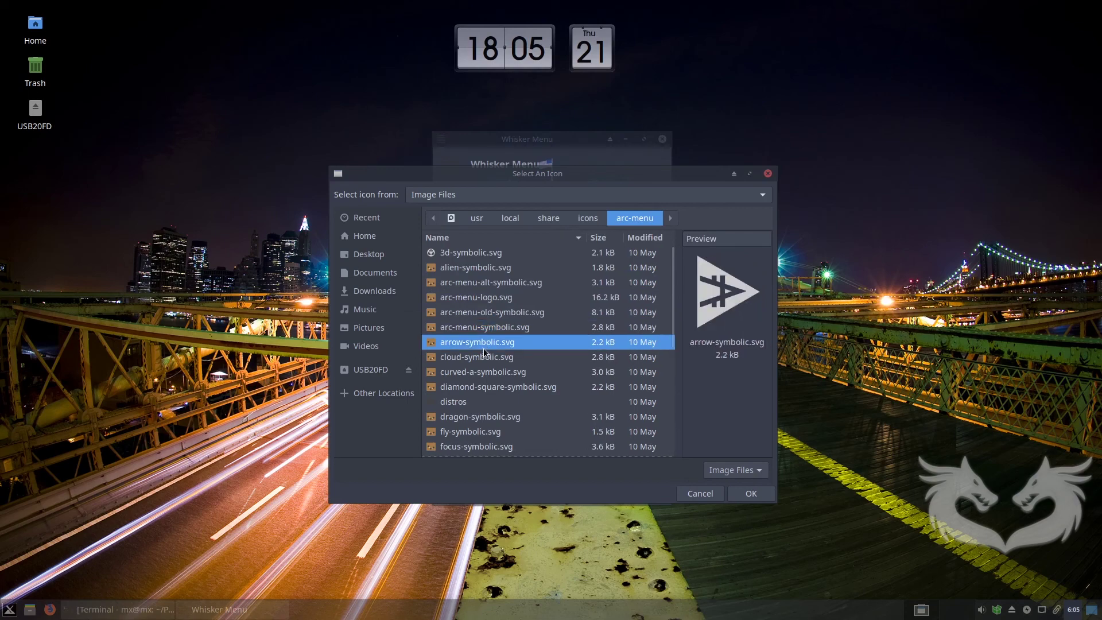
click(485, 358)
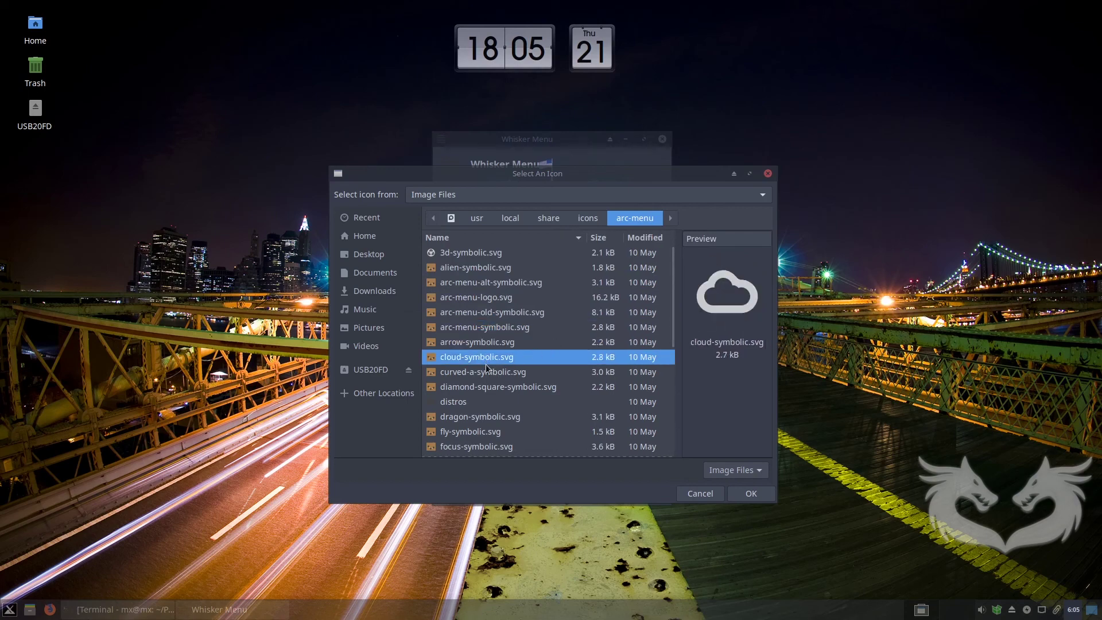
click(485, 373)
click(482, 391)
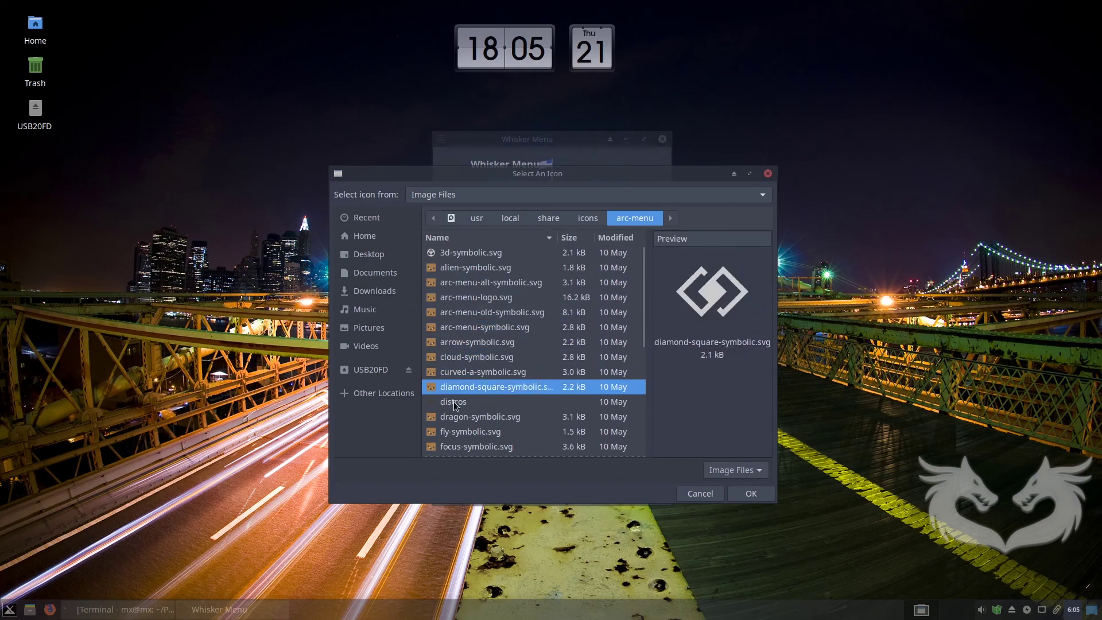
Preview the remaining icons and choose start-box-symbolic.svg as the menu icon.
click(457, 406)
click(474, 420)
click(479, 434)
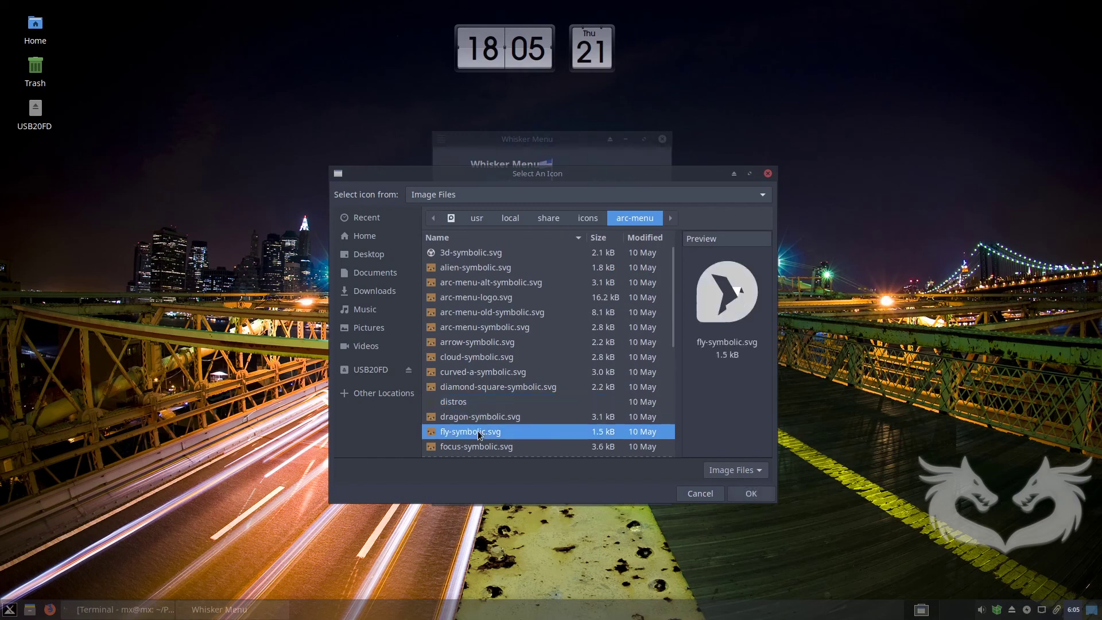
scroll(498, 441, down, 2)
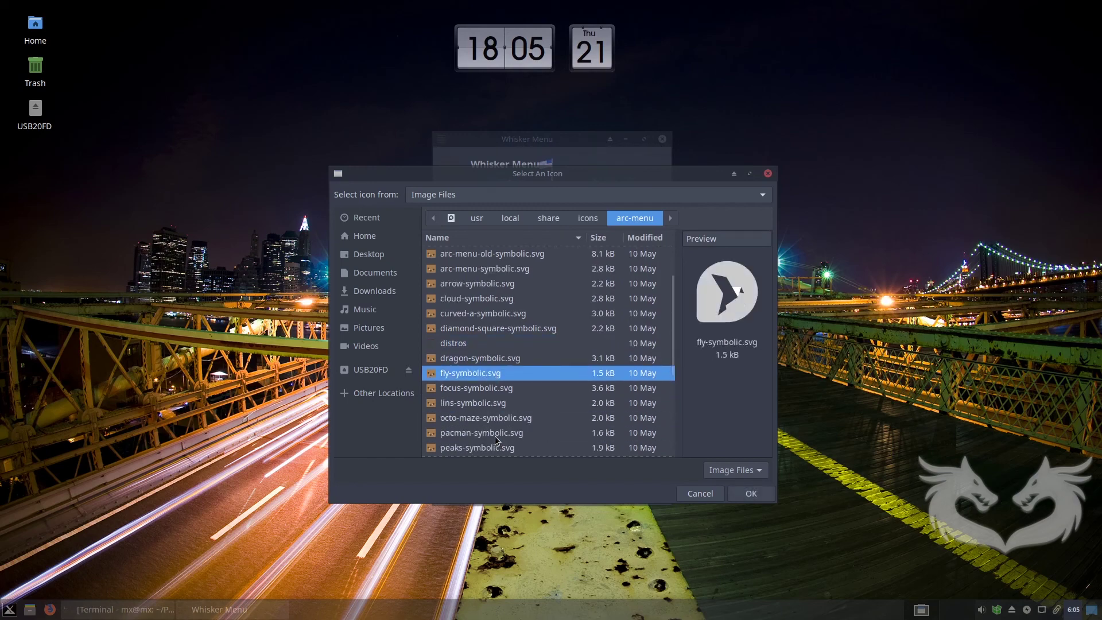
click(495, 388)
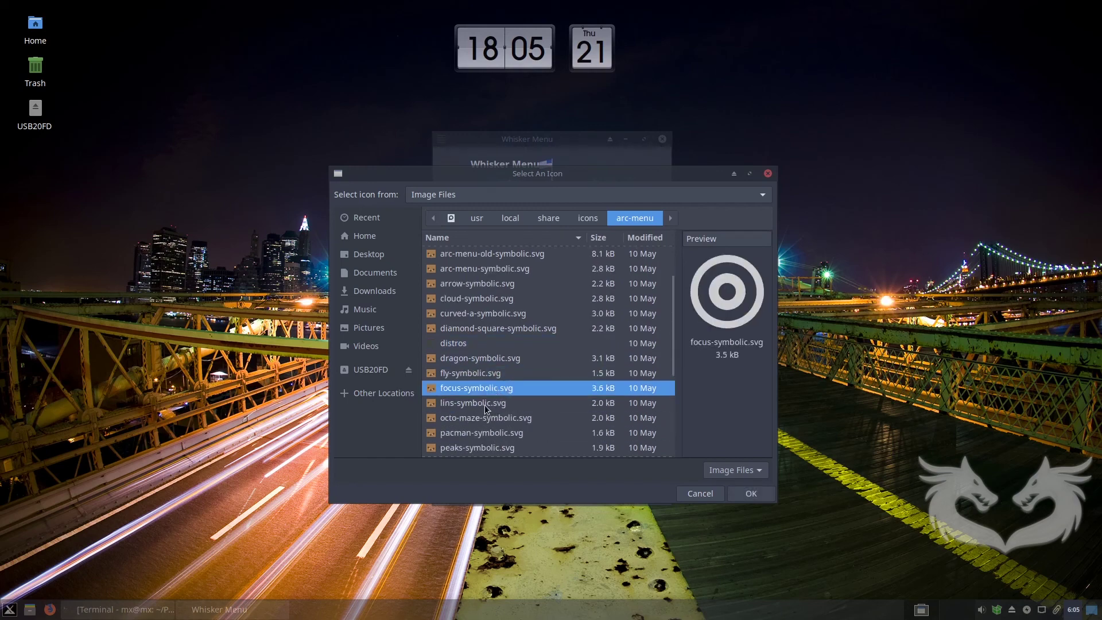
click(486, 408)
click(486, 419)
click(483, 431)
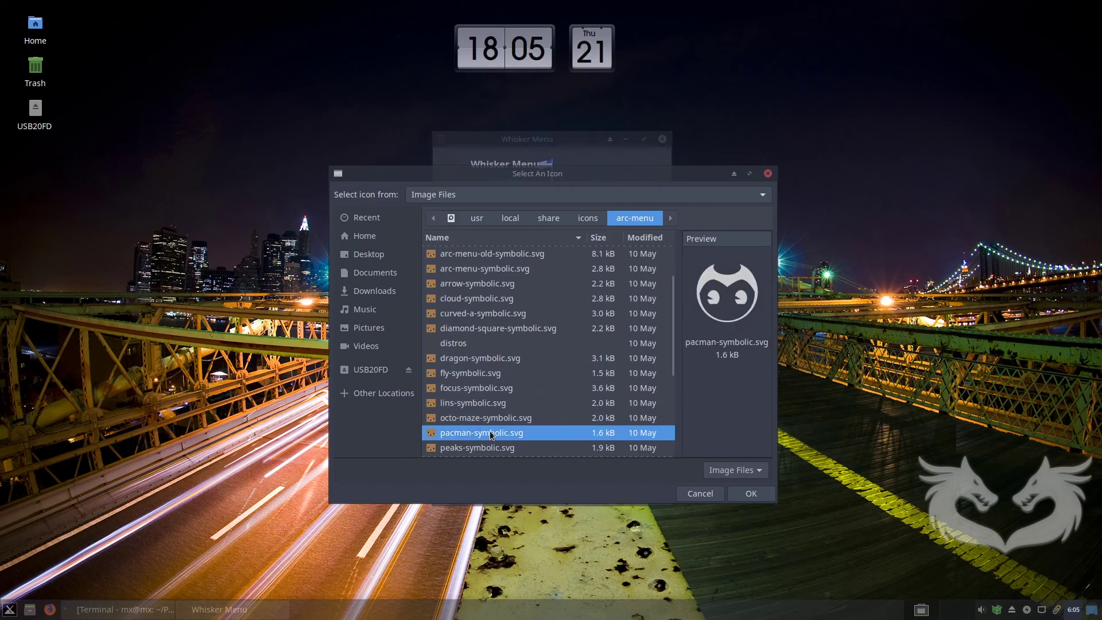
scroll(490, 430, down, 1)
click(494, 421)
click(491, 433)
scroll(491, 432, down, 3)
click(495, 361)
click(496, 377)
click(495, 392)
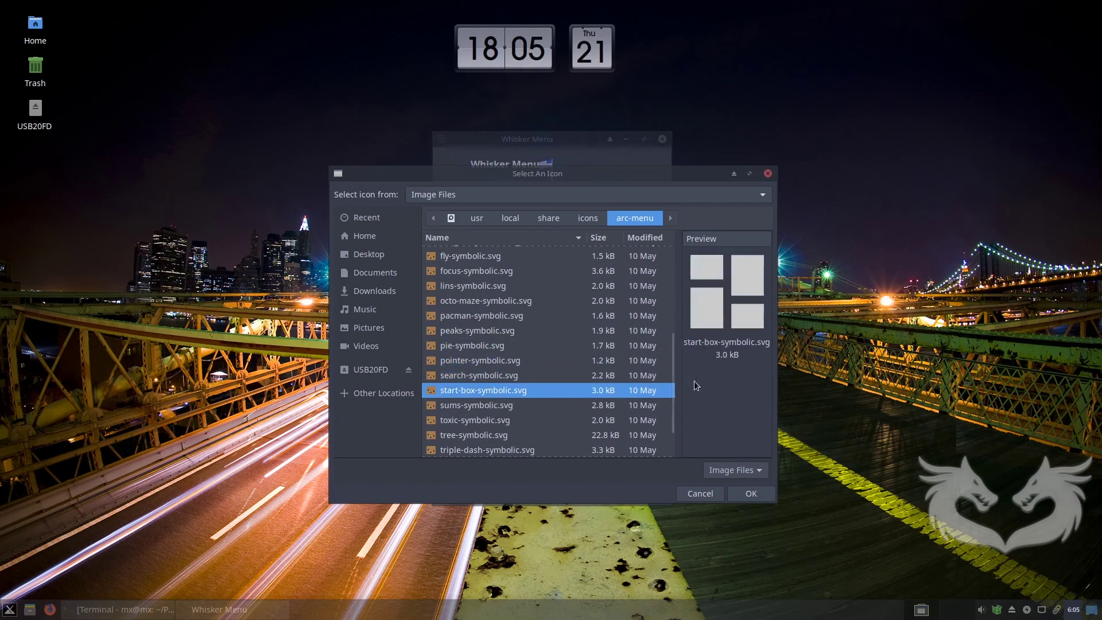
click(746, 495)
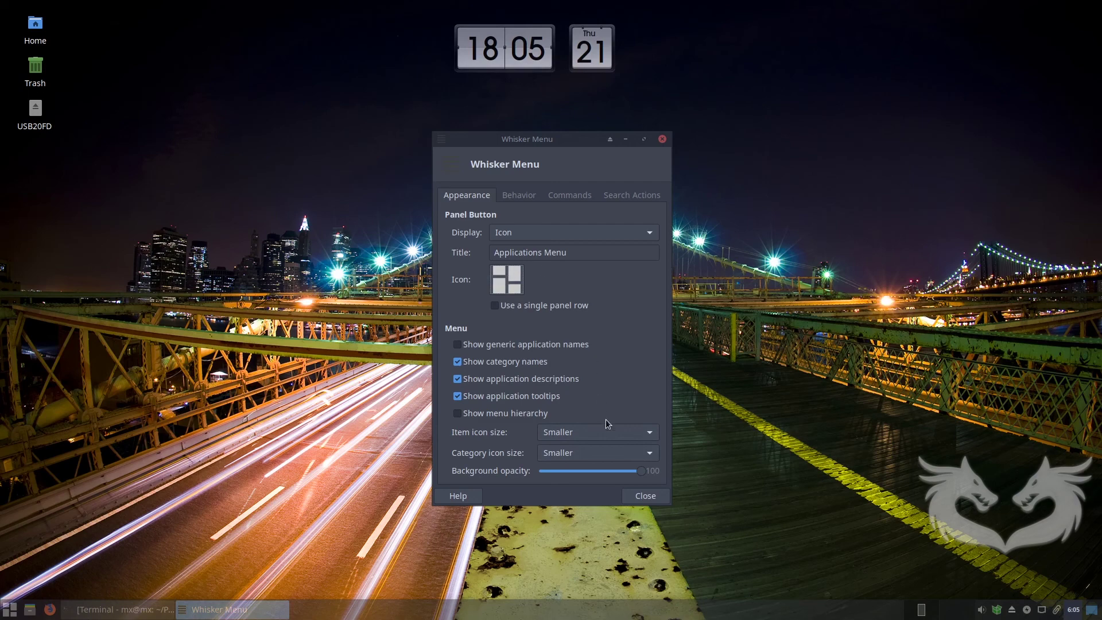
Review the Whisker Menu's Behavior, Commands and Search Actions tabs, then close its properties.
click(523, 198)
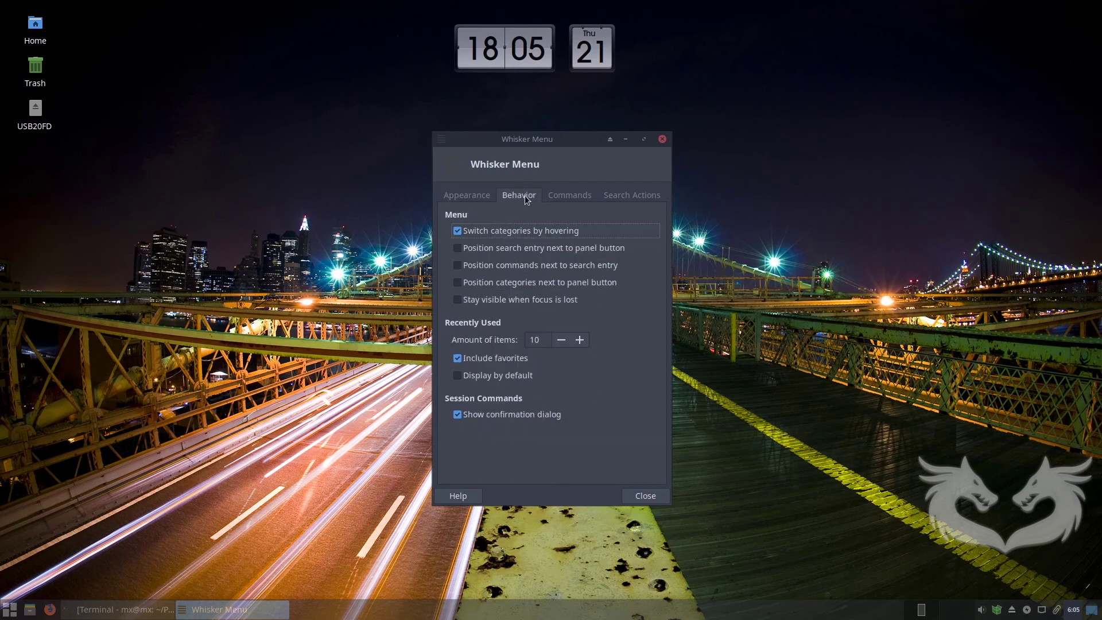
click(563, 198)
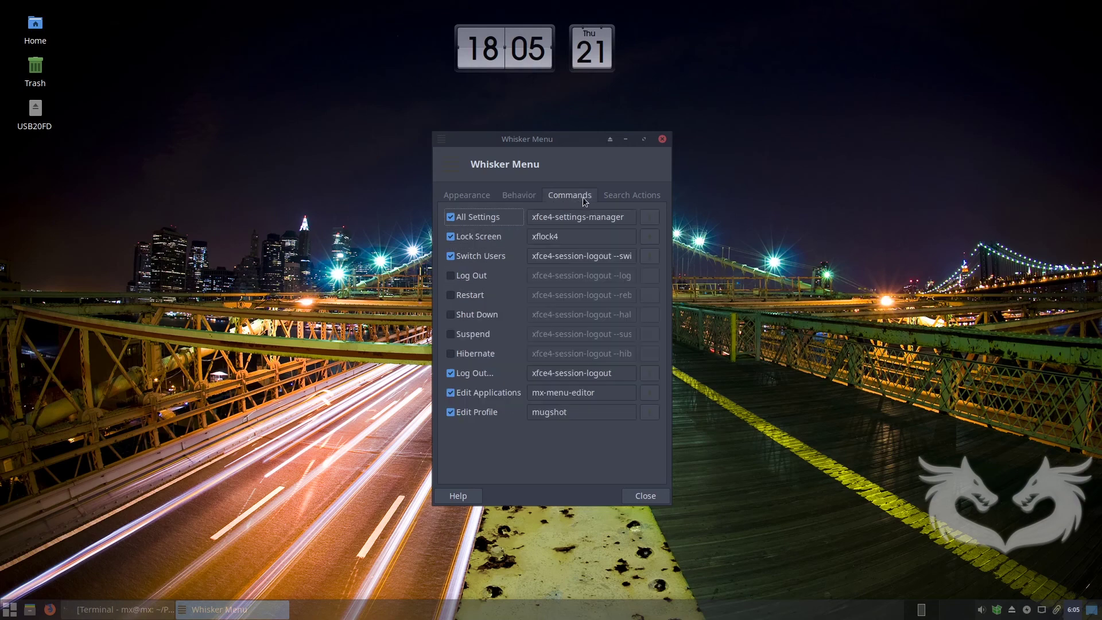
click(631, 197)
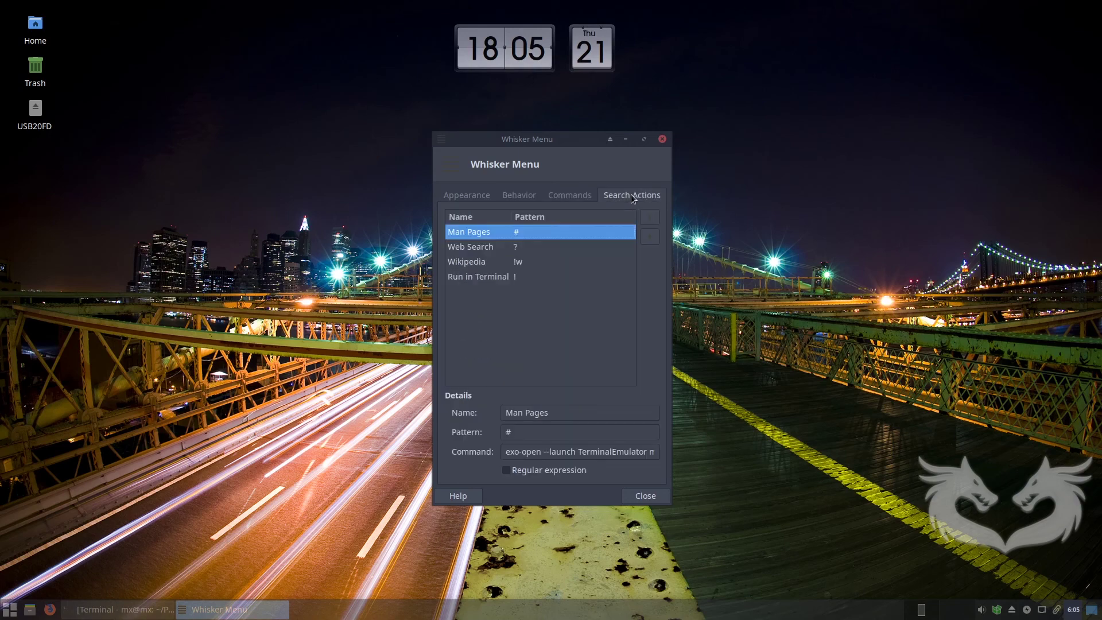
click(646, 496)
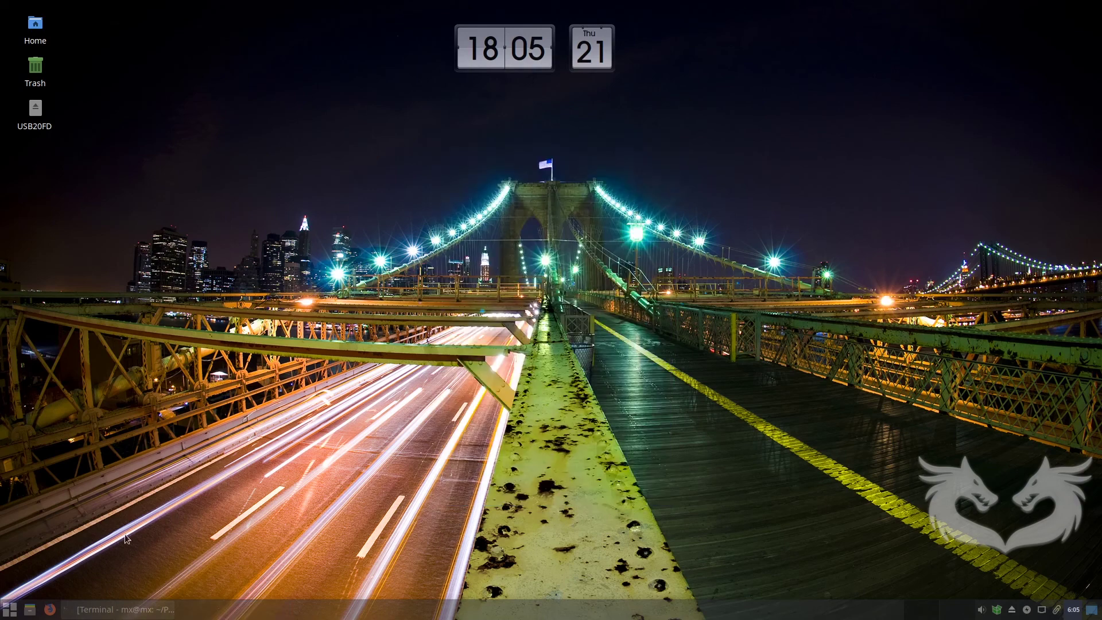
Set the panel clock's Line 1 format to '%a %d %b %n %l:%M %P' and close its preferences.
right_click(1075, 614)
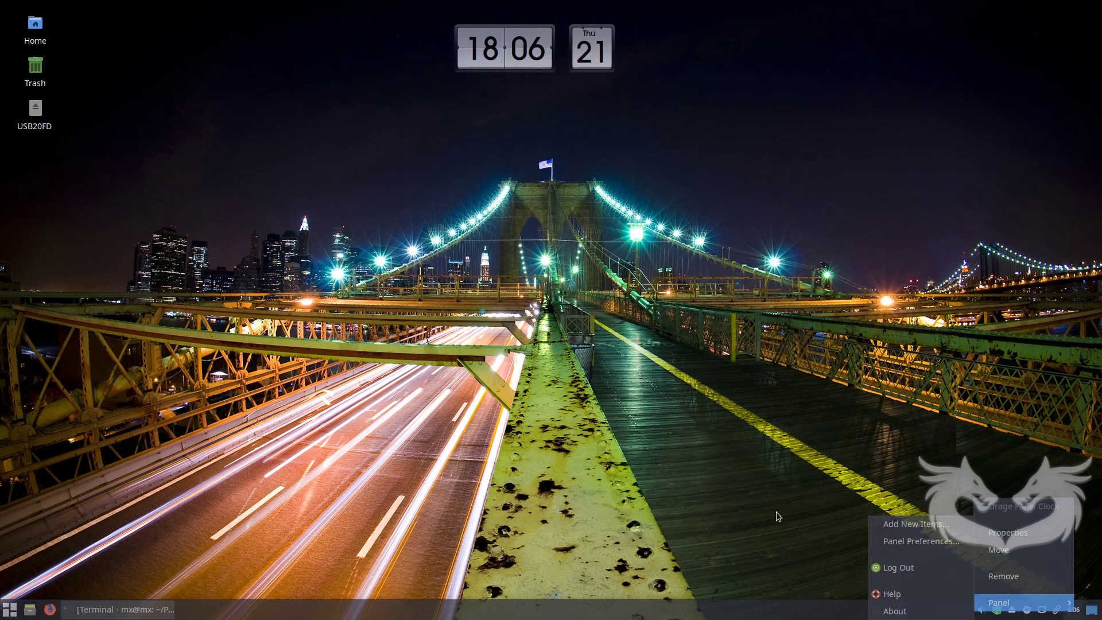
click(1018, 535)
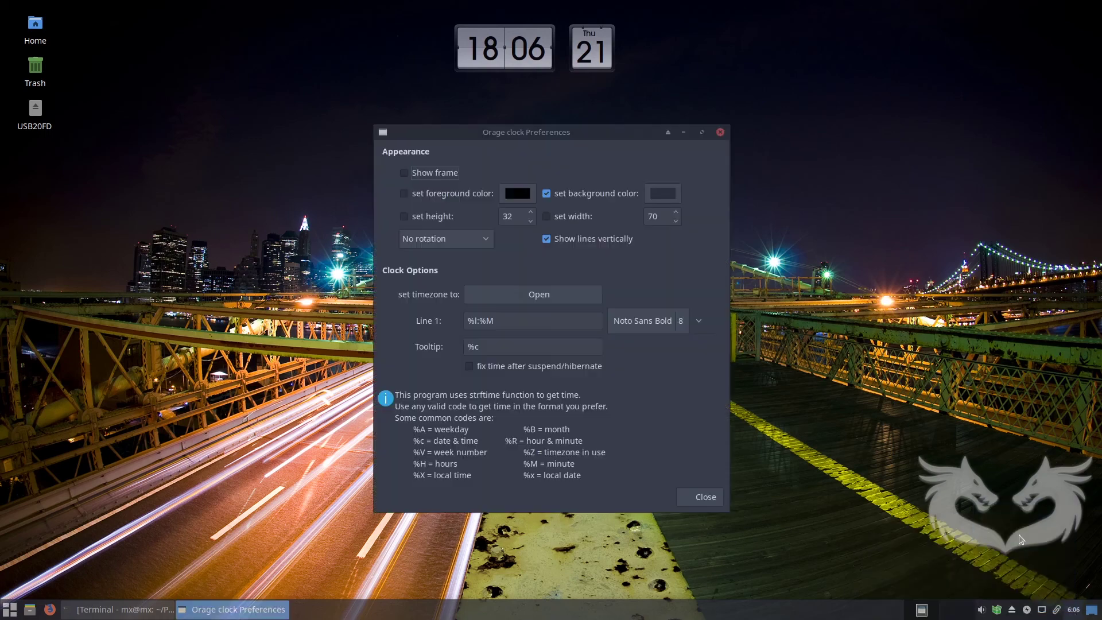
click(470, 320)
text(%a )
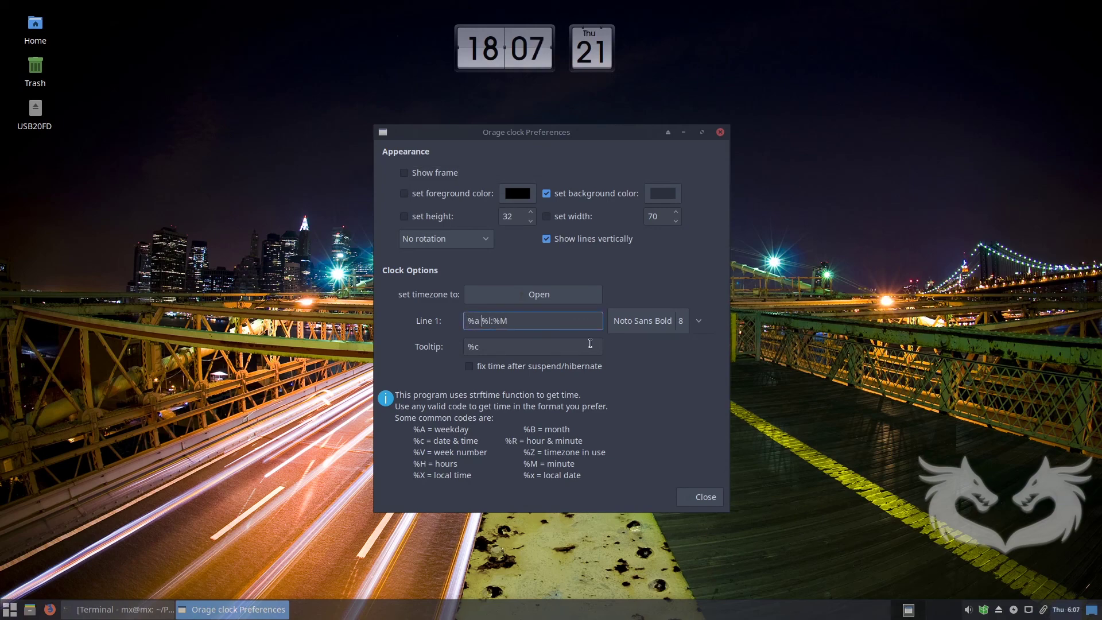
text(%d )
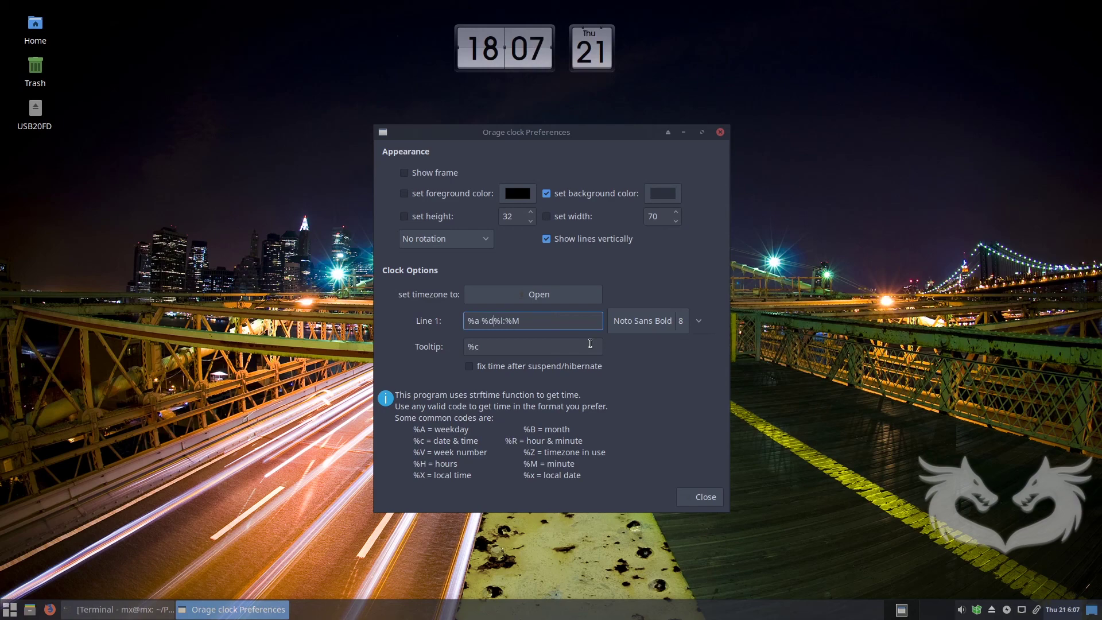
text(%b %n)
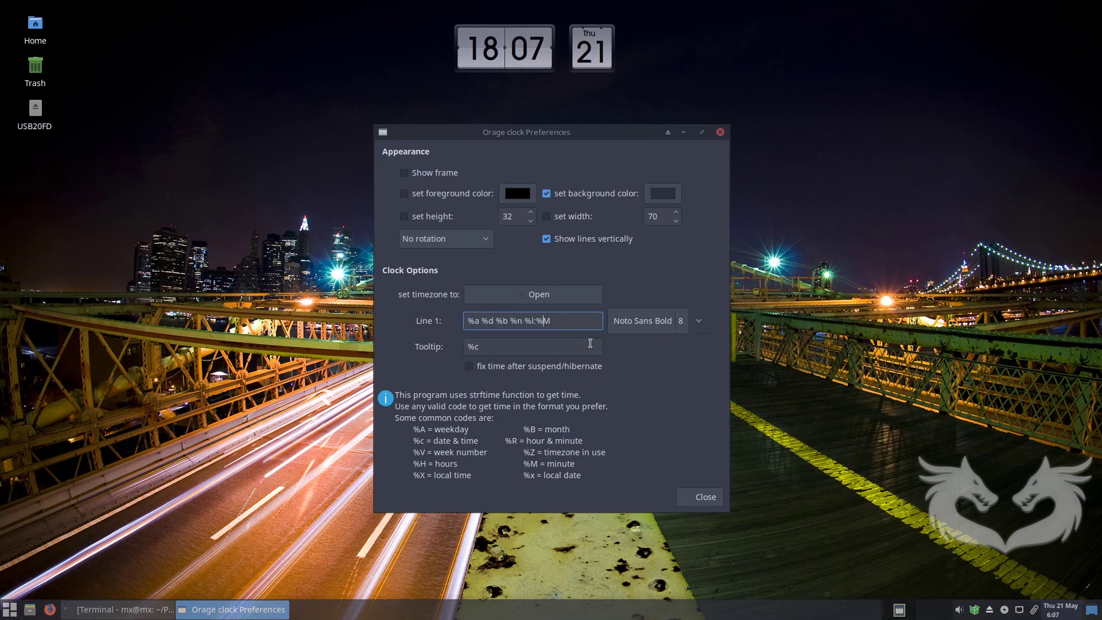
text( %l:%M %P)
click(705, 500)
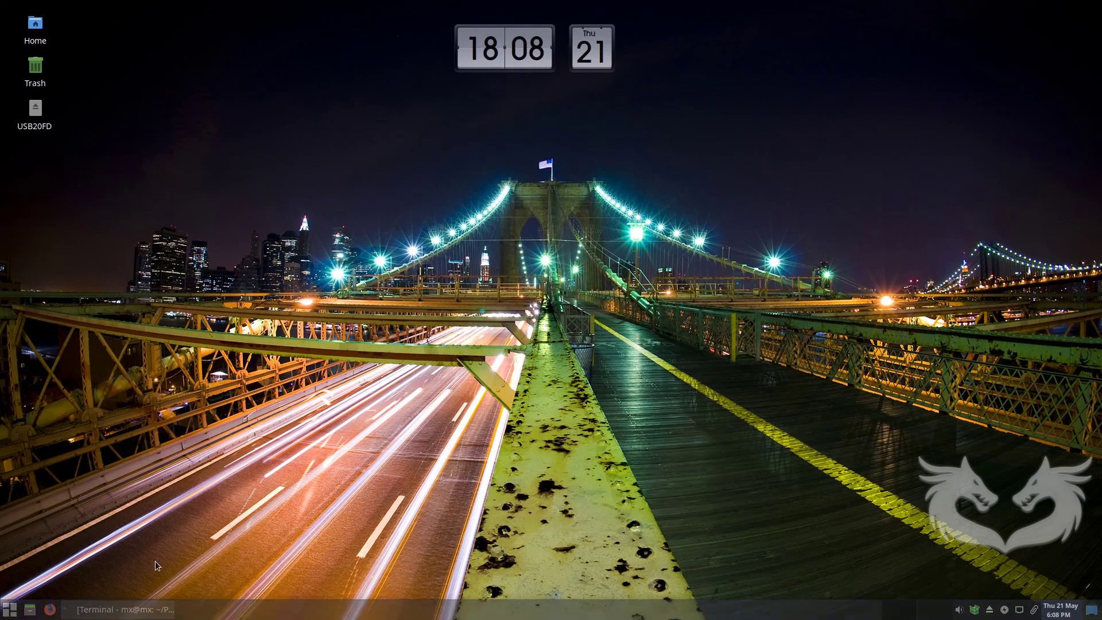
In the restored terminal, run 'sudo apt-get update && sudo apt-get upgrade -y'.
click(162, 609)
drag(713, 206, 427, 94)
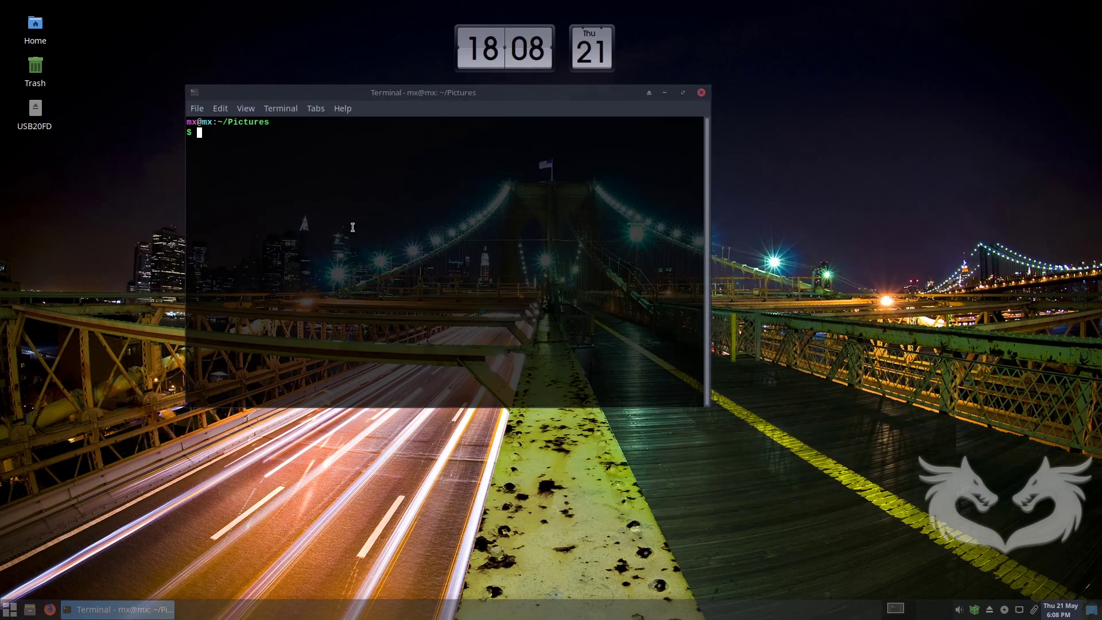
text(sudo apt-get update && )
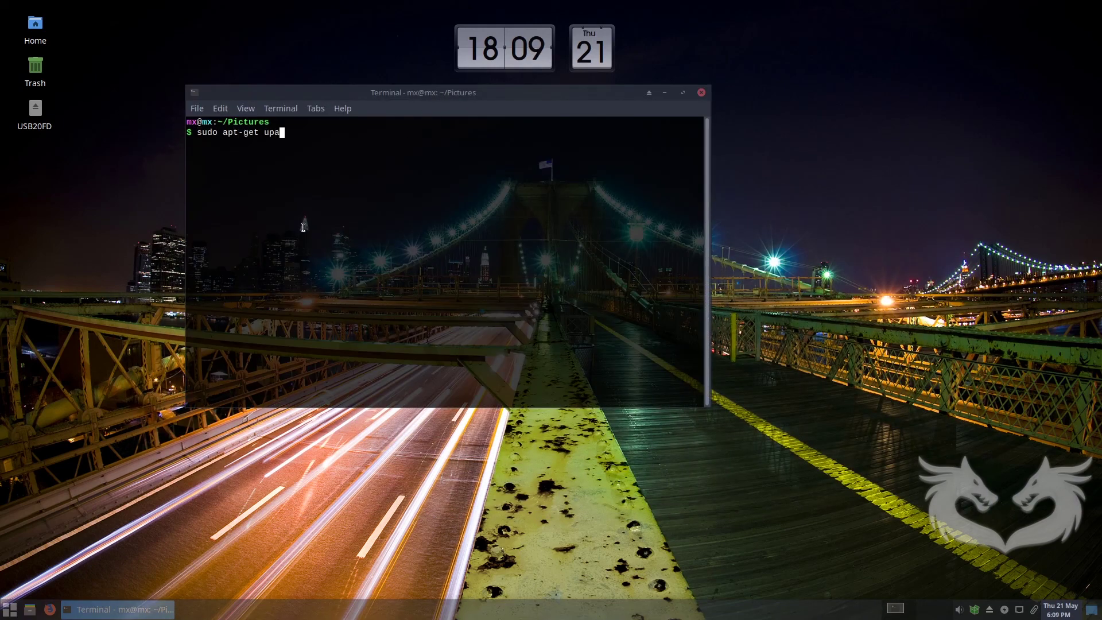
text(sudo apt-get upgrade --)
key(BackSpace)
text(y)
key(Return)
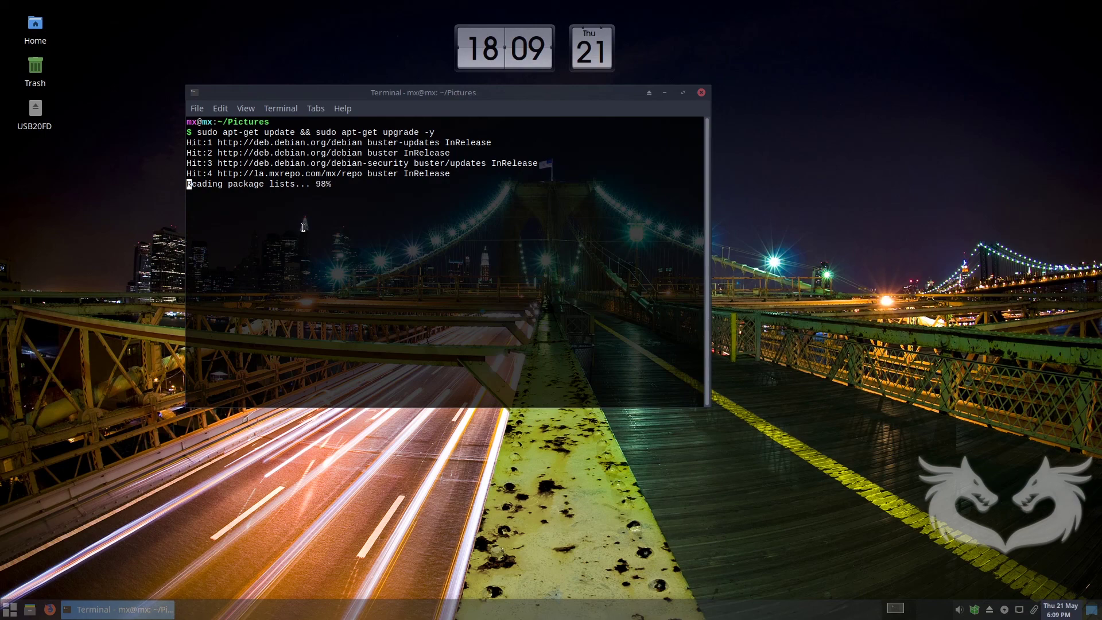
Reposition and minimize the terminal while the package upgrade downloads and unpacks.
drag(466, 94, 414, 53)
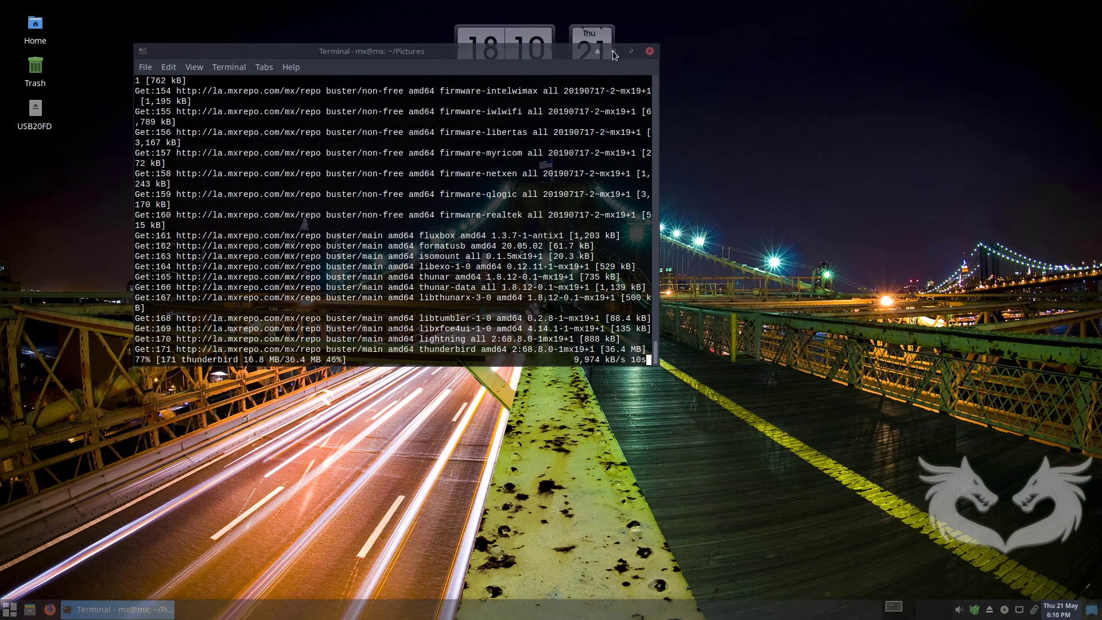
click(612, 51)
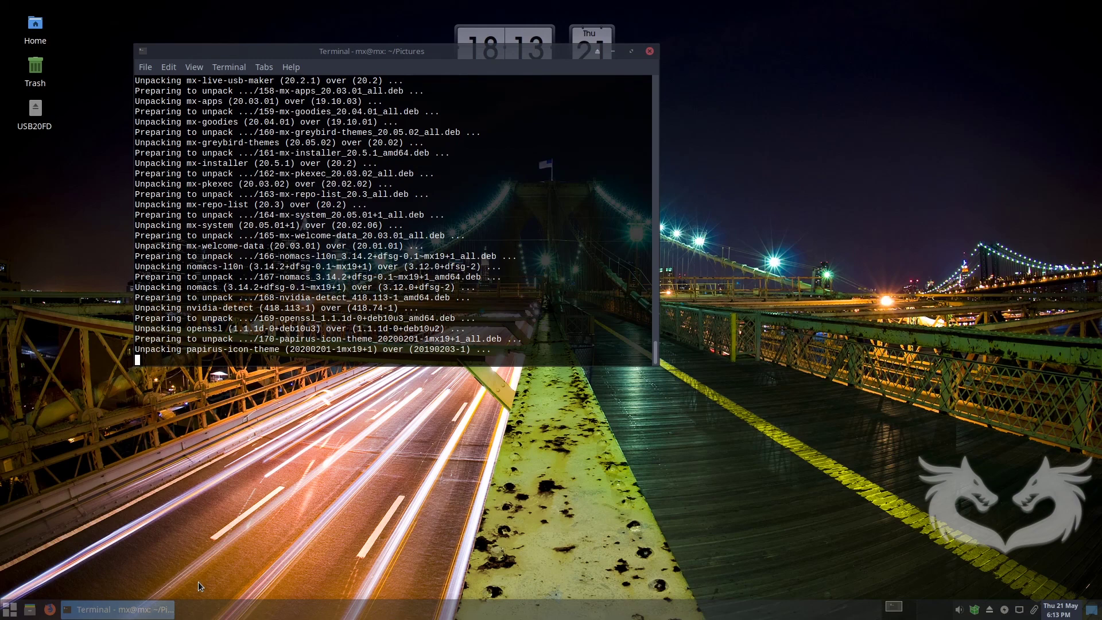
drag(321, 52, 411, 122)
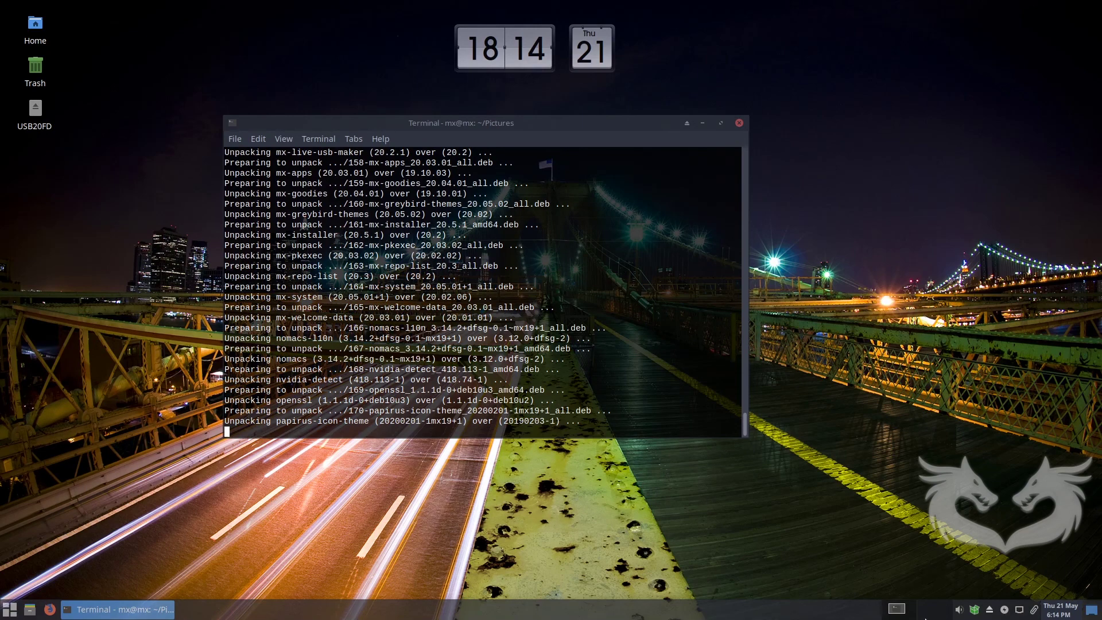
Toggle Show Desktop repeatedly with Ctrl+Alt+D and the panel button, hiding and restoring the terminal.
key(ctrl+alt+d)
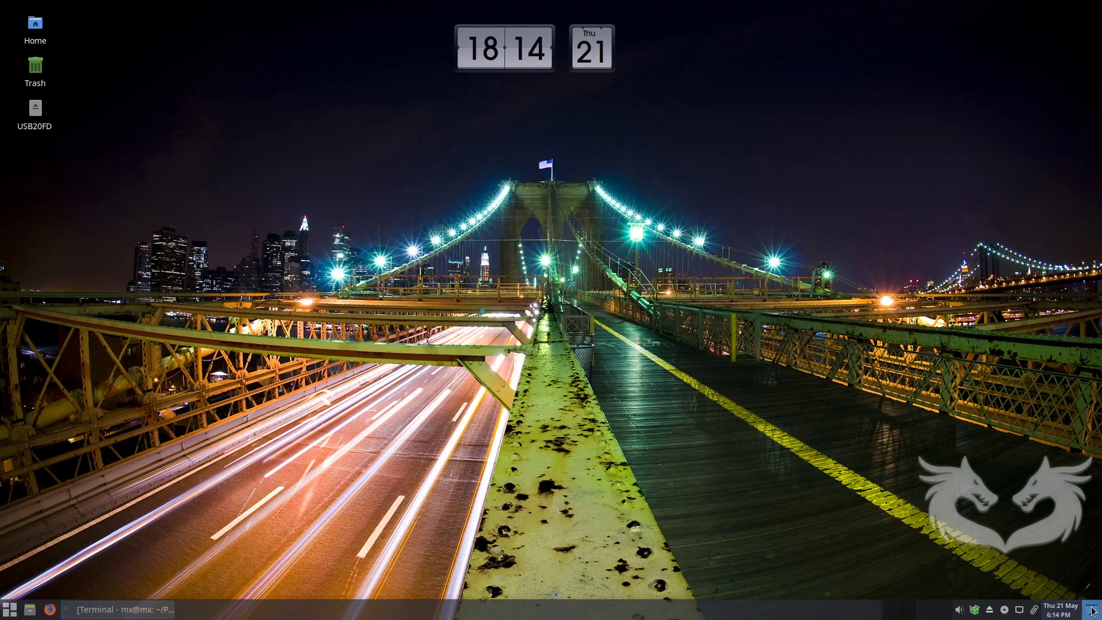
click(1092, 611)
click(1088, 612)
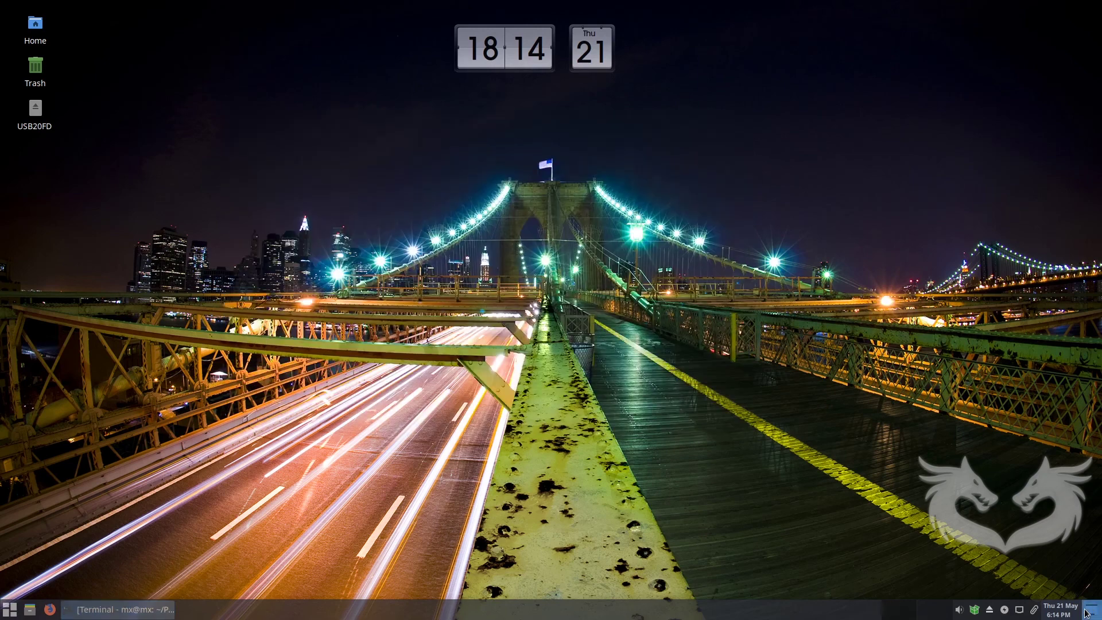
click(1088, 611)
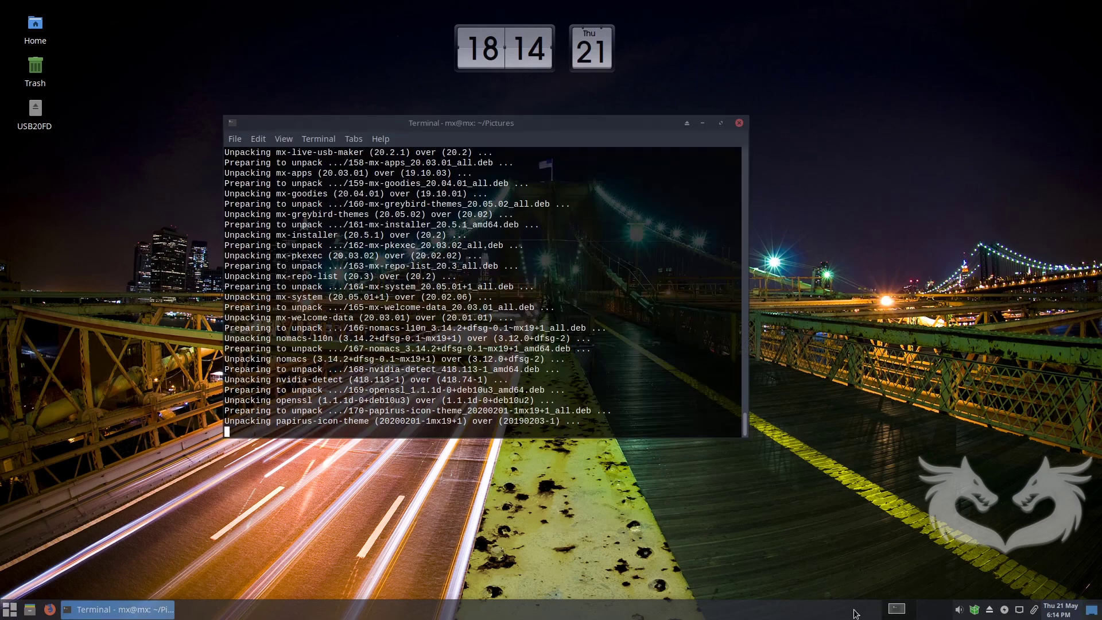
key(ctrl+alt+d)
click(1092, 613)
click(904, 613)
click(1092, 613)
click(1092, 614)
Hide and restore the terminal a few more times, then launch Thunar on the home folder.
click(1093, 613)
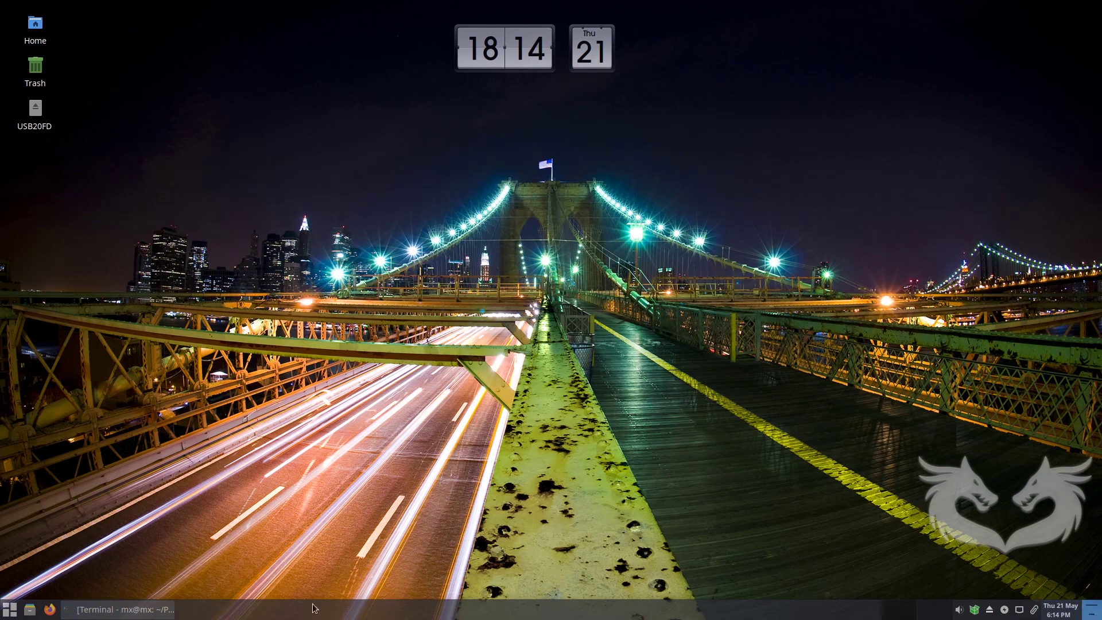
click(129, 610)
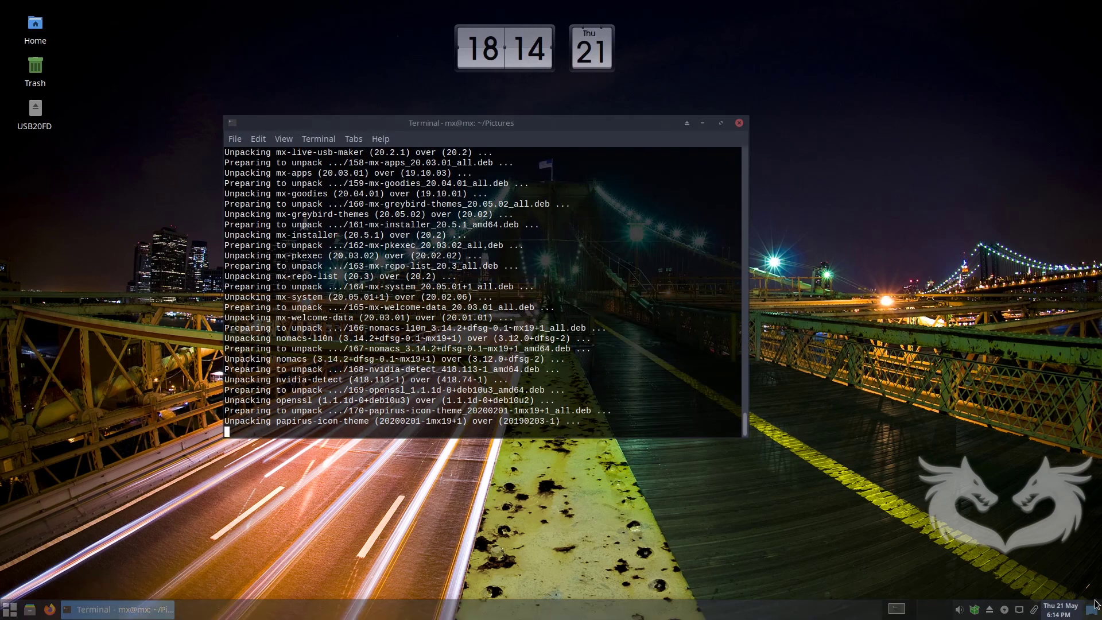
click(1091, 609)
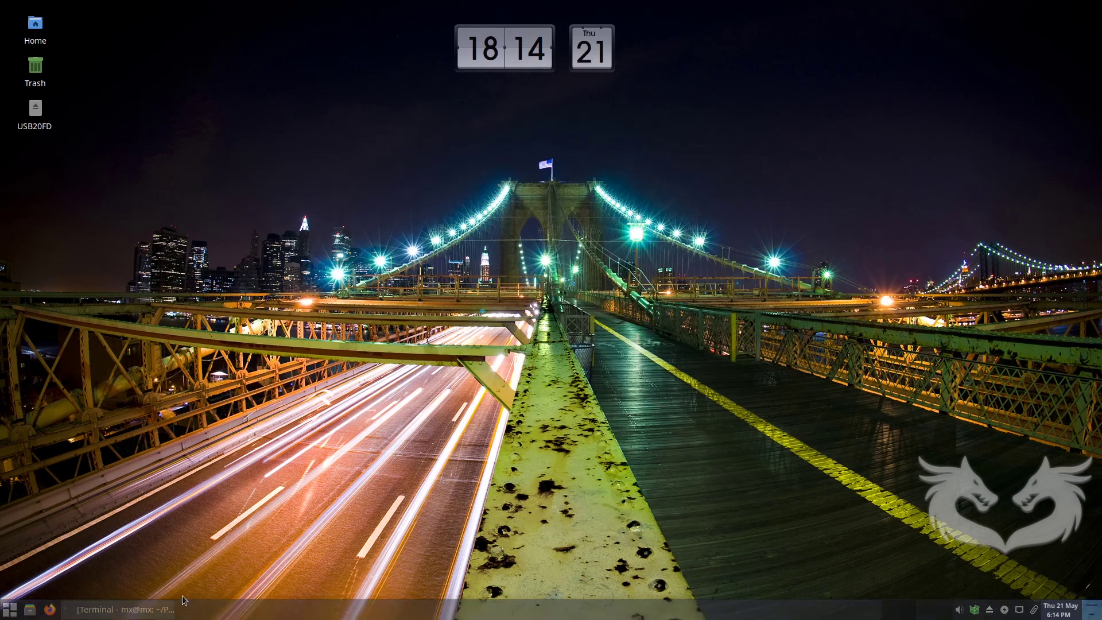
click(137, 608)
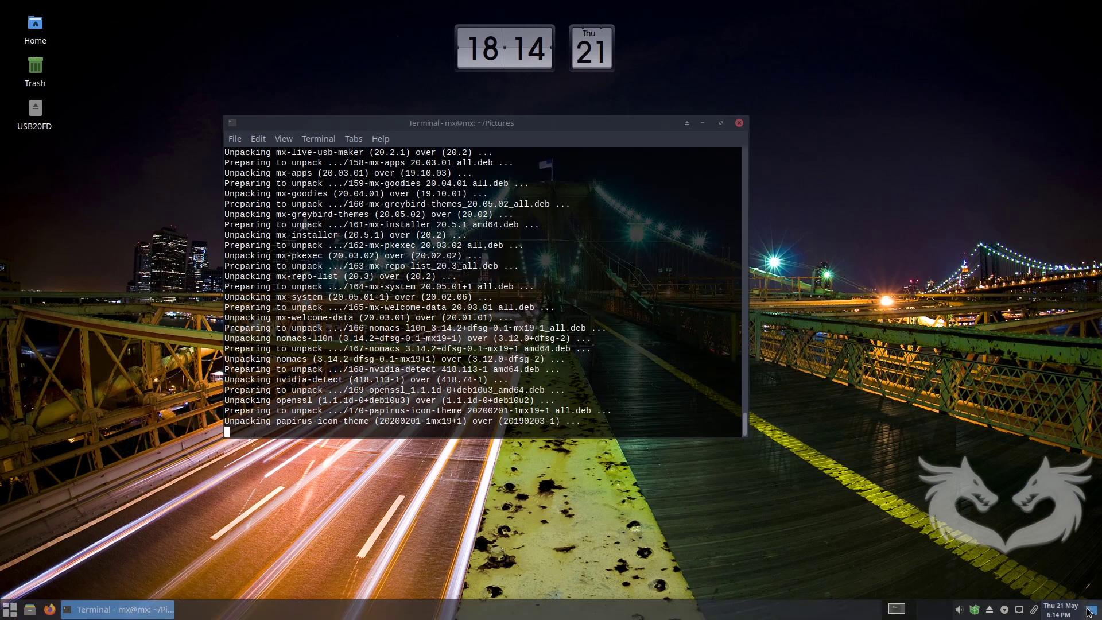
click(1091, 610)
click(144, 603)
key(super+e)
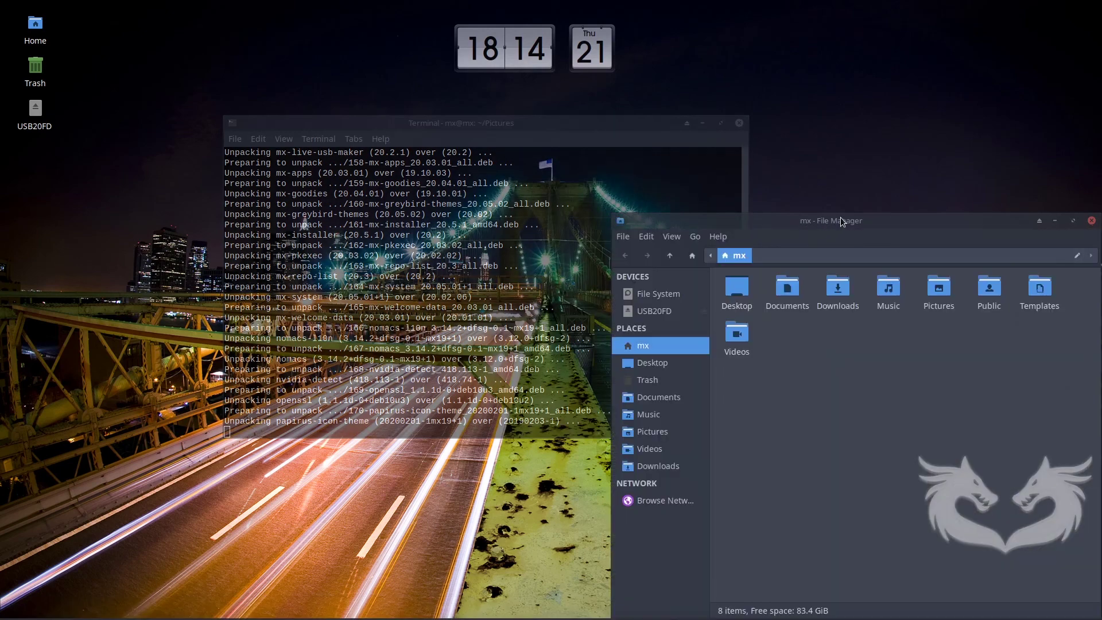
Move Thunar, switch between it and the upgrading terminal, then close the home folder window.
drag(833, 222, 699, 136)
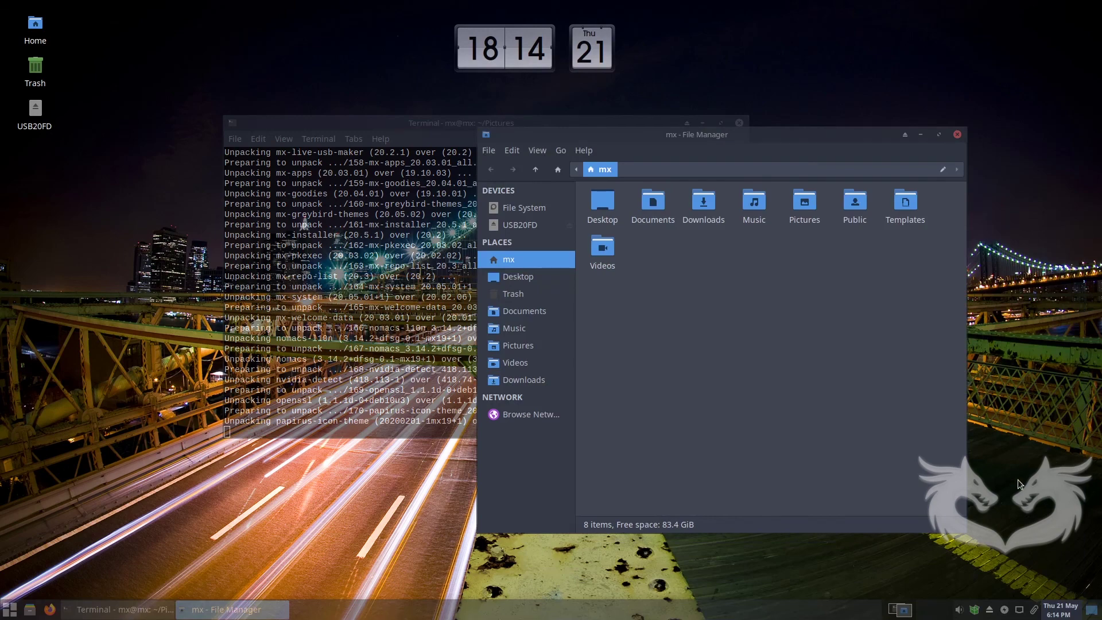
click(1095, 610)
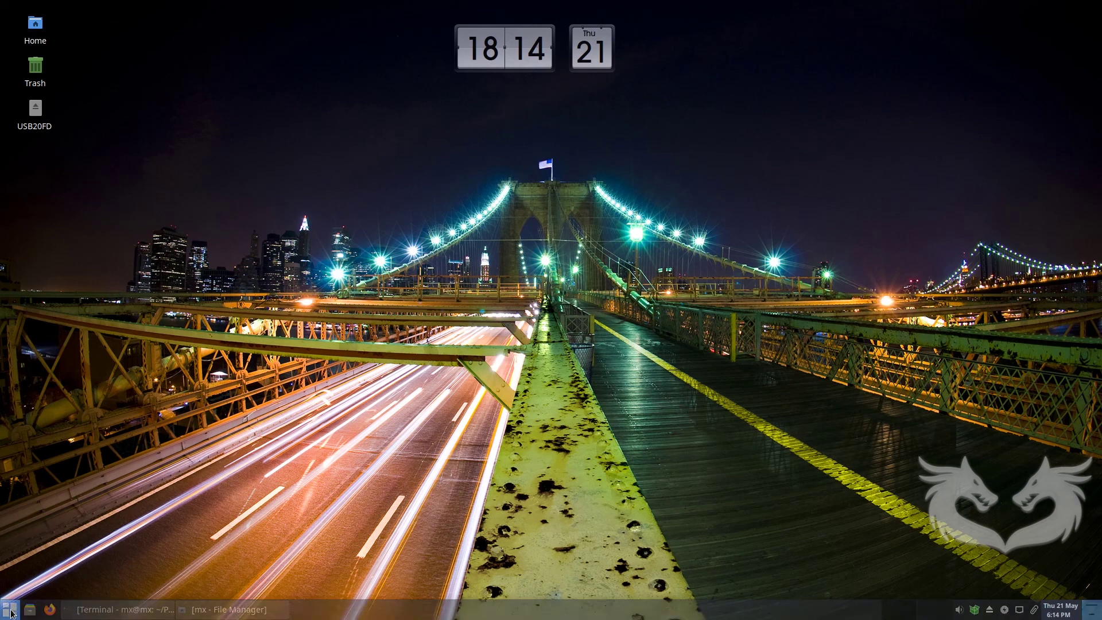
click(240, 610)
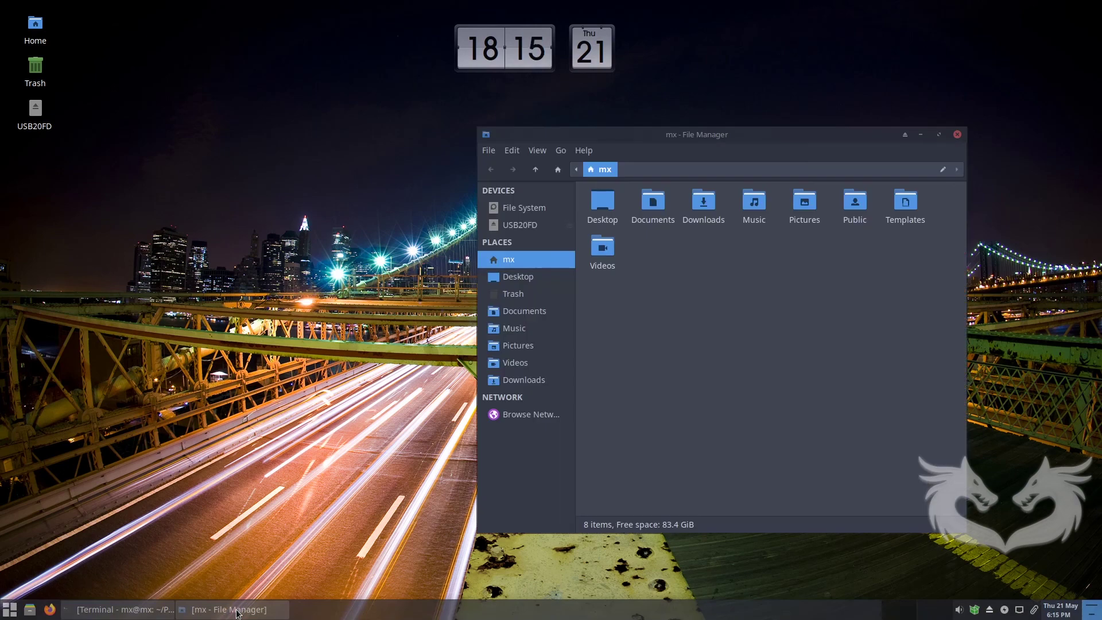
click(150, 610)
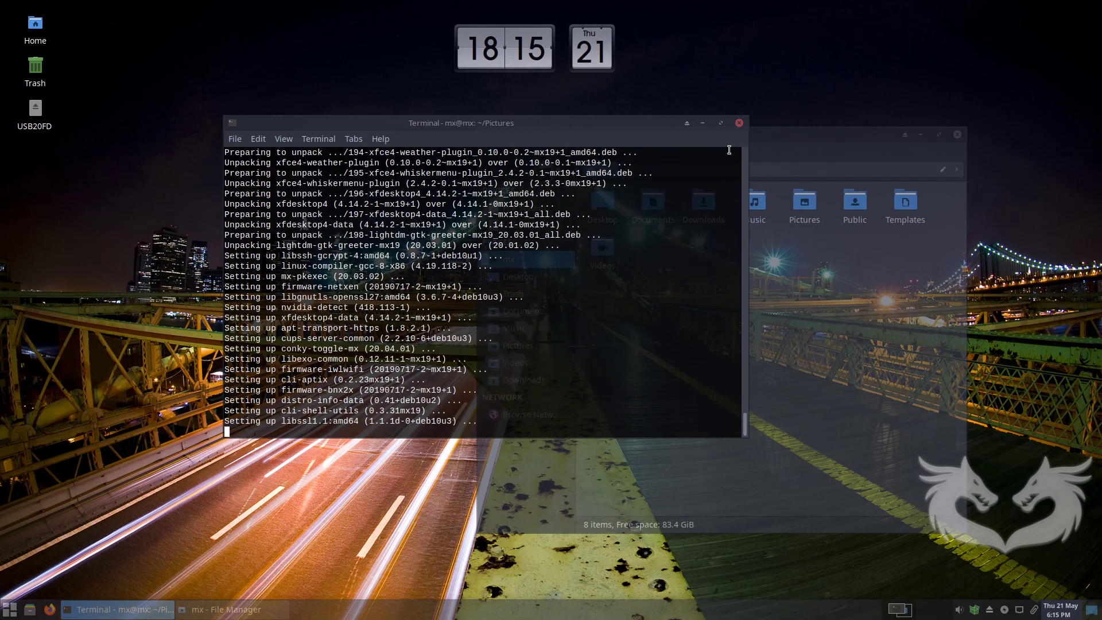
click(814, 133)
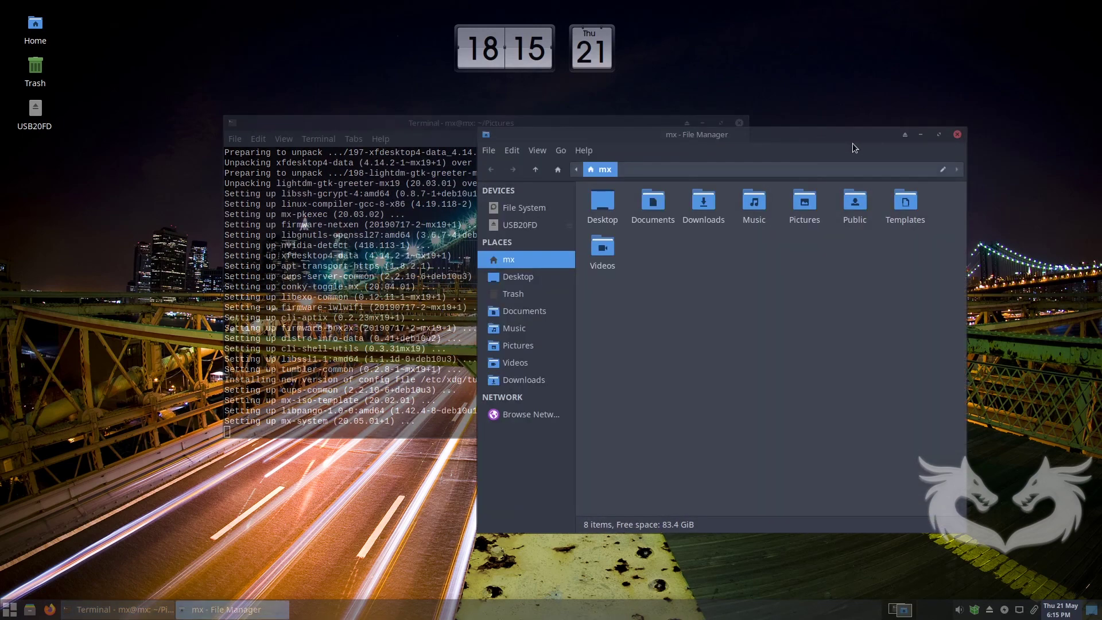
click(957, 135)
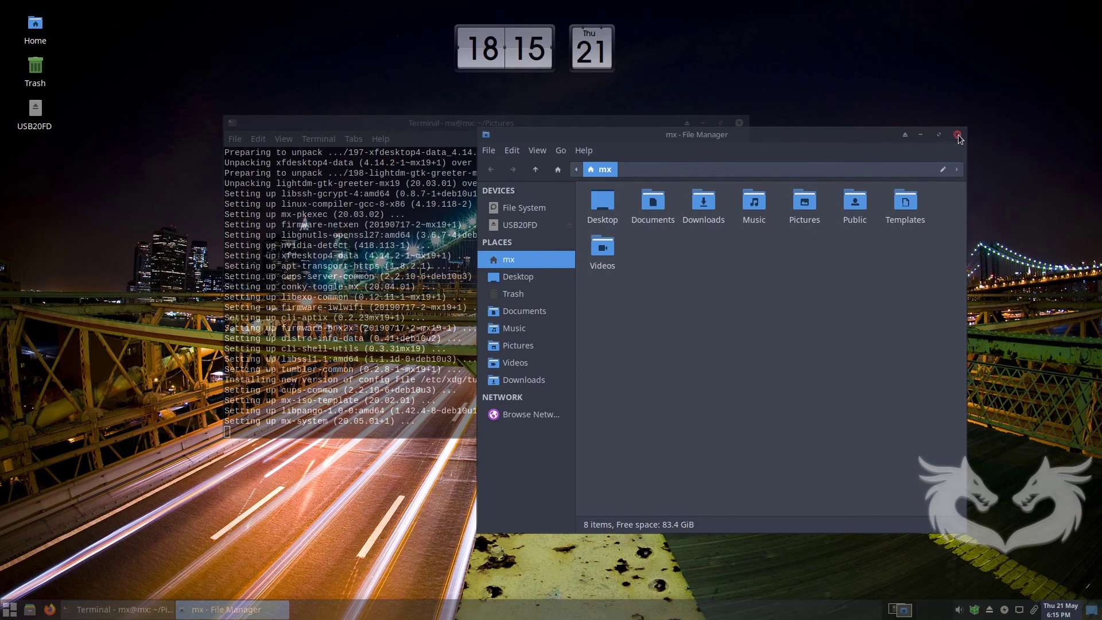